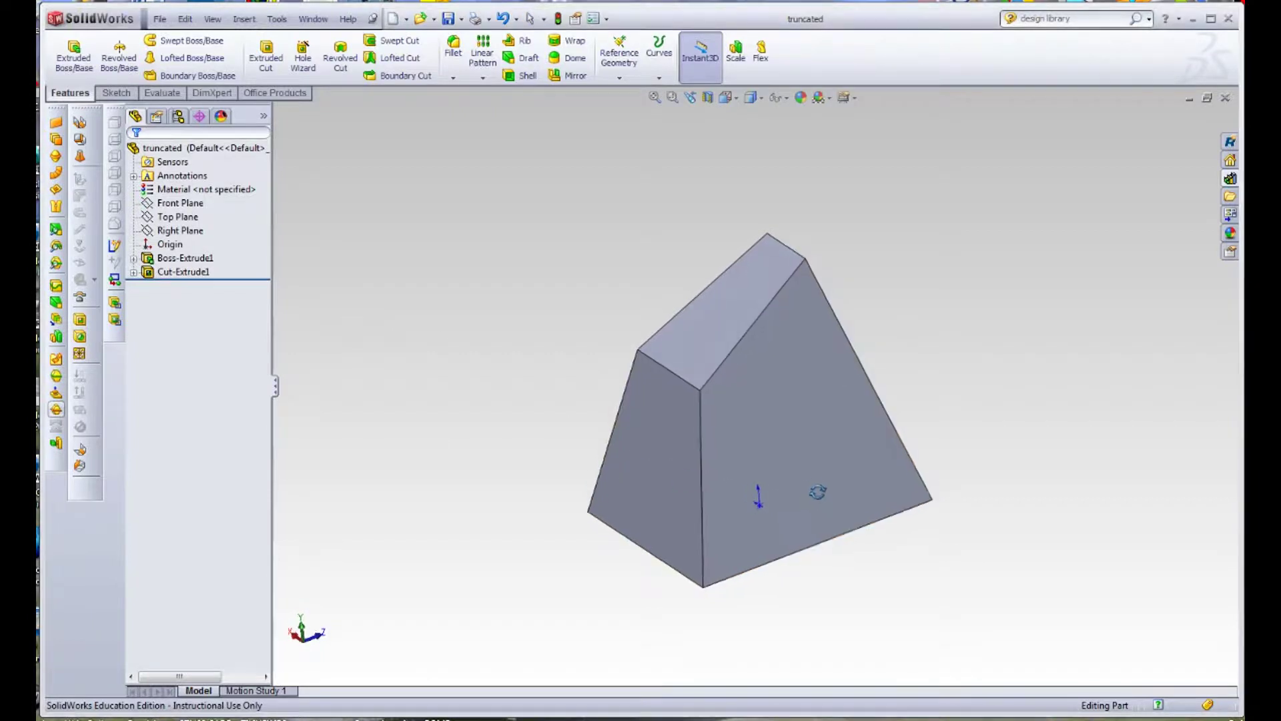
- Examine the base rectangle's sketch dimensions and the boss extrusion's depth and draft settings
{"action": "middle_click_drag", "start_coordinate": [612, 454], "coordinate": [875, 429]}
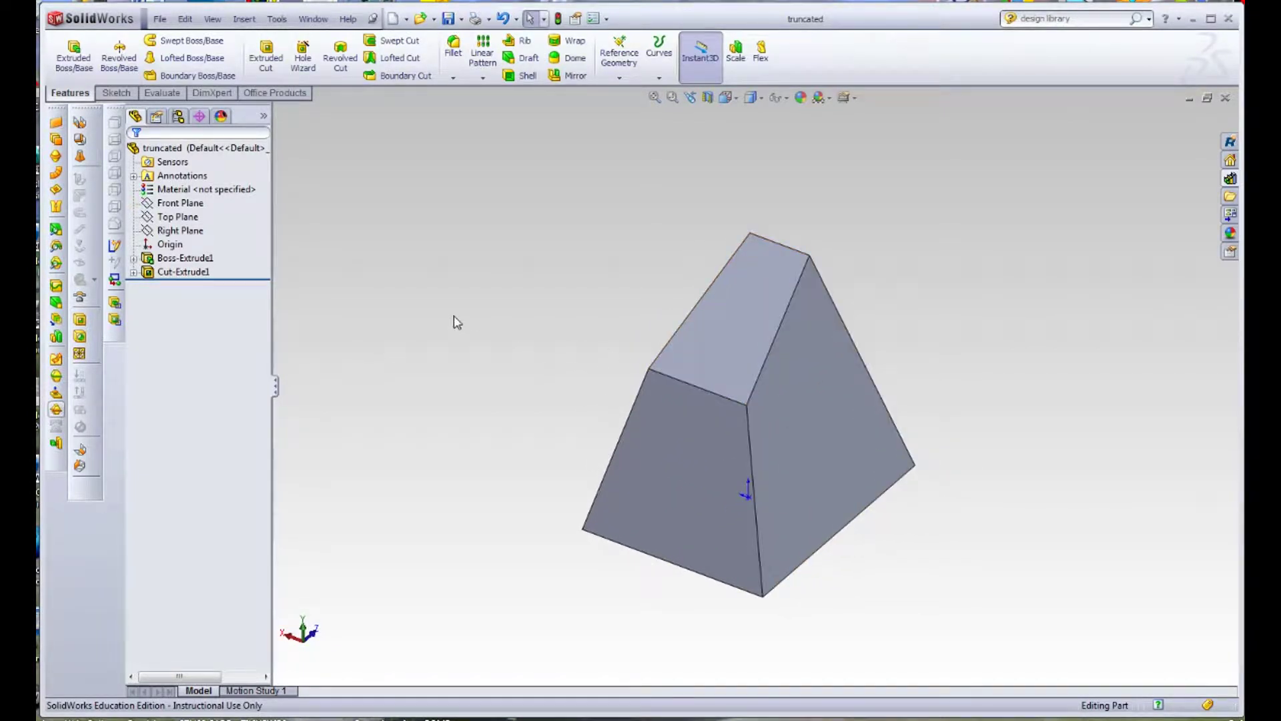
{"action": "left_click", "coordinate": [133, 258]}
{"action": "left_click", "coordinate": [189, 272]}
{"action": "double_click", "coordinate": [190, 273]}
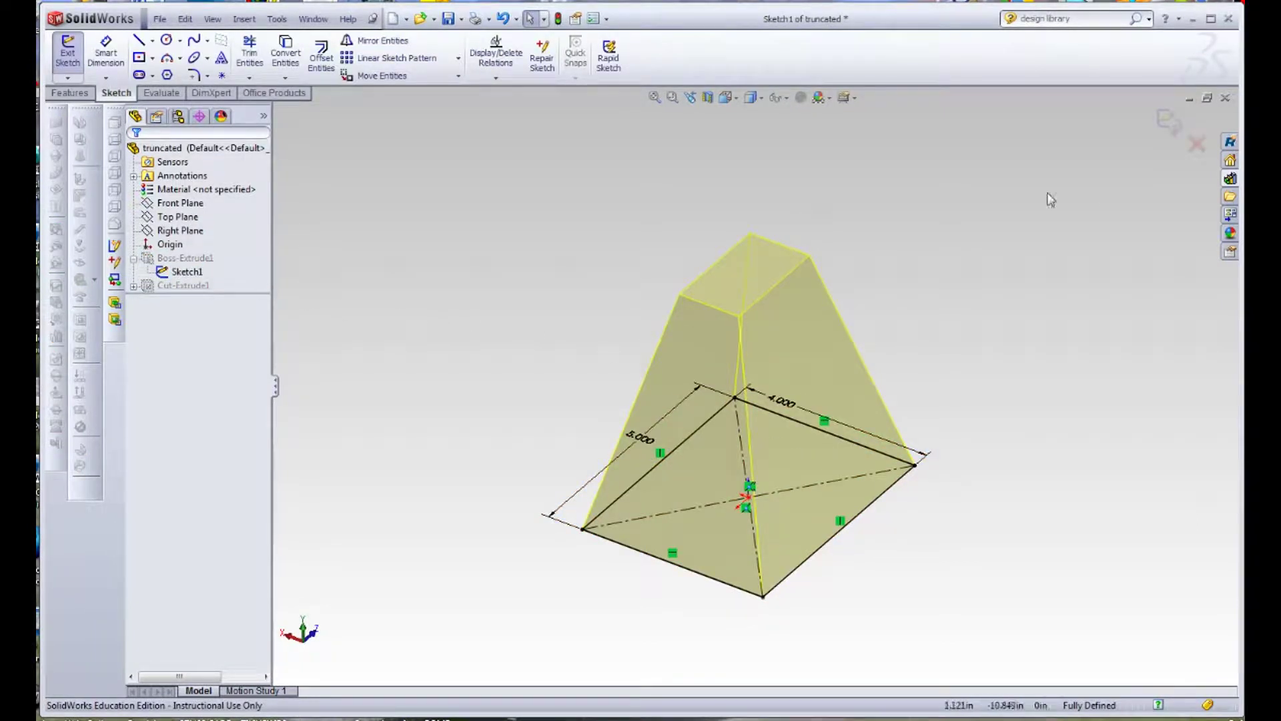
{"action": "left_click", "coordinate": [1168, 122]}
{"action": "left_click", "coordinate": [187, 258]}
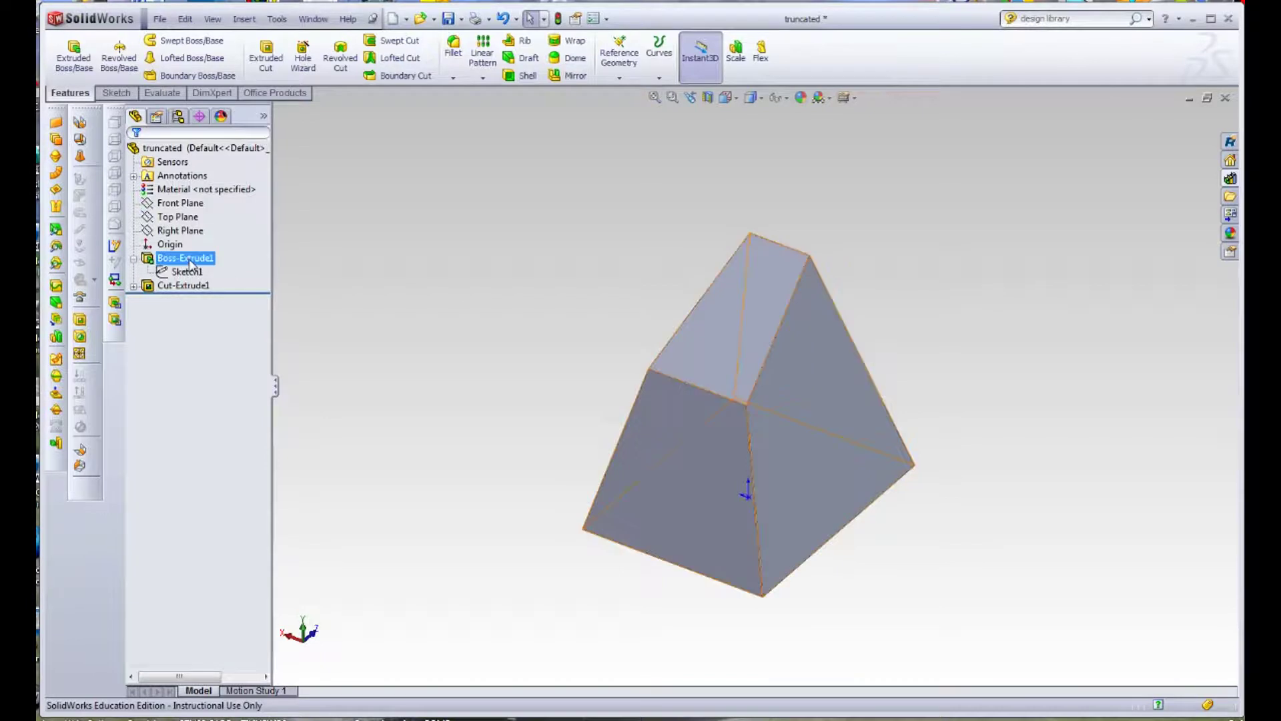
{"action": "left_click", "coordinate": [200, 216]}
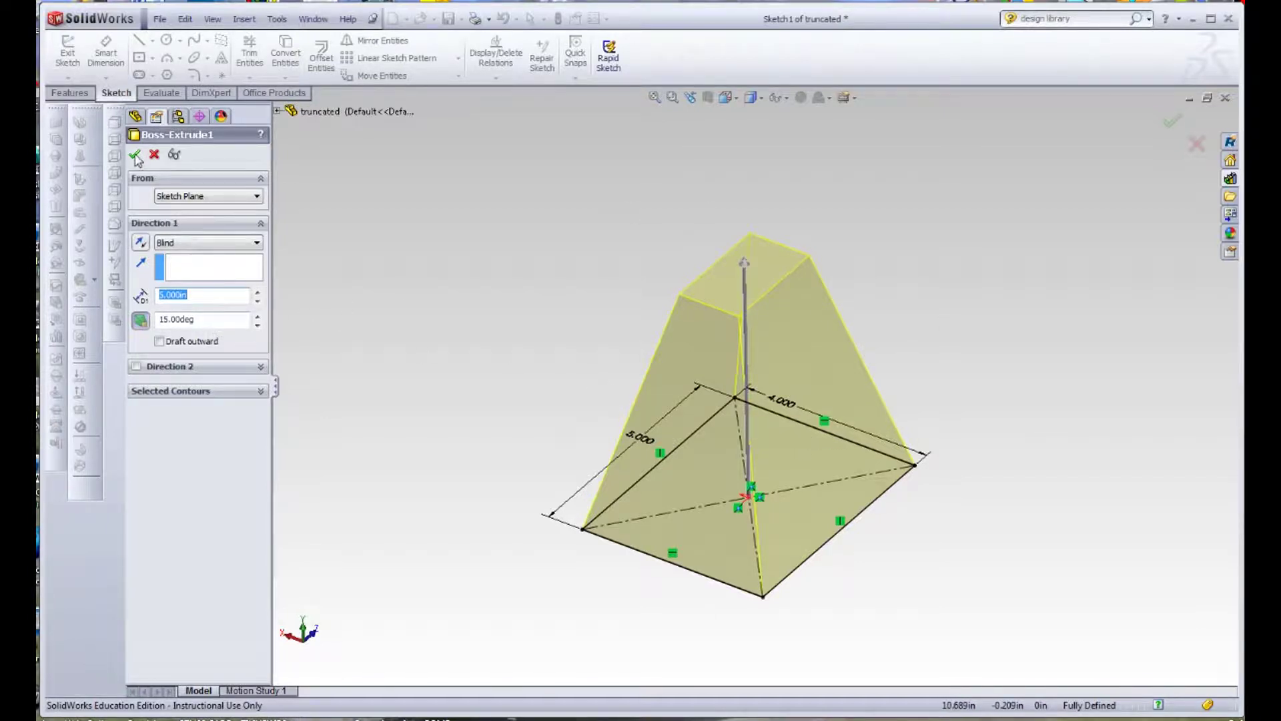
{"action": "left_click", "coordinate": [135, 155]}
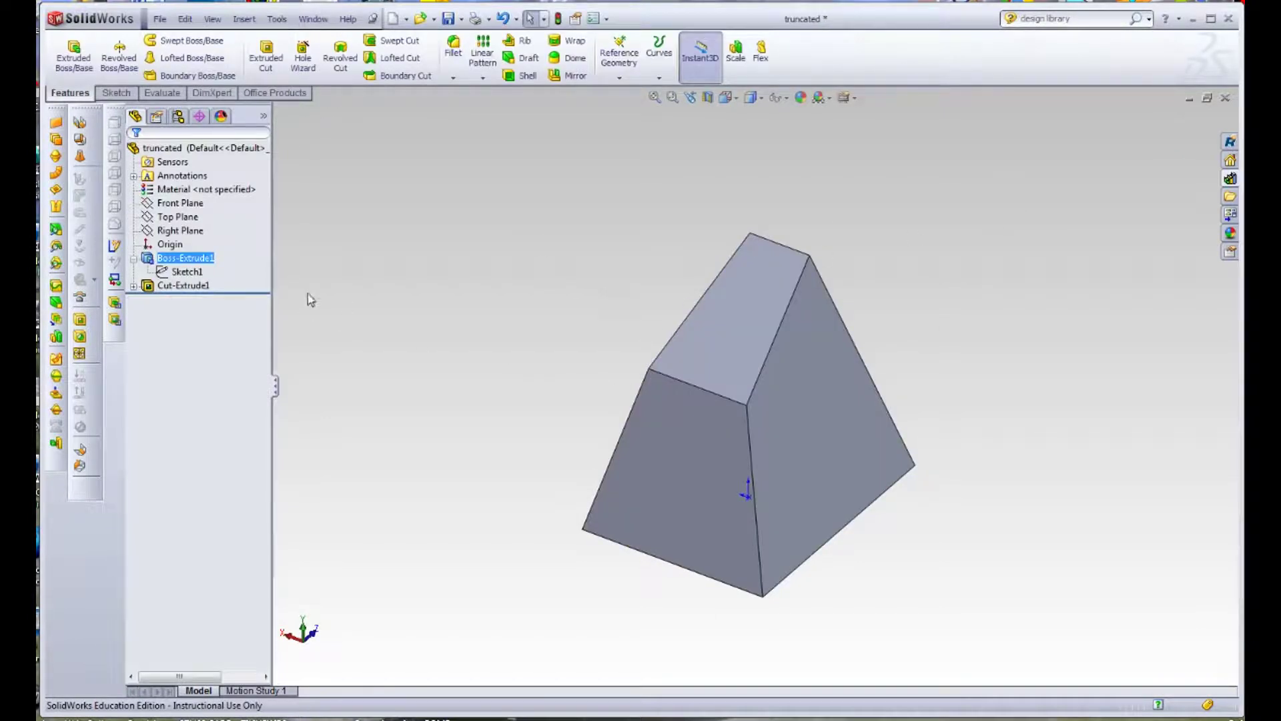
- Examine the angled line sketch that defines the extruded cut across the top of the solid
{"action": "left_click", "coordinate": [134, 286]}
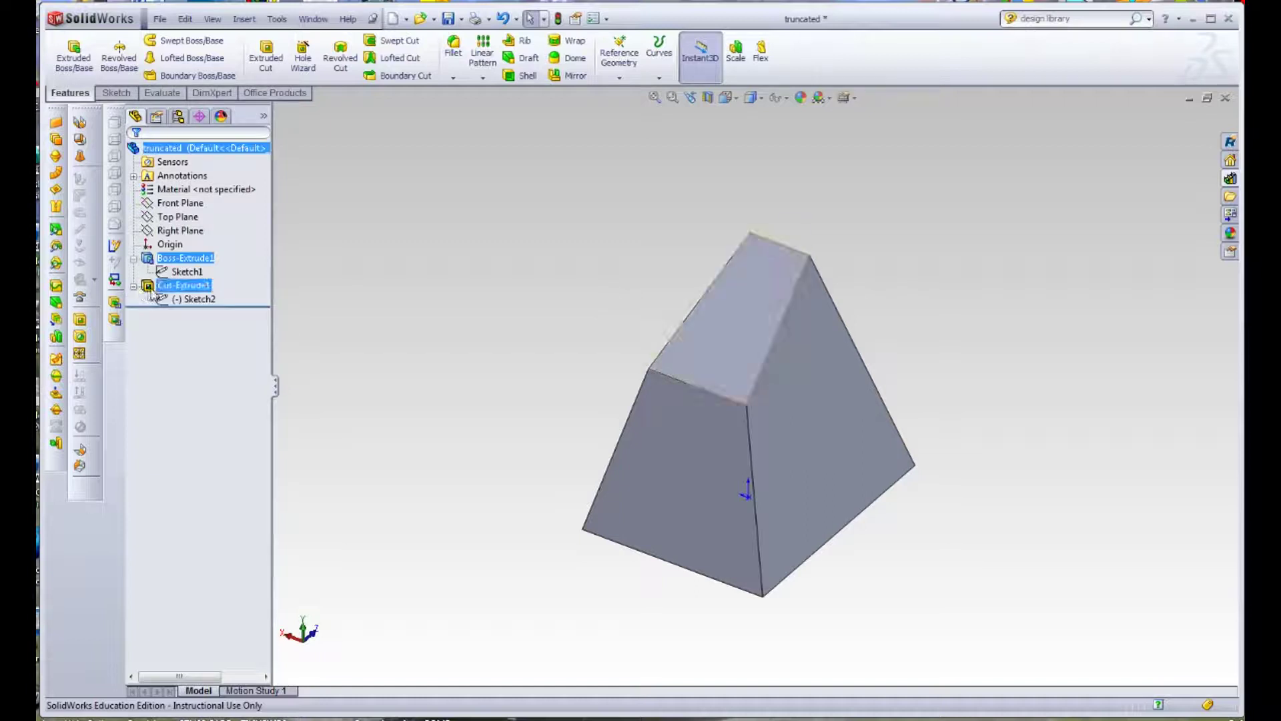
{"action": "left_click", "coordinate": [194, 299]}
{"action": "middle_click_drag", "start_coordinate": [951, 342], "coordinate": [867, 307]}
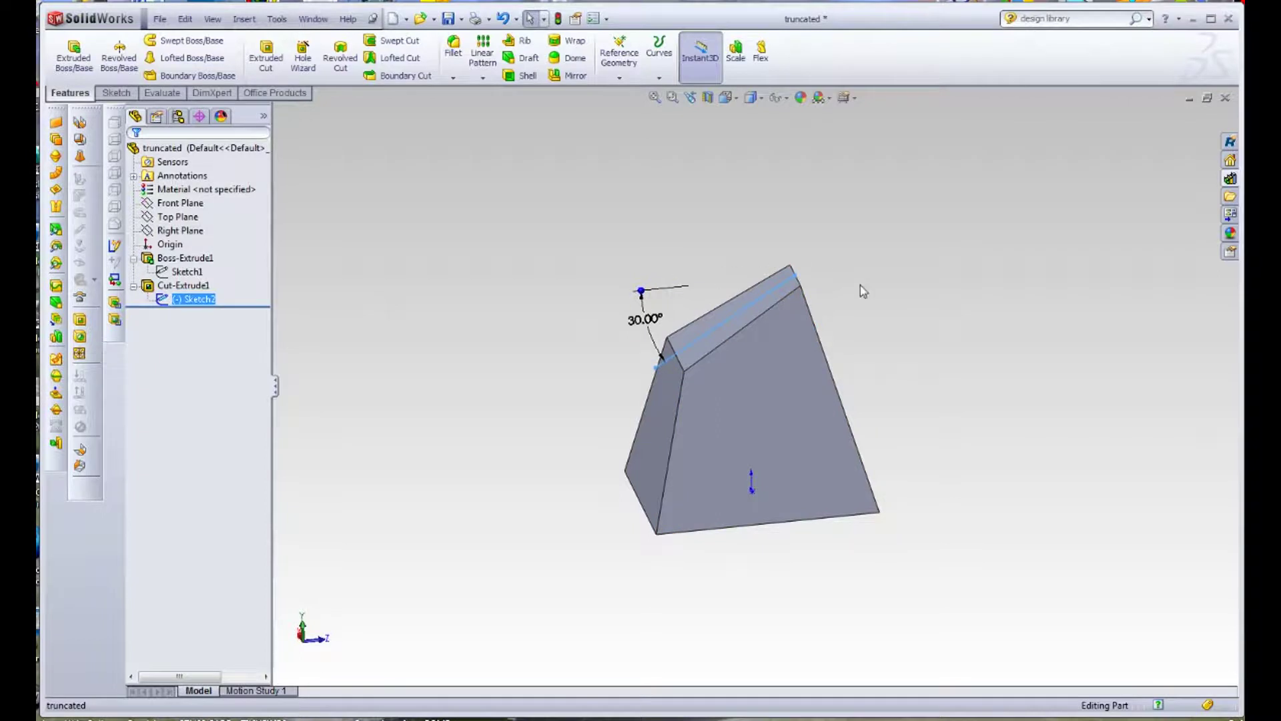
{"action": "left_click", "coordinate": [920, 260]}
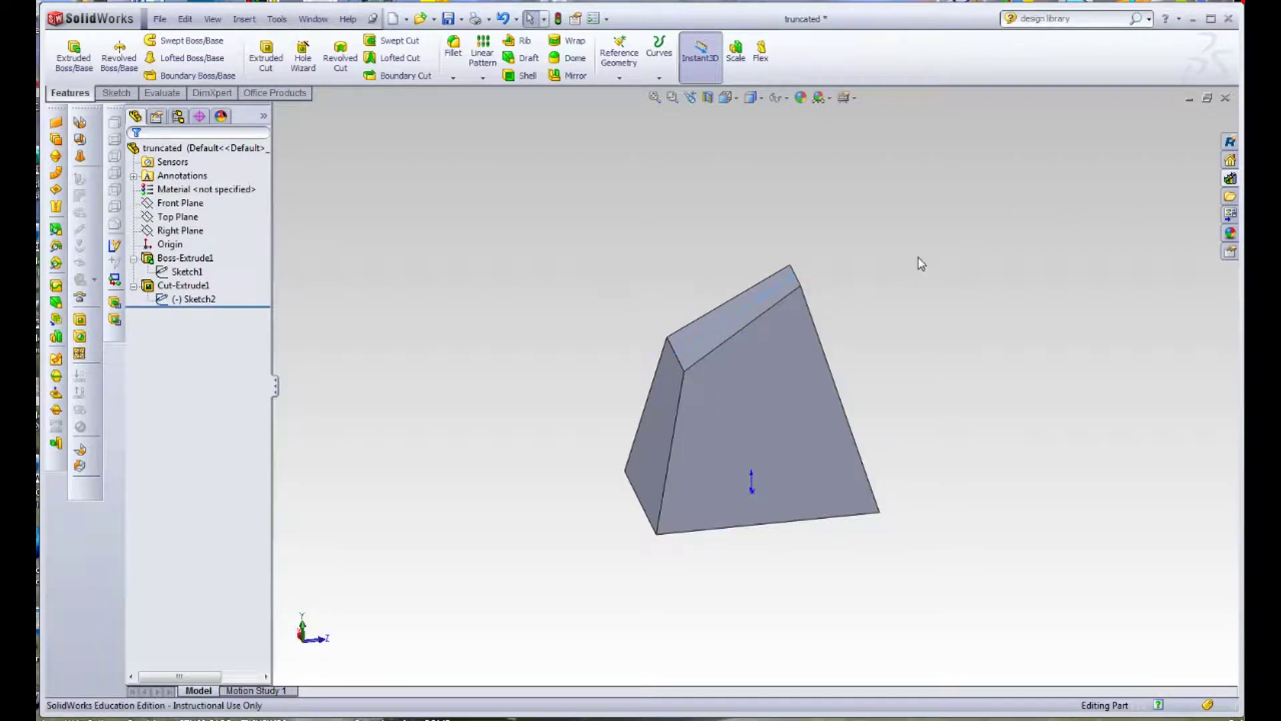
{"action": "middle_click_drag", "start_coordinate": [907, 299], "coordinate": [952, 338]}
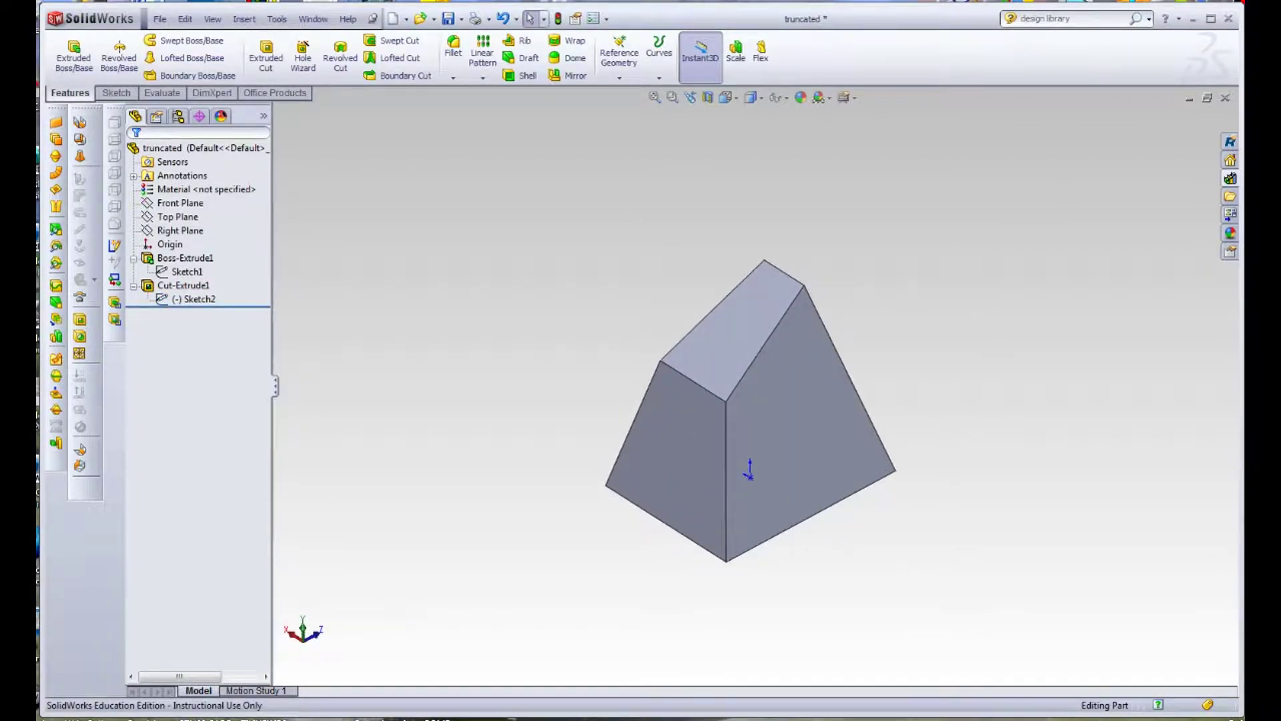
- Save the truncated part and create a new document from the Assembly template
{"action": "left_click", "coordinate": [447, 20]}
{"action": "left_click", "coordinate": [160, 19]}
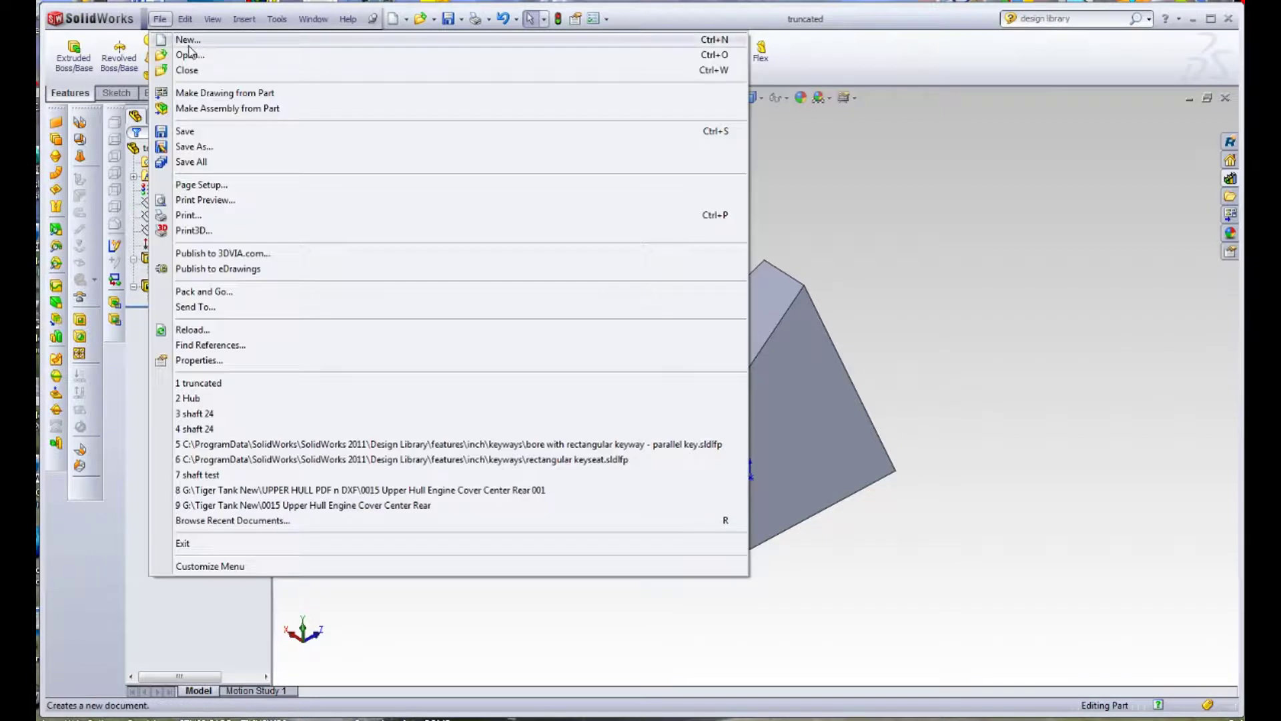
{"action": "left_click", "coordinate": [178, 34]}
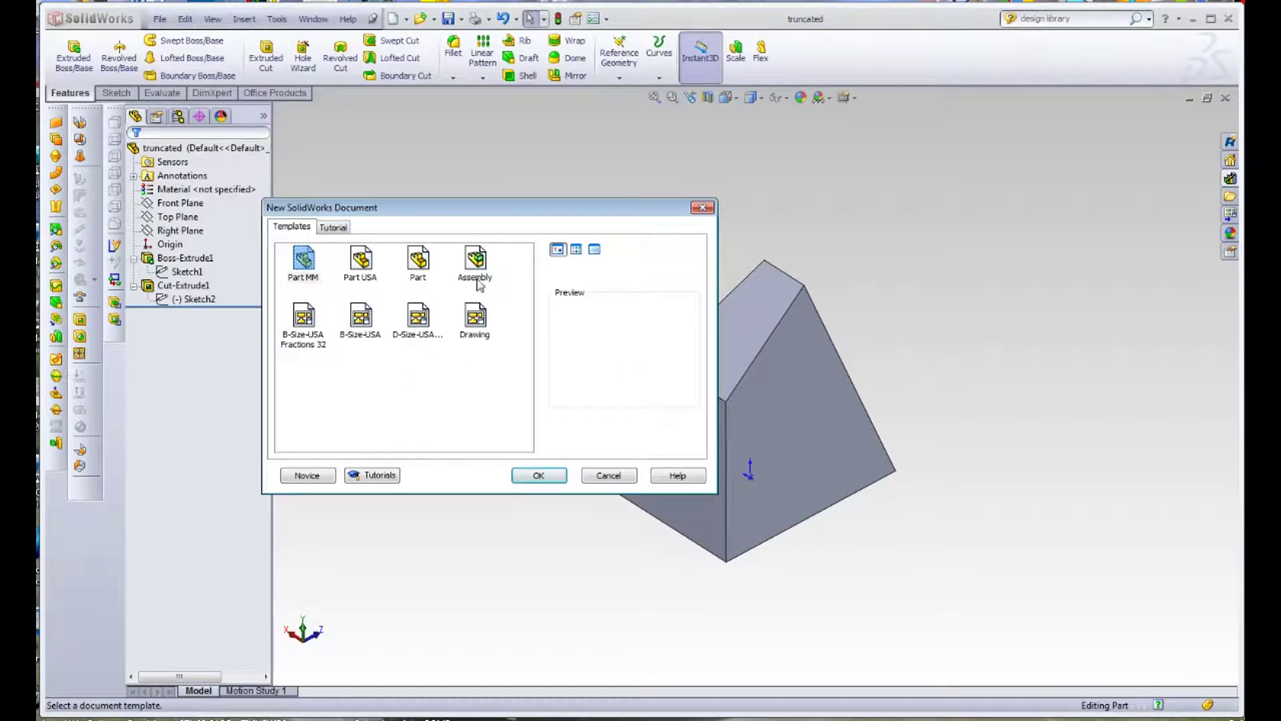
{"action": "left_click", "coordinate": [474, 263]}
{"action": "left_click", "coordinate": [537, 476]}
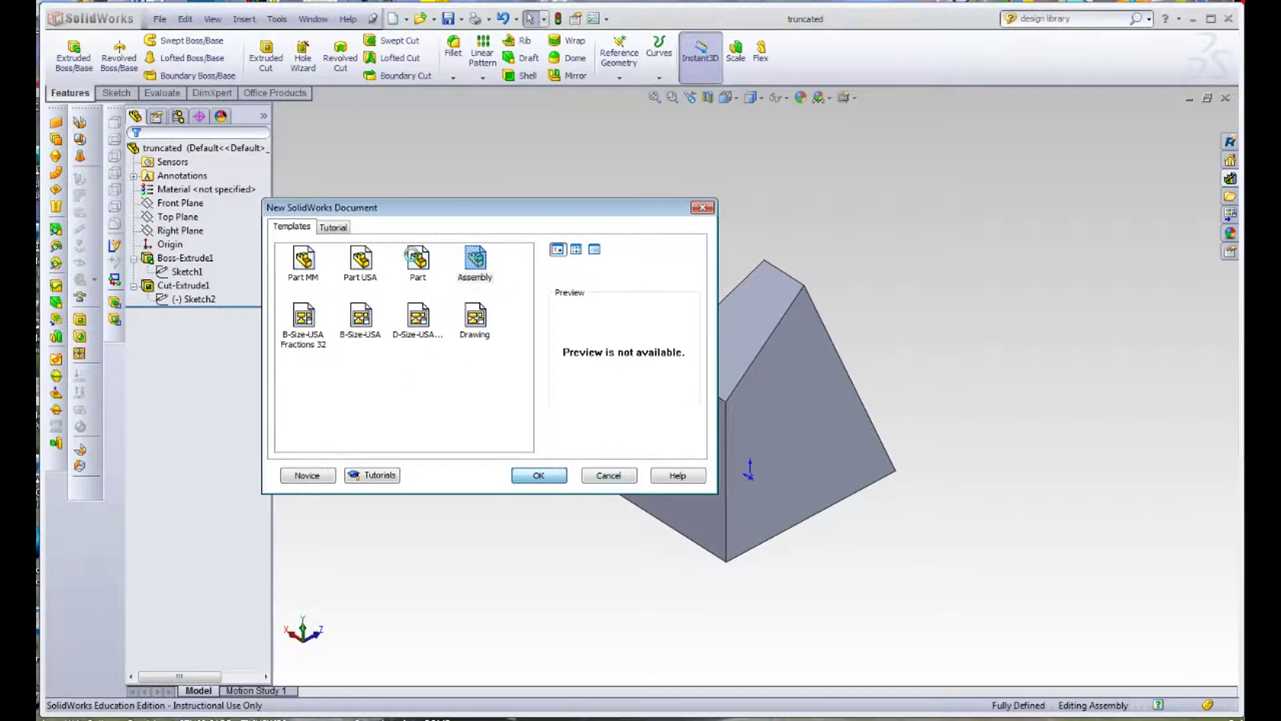
- Show origins in the graphics area and place the truncated part on the assembly origin
{"action": "left_click", "coordinate": [212, 18]}
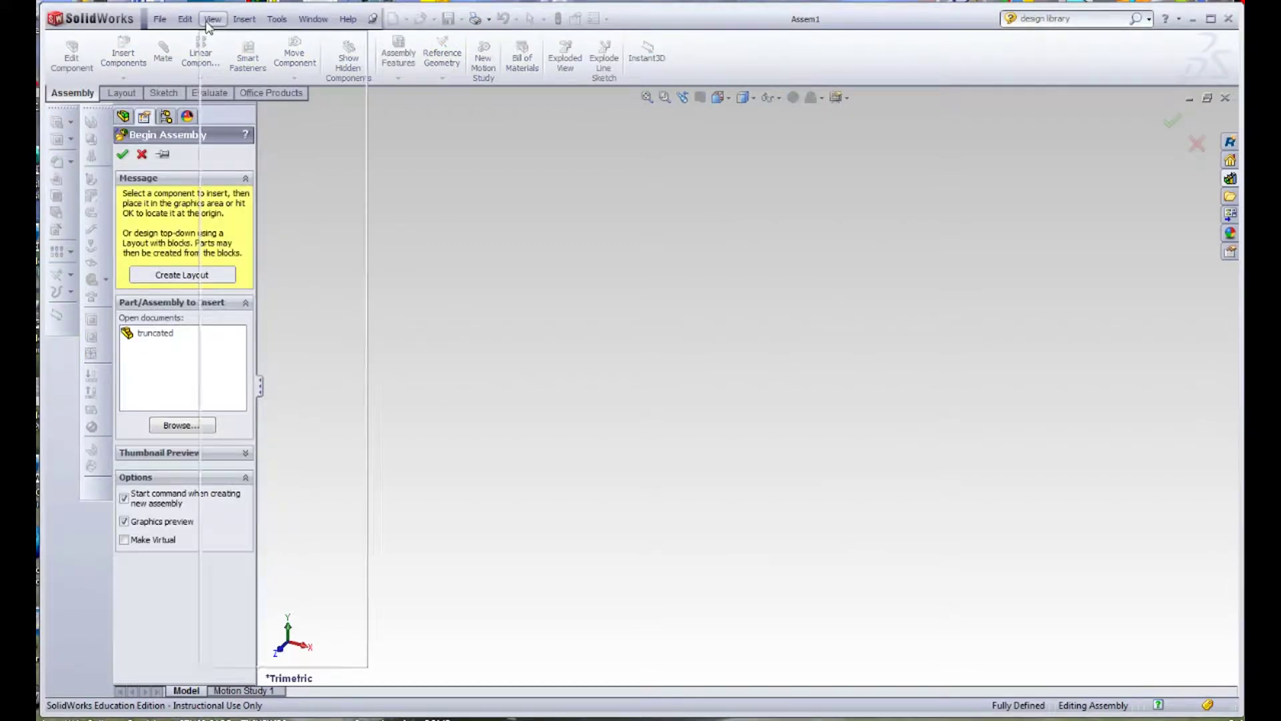
{"action": "left_click", "coordinate": [241, 230]}
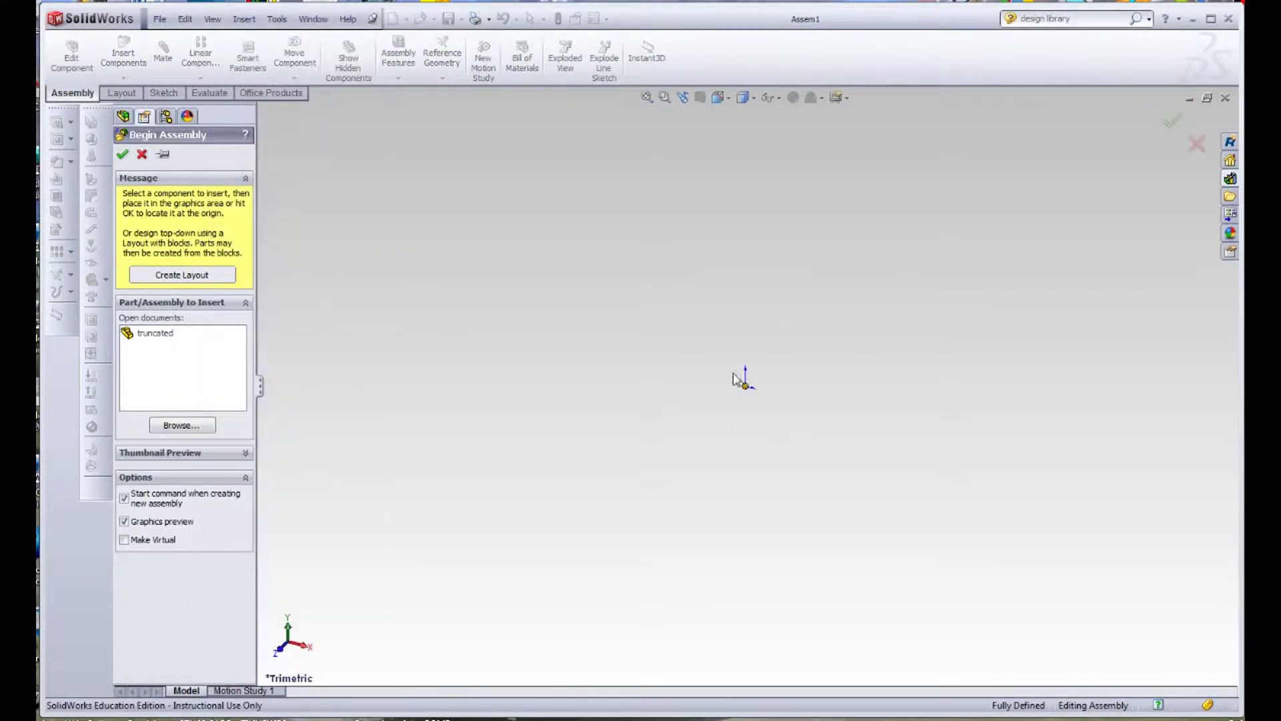
{"action": "left_click", "coordinate": [154, 333]}
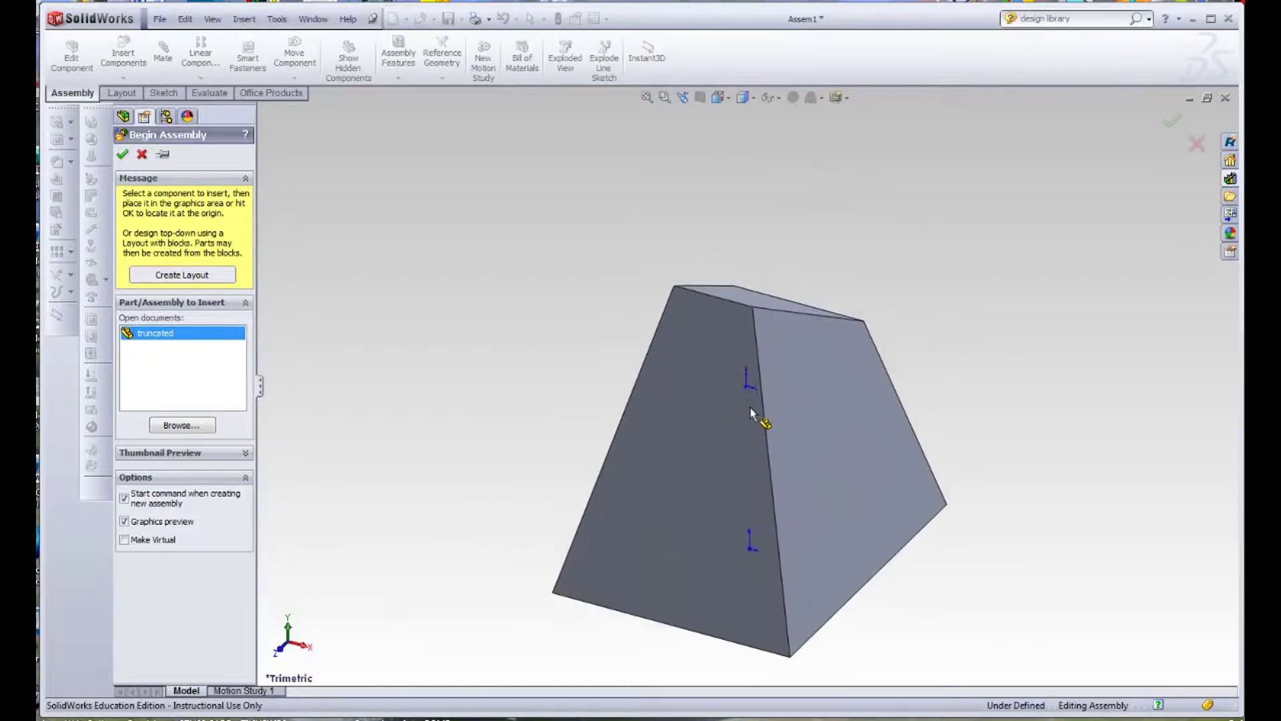
{"action": "left_click", "coordinate": [748, 395]}
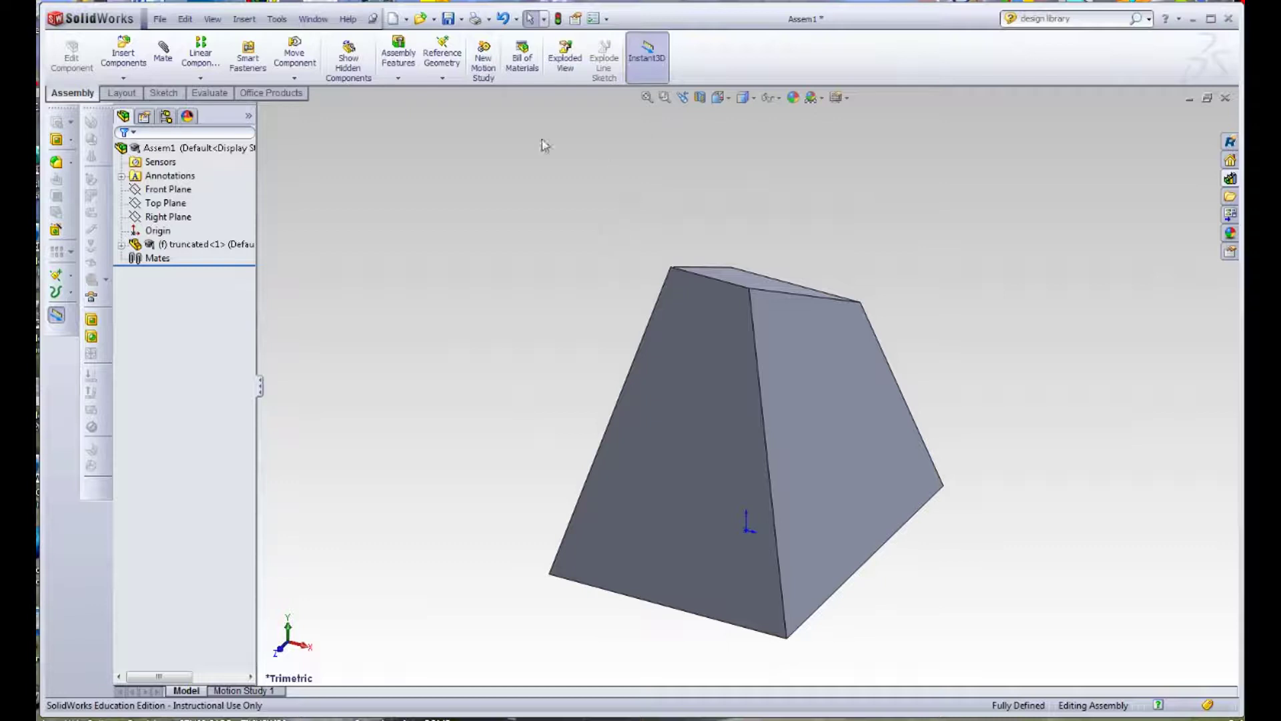
- Save the assembly to the Desktop under the file name trunc
{"action": "left_click", "coordinate": [160, 18]}
{"action": "left_click", "coordinate": [194, 152]}
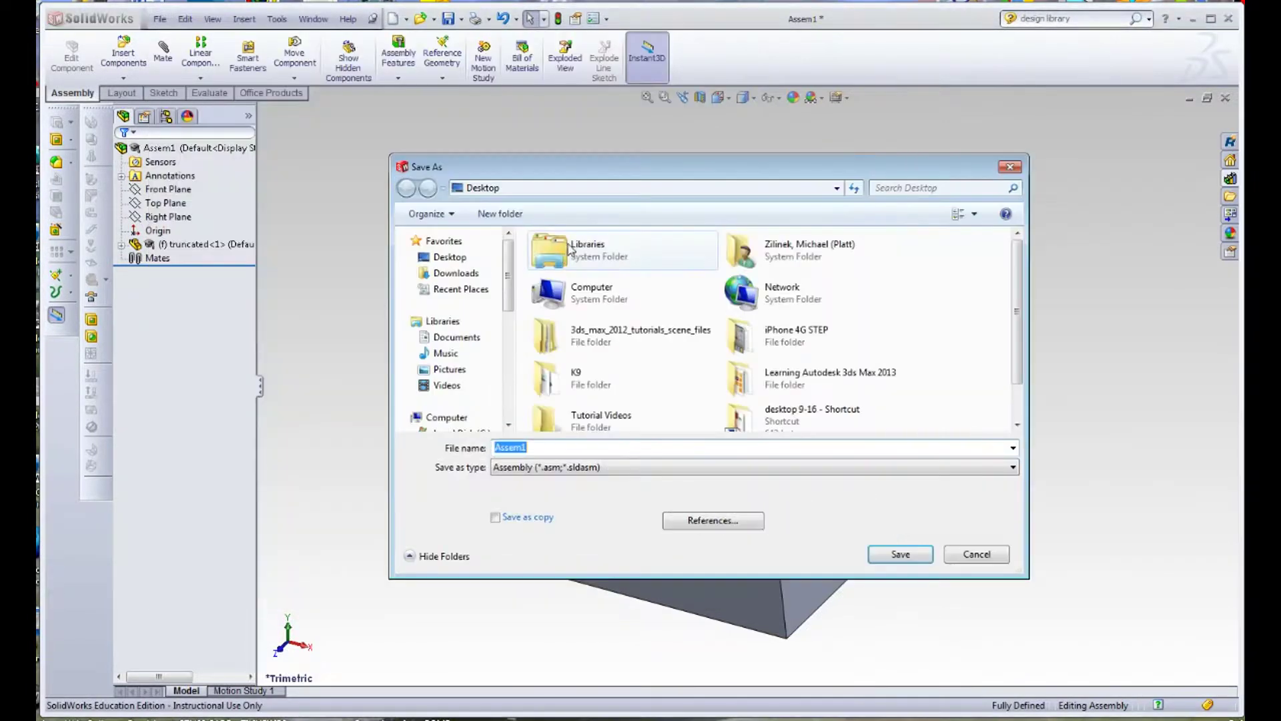
{"action": "left_click", "coordinate": [450, 257]}
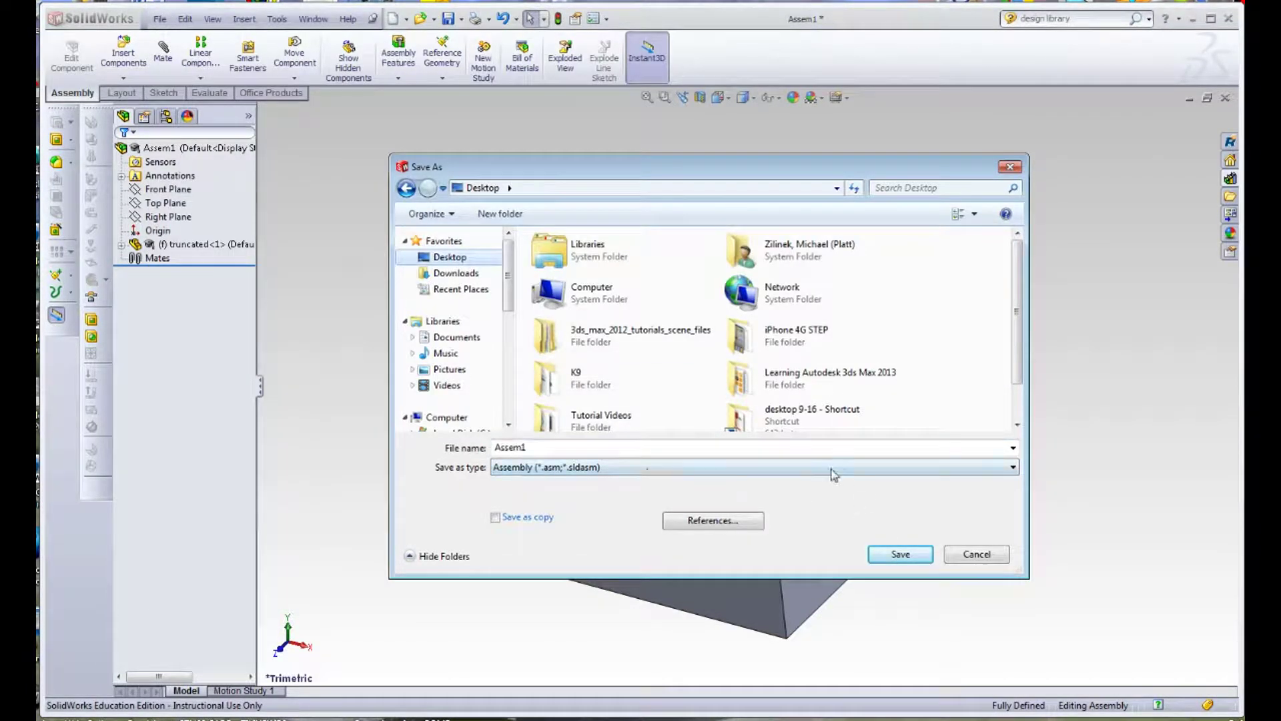
{"action": "left_click", "coordinate": [597, 449]}
{"action": "type", "text": "tr"}
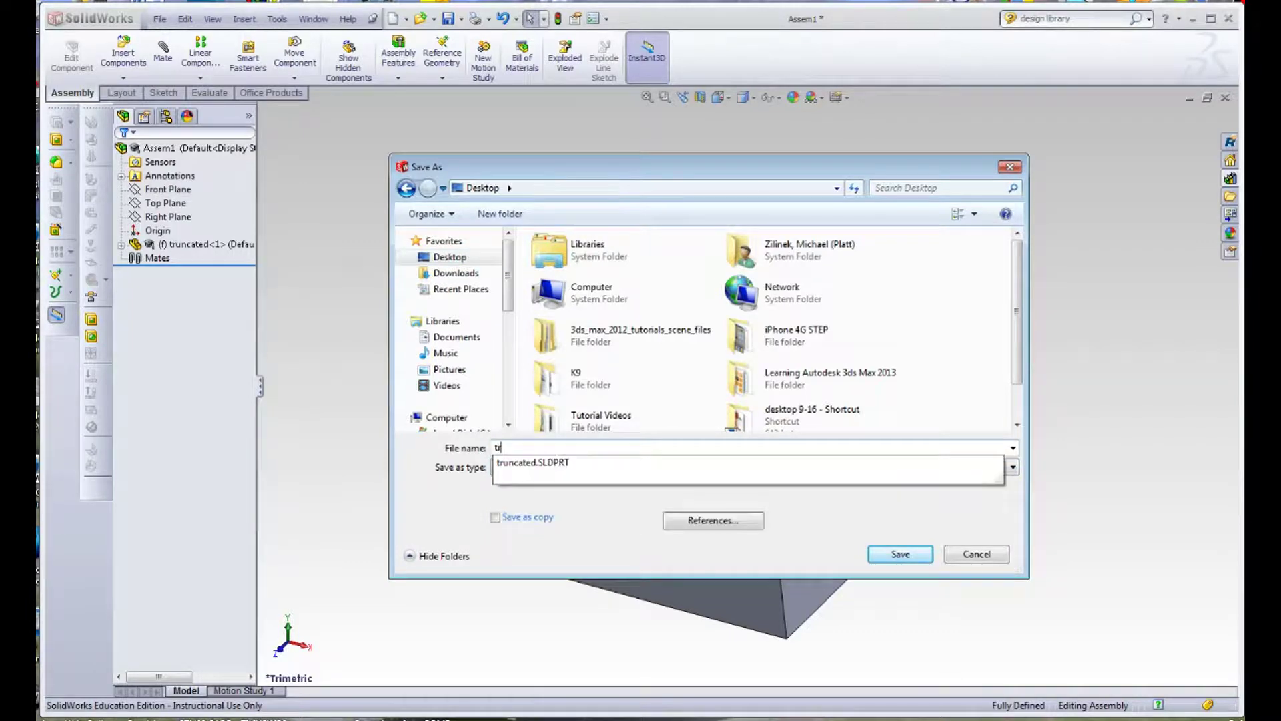
{"action": "type", "text": "ucn"}
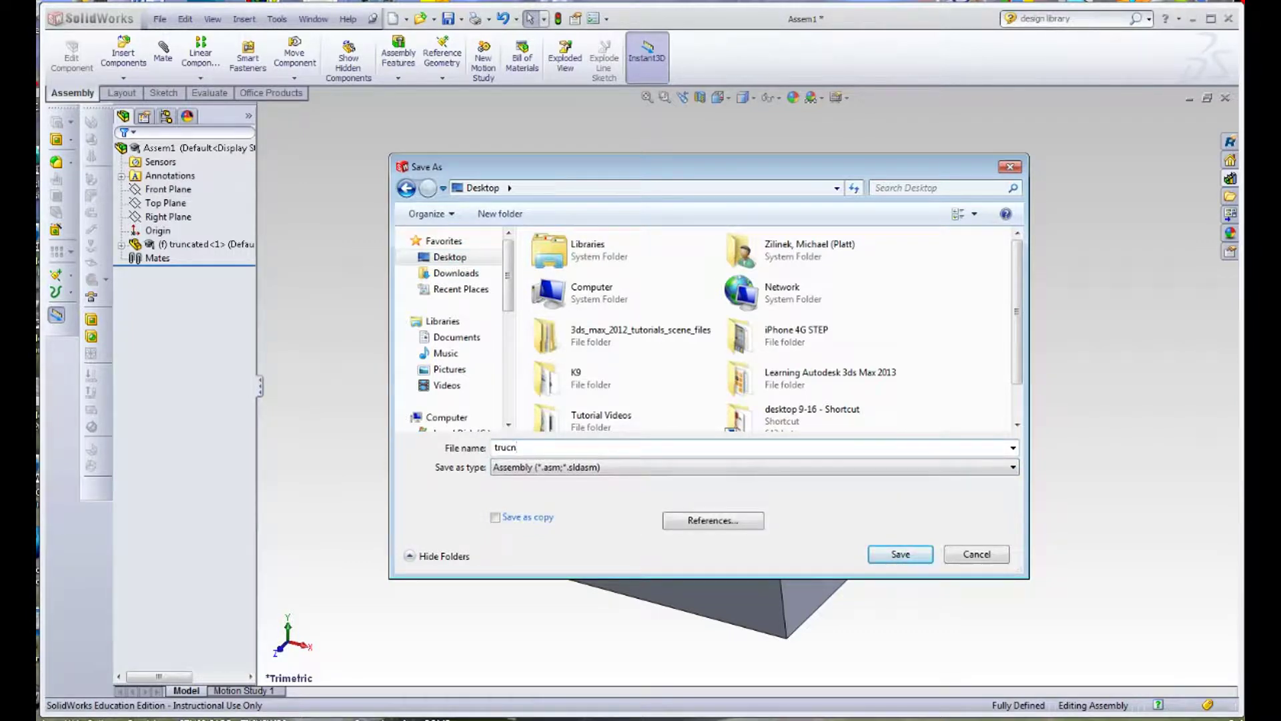
{"action": "key", "text": "BackSpace"}
{"action": "key", "text": "BackSpace"}
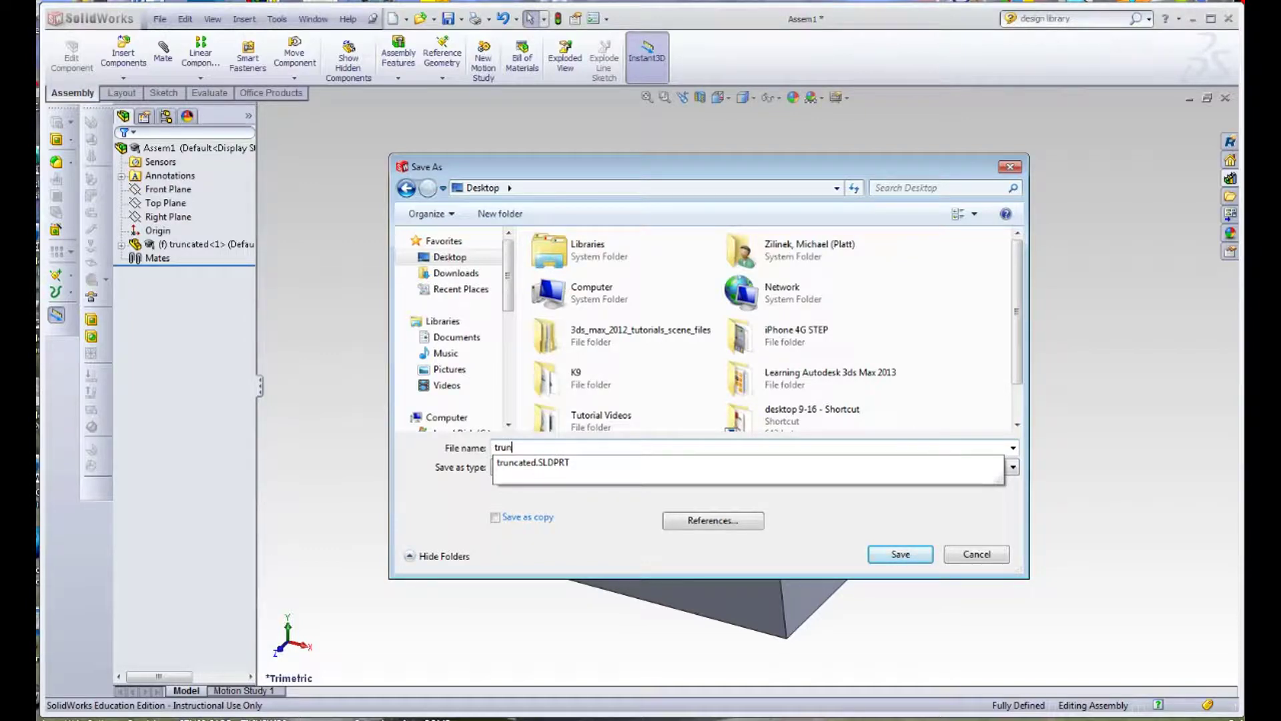
{"action": "type", "text": "nc"}
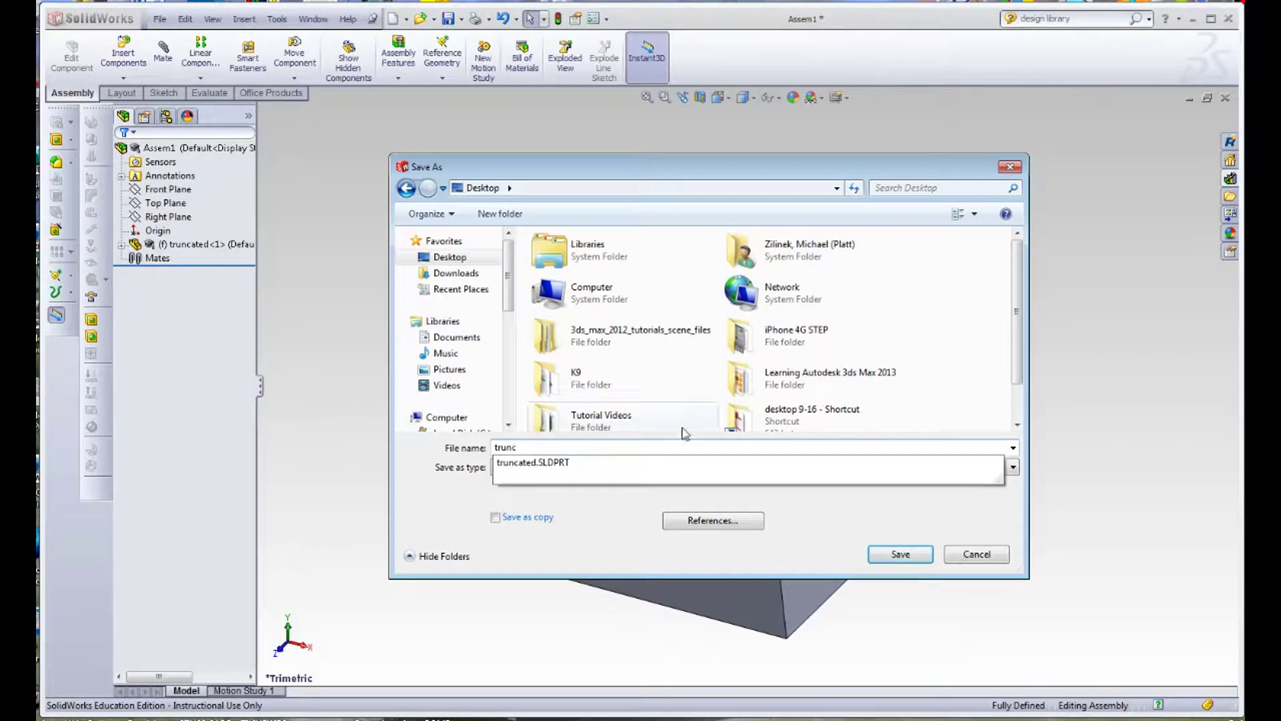
{"action": "left_click", "coordinate": [903, 554]}
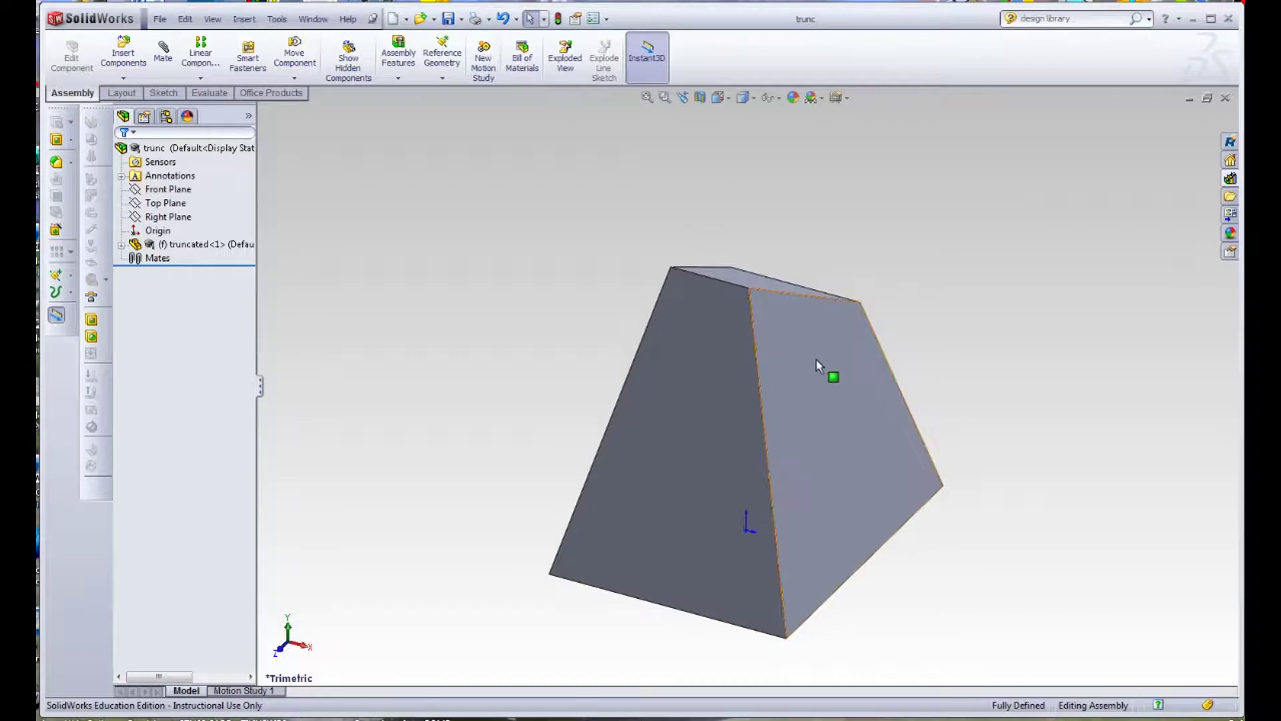
- Insert a new part into the assembly, positioned on the solid's tall sloped face on the front side
{"action": "mouse_move", "coordinate": [892, 443]}
{"action": "middle_mouse_down"}
{"action": "mouse_move", "coordinate": [935, 463]}
{"action": "mouse_move", "coordinate": [905, 419]}
{"action": "mouse_move", "coordinate": [894, 422]}
{"action": "middle_mouse_up"}
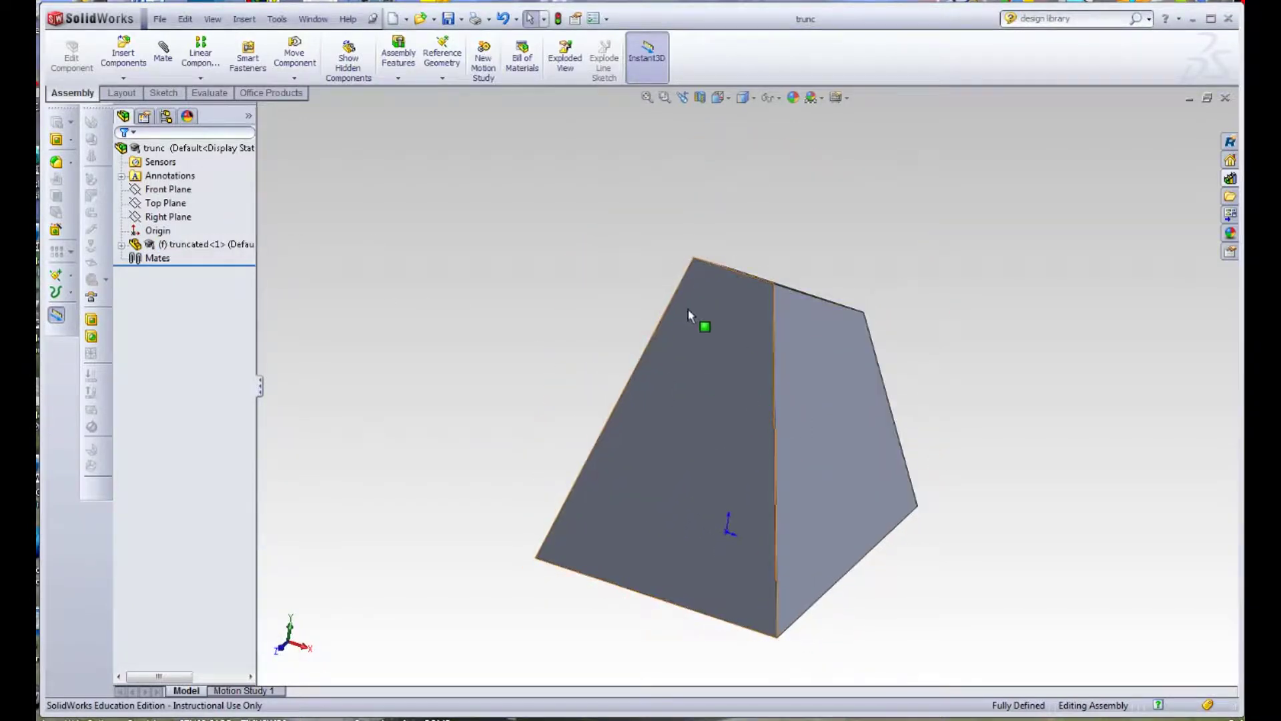
{"action": "middle_click_drag", "start_coordinate": [749, 343], "coordinate": [701, 347]}
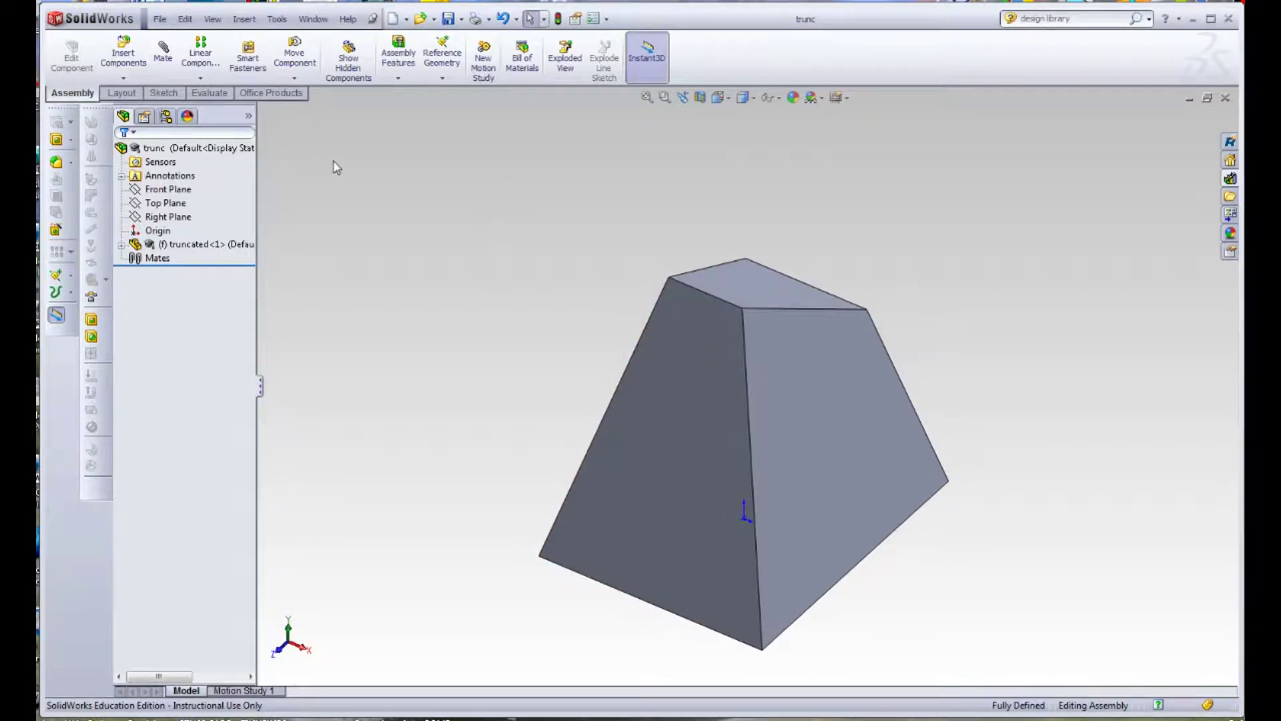
{"action": "left_click", "coordinate": [245, 19]}
{"action": "mouse_move", "coordinate": [253, 37]}
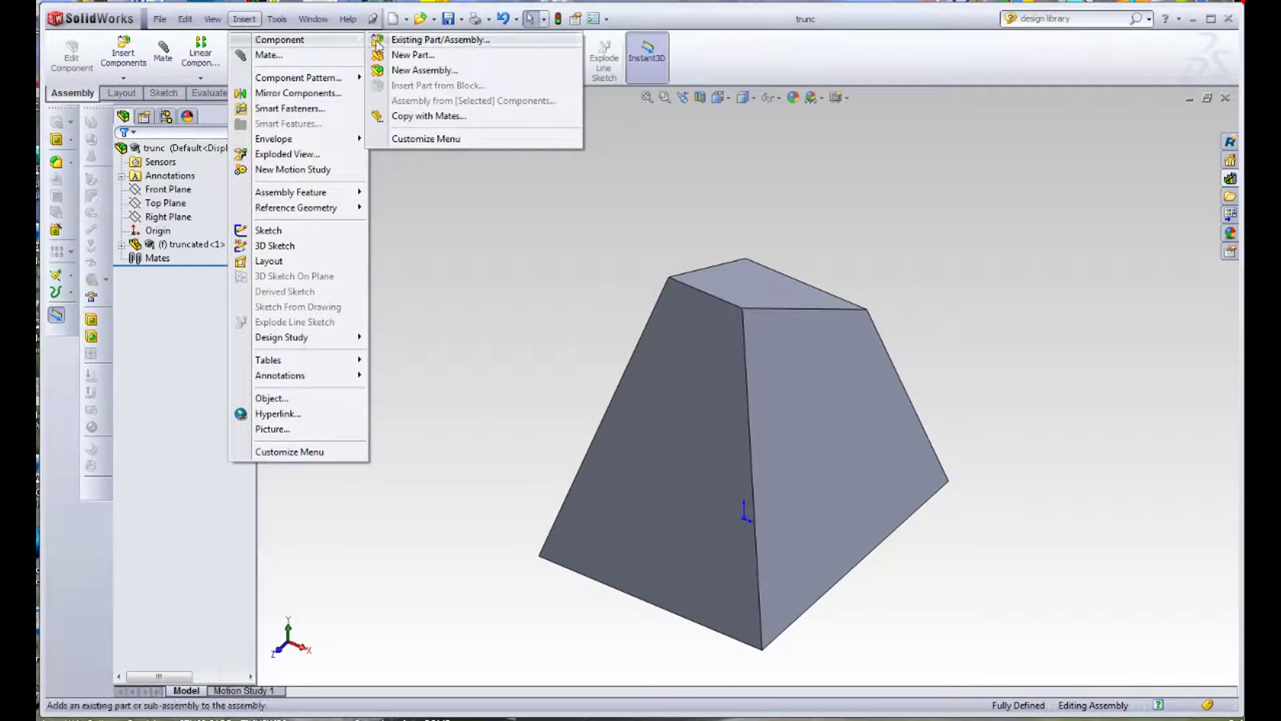
{"action": "left_click", "coordinate": [402, 56]}
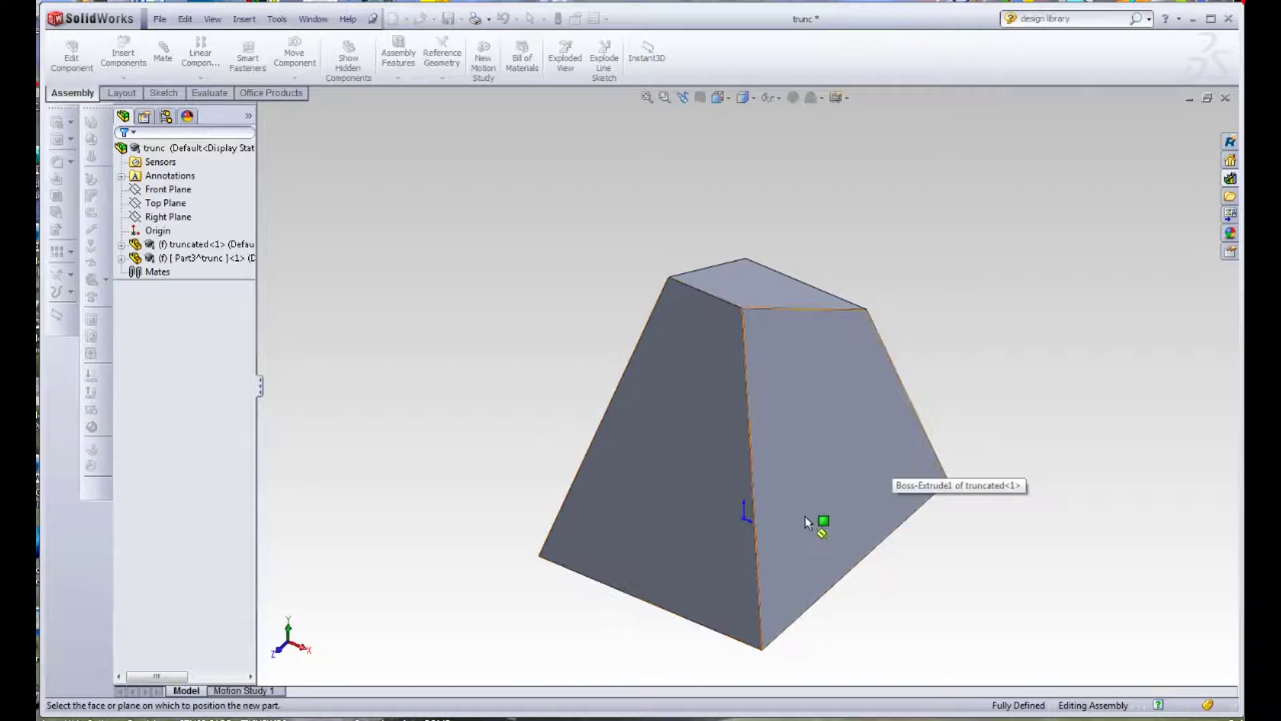
{"action": "left_click", "coordinate": [684, 471]}
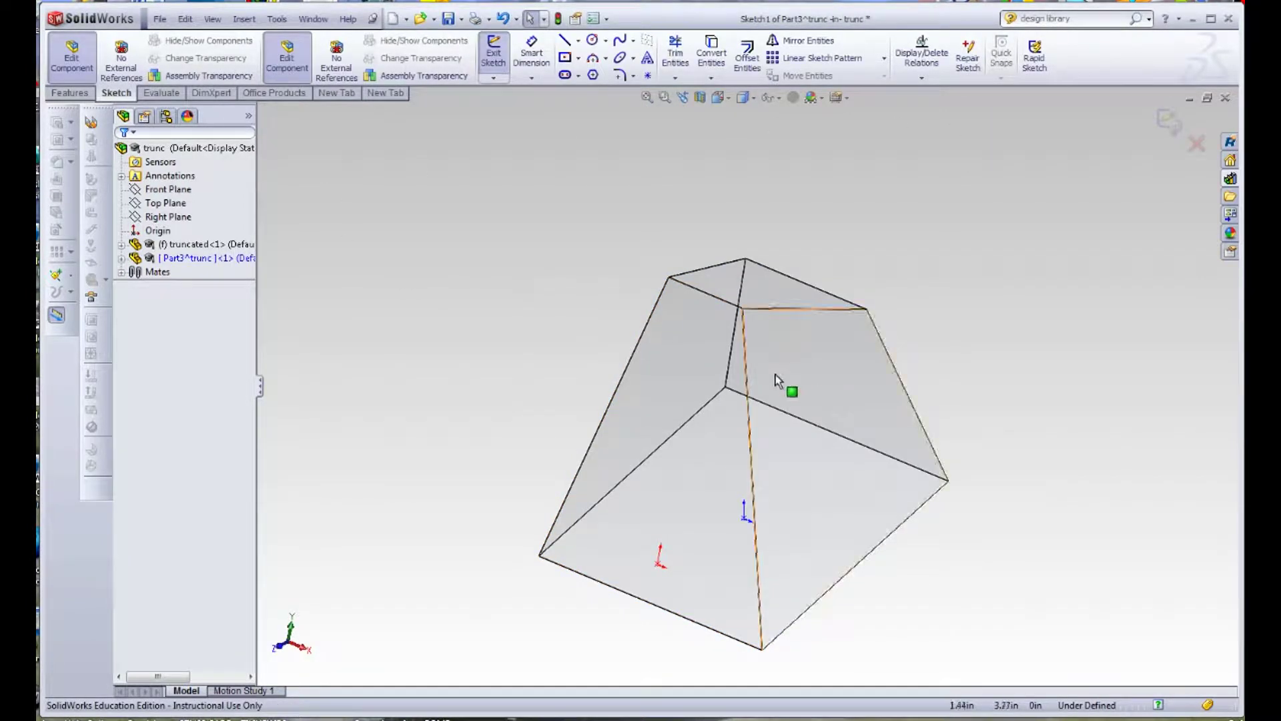
- Convert the edges of the tall sloped front face into entities of the new part's sketch
{"action": "left_click", "coordinate": [684, 370]}
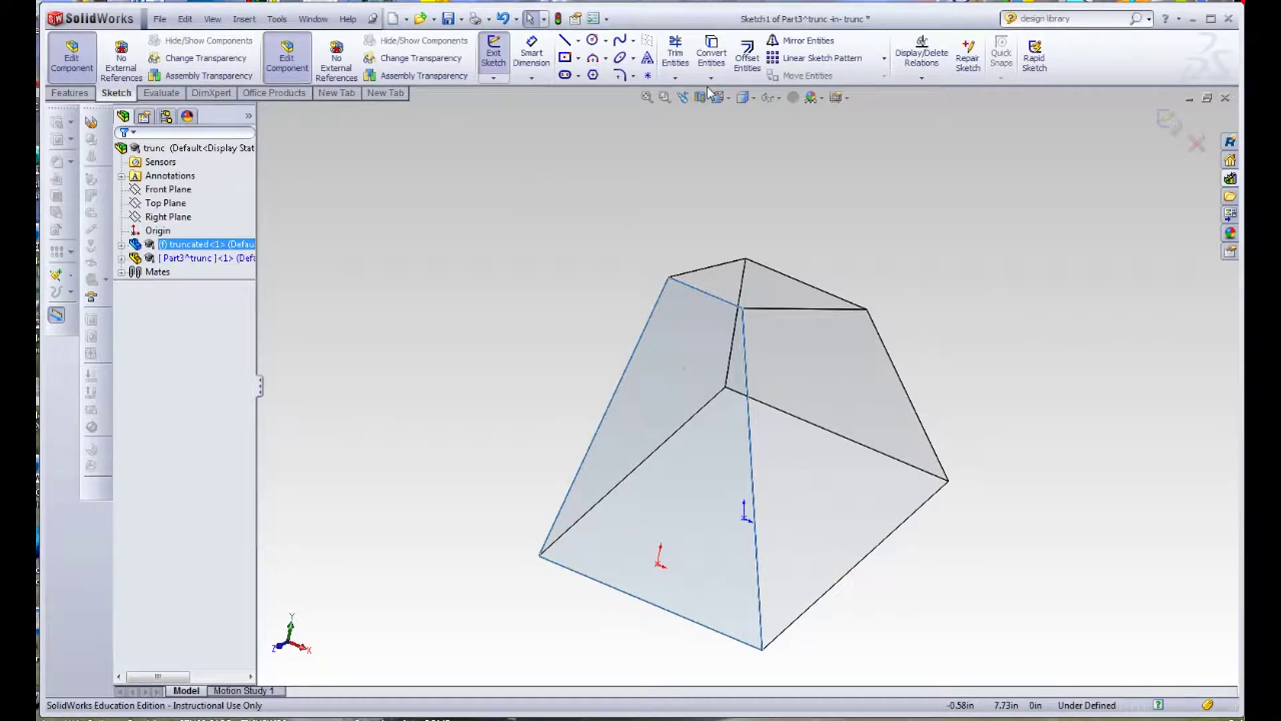
{"action": "left_click", "coordinate": [713, 52]}
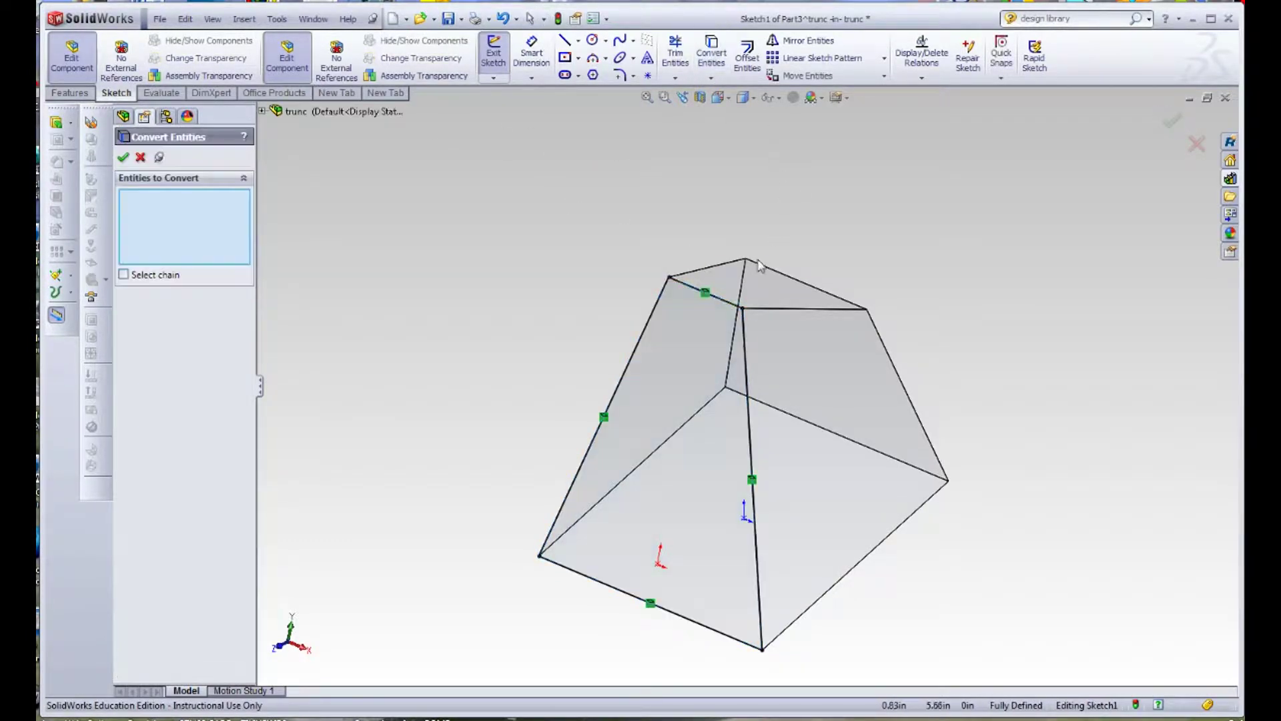
{"action": "left_click", "coordinate": [124, 158]}
- Create a sheet metal base flange from the converted sketch with a thickness of 0.03 in
{"action": "left_click", "coordinate": [92, 121]}
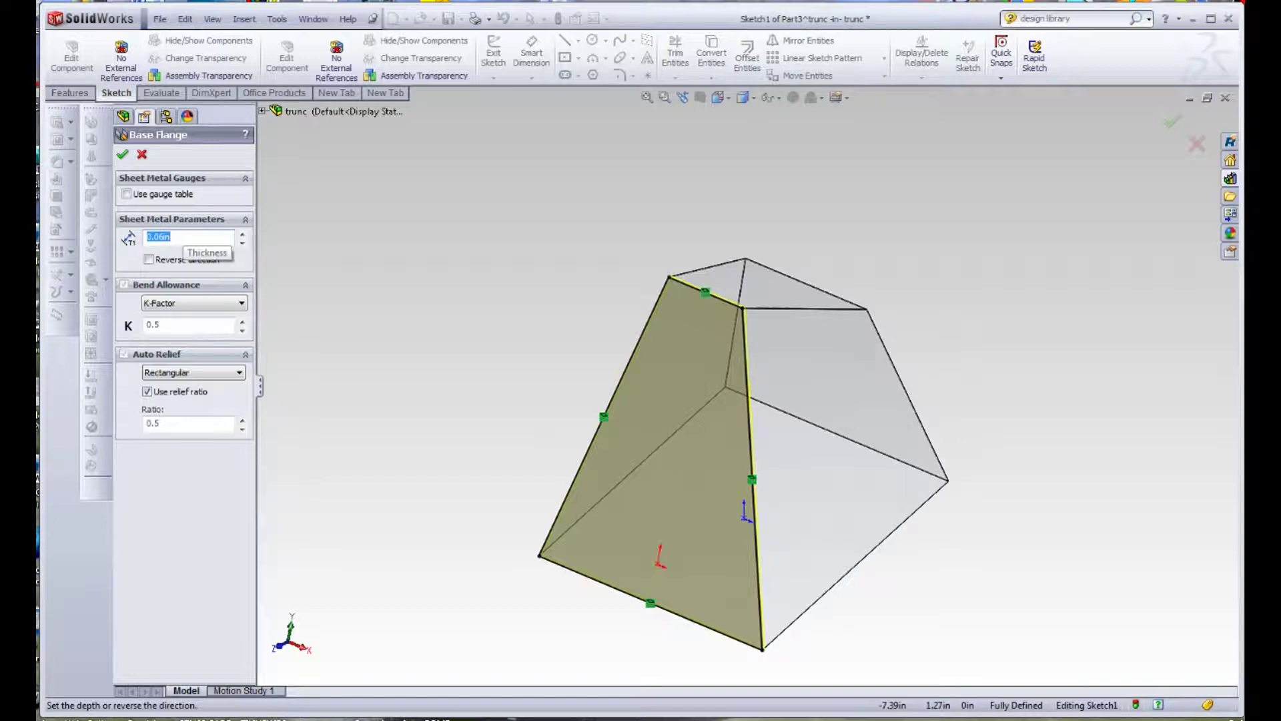
{"action": "type", "text": "0.03in"}
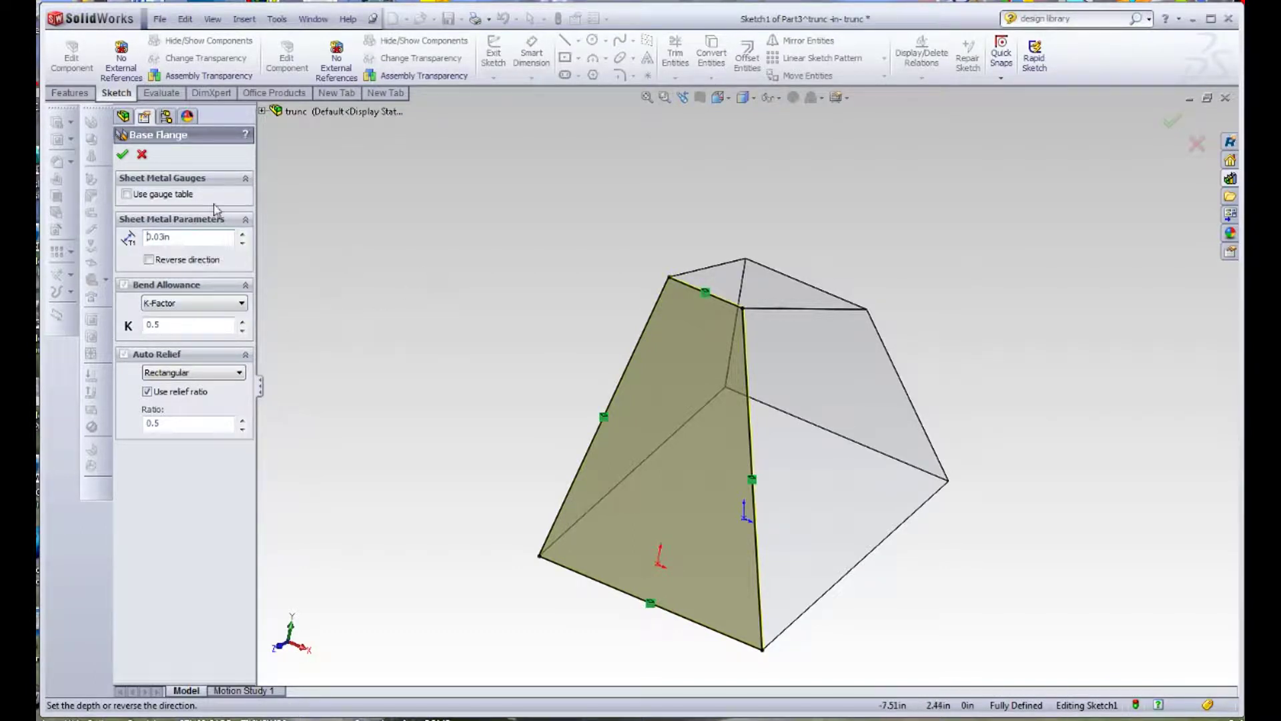
{"action": "left_click", "coordinate": [123, 155]}
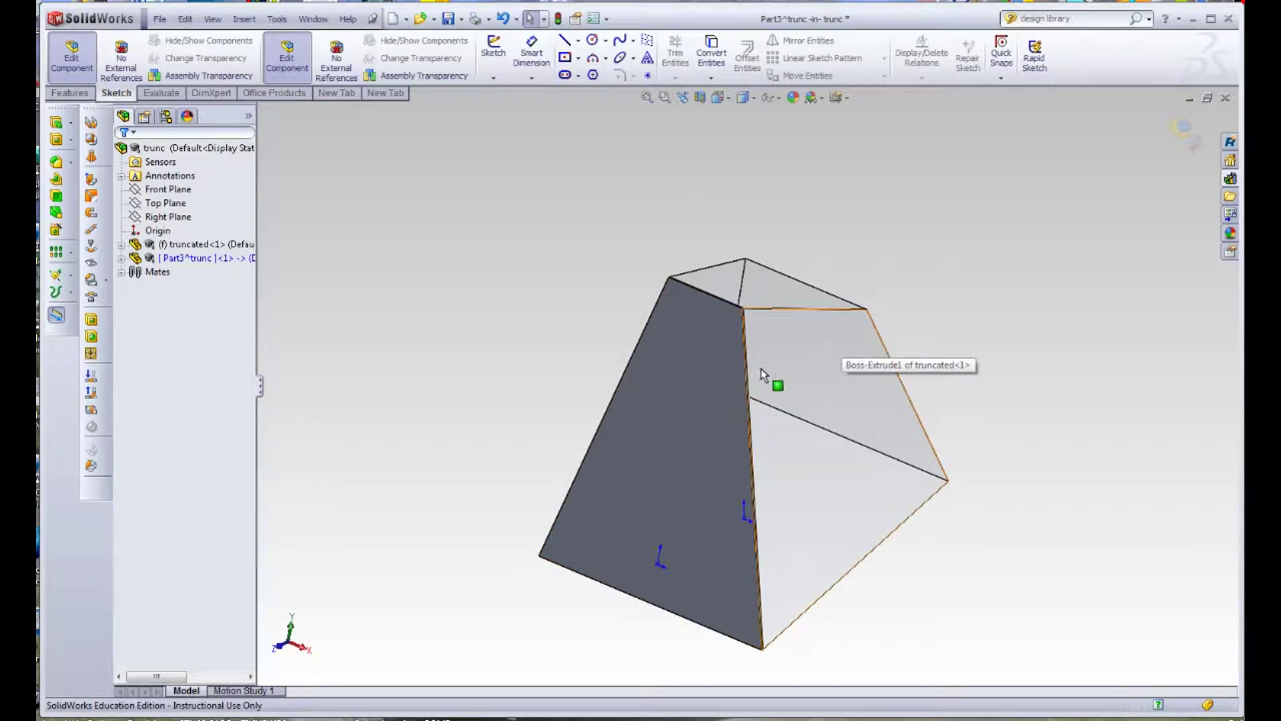
{"action": "middle_click_drag", "start_coordinate": [750, 386], "coordinate": [681, 372]}
{"action": "scroll", "coordinate": [649, 330], "scroll_direction": "down", "scroll_amount": 5}
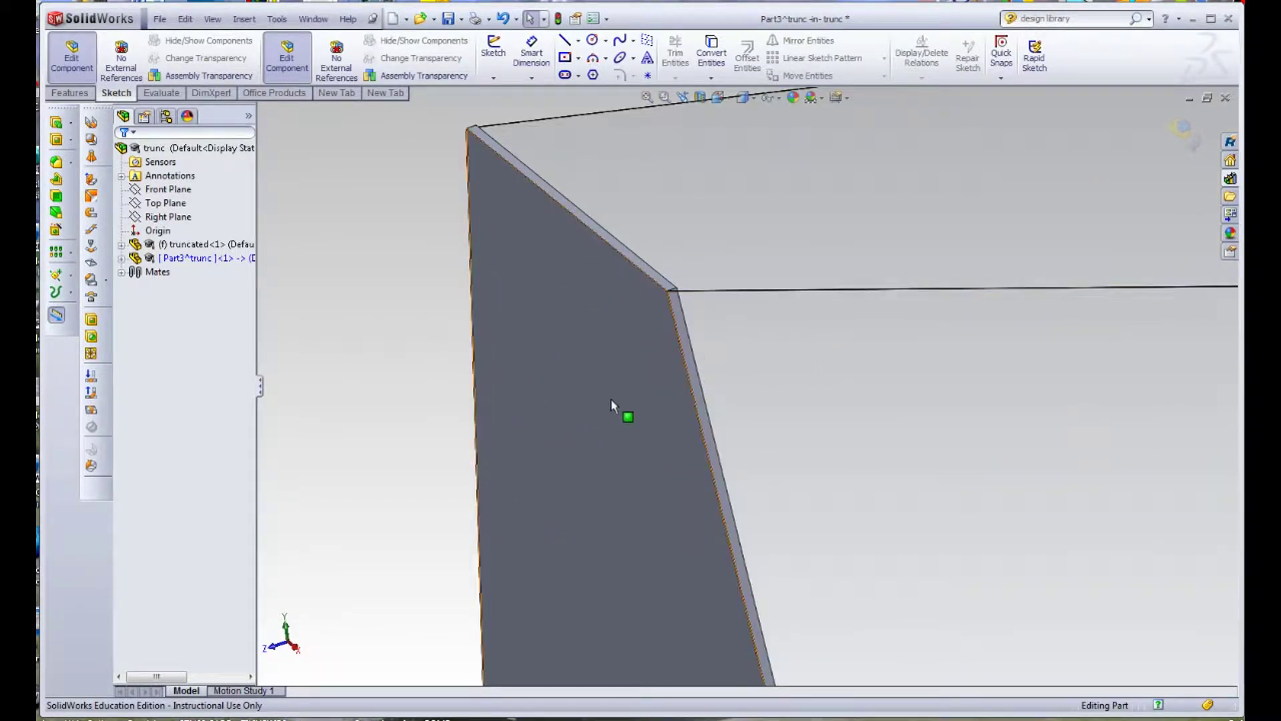
{"action": "scroll", "coordinate": [667, 417], "scroll_direction": "up", "scroll_amount": 2}
{"action": "scroll", "coordinate": [754, 414], "scroll_direction": "up", "scroll_amount": 5}
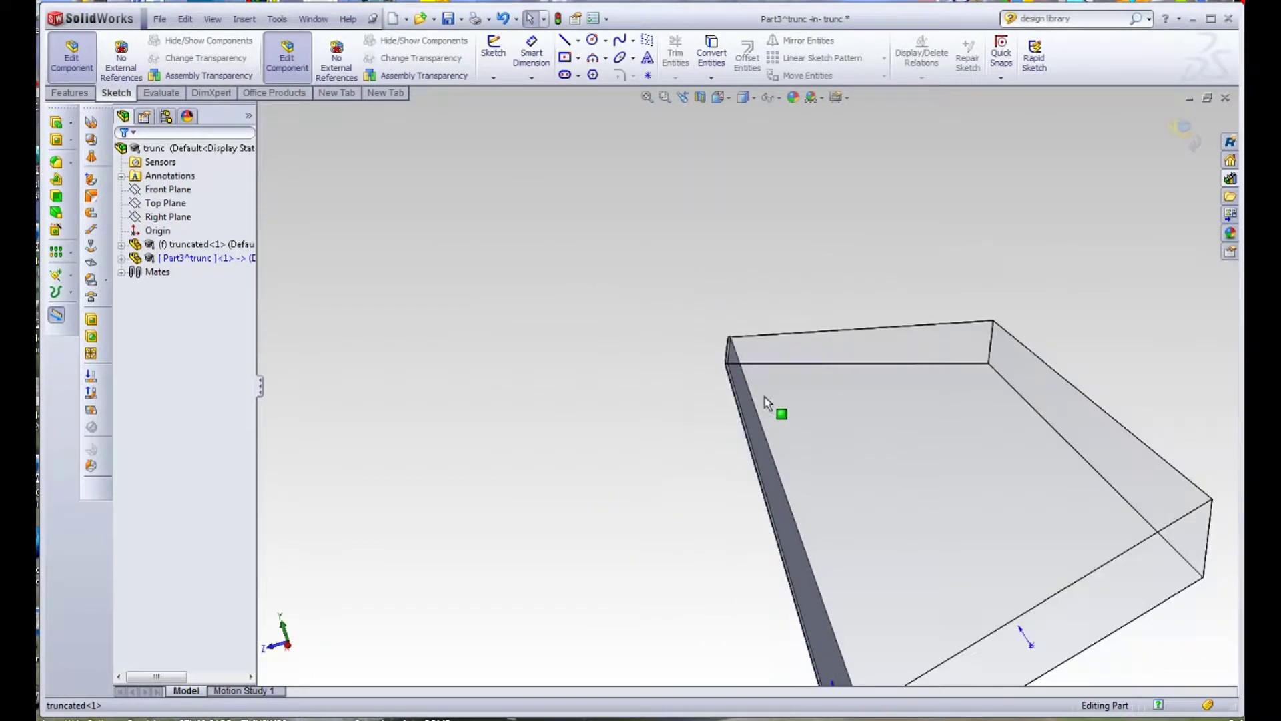
- Create an edge flange on the base flange's short upper edge, up to the solid's far top-face vertex and parallel to its sloped top face
{"action": "scroll", "coordinate": [841, 434], "scroll_direction": "up", "scroll_amount": 3}
{"action": "scroll", "coordinate": [810, 423], "scroll_direction": "down", "scroll_amount": 3}
{"action": "scroll", "coordinate": [646, 241], "scroll_direction": "down", "scroll_amount": 3}
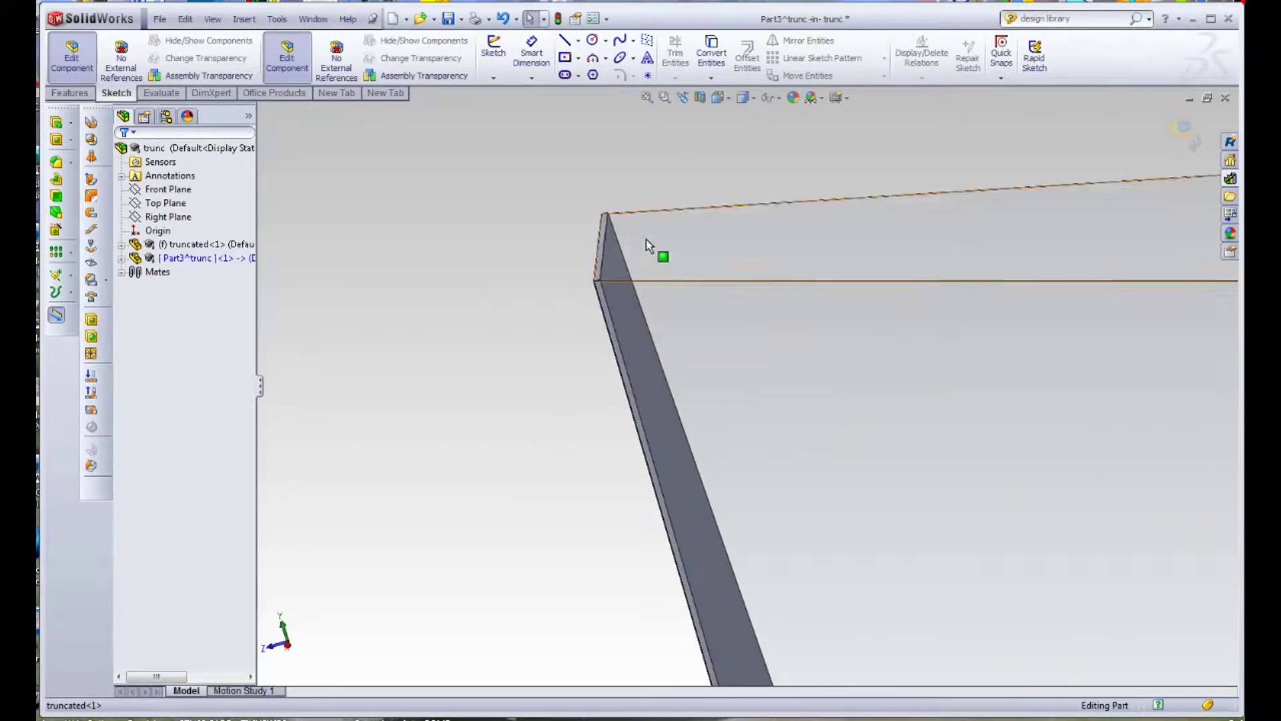
{"action": "scroll", "coordinate": [646, 243], "scroll_direction": "up", "scroll_amount": 3}
{"action": "left_click", "coordinate": [646, 286]}
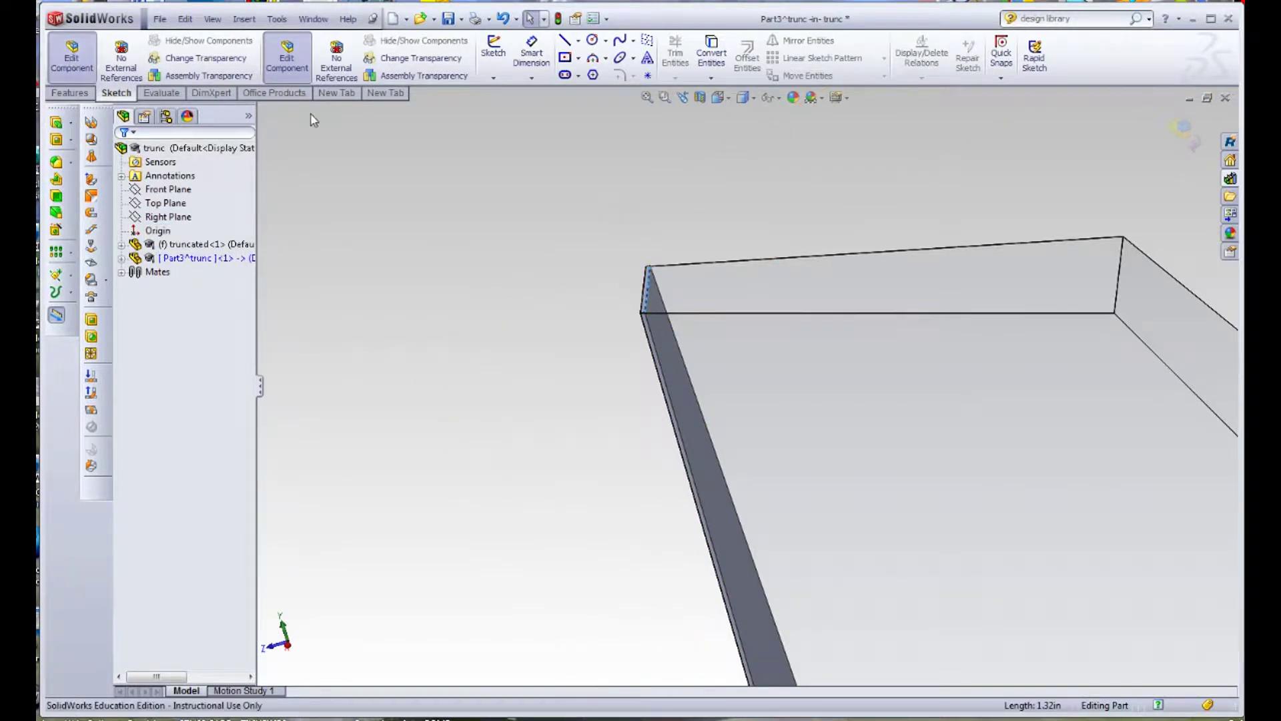
{"action": "left_click", "coordinate": [91, 180]}
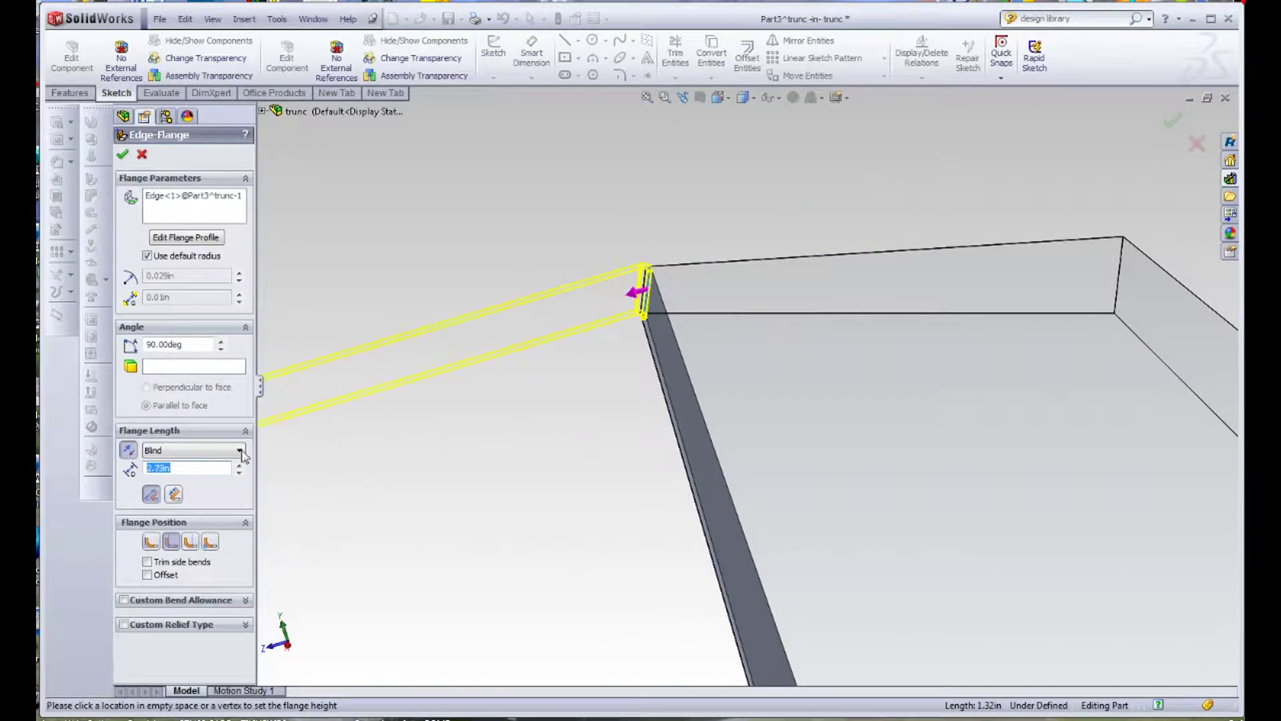
{"action": "left_click", "coordinate": [220, 450]}
{"action": "left_click", "coordinate": [174, 474]}
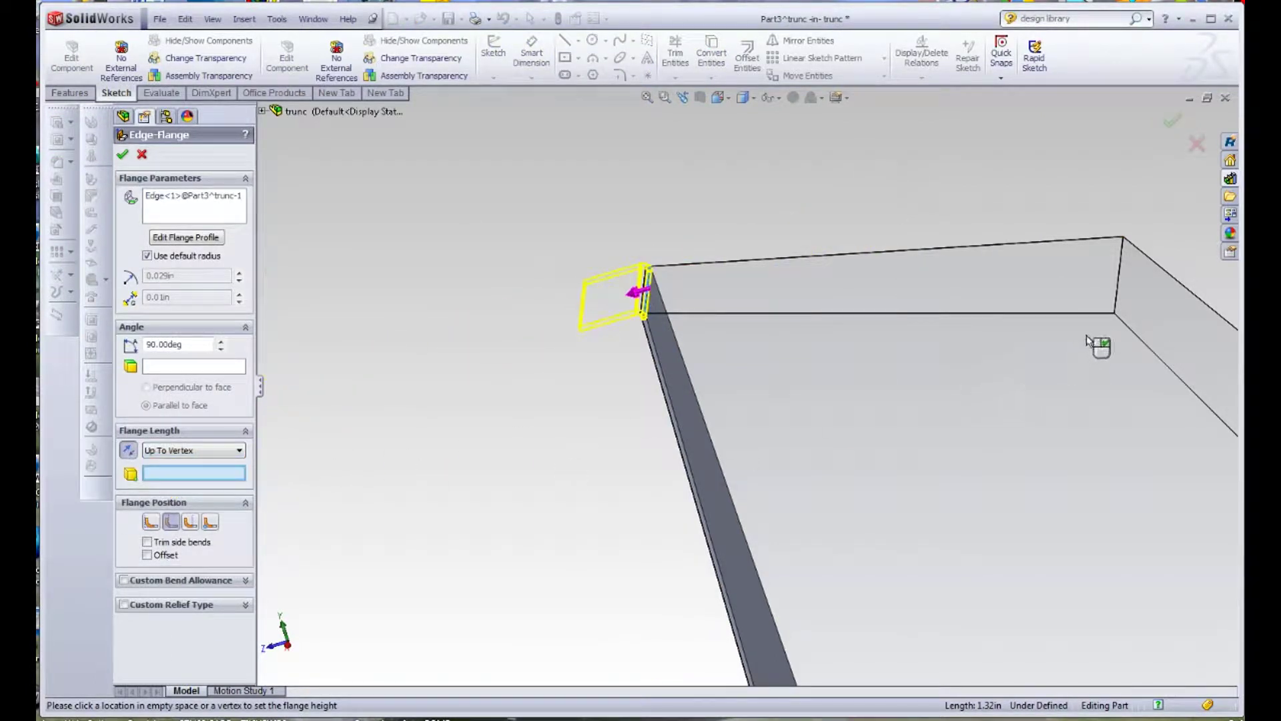
{"action": "left_click", "coordinate": [1115, 314]}
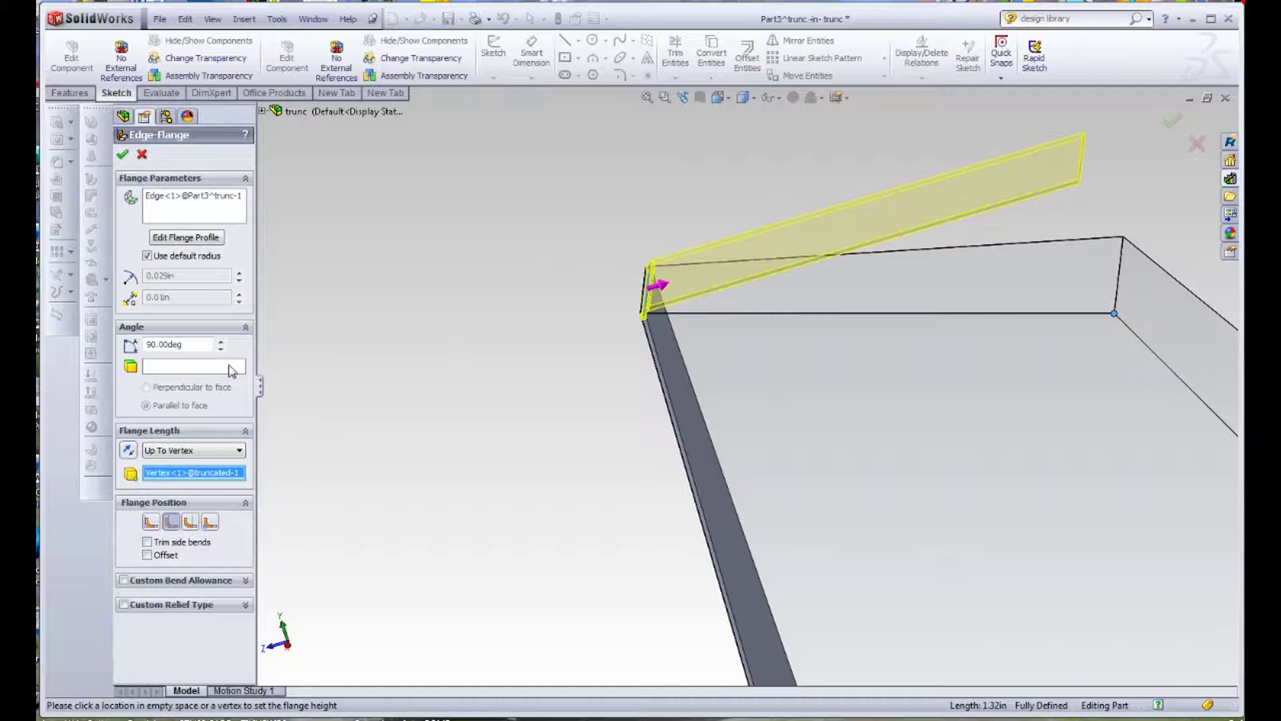
{"action": "left_click", "coordinate": [179, 371]}
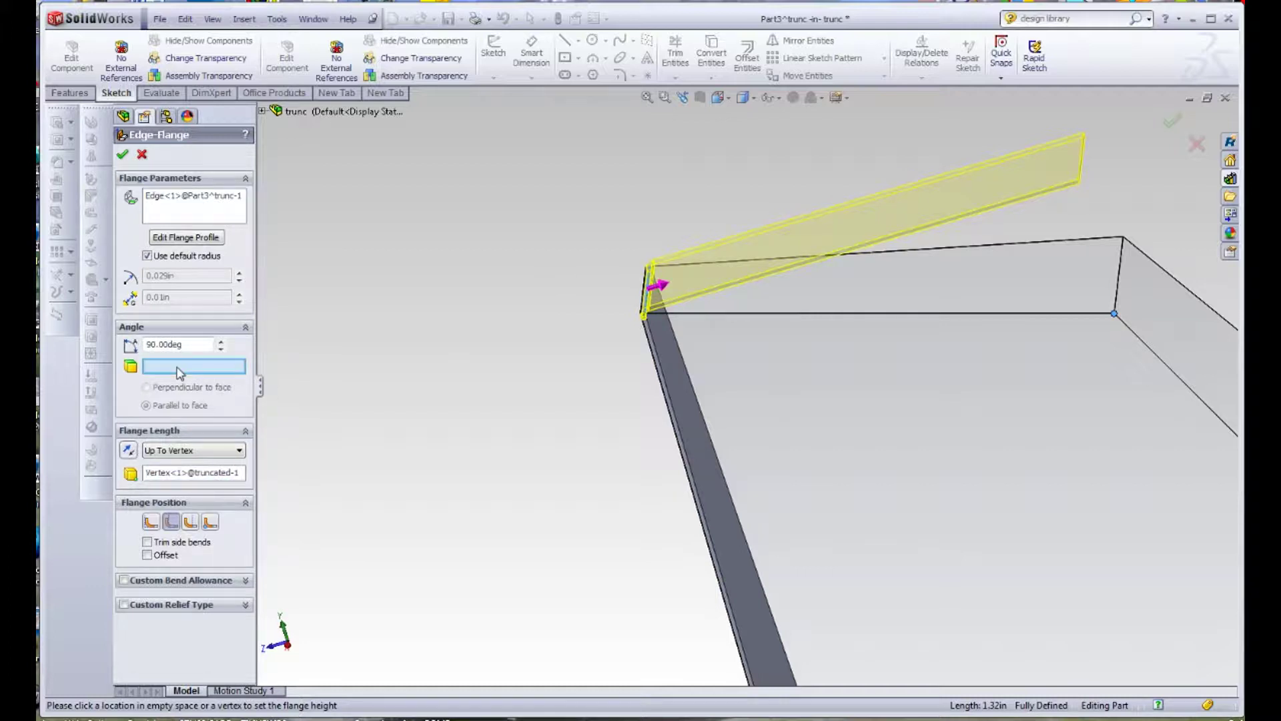
{"action": "left_click", "coordinate": [982, 284]}
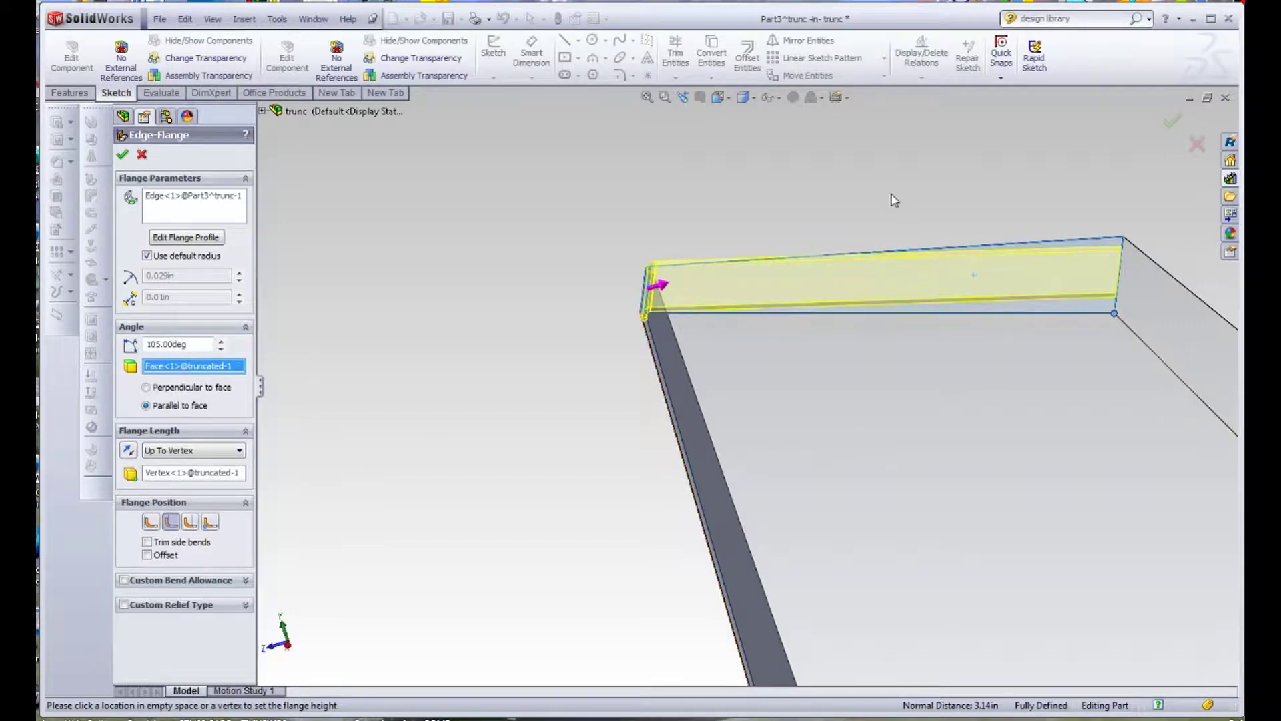
- Try the Material Inside and Bend Outside positions for the edge flange against the solid's upper corner
{"action": "left_click", "coordinate": [719, 99]}
{"action": "left_click", "coordinate": [759, 143]}
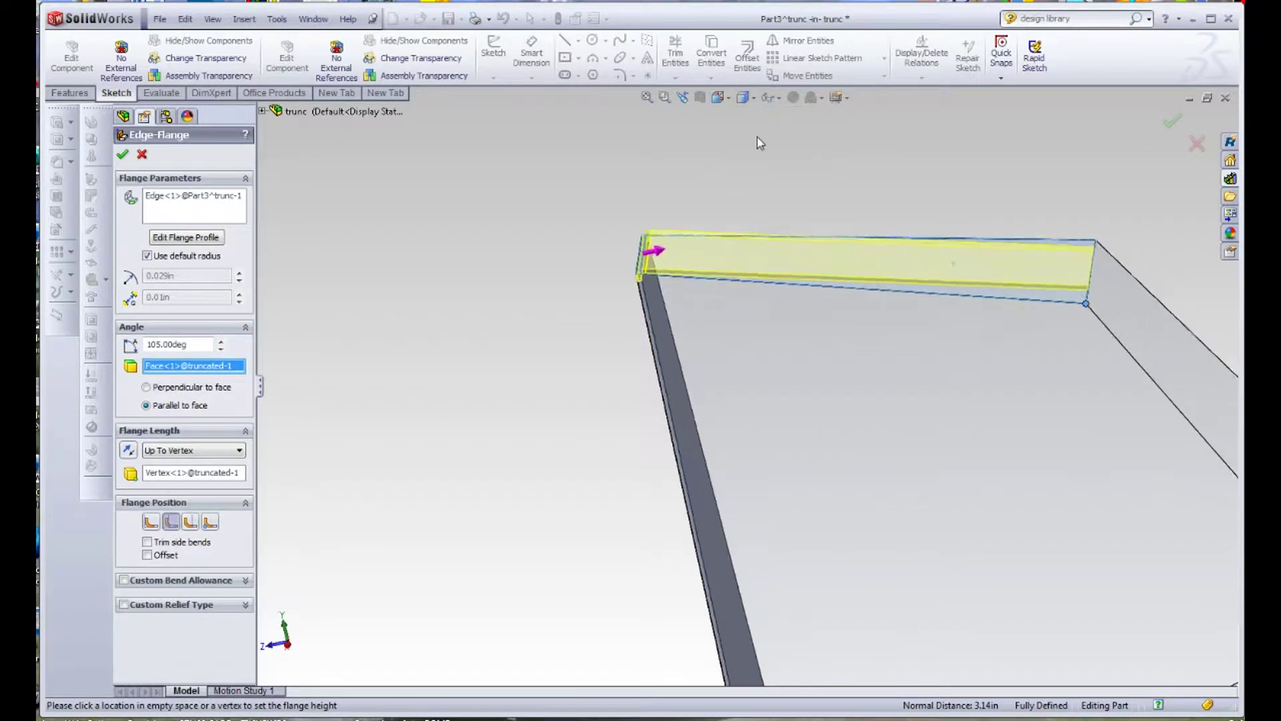
{"action": "scroll", "coordinate": [868, 311], "scroll_direction": "down", "scroll_amount": 6}
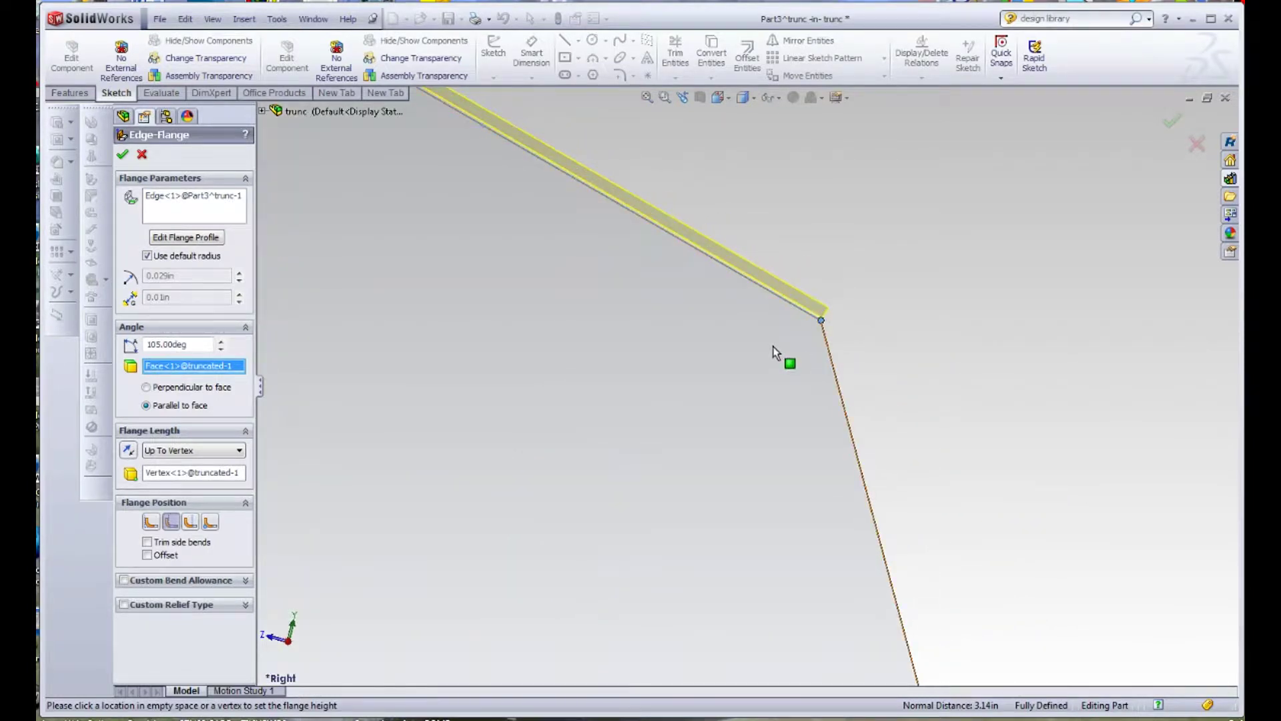
{"action": "scroll", "coordinate": [539, 287], "scroll_direction": "up", "scroll_amount": 4}
{"action": "scroll", "coordinate": [554, 288], "scroll_direction": "up", "scroll_amount": 3}
{"action": "scroll", "coordinate": [631, 278], "scroll_direction": "down", "scroll_amount": 10}
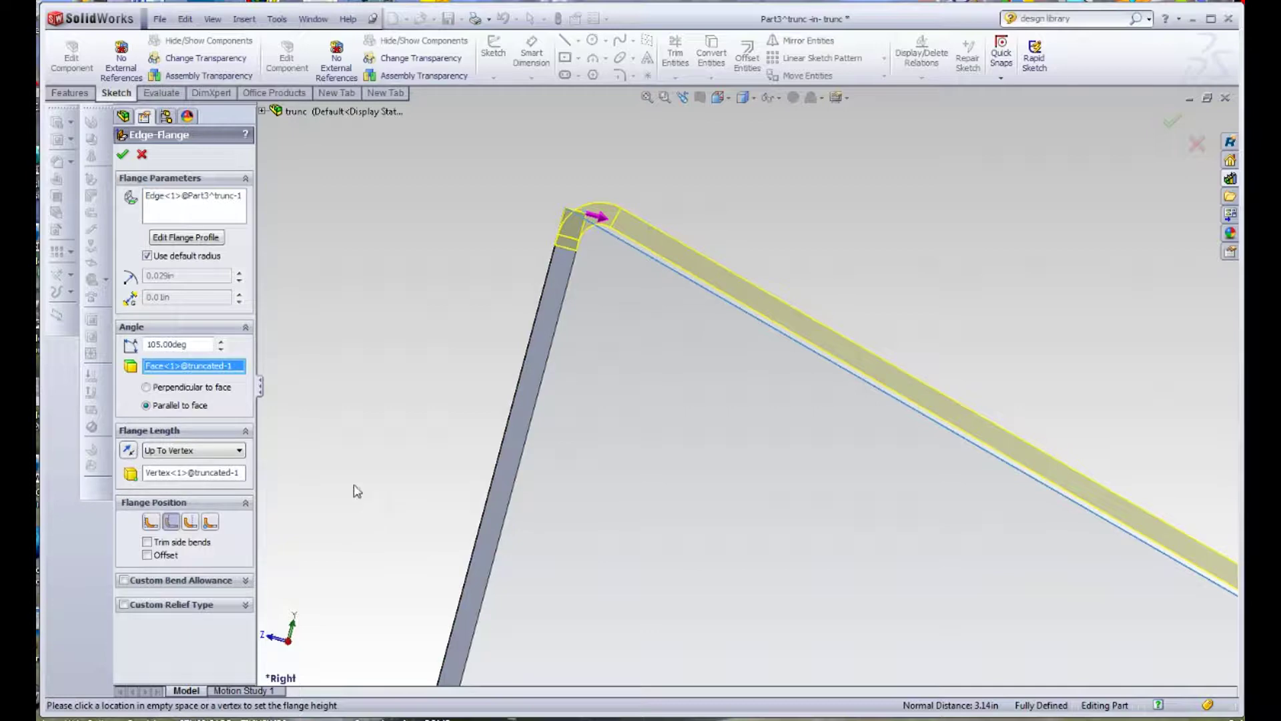
{"action": "left_click", "coordinate": [150, 522]}
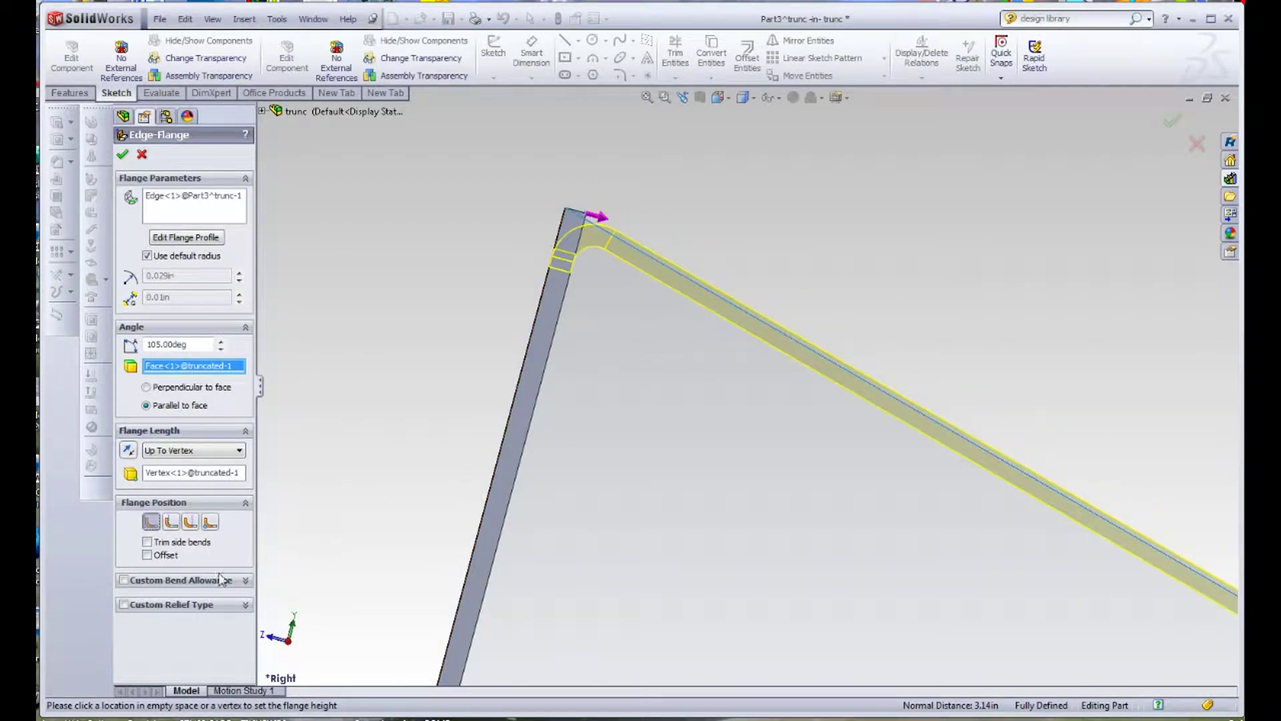
{"action": "scroll", "coordinate": [576, 572], "scroll_direction": "up", "scroll_amount": 3}
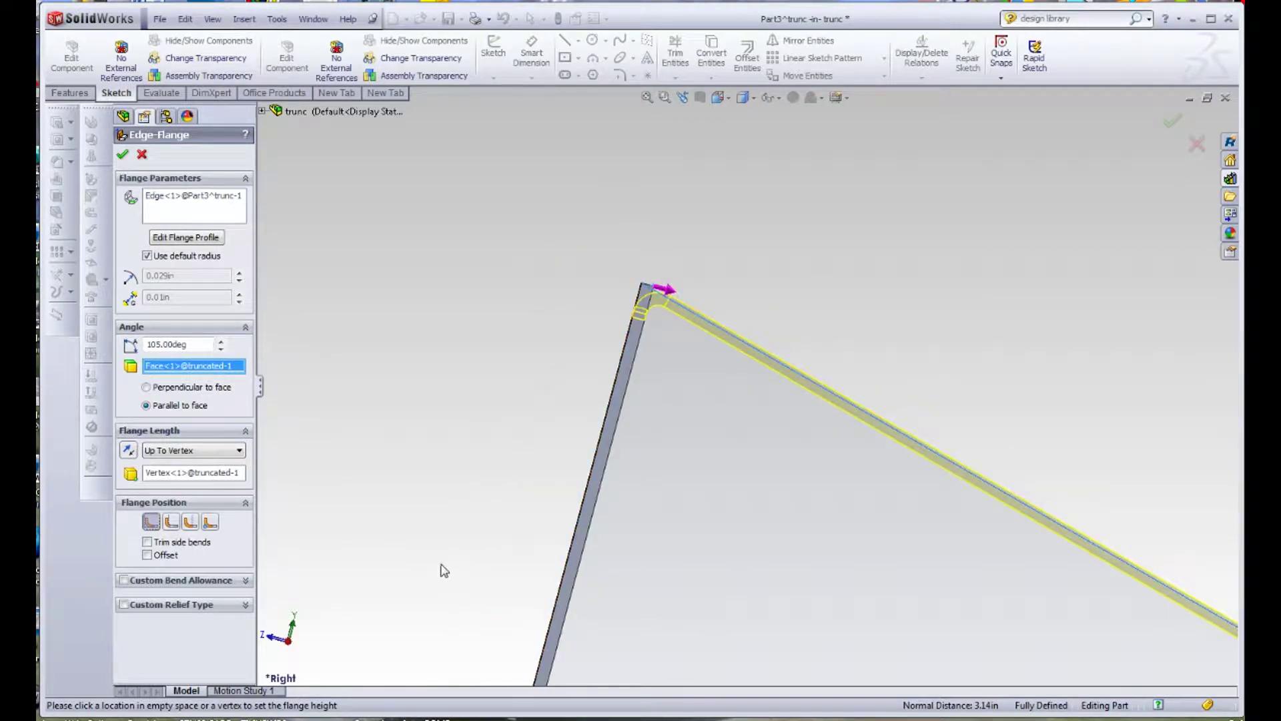
{"action": "left_click", "coordinate": [195, 522]}
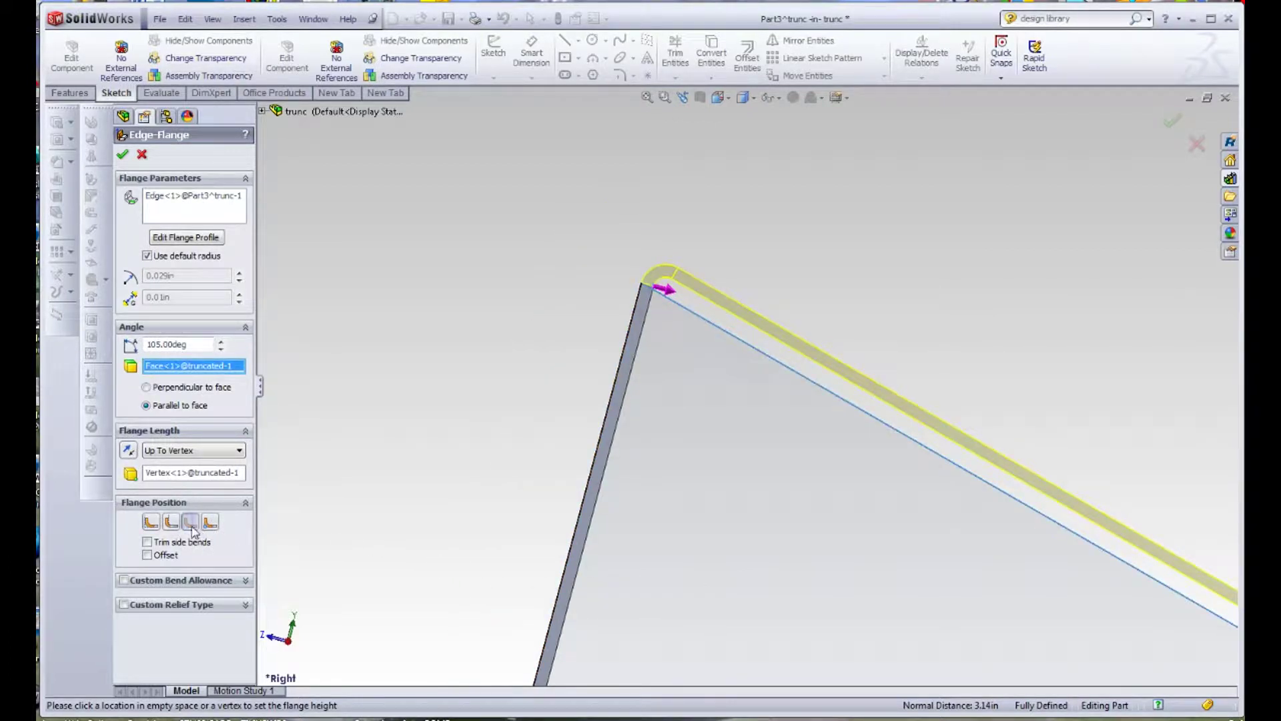
- Set the flange position to Bend from Virtual Sharp and finish the edge flange
{"action": "left_click", "coordinate": [210, 523]}
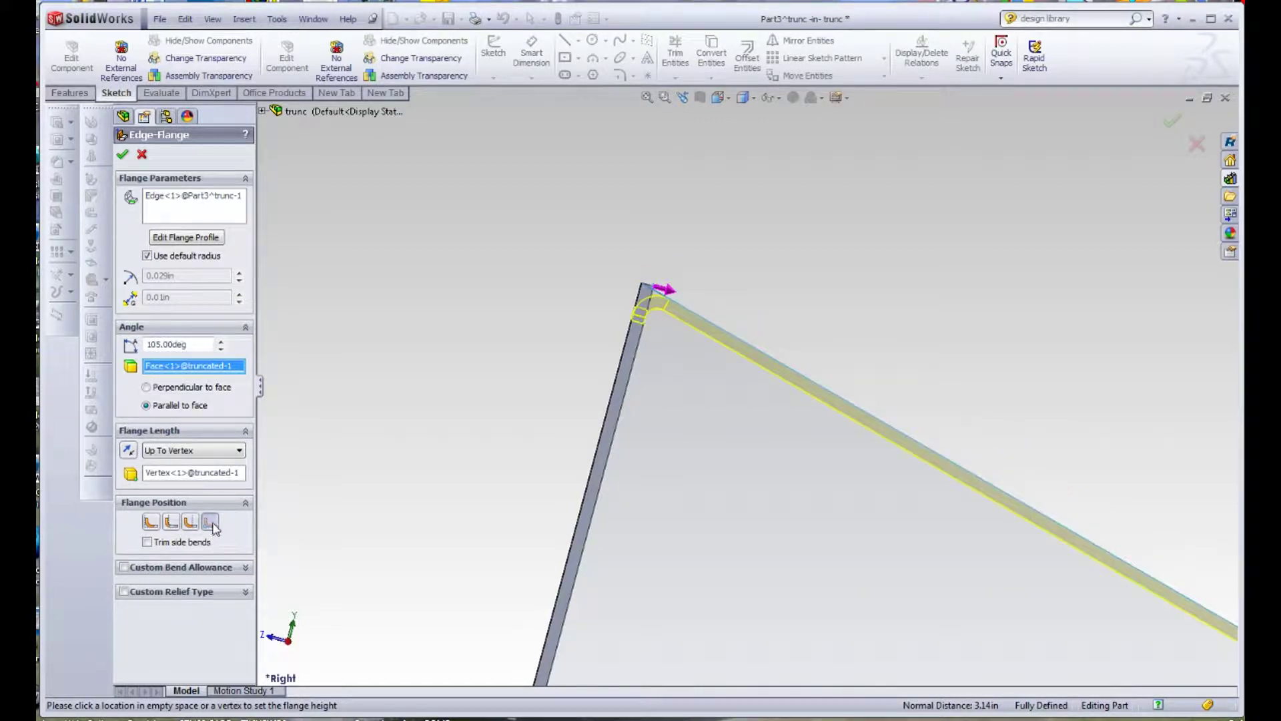
{"action": "scroll", "coordinate": [690, 320], "scroll_direction": "down", "scroll_amount": 2}
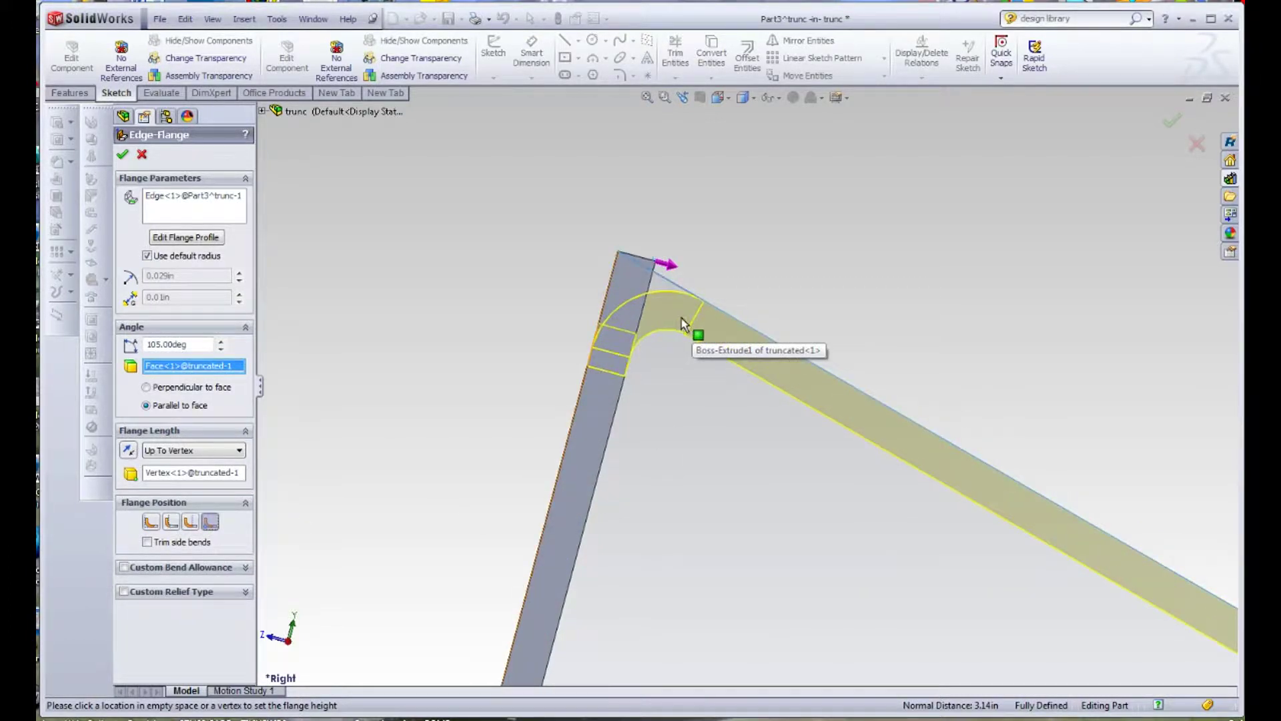
{"action": "scroll", "coordinate": [682, 320], "scroll_direction": "down", "scroll_amount": 1}
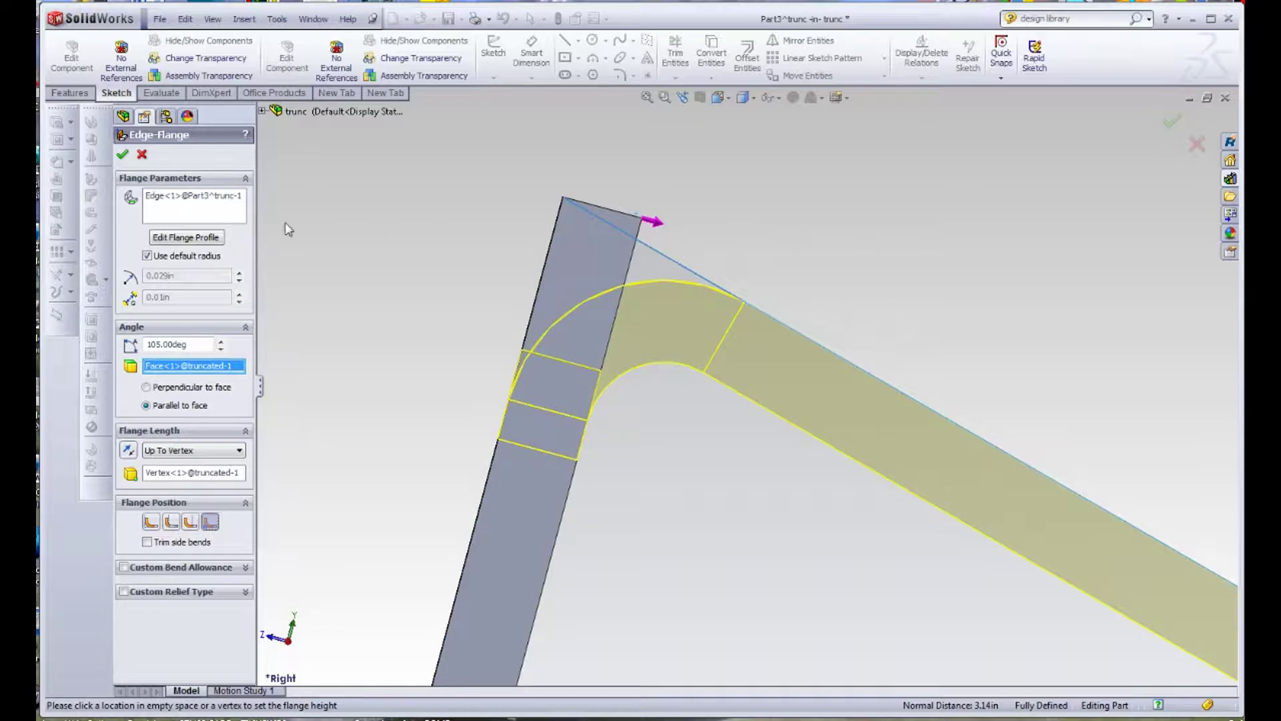
{"action": "left_click", "coordinate": [124, 155]}
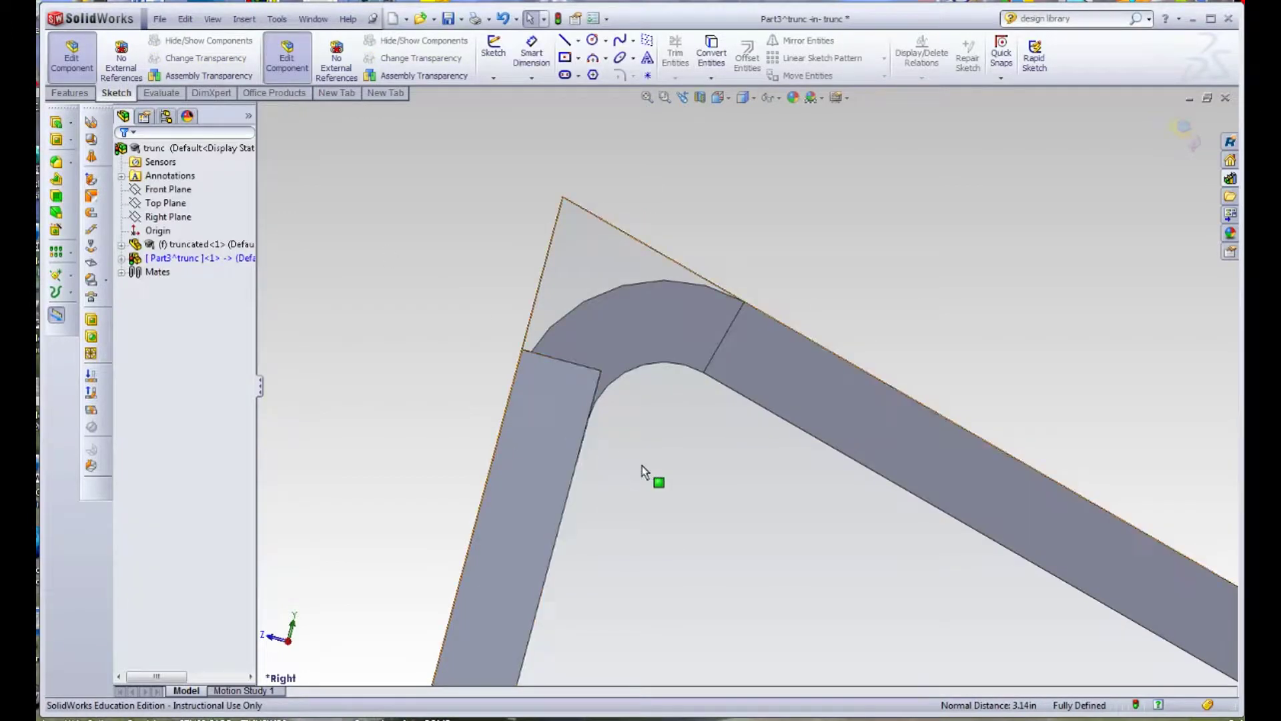
- Examine the edge flange's bend and how the flange fits the solid's sloped top face
{"action": "scroll", "coordinate": [668, 480], "scroll_direction": "up", "scroll_amount": 3}
{"action": "middle_click_drag", "start_coordinate": [759, 401], "coordinate": [820, 439]}
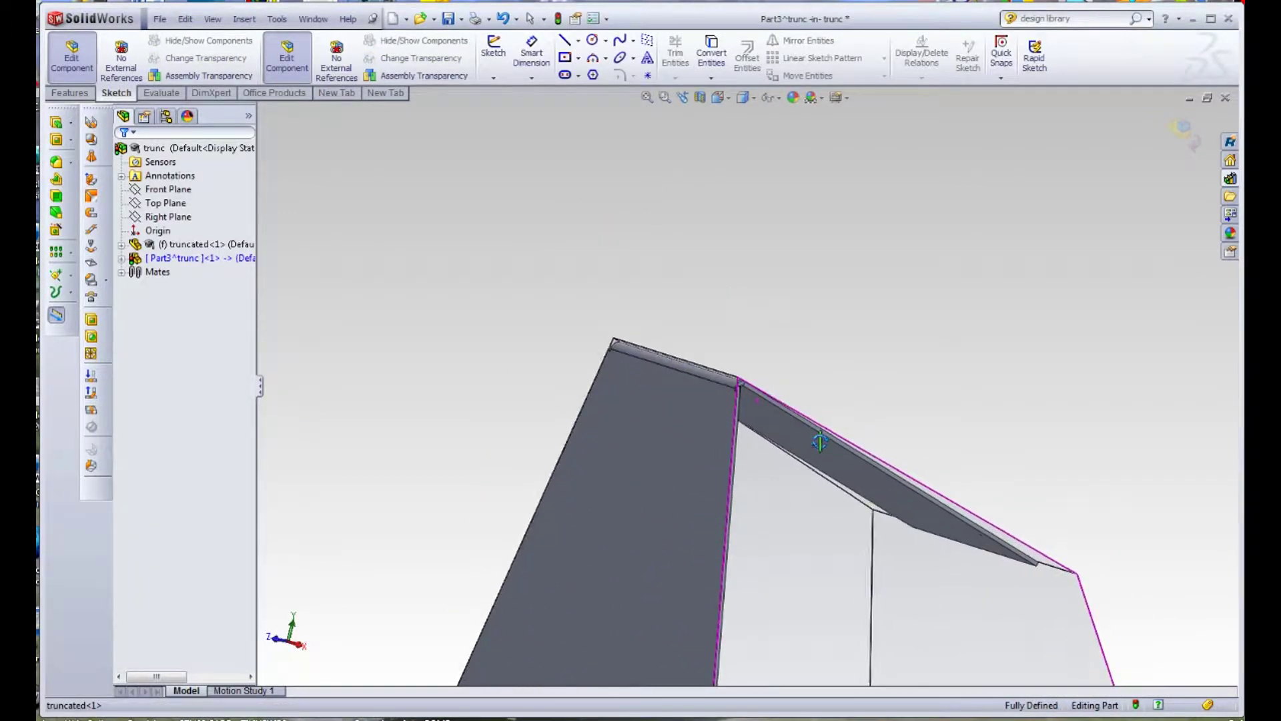
{"action": "scroll", "coordinate": [637, 331], "scroll_direction": "down", "scroll_amount": 4}
{"action": "scroll", "coordinate": [654, 334], "scroll_direction": "down", "scroll_amount": 1}
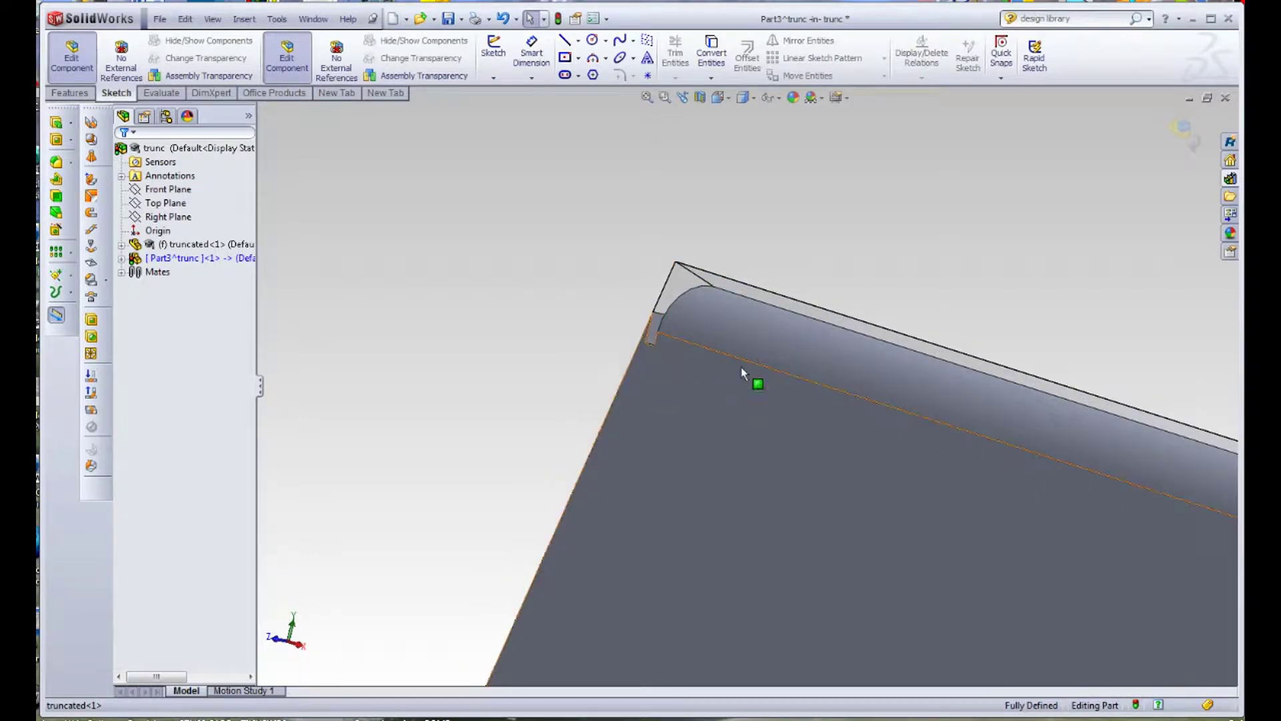
{"action": "scroll", "coordinate": [894, 510], "scroll_direction": "up", "scroll_amount": 5}
{"action": "scroll", "coordinate": [916, 508], "scroll_direction": "up", "scroll_amount": 2}
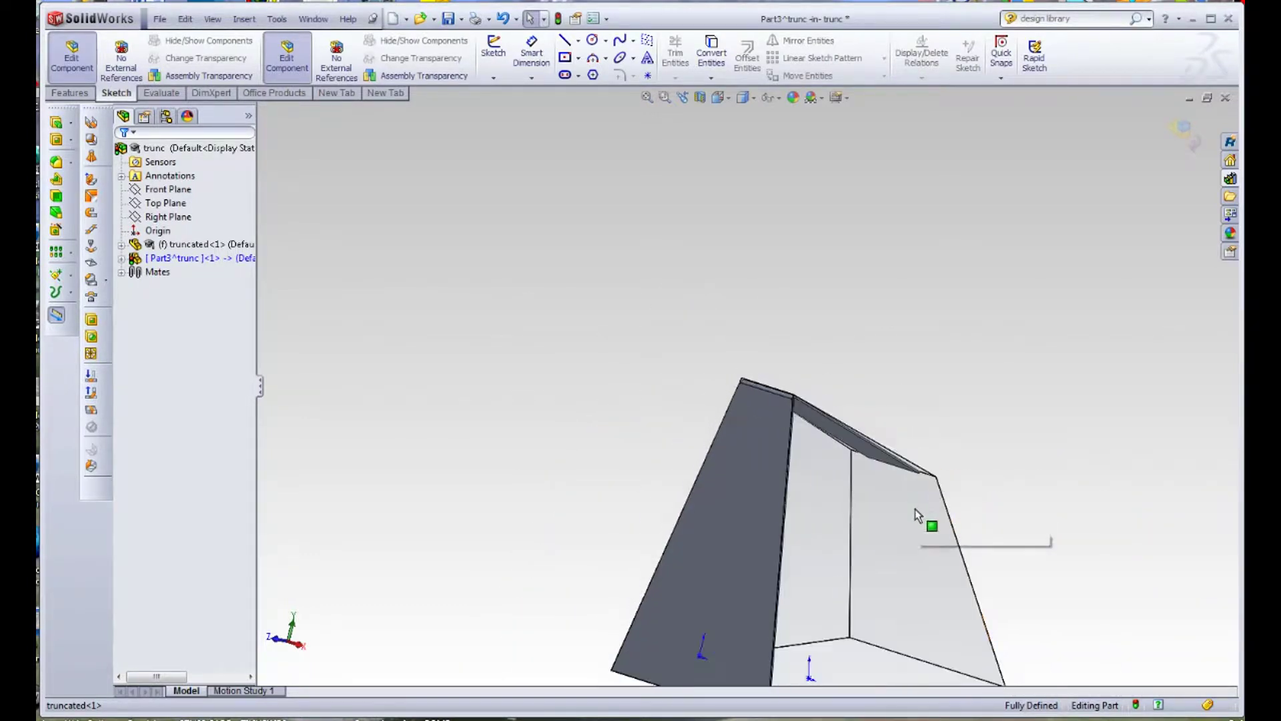
{"action": "middle_click_drag", "start_coordinate": [915, 509], "coordinate": [798, 533]}
{"action": "scroll", "coordinate": [919, 459], "scroll_direction": "down", "scroll_amount": 3}
{"action": "scroll", "coordinate": [919, 458], "scroll_direction": "down", "scroll_amount": 2}
{"action": "scroll", "coordinate": [891, 459], "scroll_direction": "up", "scroll_amount": 3}
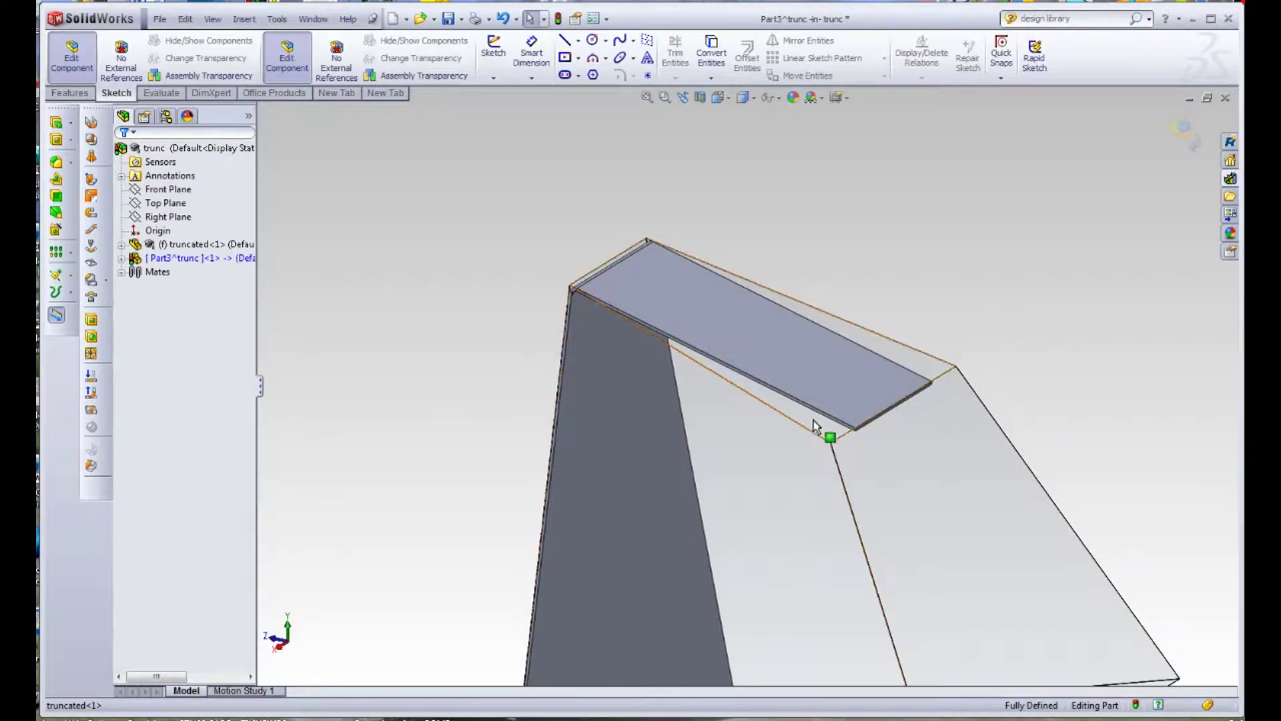
{"action": "scroll", "coordinate": [850, 390], "scroll_direction": "up", "scroll_amount": 3}
- Start a sketch on the upper face of the edge flange and switch to the Top view
{"action": "middle_click_drag", "start_coordinate": [822, 383], "coordinate": [760, 399]}
{"action": "left_click", "coordinate": [739, 390]}
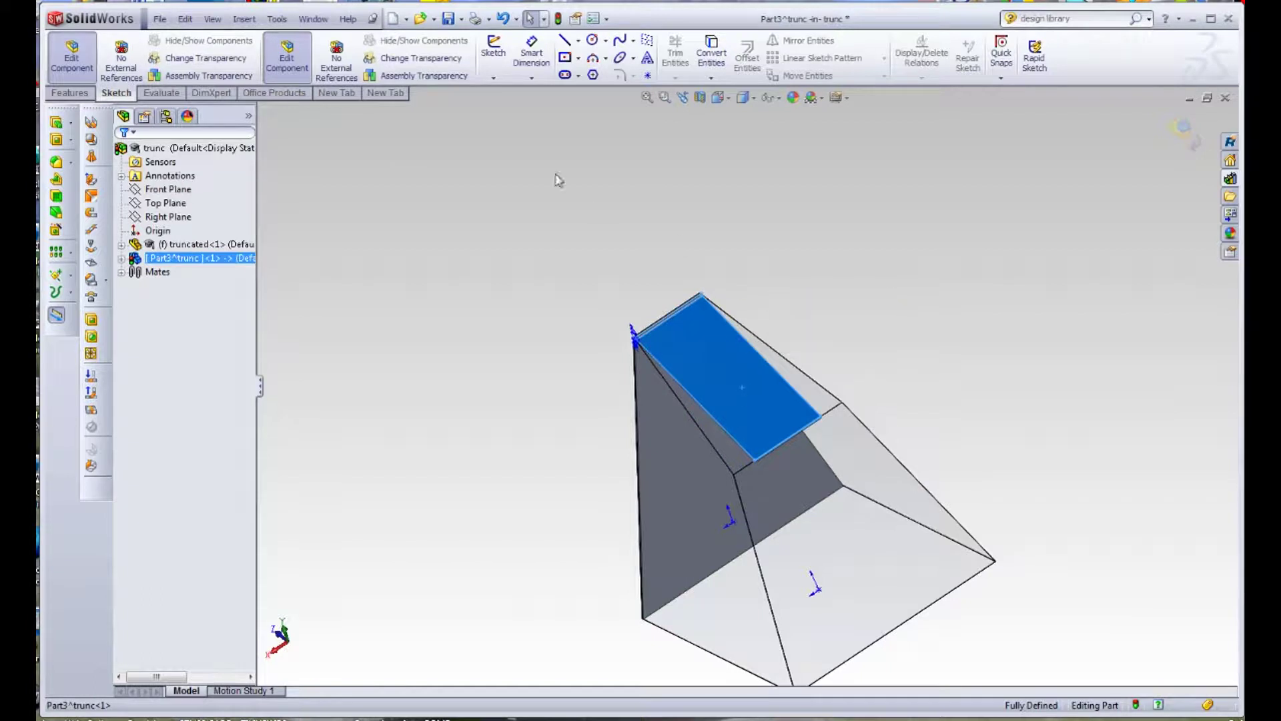
{"action": "left_click", "coordinate": [494, 54]}
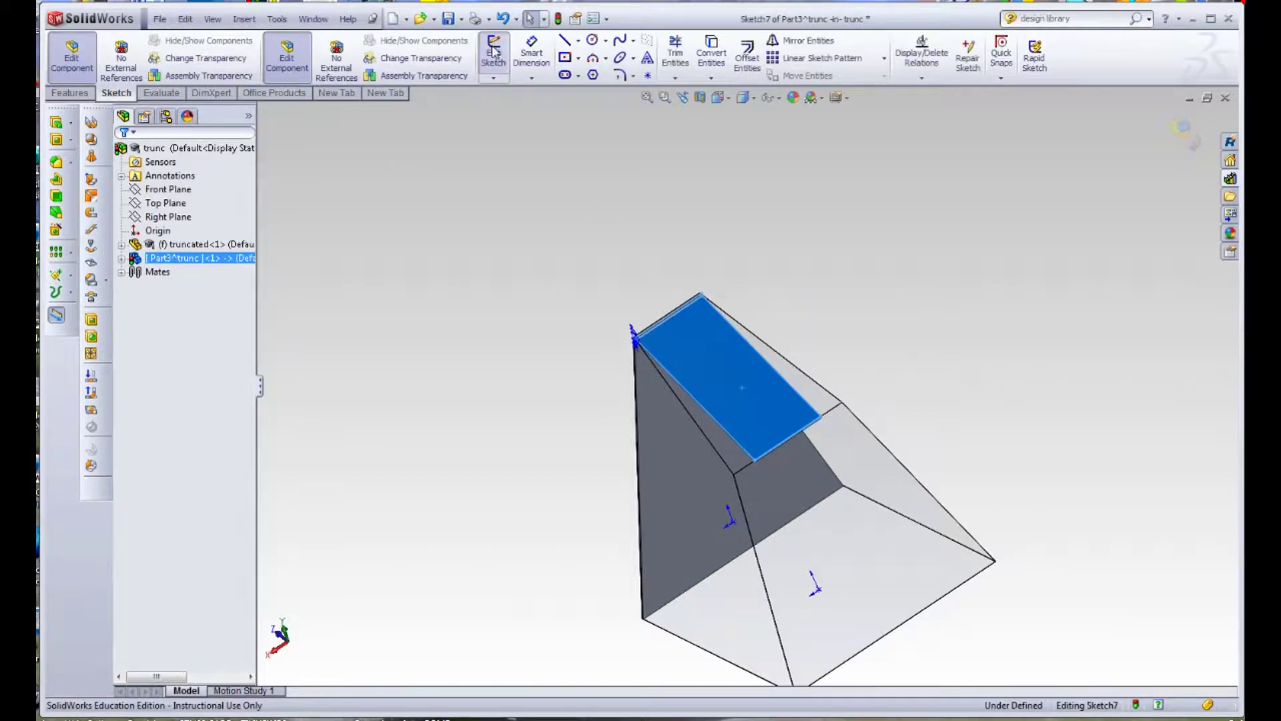
{"action": "scroll", "coordinate": [777, 360], "scroll_direction": "down", "scroll_amount": 5}
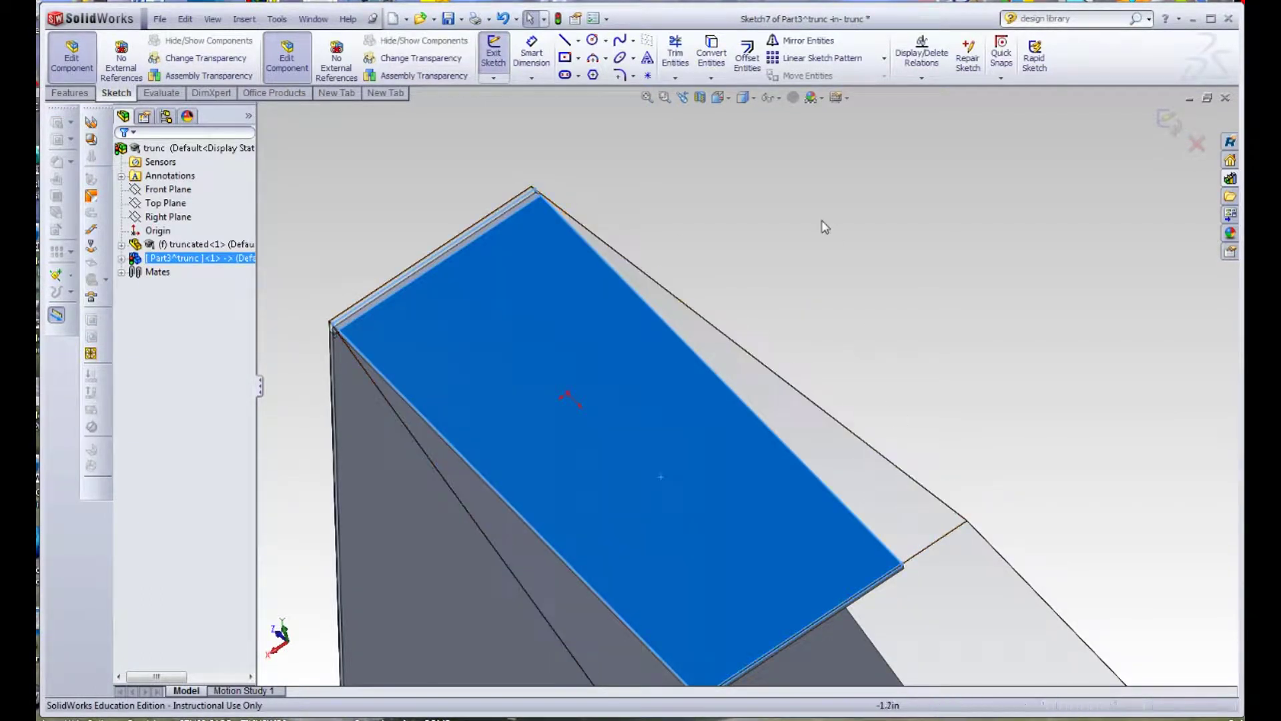
{"action": "left_click", "coordinate": [718, 97]}
{"action": "left_click", "coordinate": [797, 158]}
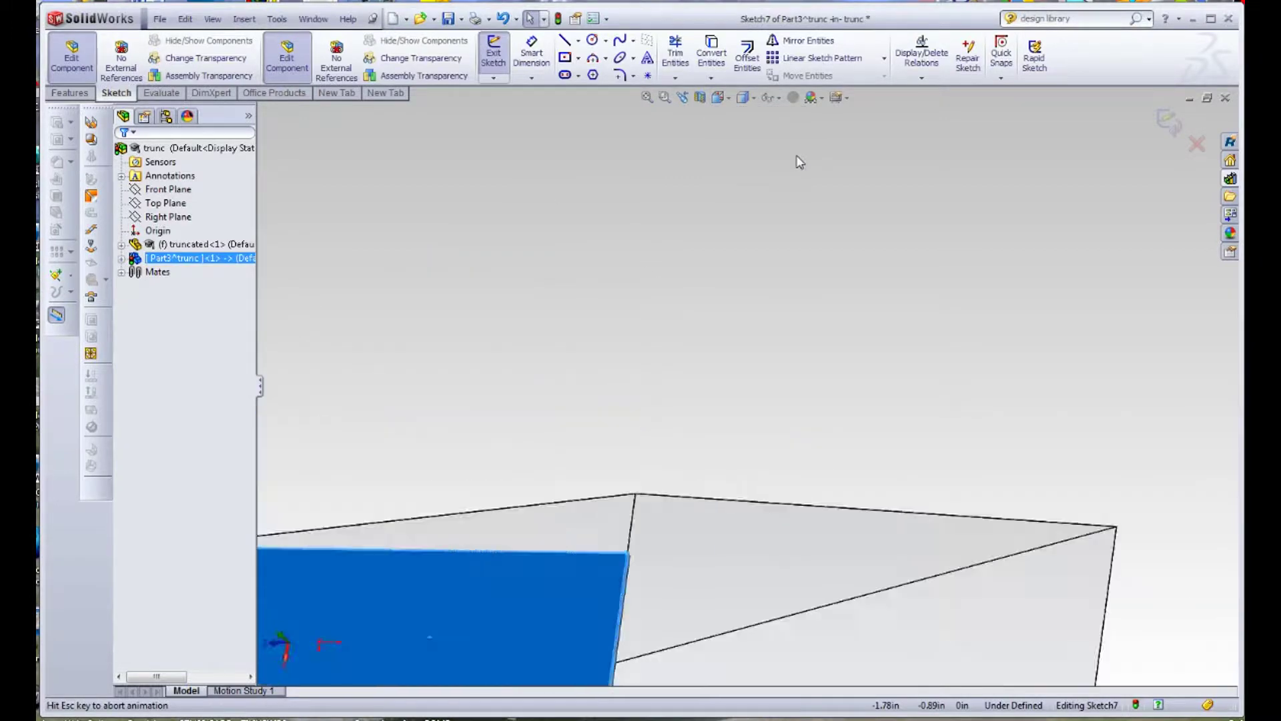
- Set the display style to Wireframe for sketching at the edge flange's bend corner
{"action": "scroll", "coordinate": [758, 451], "scroll_direction": "down", "scroll_amount": 5}
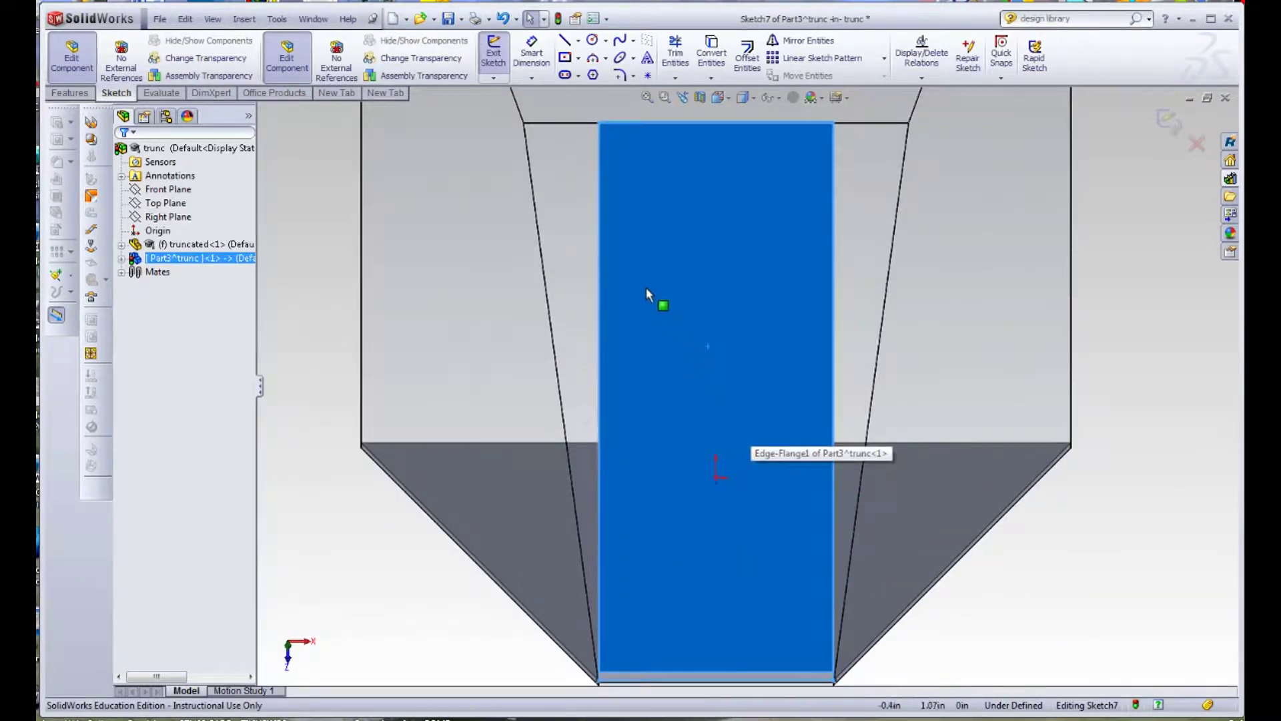
{"action": "scroll", "coordinate": [630, 630], "scroll_direction": "down", "scroll_amount": 3}
{"action": "scroll", "coordinate": [620, 572], "scroll_direction": "up", "scroll_amount": 4}
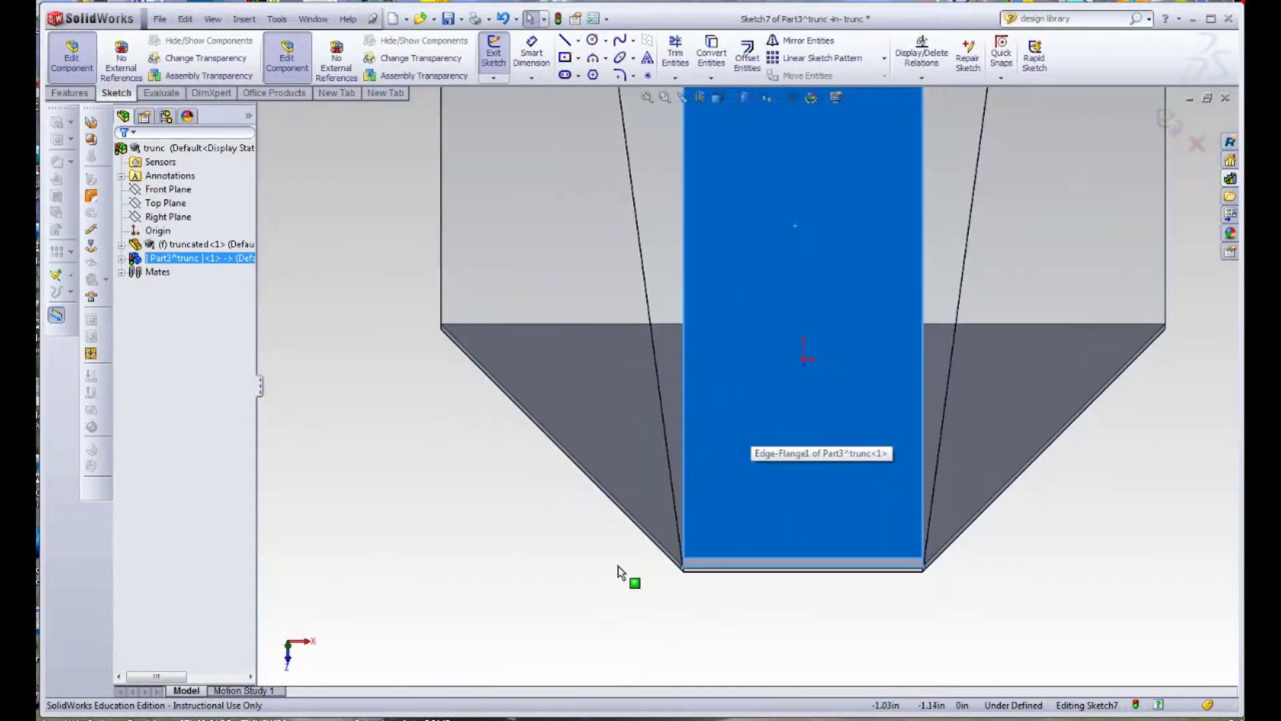
{"action": "scroll", "coordinate": [707, 564], "scroll_direction": "down", "scroll_amount": 6}
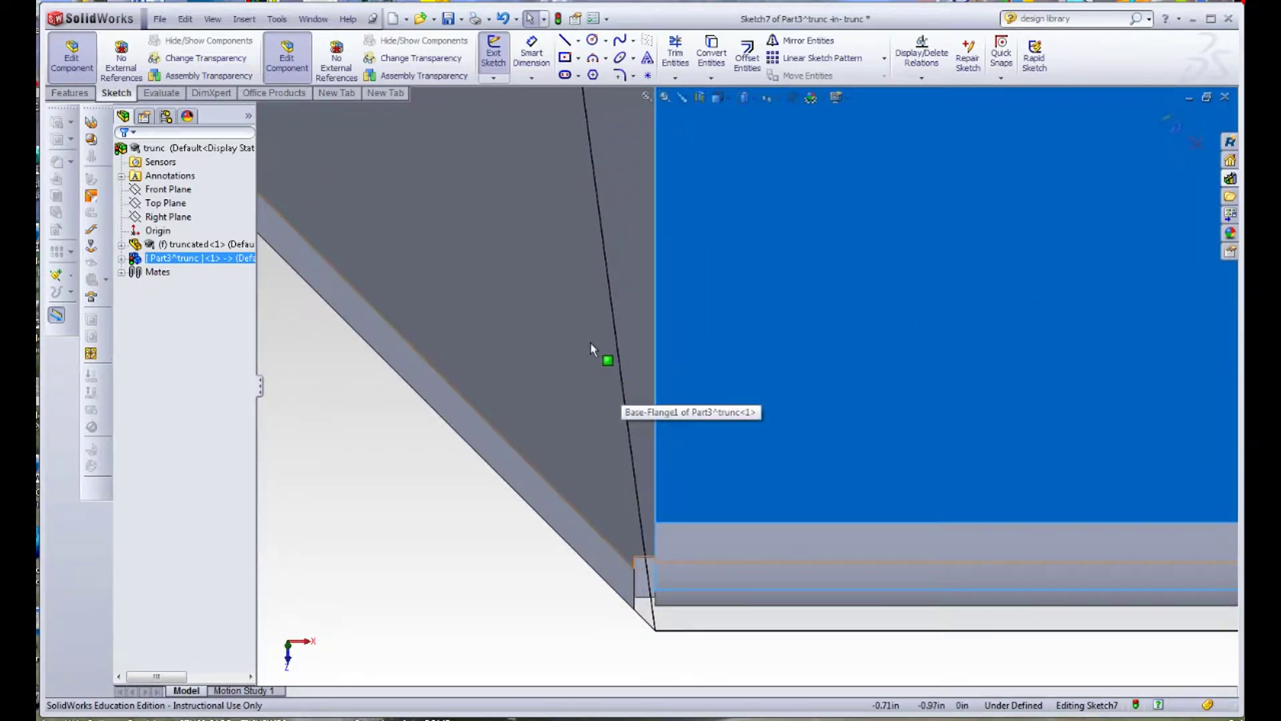
{"action": "left_click", "coordinate": [750, 100]}
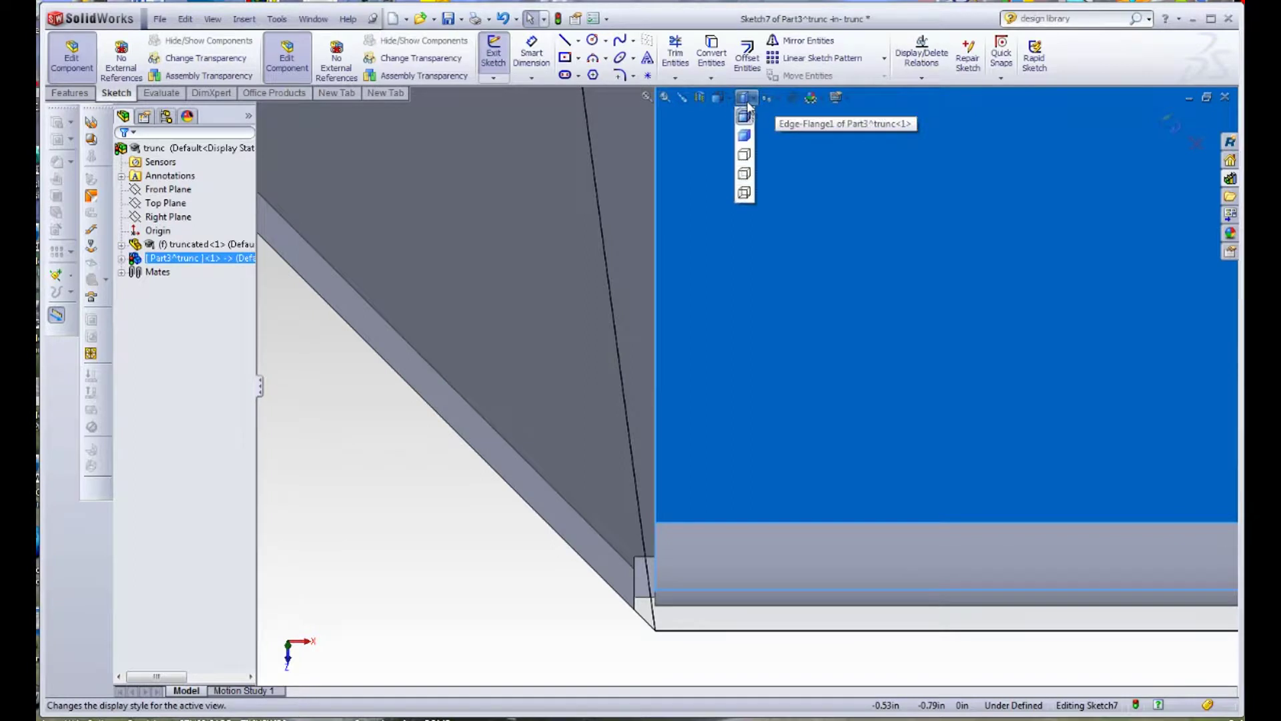
{"action": "left_click", "coordinate": [744, 193]}
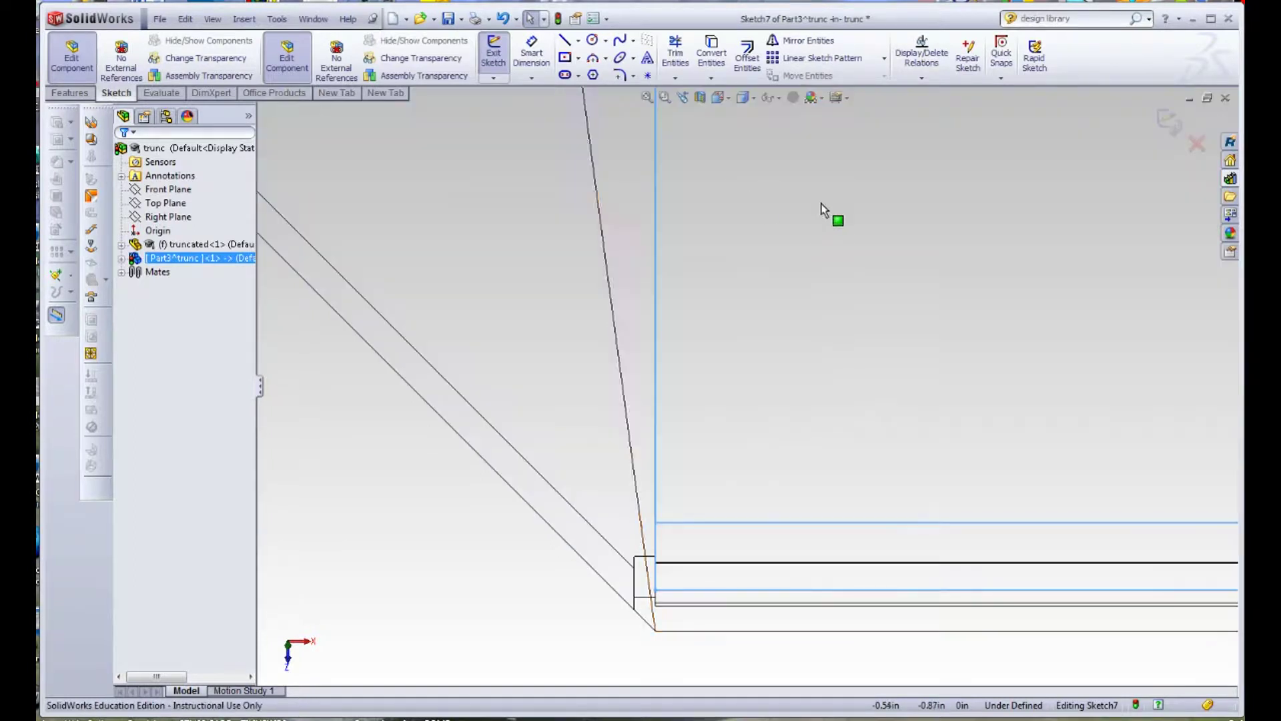
- Offset the solid's slanted top-face edge beside the flange by 0.013 in, reversed so the line falls on the flange side
{"action": "left_click", "coordinate": [605, 265]}
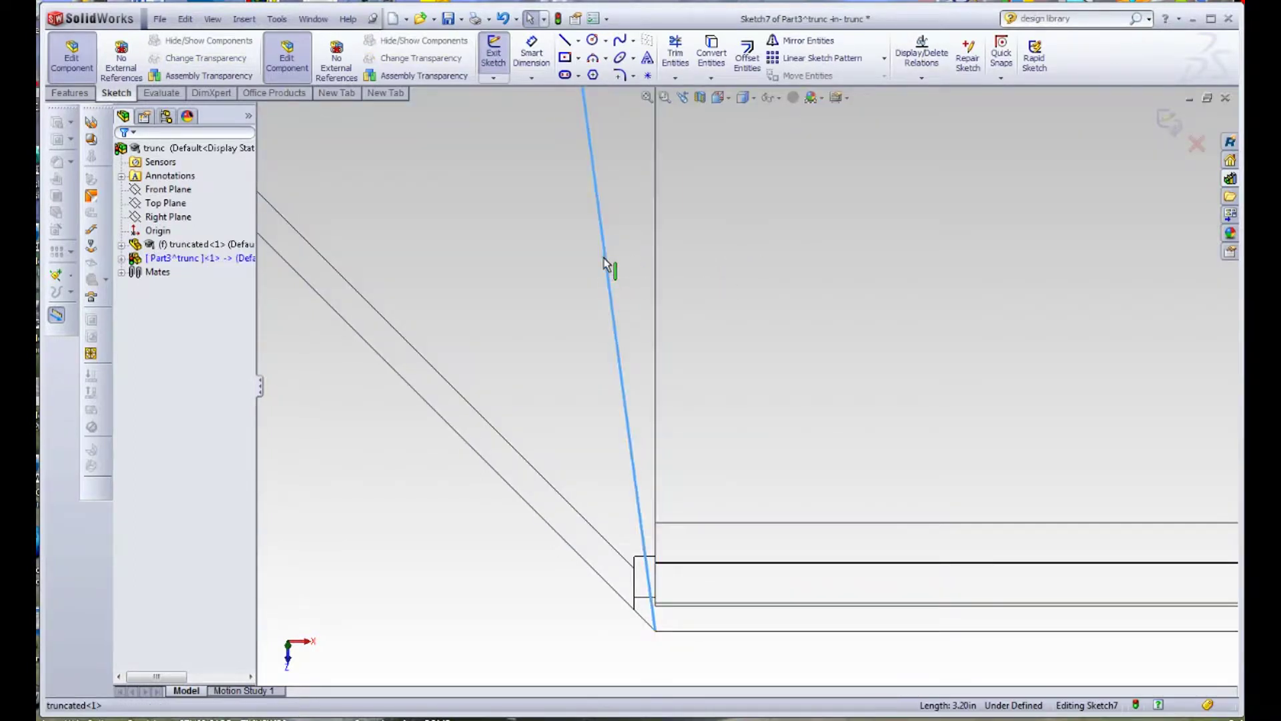
{"action": "left_click", "coordinate": [753, 58]}
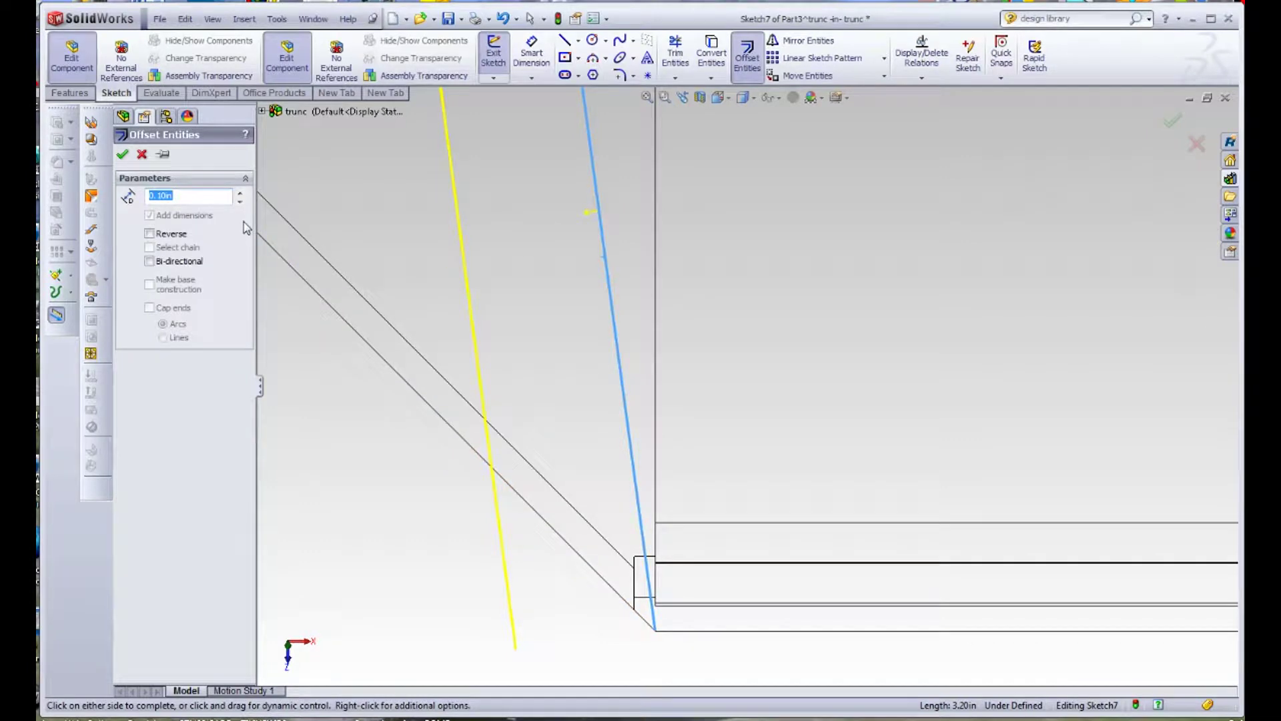
{"action": "left_click", "coordinate": [159, 234]}
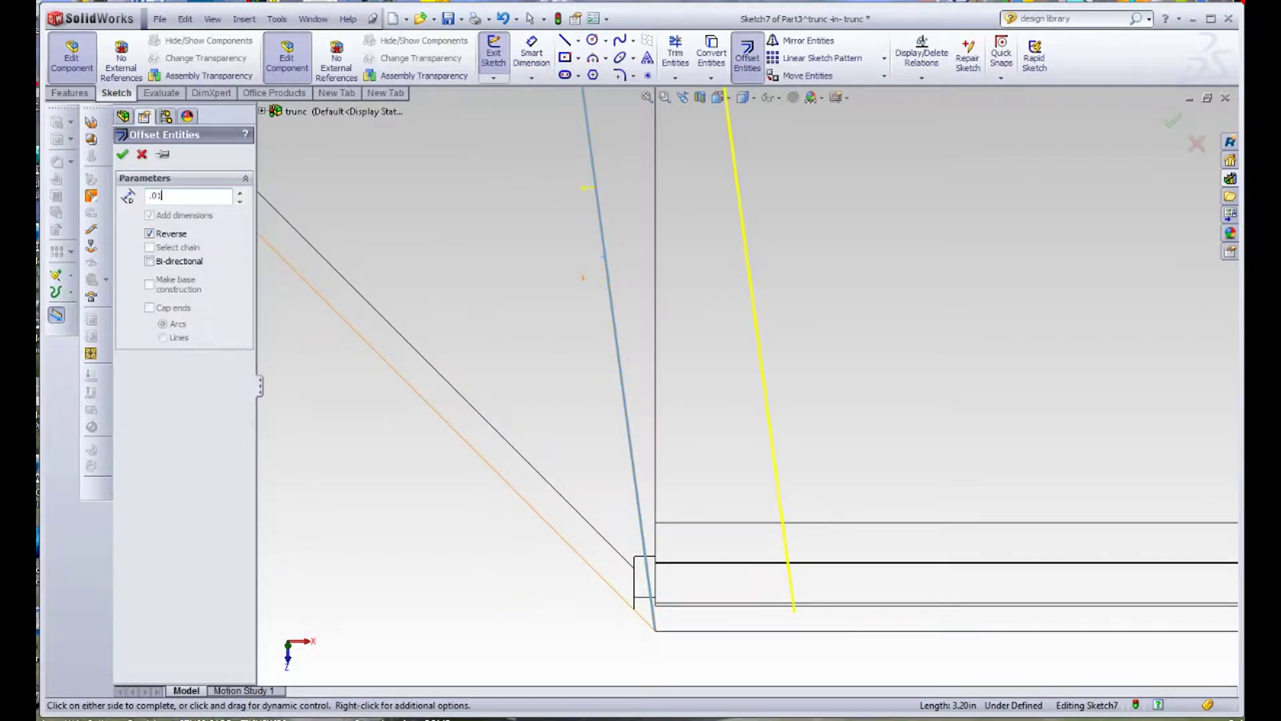
{"action": "type", "text": ".01"}
{"action": "key", "text": "Return"}
{"action": "scroll", "coordinate": [687, 544], "scroll_direction": "down", "scroll_amount": 5}
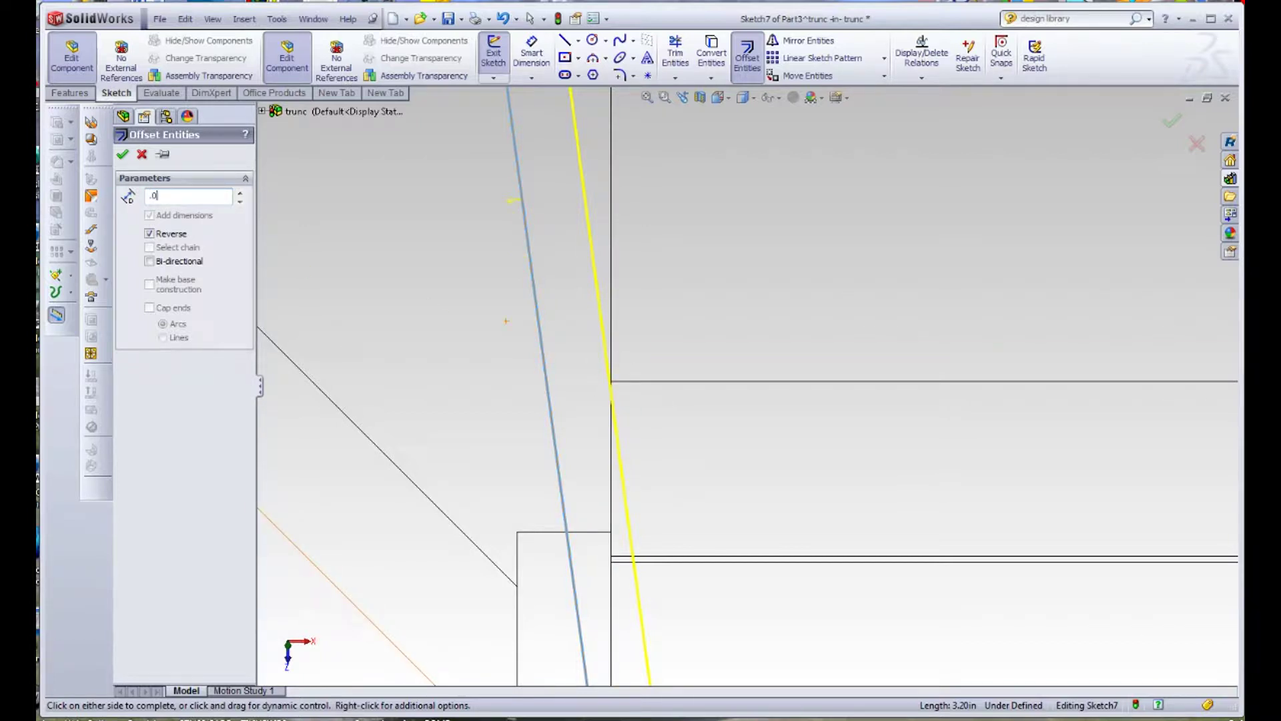
{"action": "type", "text": "2"}
{"action": "key", "text": "Return"}
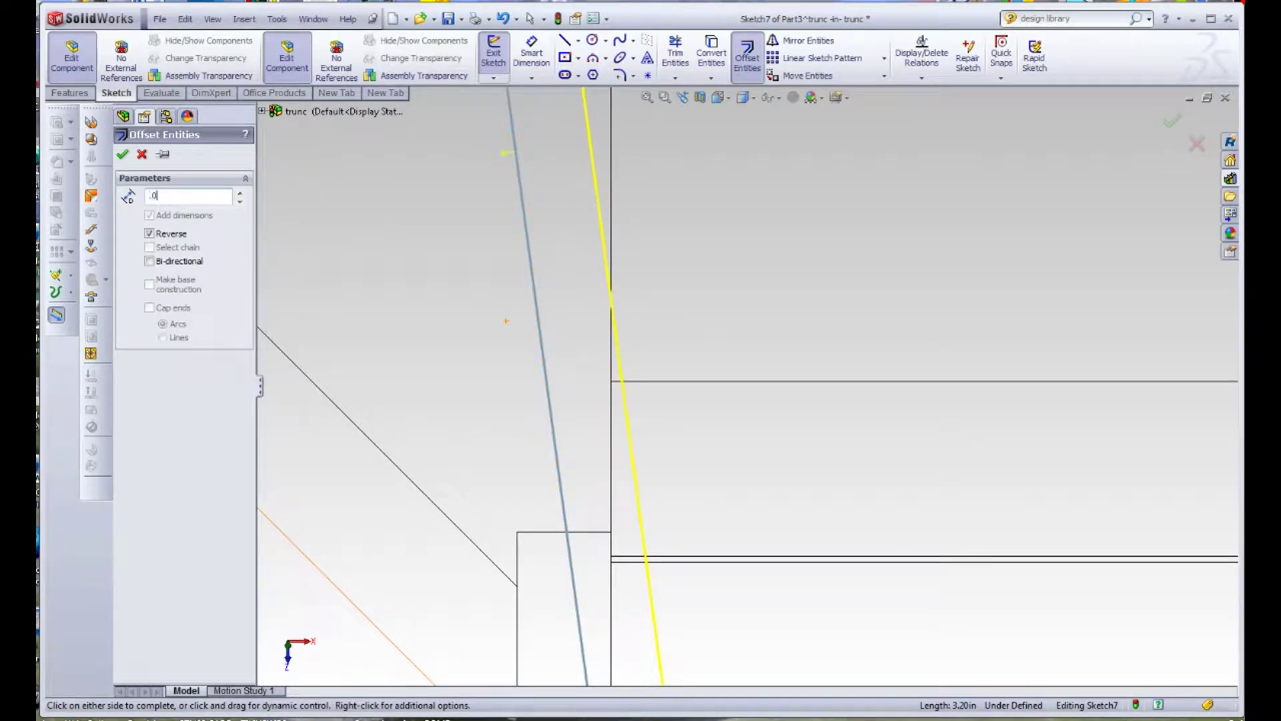
{"action": "key", "text": "Return"}
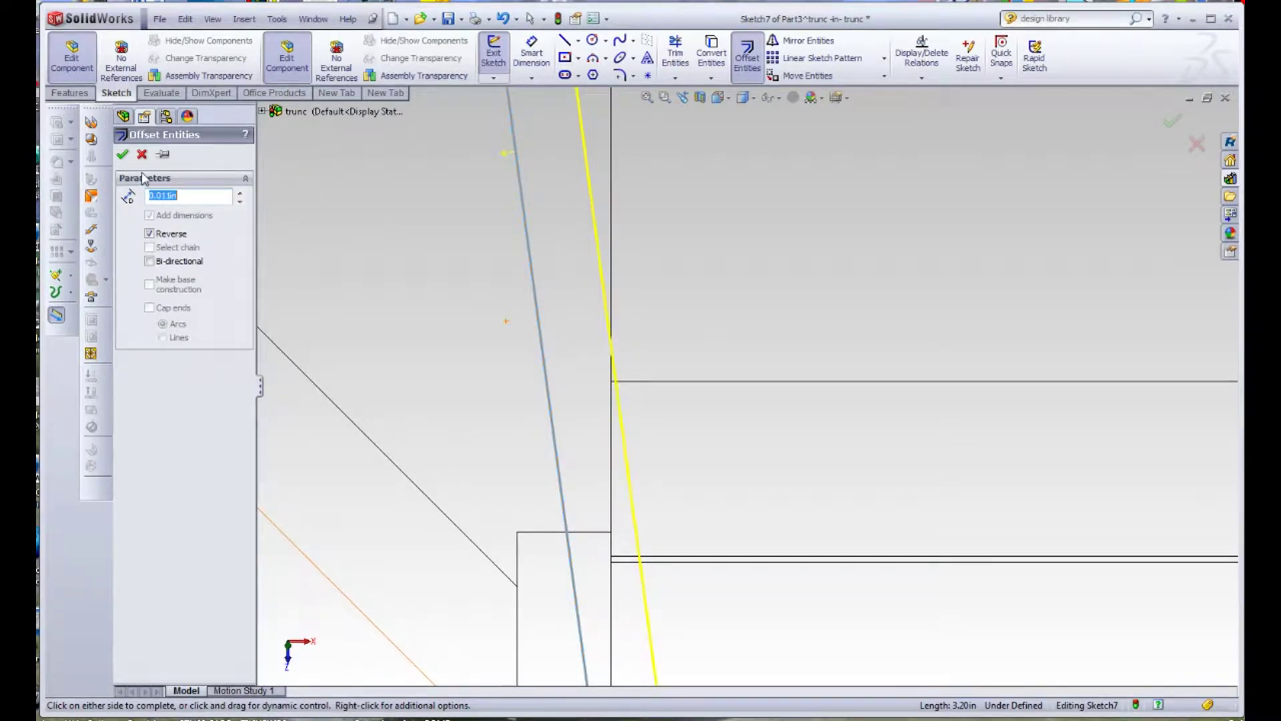
{"action": "left_click", "coordinate": [122, 154]}
- Convert the flange's far end edge and its long side edge nearest the offset line into sketch lines
{"action": "scroll", "coordinate": [766, 297], "scroll_direction": "up", "scroll_amount": 5}
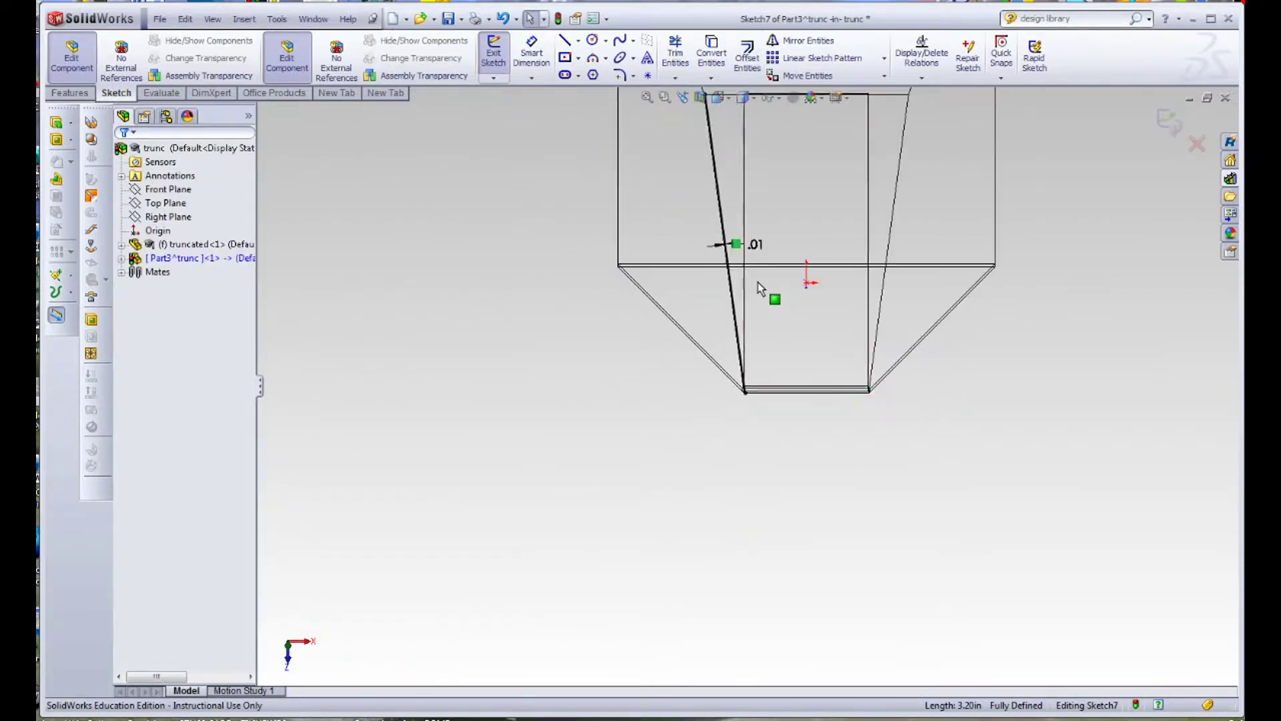
{"action": "scroll", "coordinate": [748, 353], "scroll_direction": "down", "scroll_amount": 8}
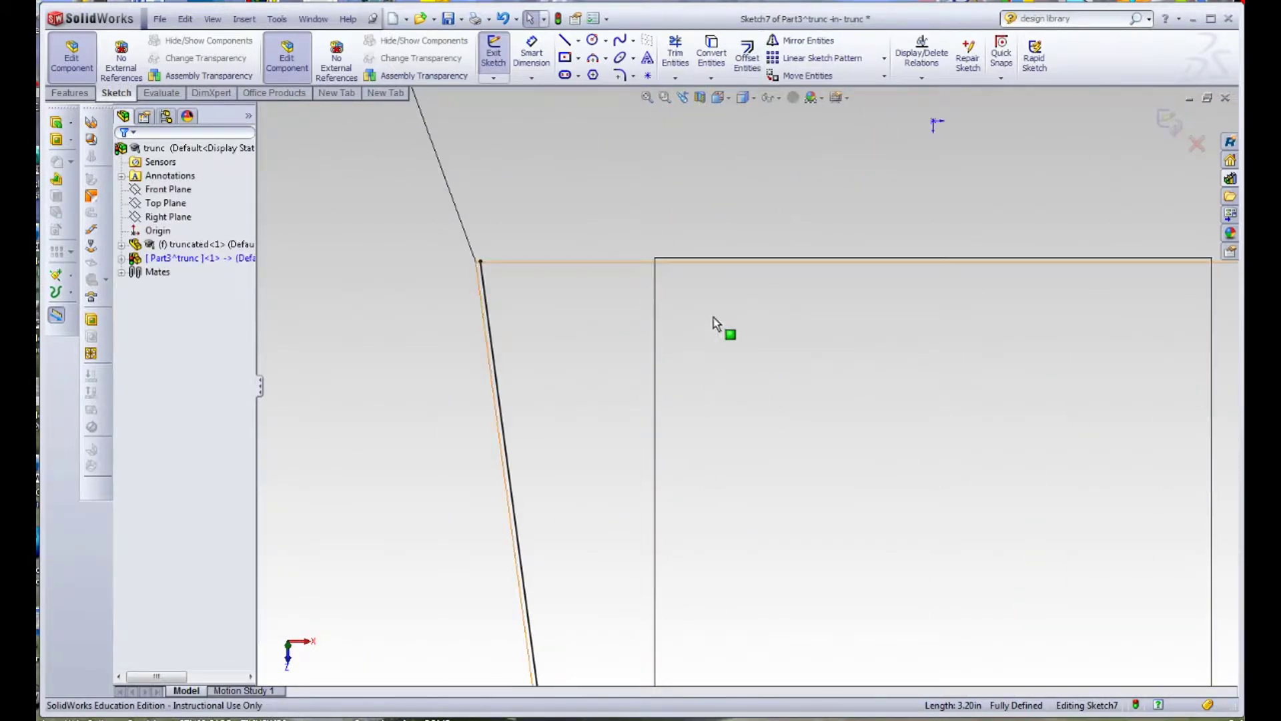
{"action": "left_click", "coordinate": [691, 259]}
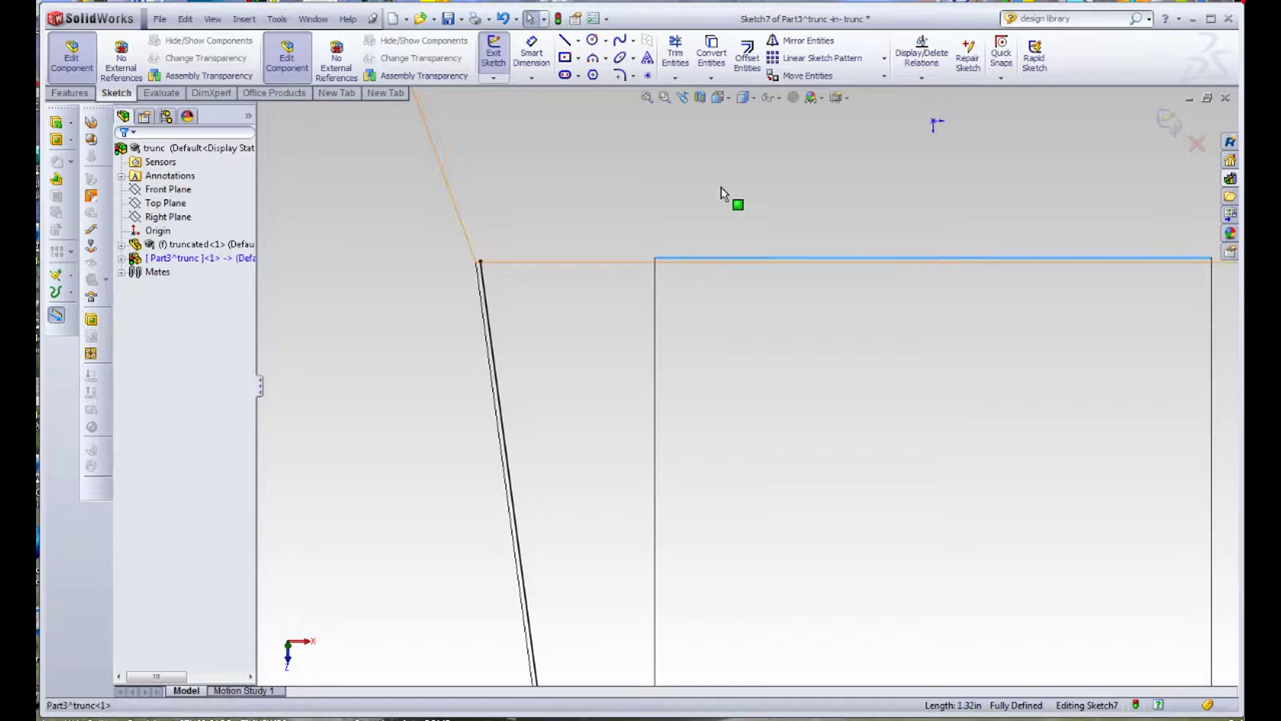
{"action": "left_click", "coordinate": [712, 58]}
{"action": "left_click", "coordinate": [654, 346]}
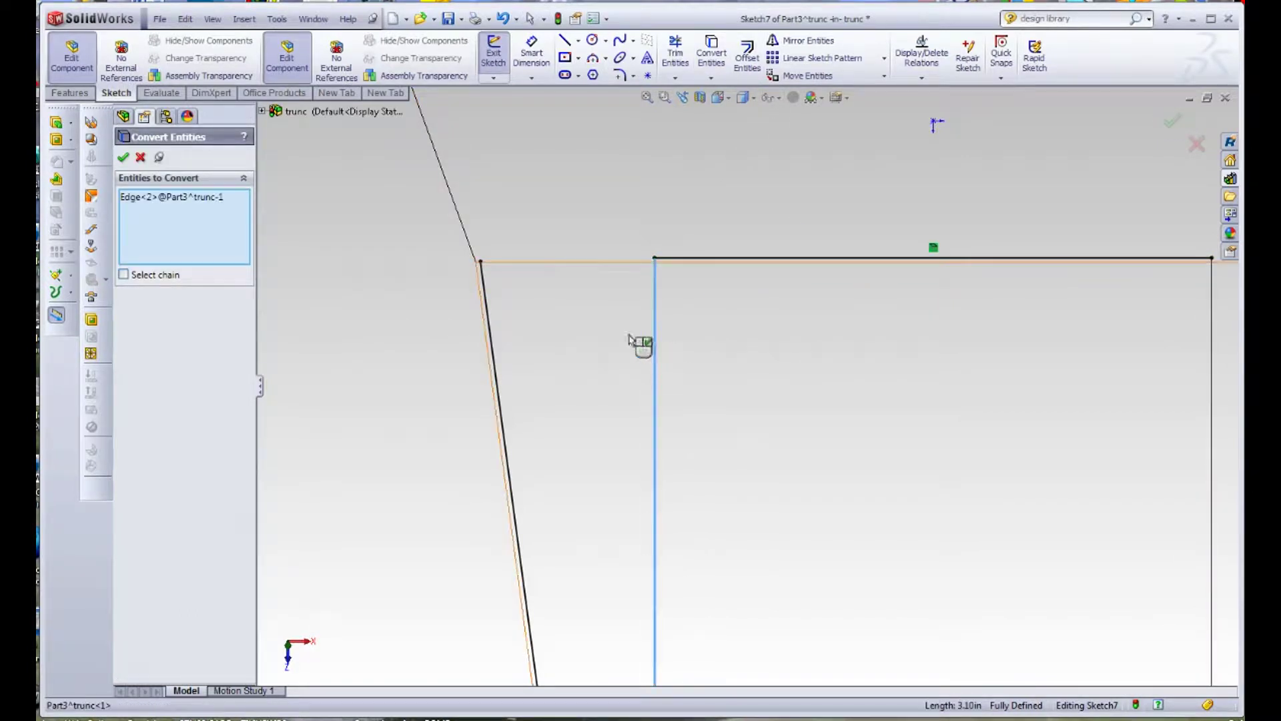
{"action": "left_click", "coordinate": [124, 158]}
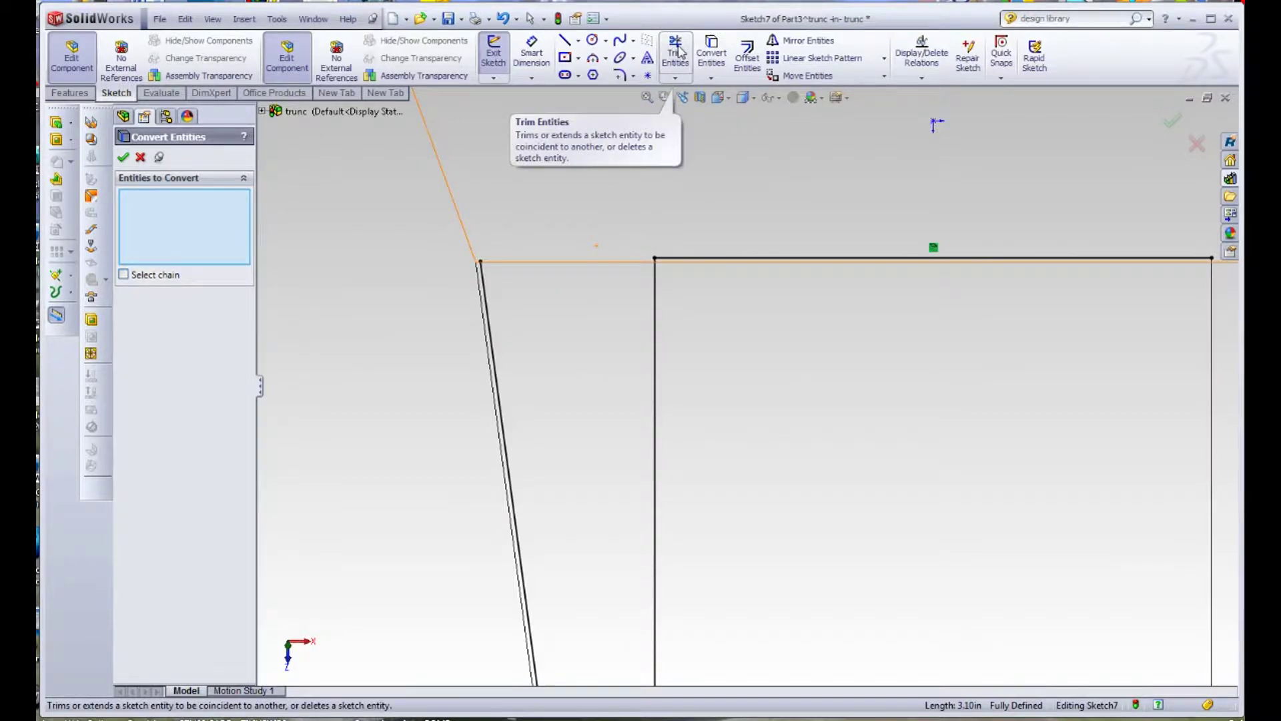
- Corner-trim the far end line to the offset line and to the flange's side line
{"action": "left_click", "coordinate": [676, 53]}
{"action": "left_click", "coordinate": [135, 293]}
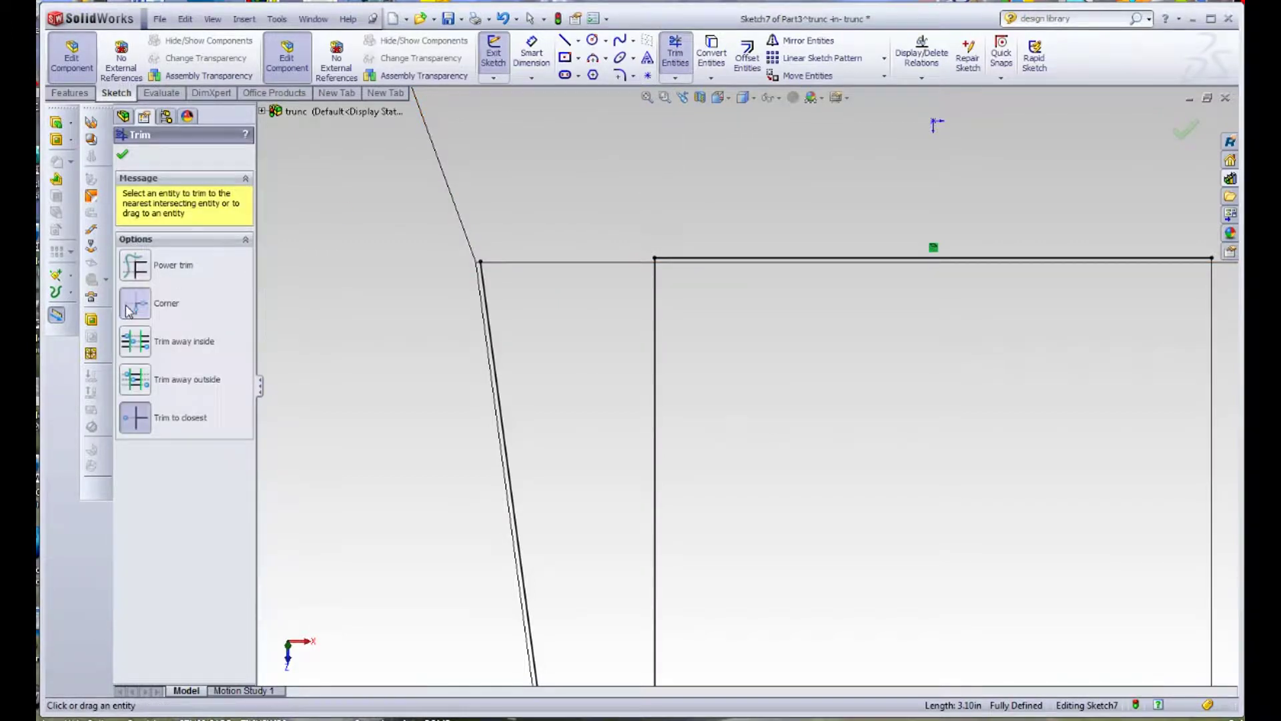
{"action": "left_click", "coordinate": [491, 315]}
{"action": "left_click", "coordinate": [678, 260]}
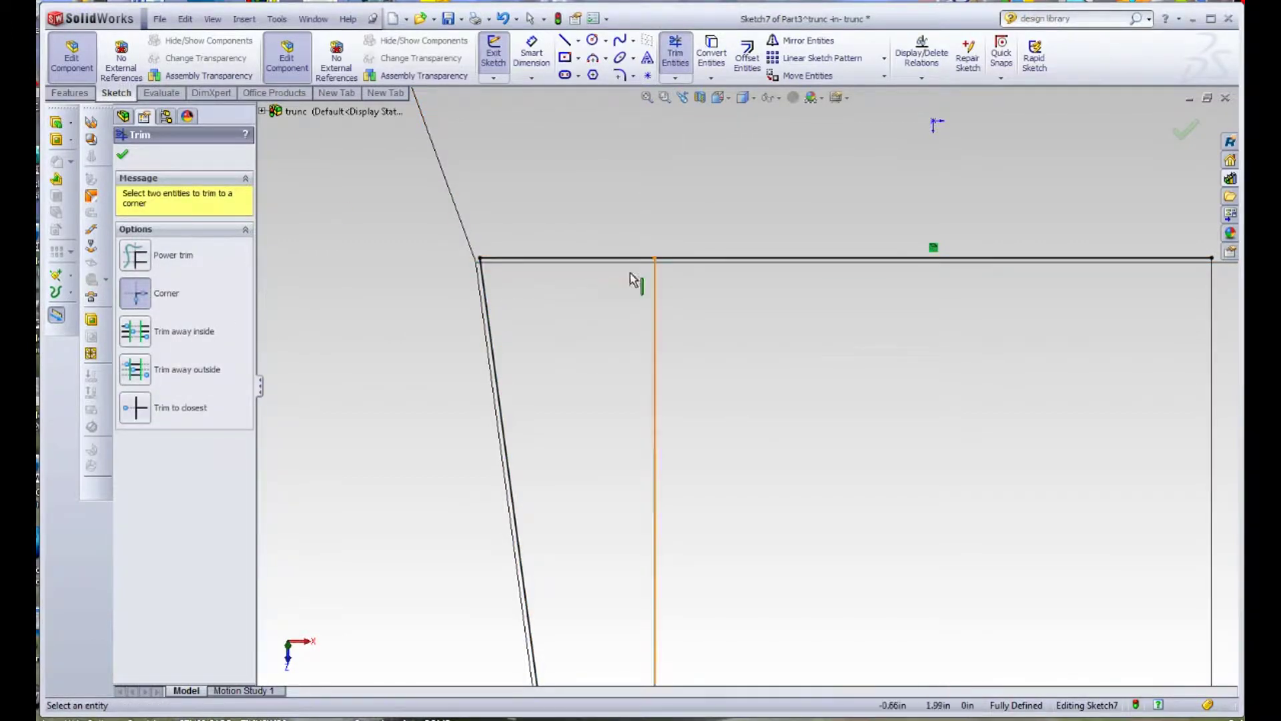
{"action": "left_click", "coordinate": [656, 337]}
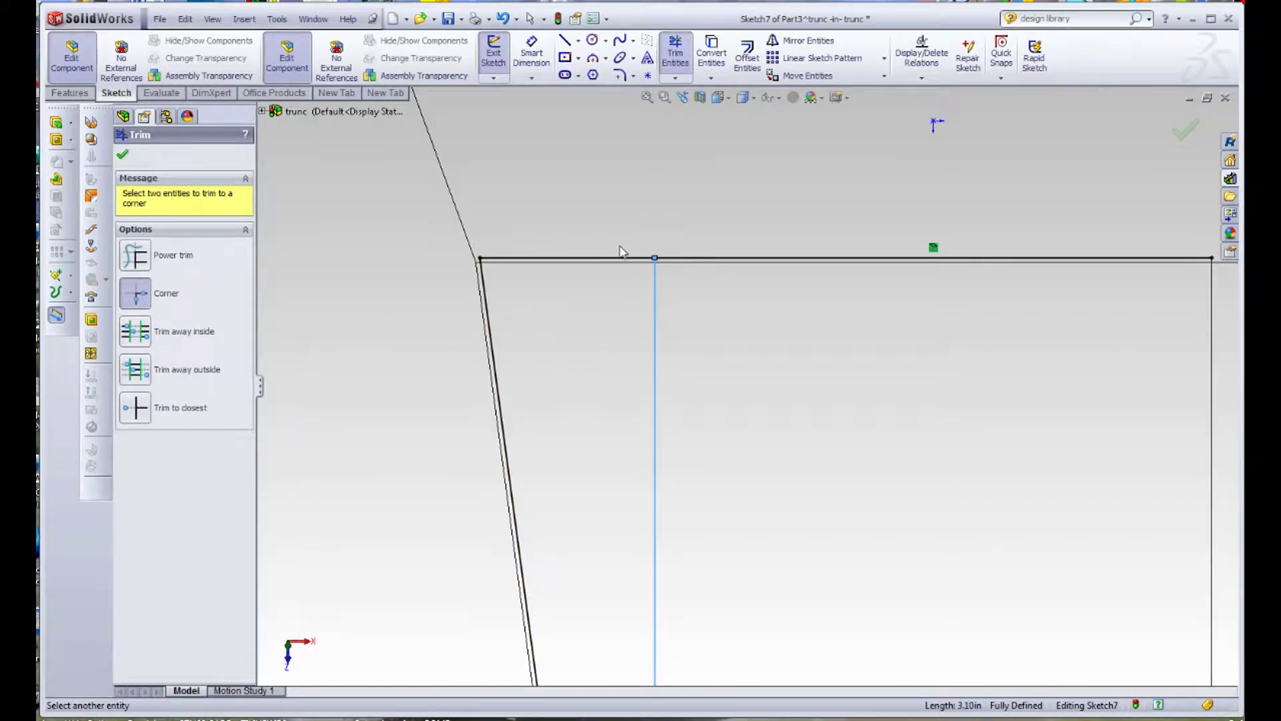
{"action": "left_click", "coordinate": [621, 260]}
- Corner-trim the offset line with the flange's side line near the bend, closing the narrow triangular profile
{"action": "scroll", "coordinate": [656, 544], "scroll_direction": "up", "scroll_amount": 5}
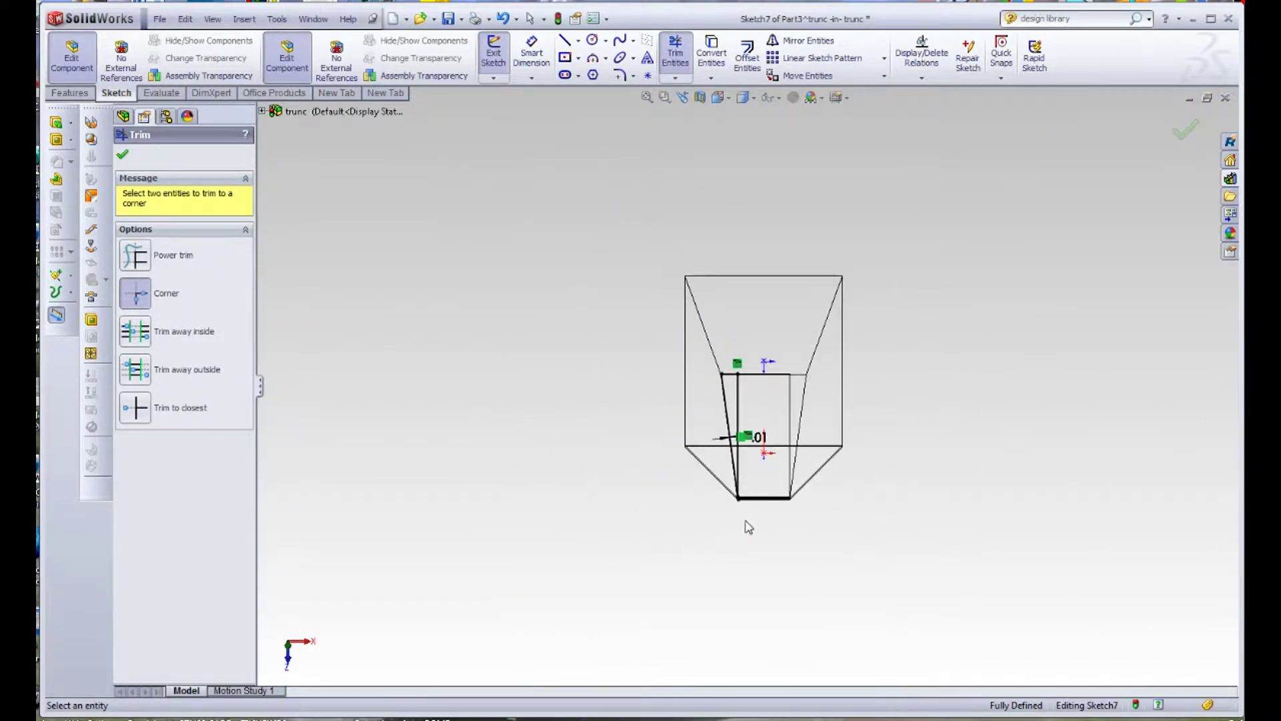
{"action": "scroll", "coordinate": [746, 400], "scroll_direction": "down", "scroll_amount": 4}
{"action": "scroll", "coordinate": [741, 400], "scroll_direction": "down", "scroll_amount": 4}
{"action": "scroll", "coordinate": [694, 624], "scroll_direction": "up", "scroll_amount": 3}
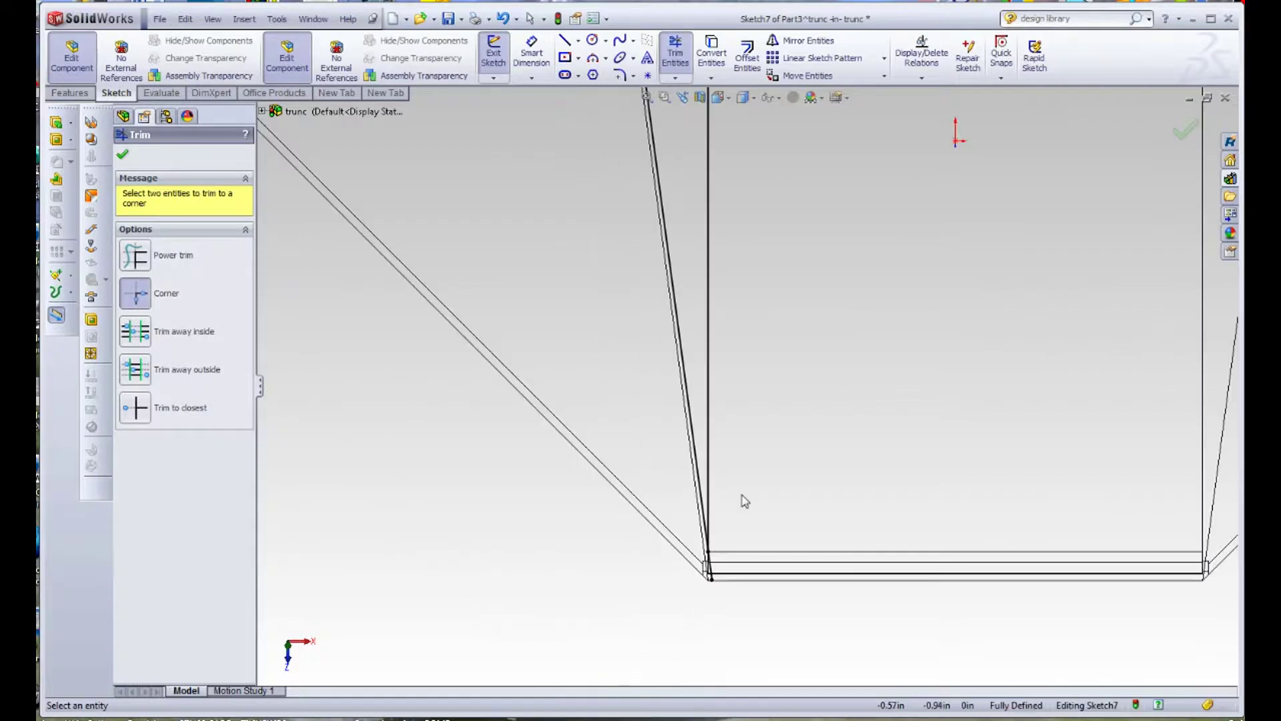
{"action": "scroll", "coordinate": [741, 500], "scroll_direction": "down", "scroll_amount": 2}
{"action": "left_click", "coordinate": [646, 501]}
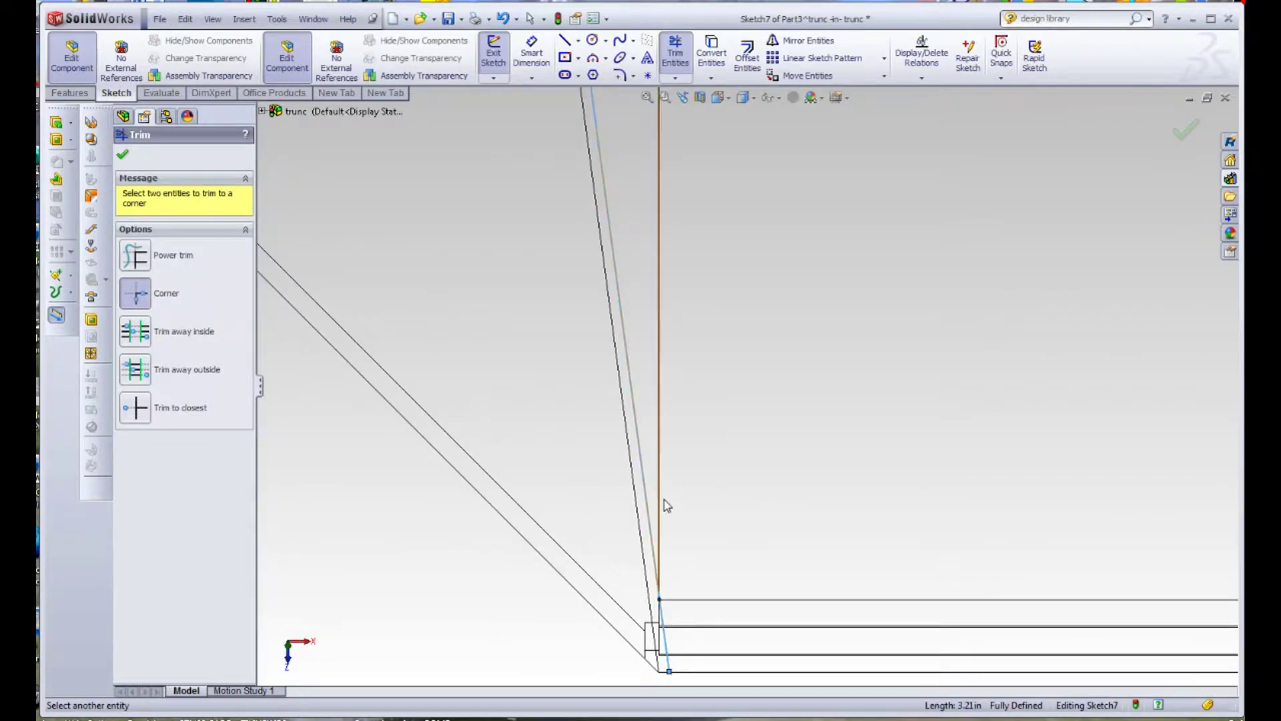
{"action": "left_click", "coordinate": [660, 502]}
- Set the display style to Shaded With Edges and inspect the closed profile along the flange
{"action": "scroll", "coordinate": [712, 541], "scroll_direction": "up", "scroll_amount": 3}
{"action": "mouse_move", "coordinate": [735, 386]}
{"action": "middle_mouse_down"}
{"action": "mouse_move", "coordinate": [873, 349]}
{"action": "mouse_move", "coordinate": [793, 329]}
{"action": "middle_mouse_up"}
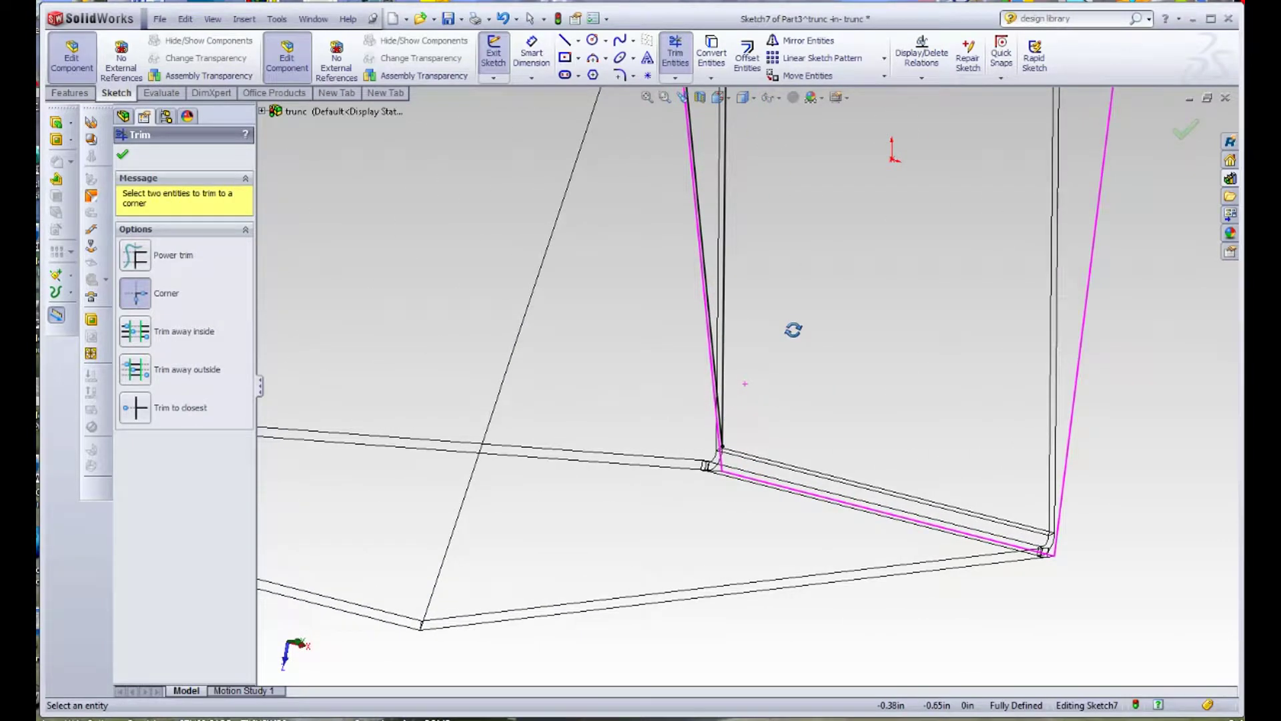
{"action": "left_click", "coordinate": [745, 98]}
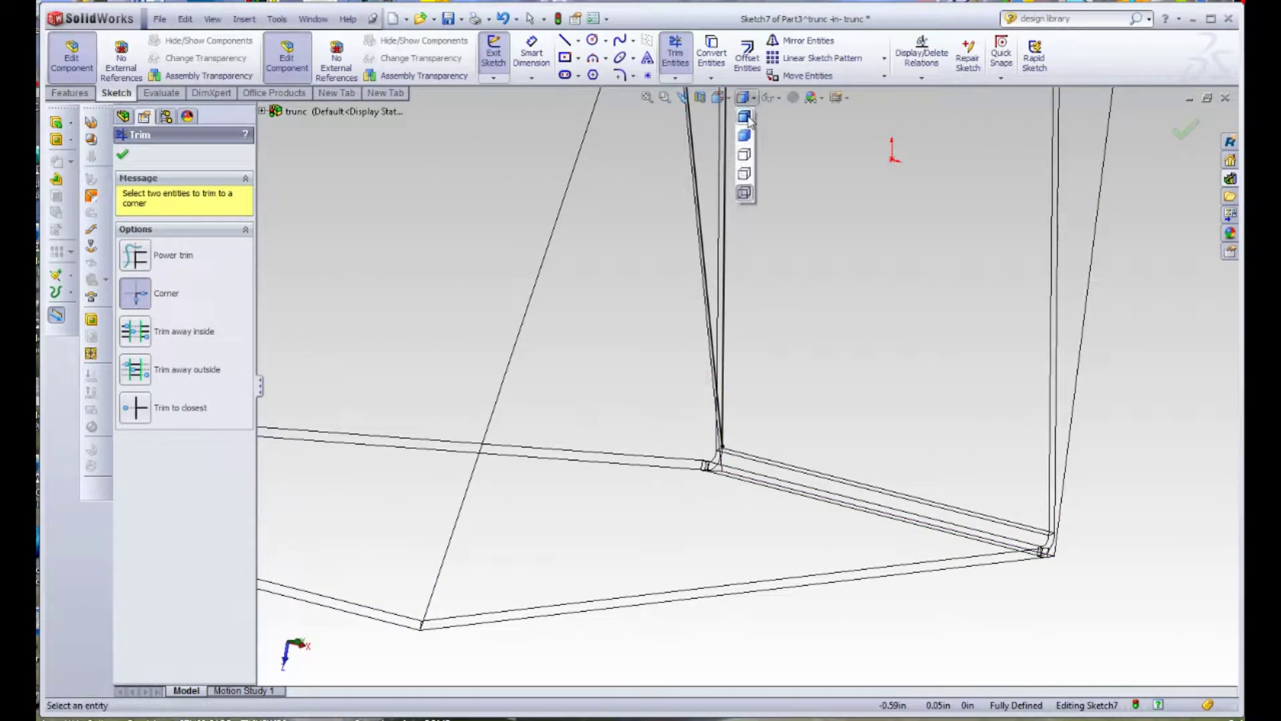
{"action": "left_click", "coordinate": [746, 115]}
{"action": "scroll", "coordinate": [819, 297], "scroll_direction": "up", "scroll_amount": 3}
{"action": "mouse_move", "coordinate": [770, 232]}
{"action": "middle_mouse_down"}
{"action": "mouse_move", "coordinate": [821, 189]}
{"action": "mouse_move", "coordinate": [781, 252]}
{"action": "middle_mouse_up"}
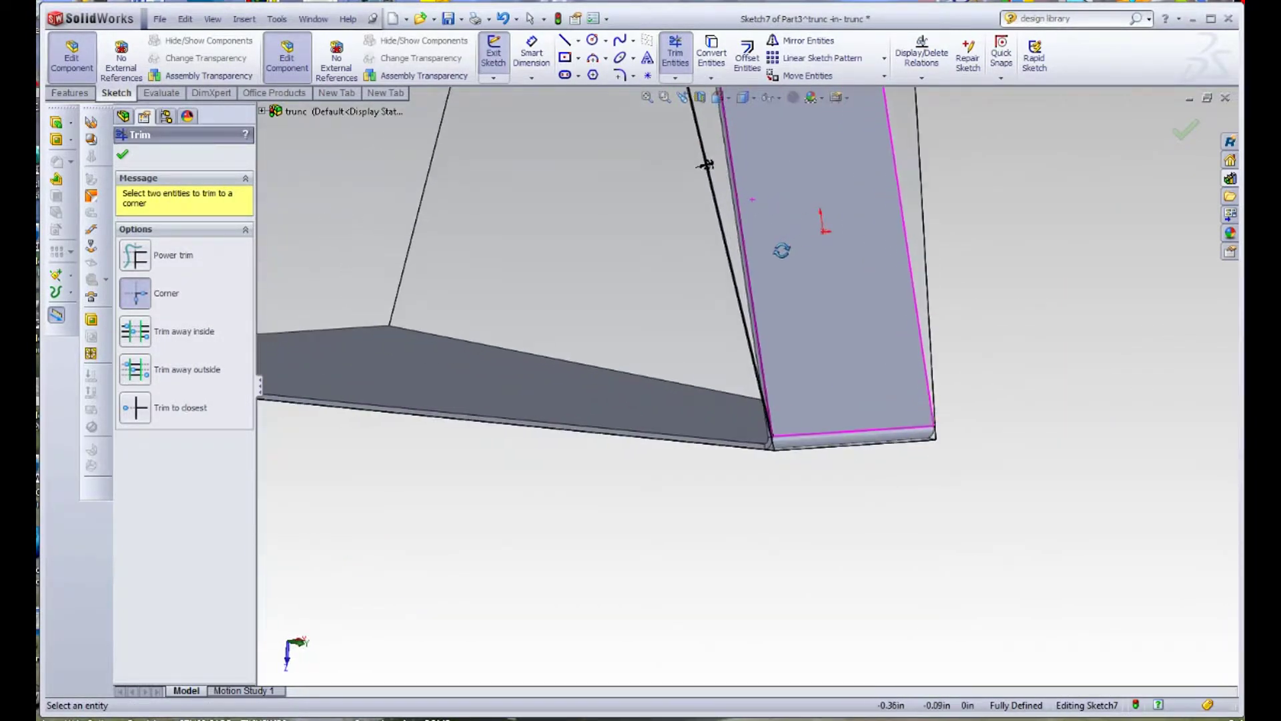
{"action": "scroll", "coordinate": [774, 217], "scroll_direction": "up", "scroll_amount": 5}
{"action": "scroll", "coordinate": [744, 283], "scroll_direction": "down", "scroll_amount": 5}
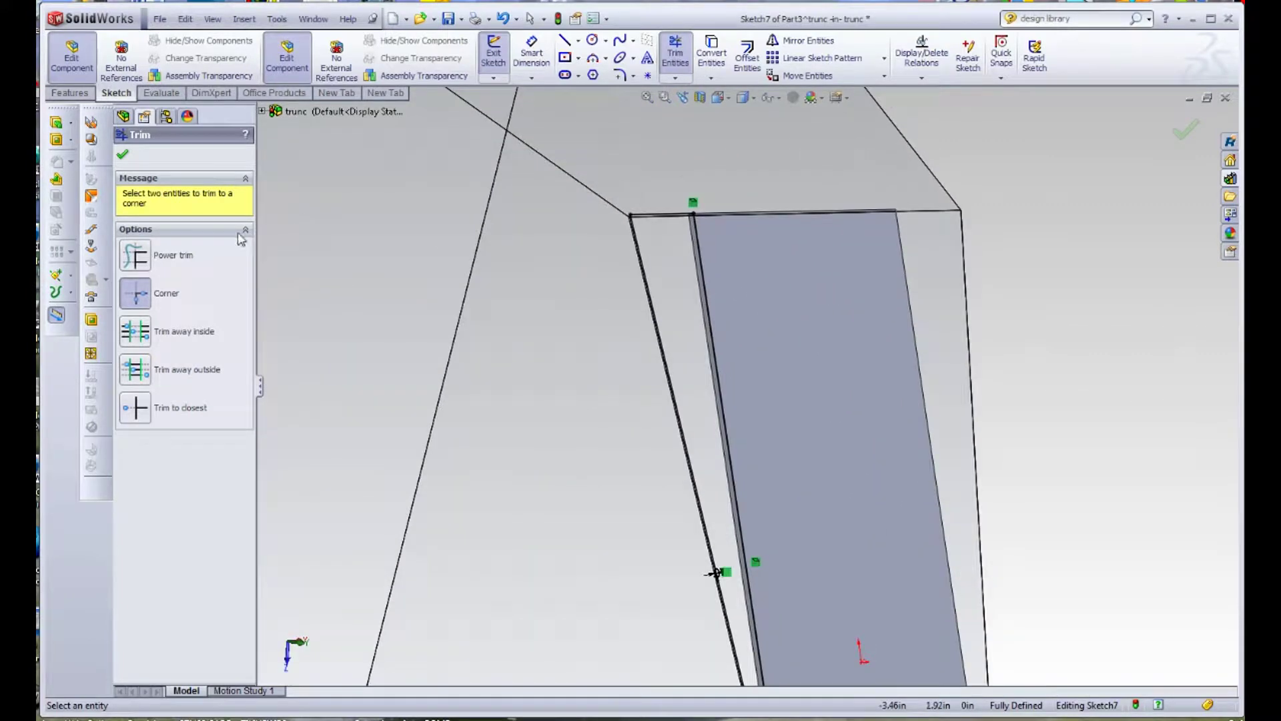
- Extrude the triangular profile as a boss 0.03 in deep in the reversed direction to extend the flange
{"action": "left_click", "coordinate": [71, 93]}
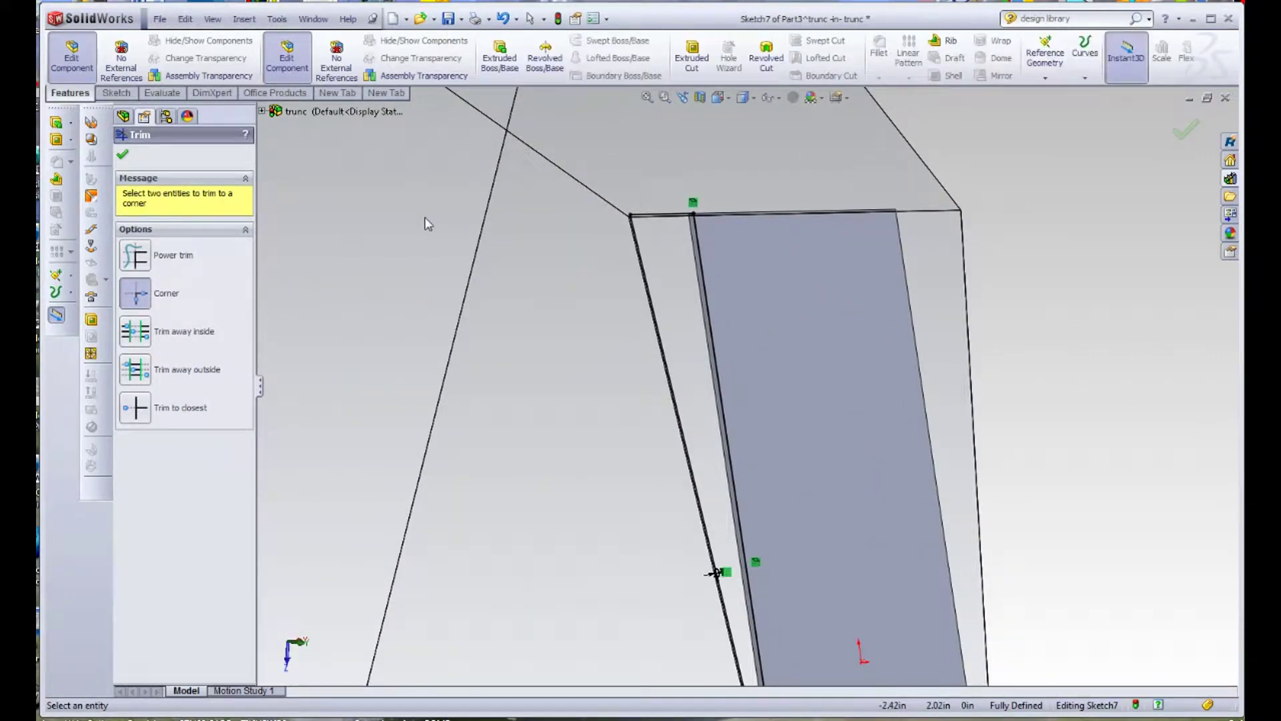
{"action": "left_click", "coordinate": [499, 57]}
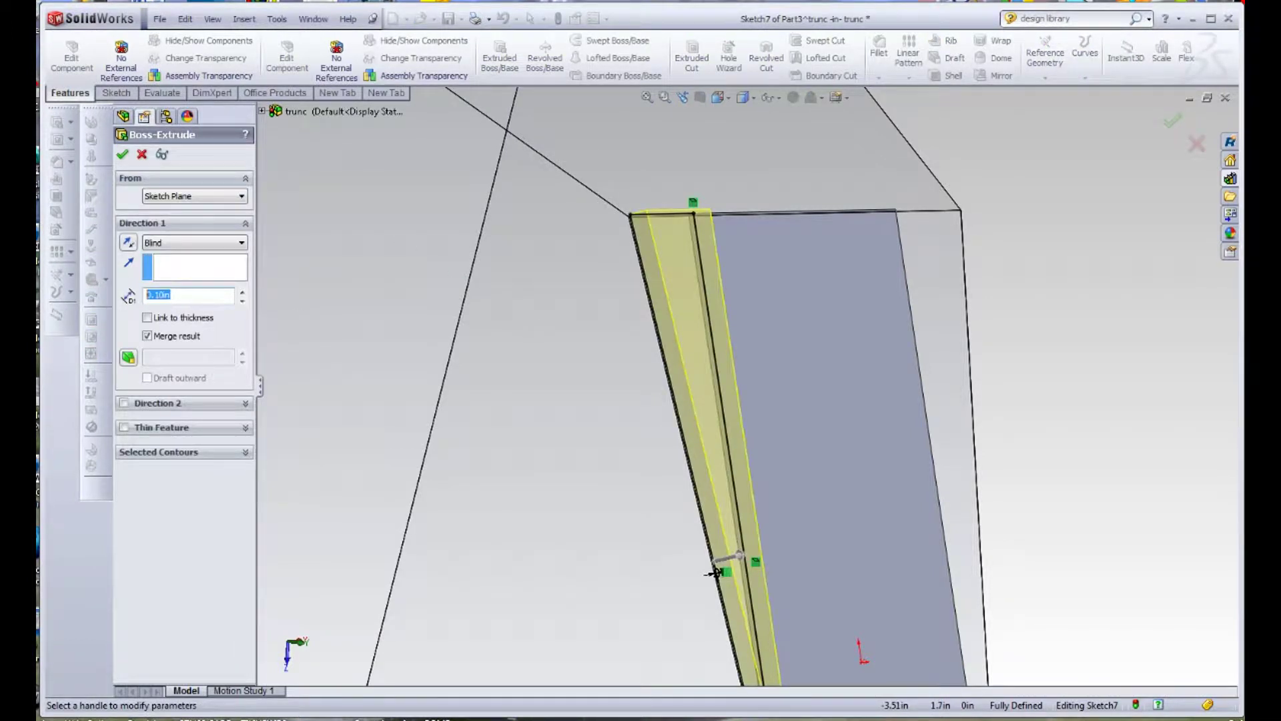
{"action": "type", "text": ".03"}
{"action": "key", "text": "Return"}
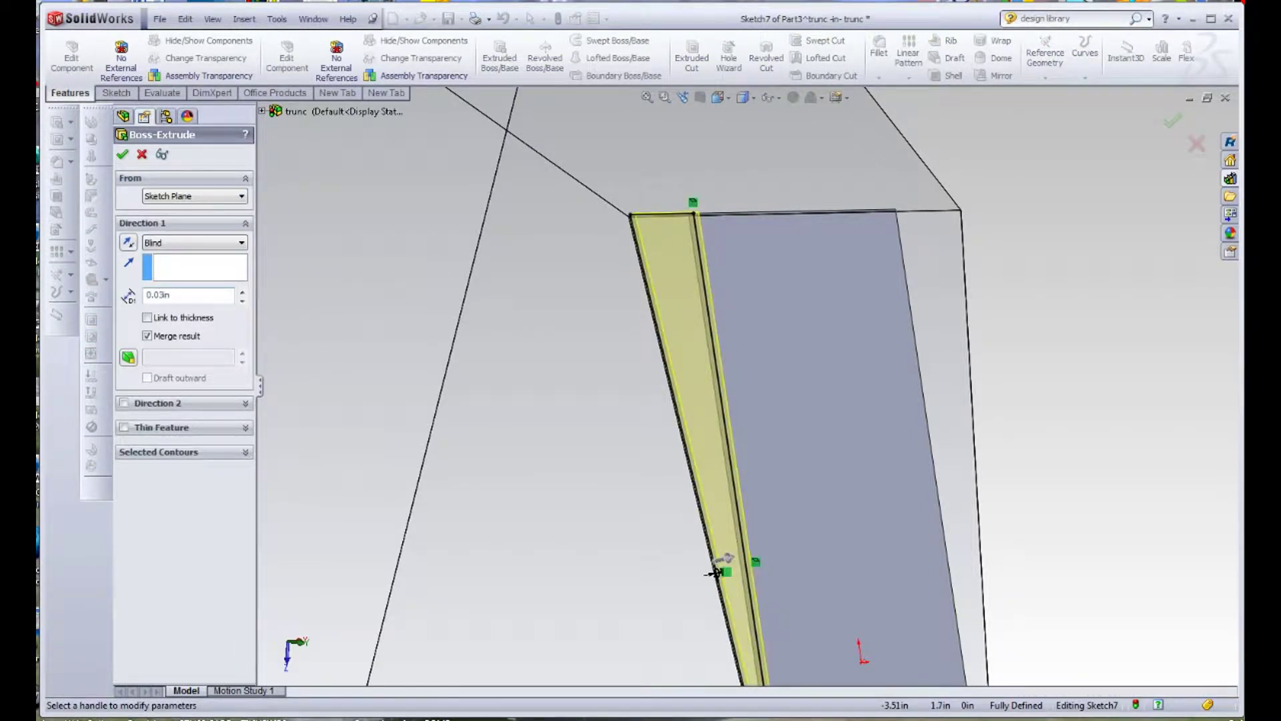
{"action": "left_click", "coordinate": [130, 243]}
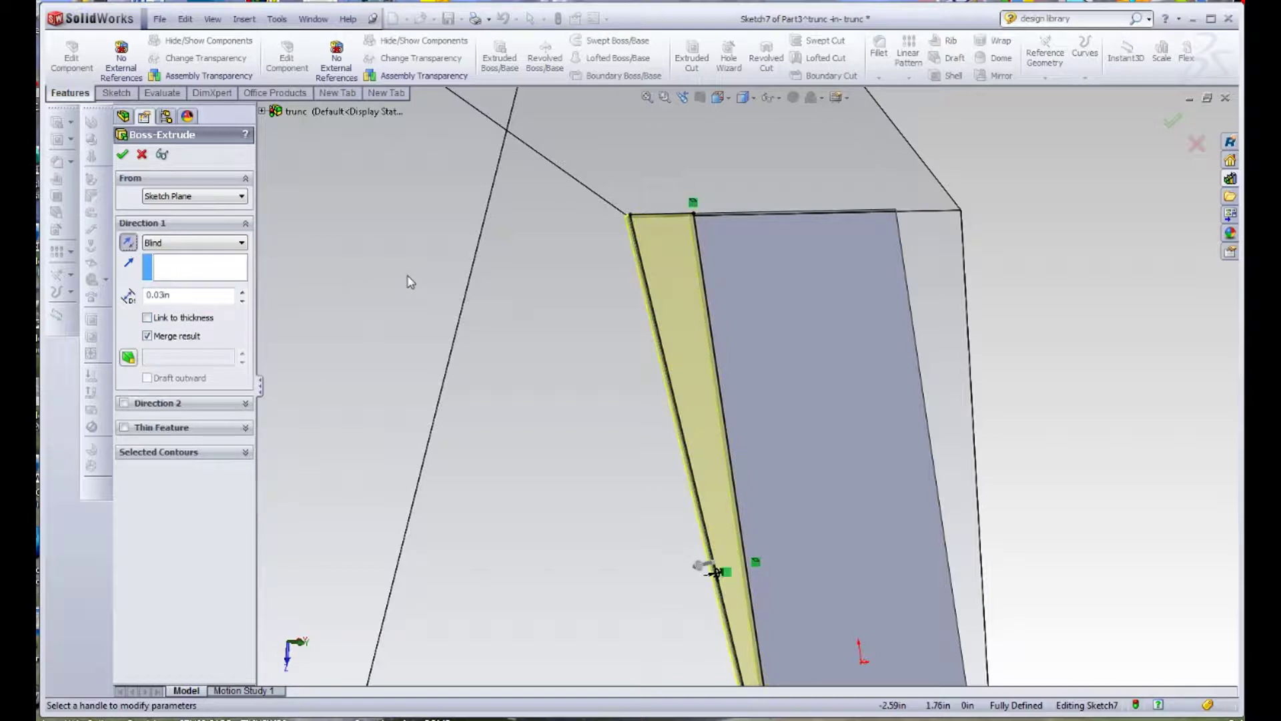
{"action": "left_click", "coordinate": [123, 156]}
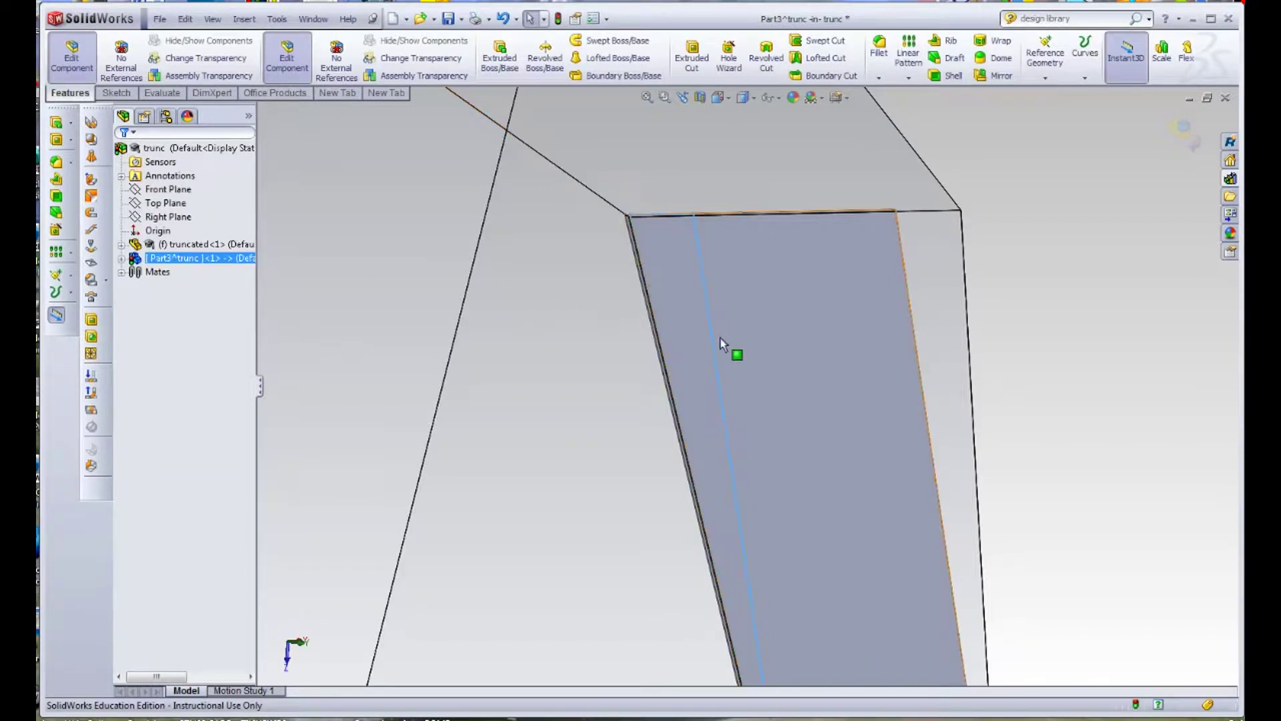
- Open the sheet metal part from the assembly in its own window
{"action": "middle_click_drag", "start_coordinate": [720, 338], "coordinate": [778, 365]}
{"action": "scroll", "coordinate": [862, 528], "scroll_direction": "up", "scroll_amount": 3}
{"action": "middle_click_drag", "start_coordinate": [822, 524], "coordinate": [719, 351]}
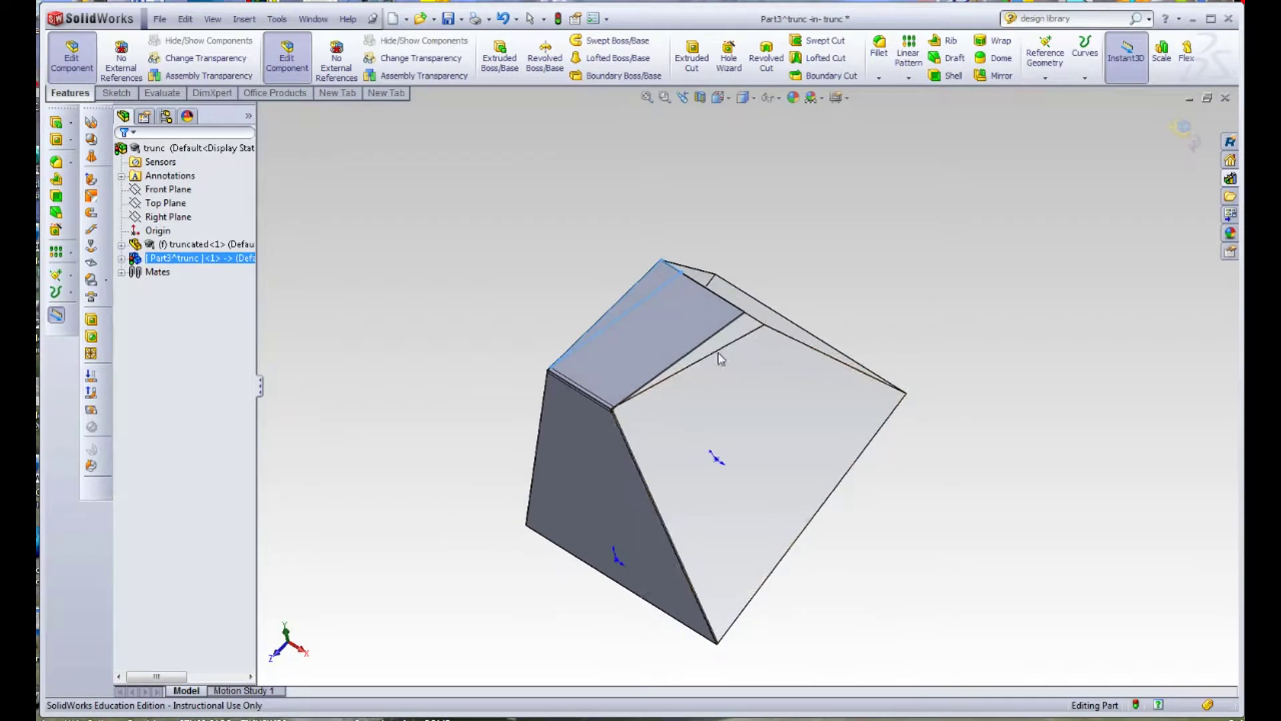
{"action": "right_click", "coordinate": [179, 260]}
{"action": "left_click", "coordinate": [190, 216]}
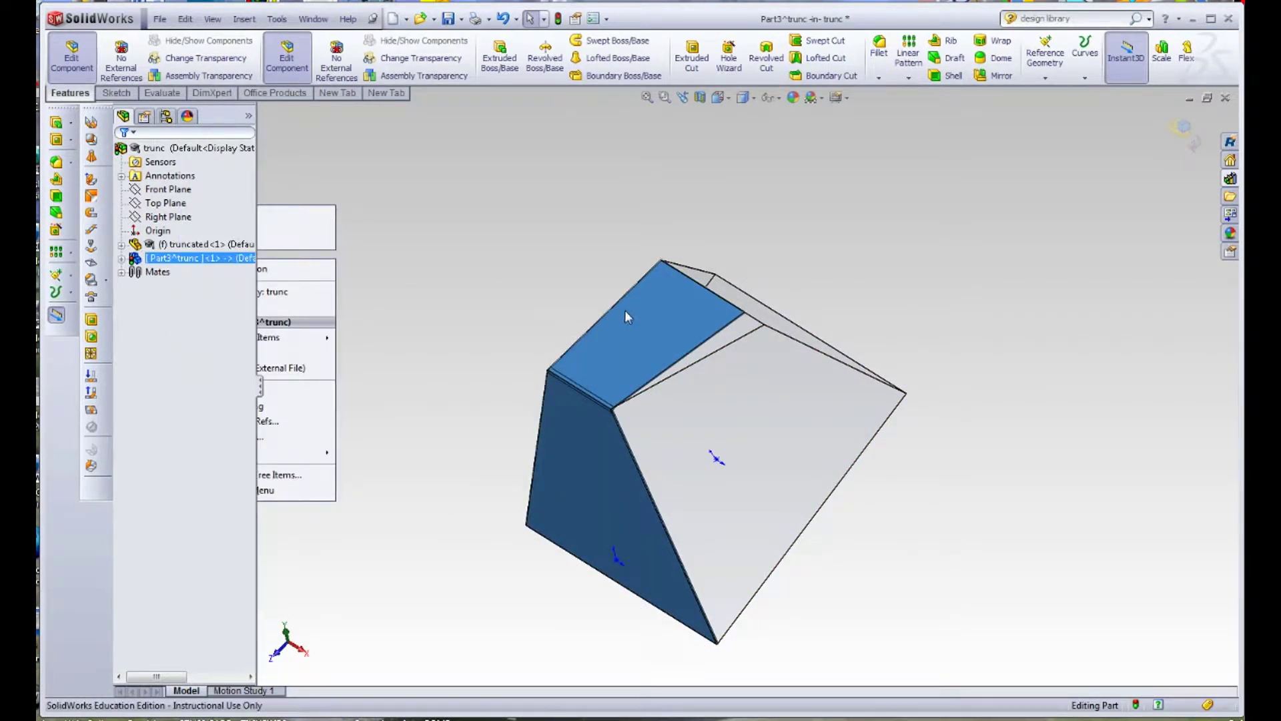
{"action": "scroll", "coordinate": [832, 255], "scroll_direction": "up", "scroll_amount": 5}
{"action": "scroll", "coordinate": [750, 217], "scroll_direction": "down", "scroll_amount": 1}
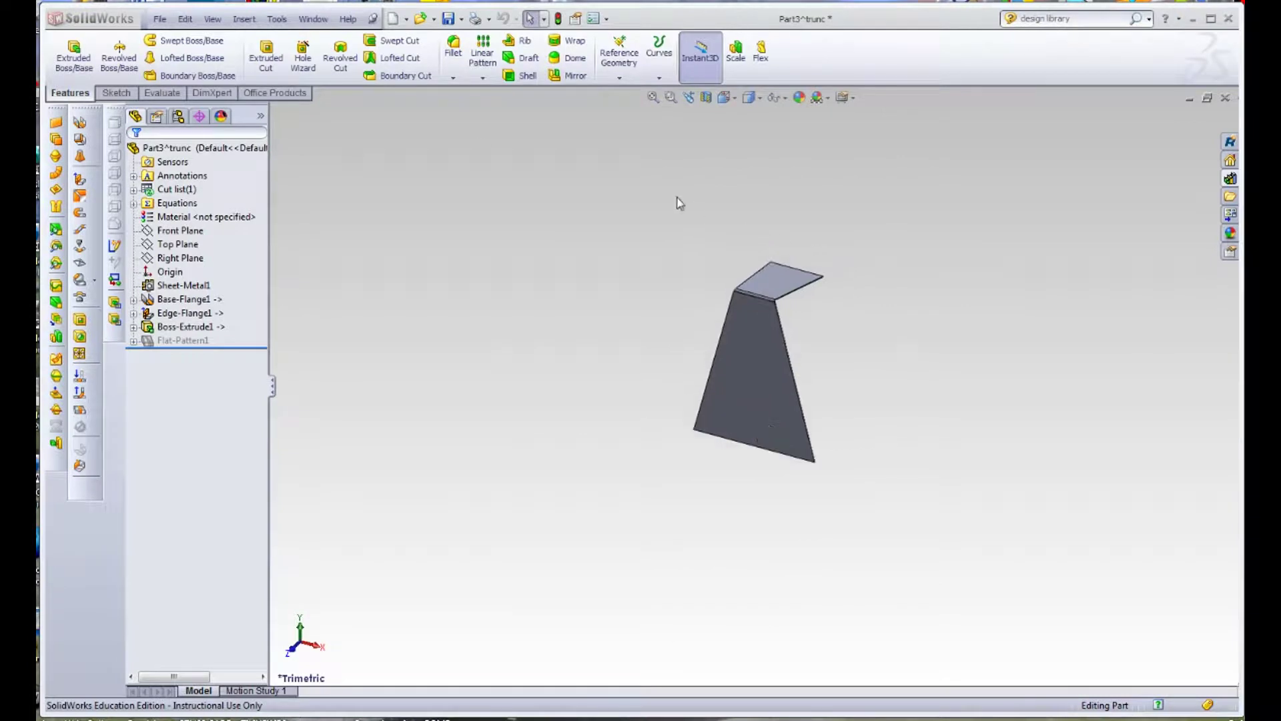
- Save the part on the Desktop under the file name trunc-SM
{"action": "left_click", "coordinate": [160, 20]}
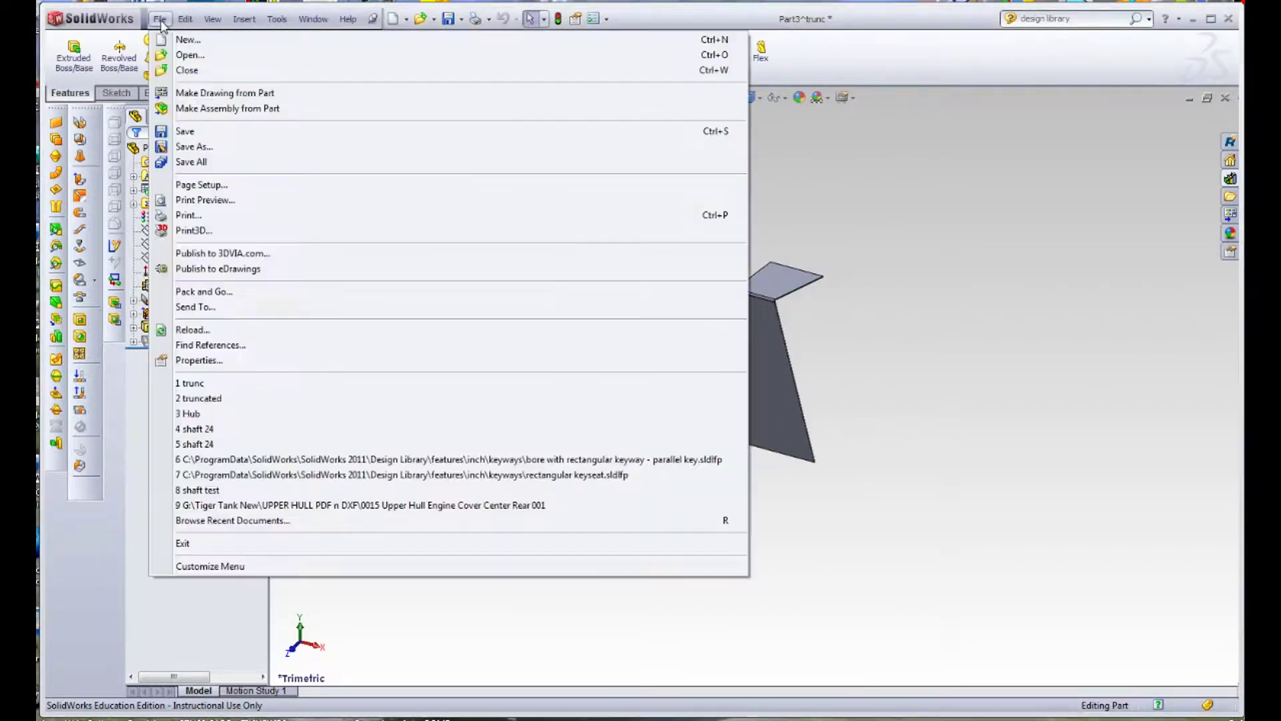
{"action": "left_click", "coordinate": [193, 147]}
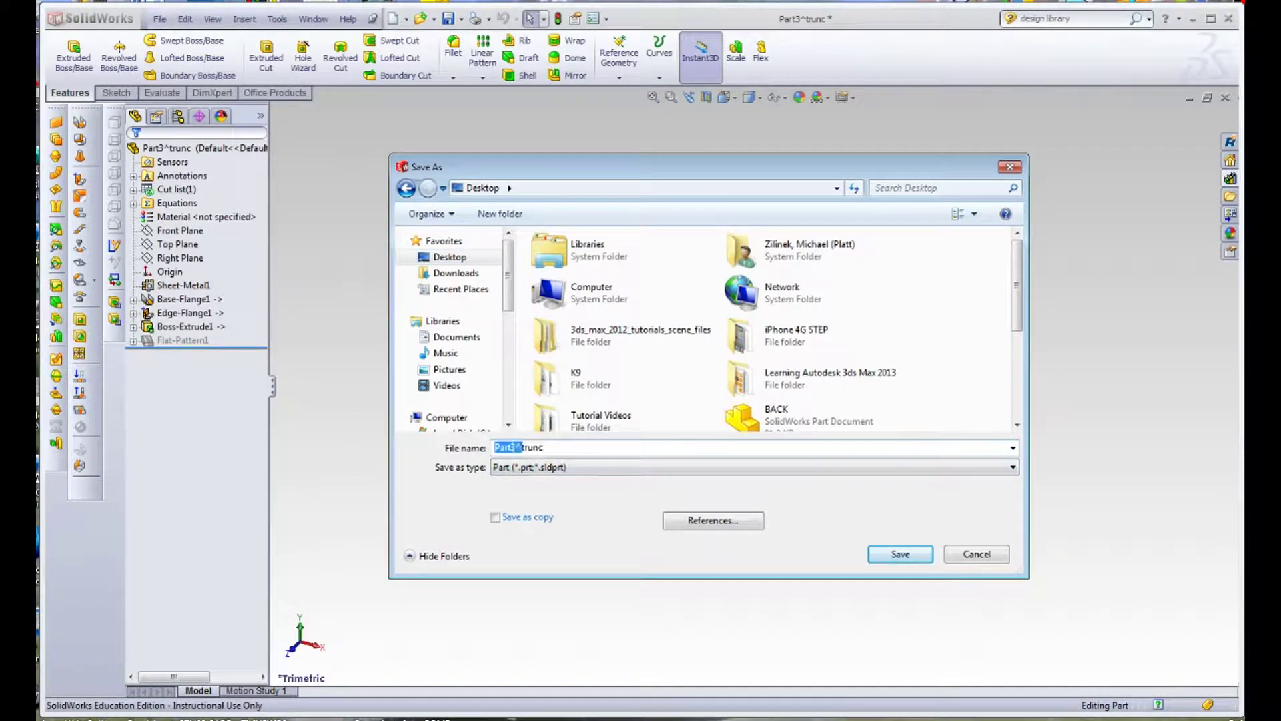
{"action": "key", "text": "BackSpace"}
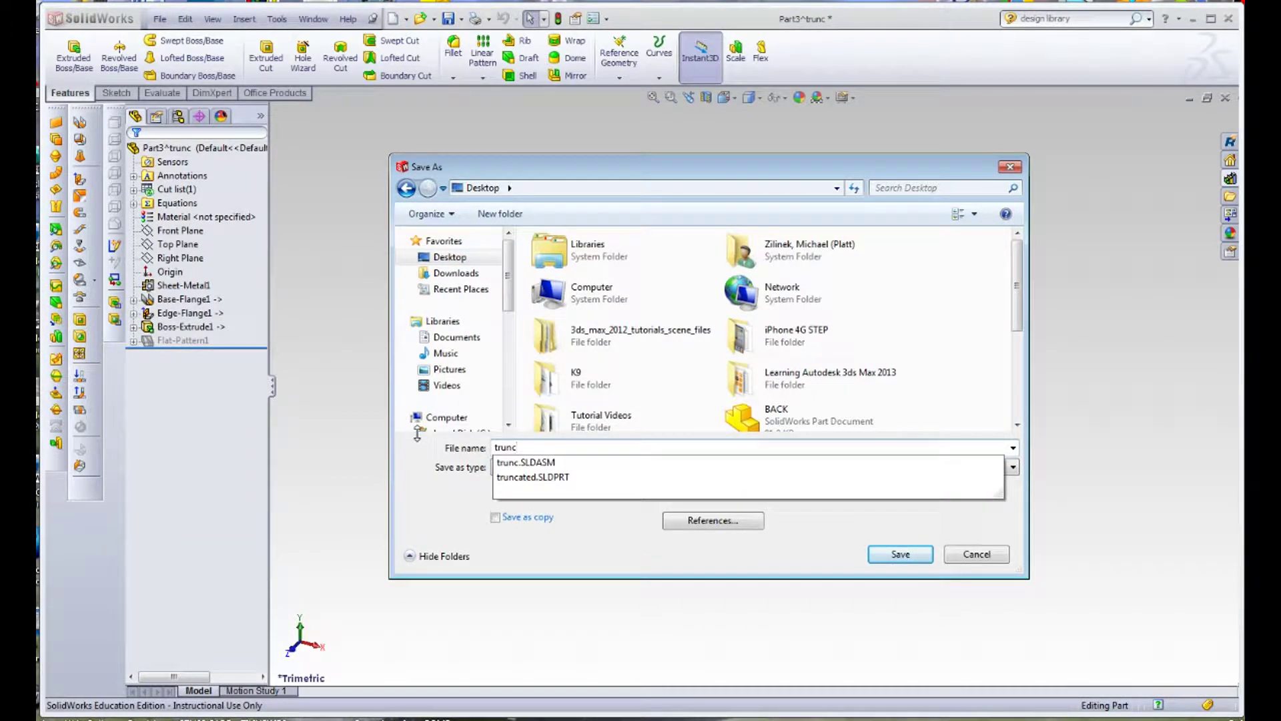
{"action": "type", "text": "-SM"}
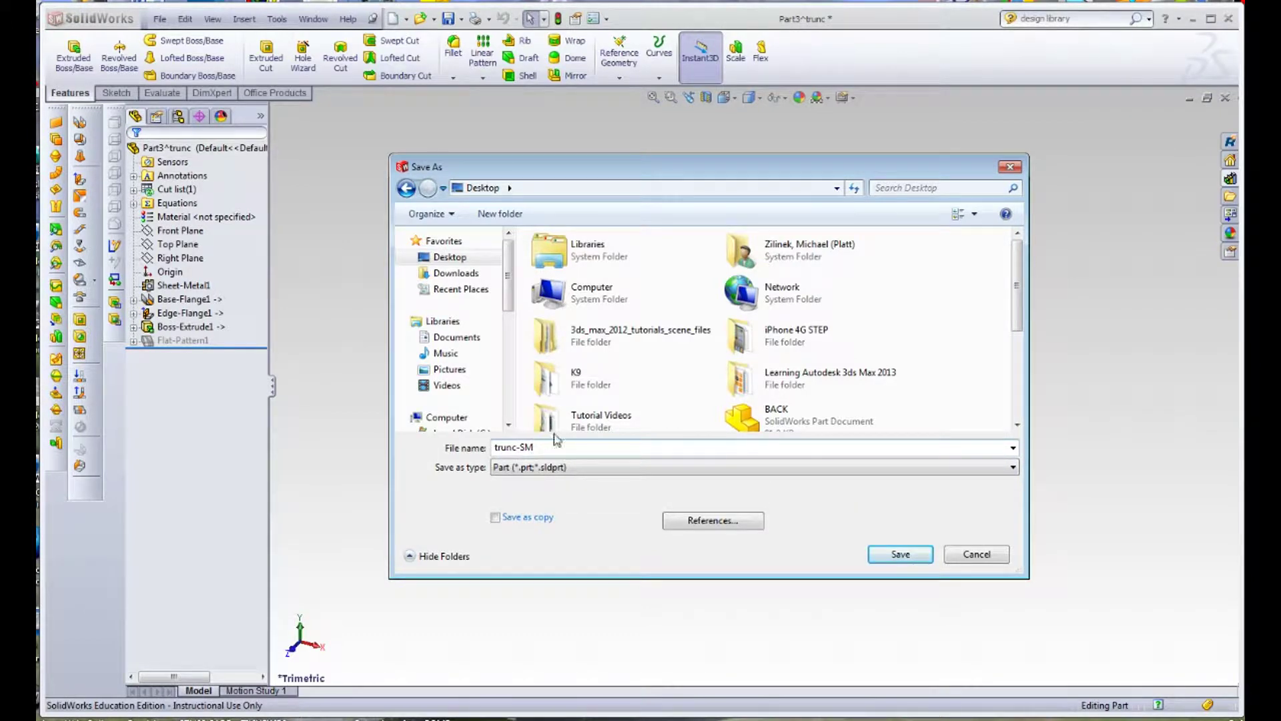
{"action": "left_click", "coordinate": [904, 554]}
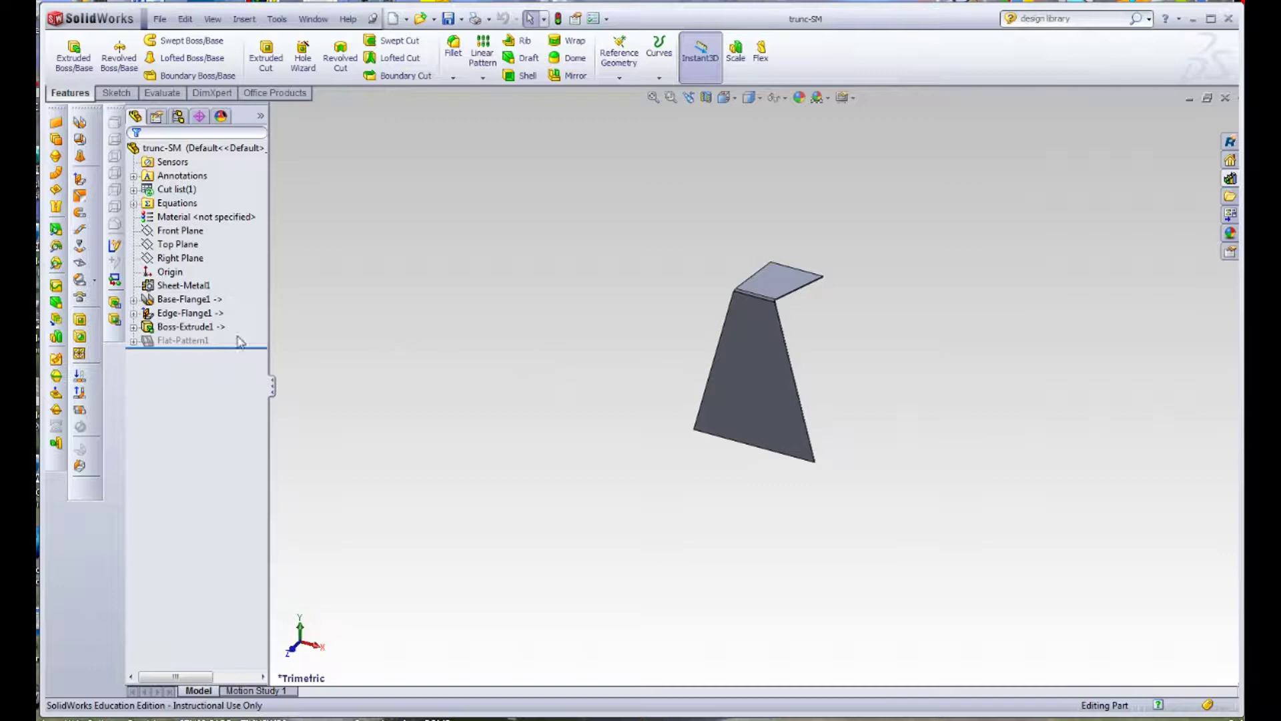
- Unsuppress the Flat-Pattern1 feature to flatten the sheet metal part
{"action": "right_click", "coordinate": [190, 342]}
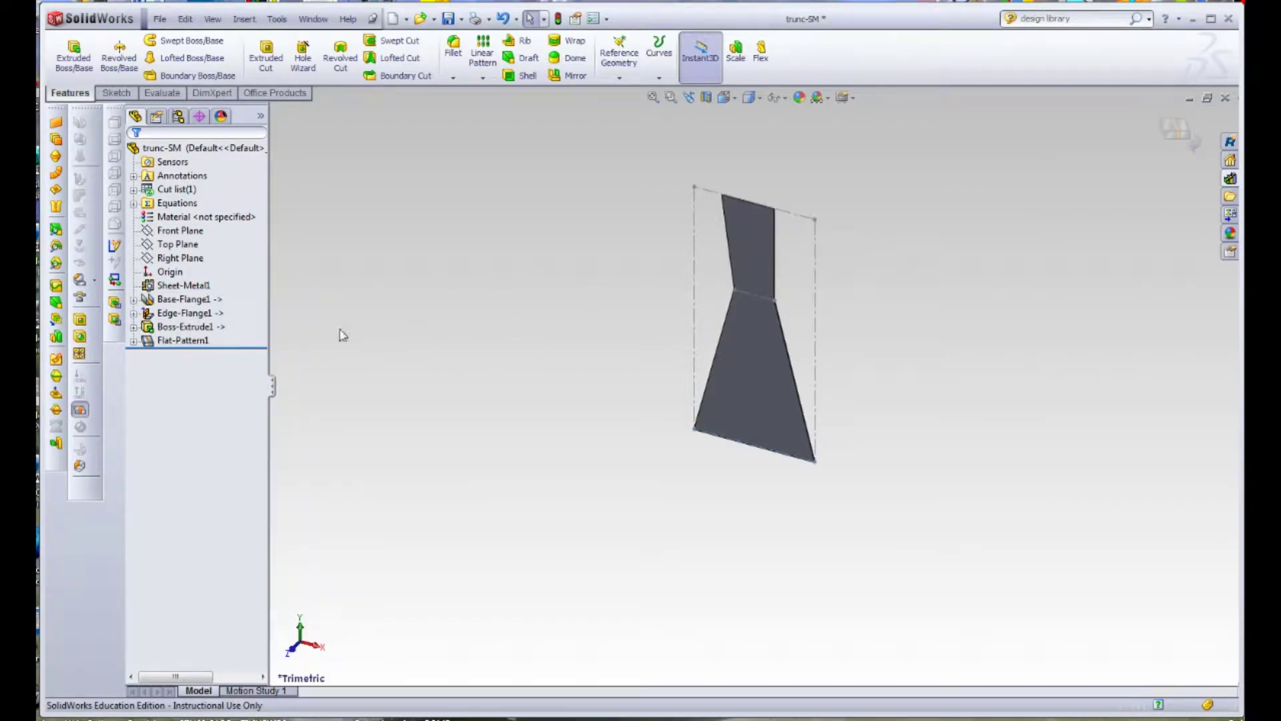
- Suppress the Flat-Pattern1 feature to return the sheet metal part to its folded state
{"action": "left_click", "coordinate": [196, 342]}
{"action": "left_click", "coordinate": [188, 327], "text": "ctrl"}
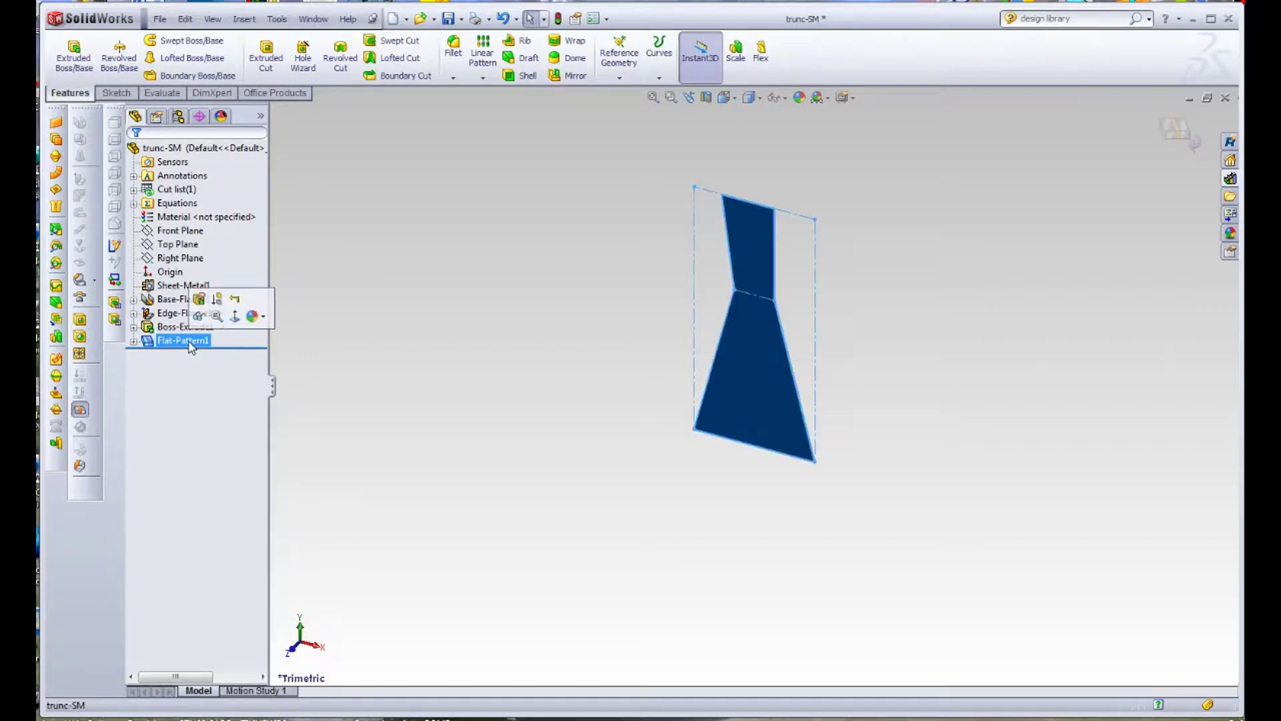
{"action": "left_click", "coordinate": [219, 300]}
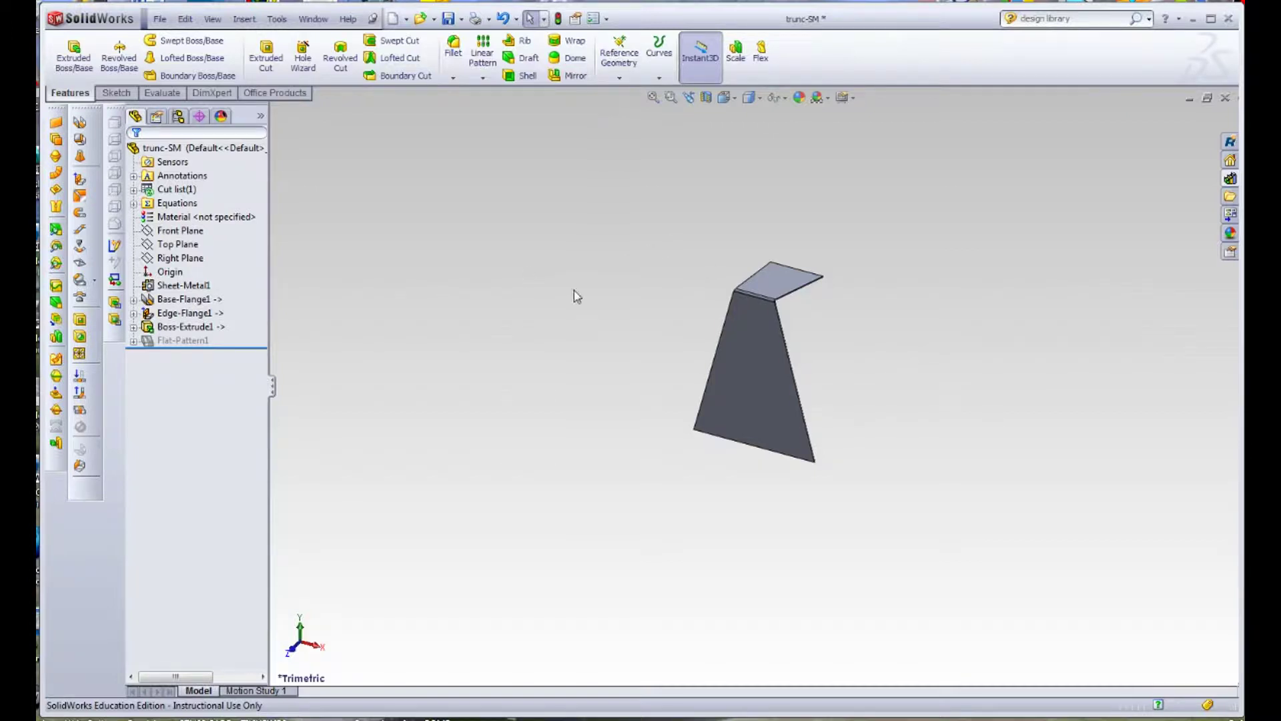
- Turn on the display of origins and mirror the Boss-Extrude1 feature about the Right Plane
{"action": "left_click", "coordinate": [212, 18]}
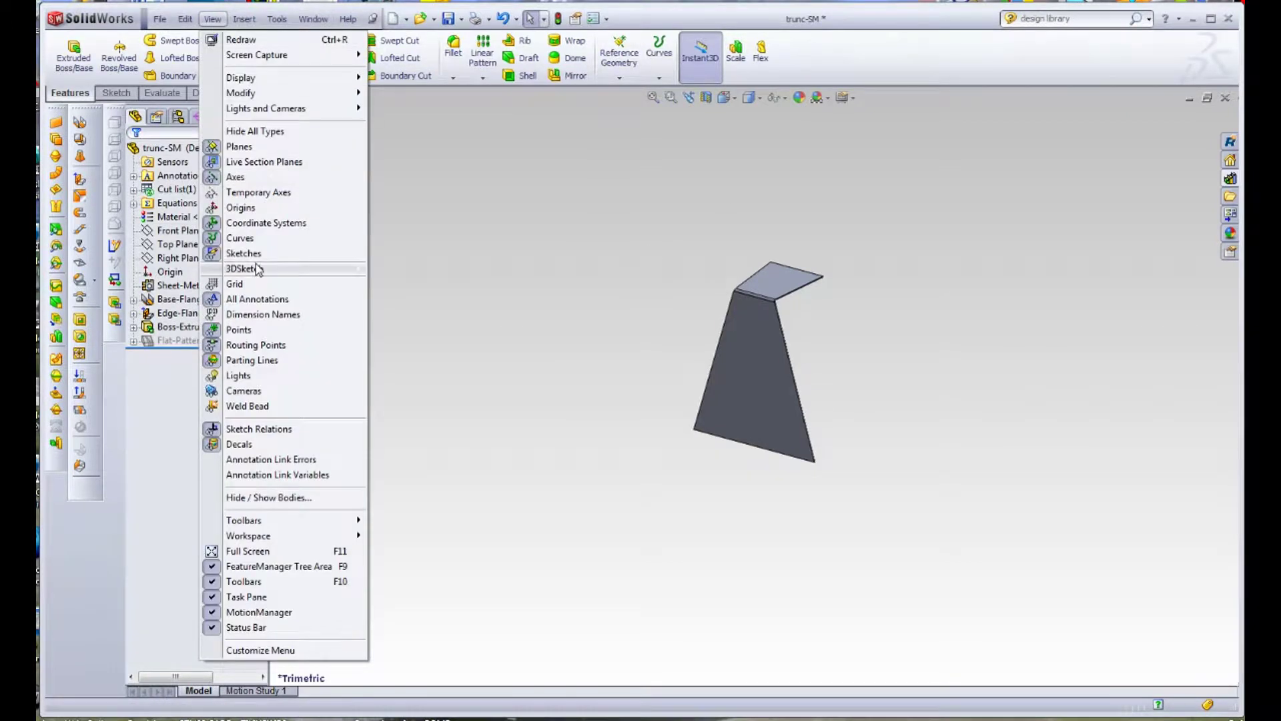
{"action": "left_click", "coordinate": [242, 207]}
{"action": "middle_click_drag", "start_coordinate": [775, 367], "coordinate": [825, 347]}
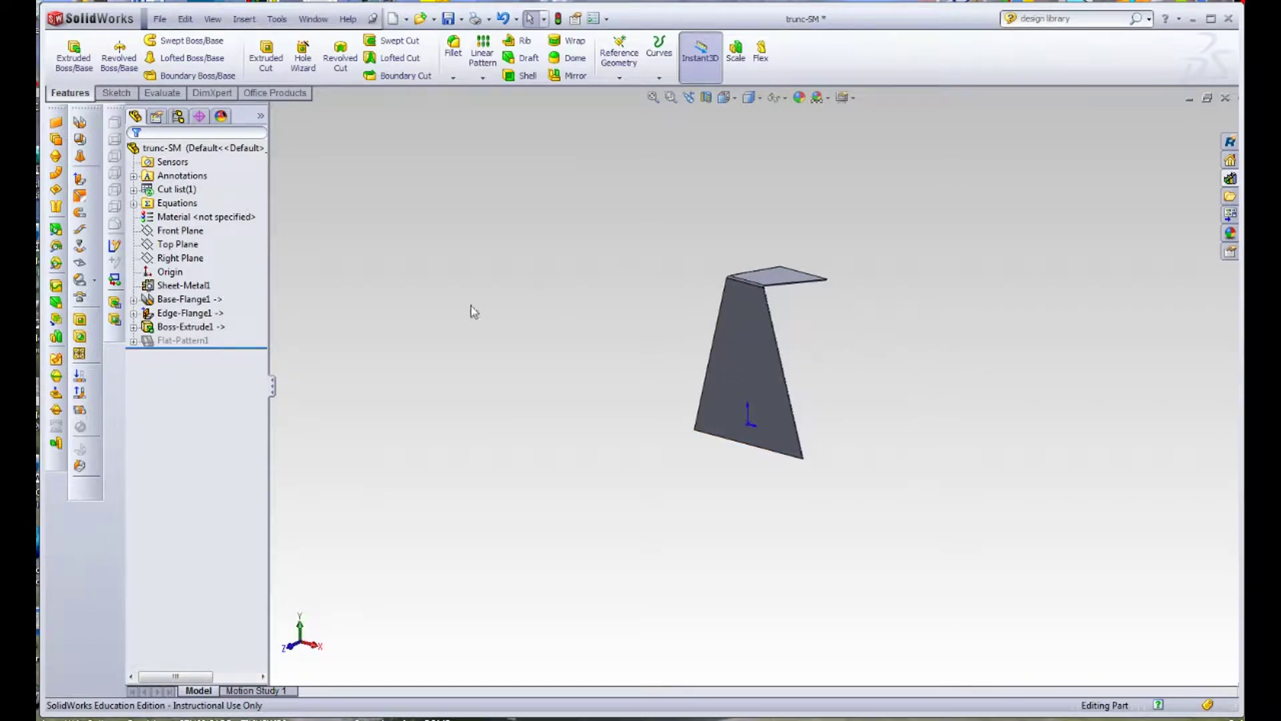
{"action": "left_click", "coordinate": [182, 258]}
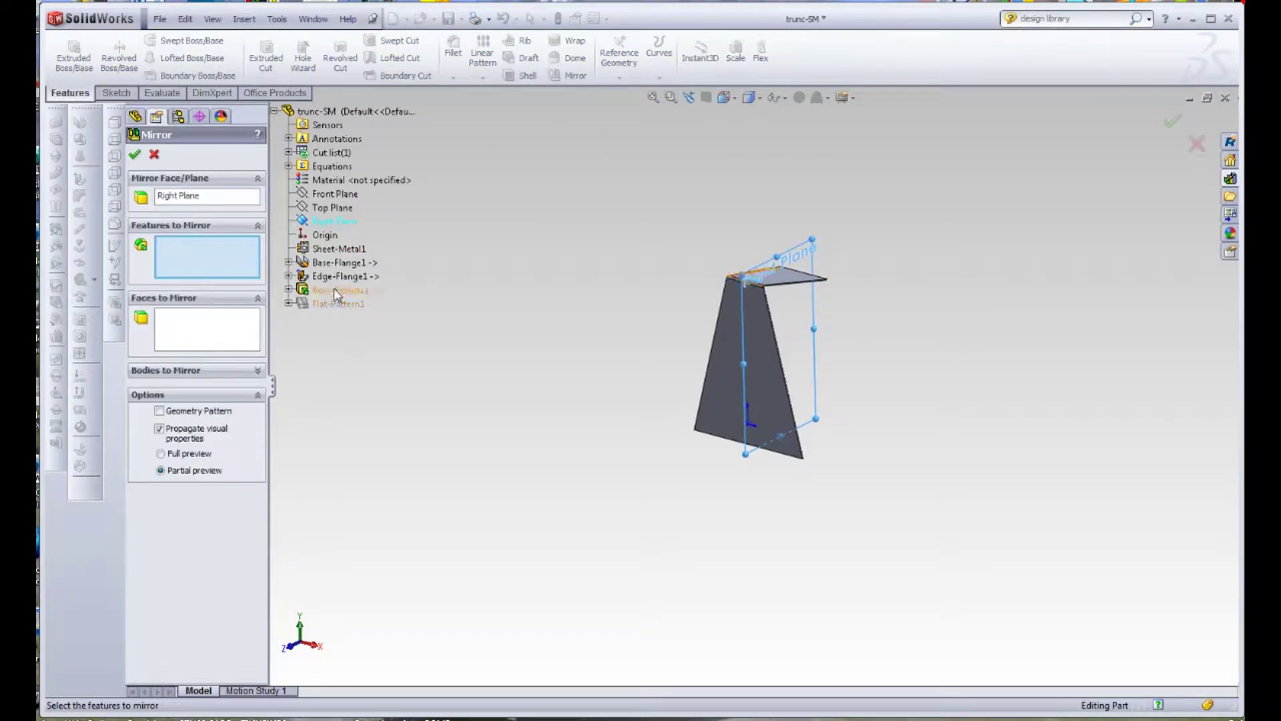
{"action": "left_click", "coordinate": [338, 291]}
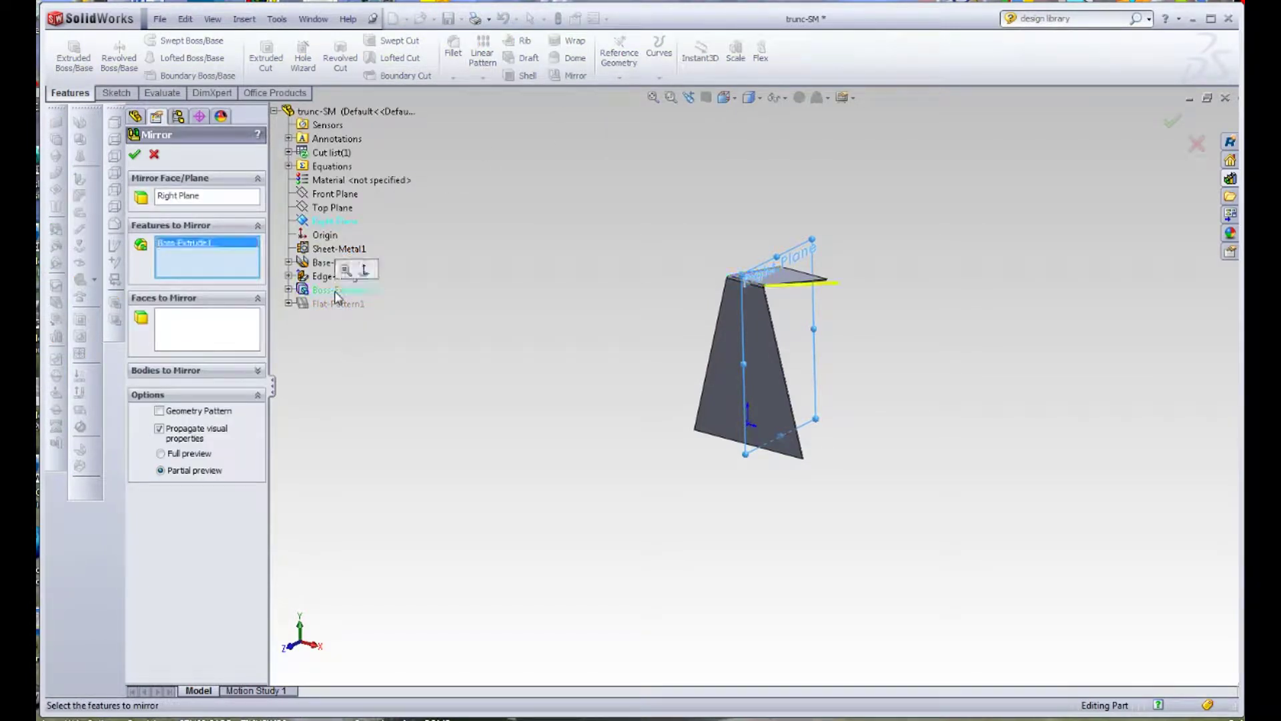
{"action": "left_click", "coordinate": [135, 155]}
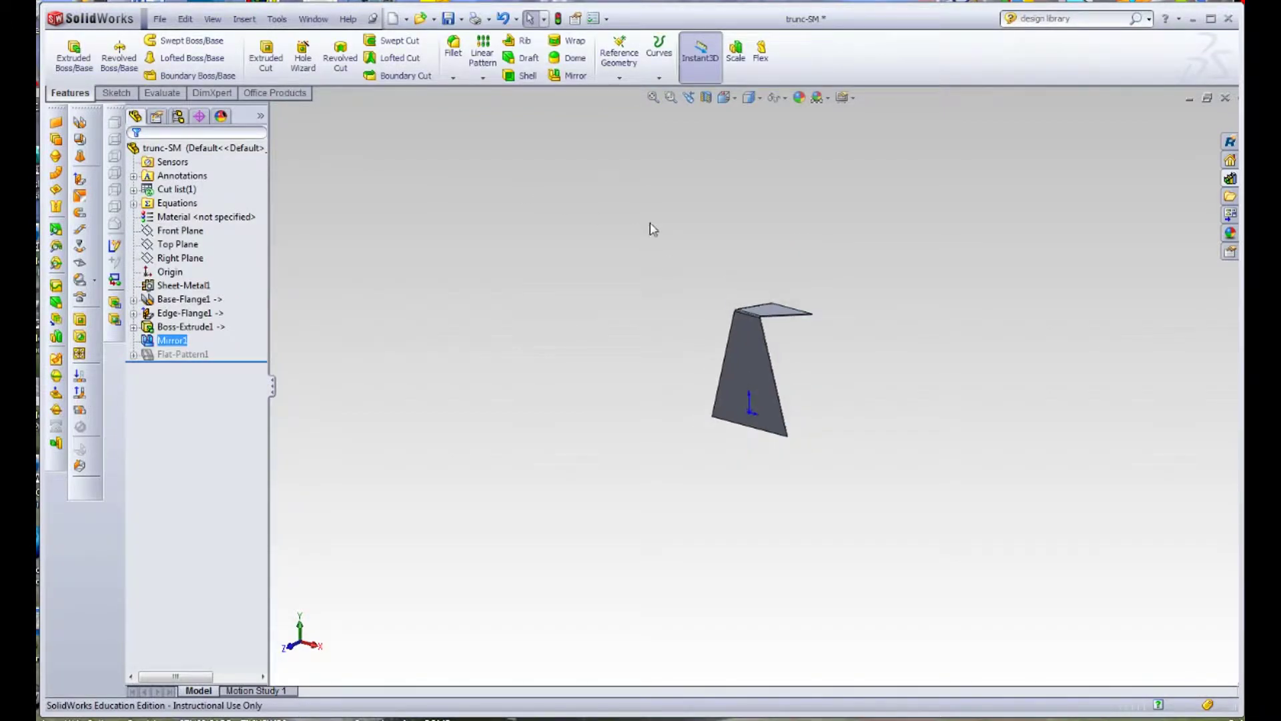
- Flatten the part with Flat-Pattern1 to check the mirrored flange extension, and fold it back
{"action": "left_click", "coordinate": [200, 355]}
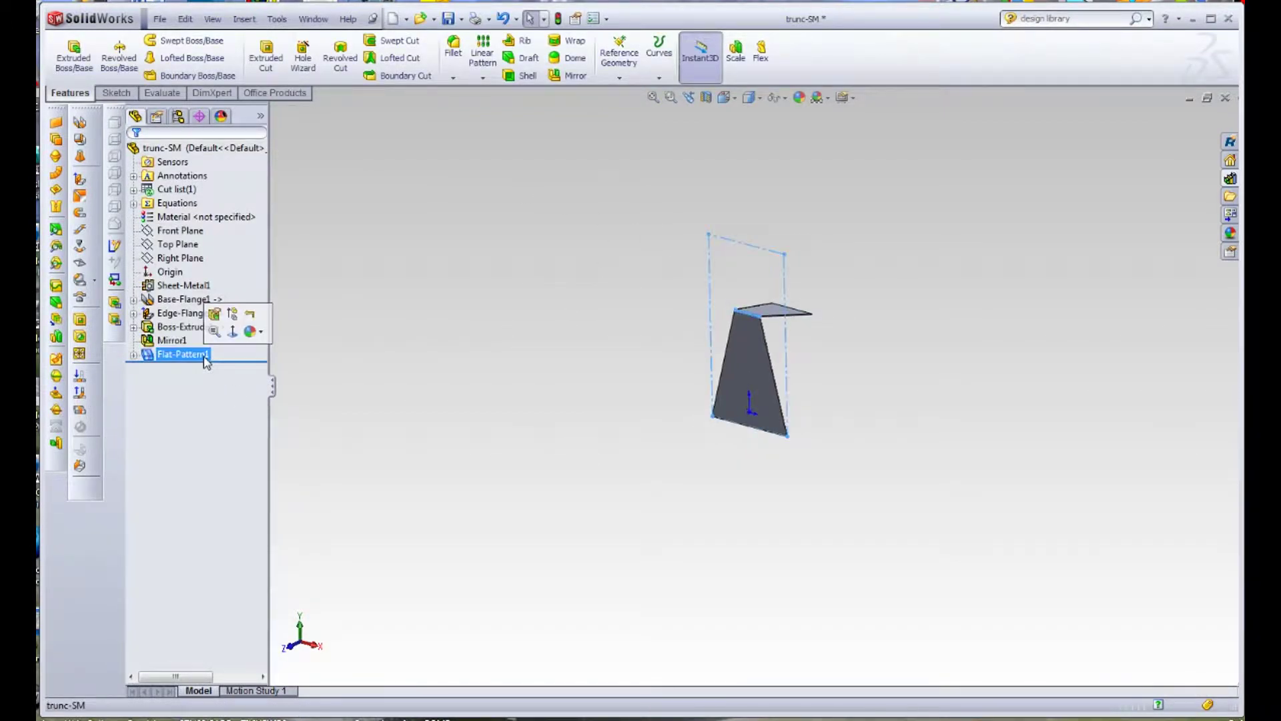
{"action": "left_click", "coordinate": [223, 326]}
{"action": "left_click", "coordinate": [182, 354]}
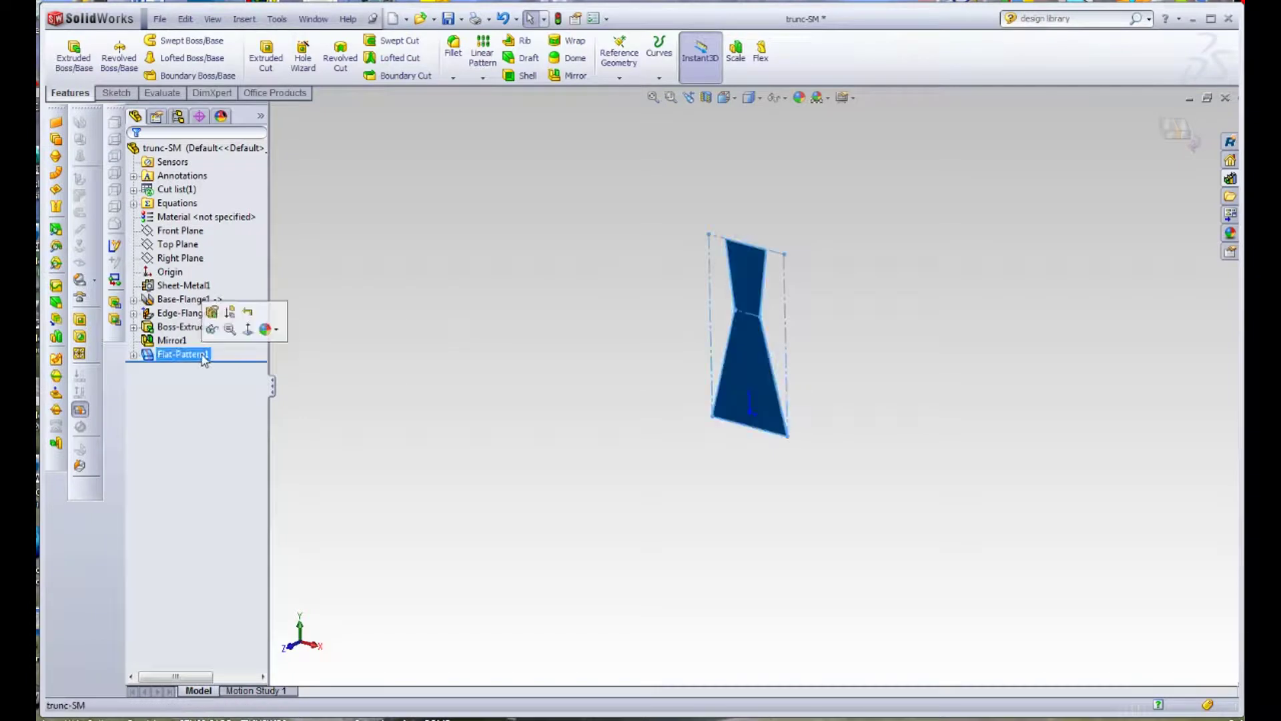
{"action": "left_click", "coordinate": [223, 326]}
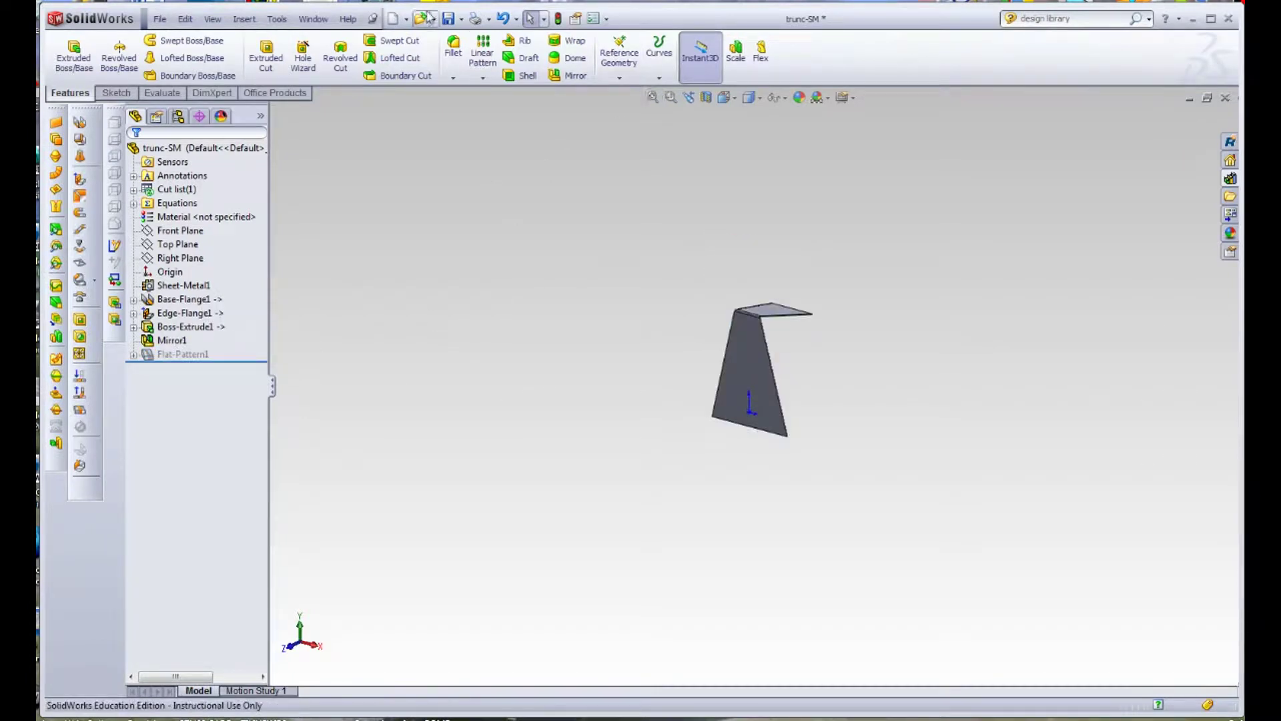
- Save the sheet metal part and switch to the open trunc assembly
{"action": "left_click", "coordinate": [447, 18]}
{"action": "key", "text": "ctrl+Tab"}
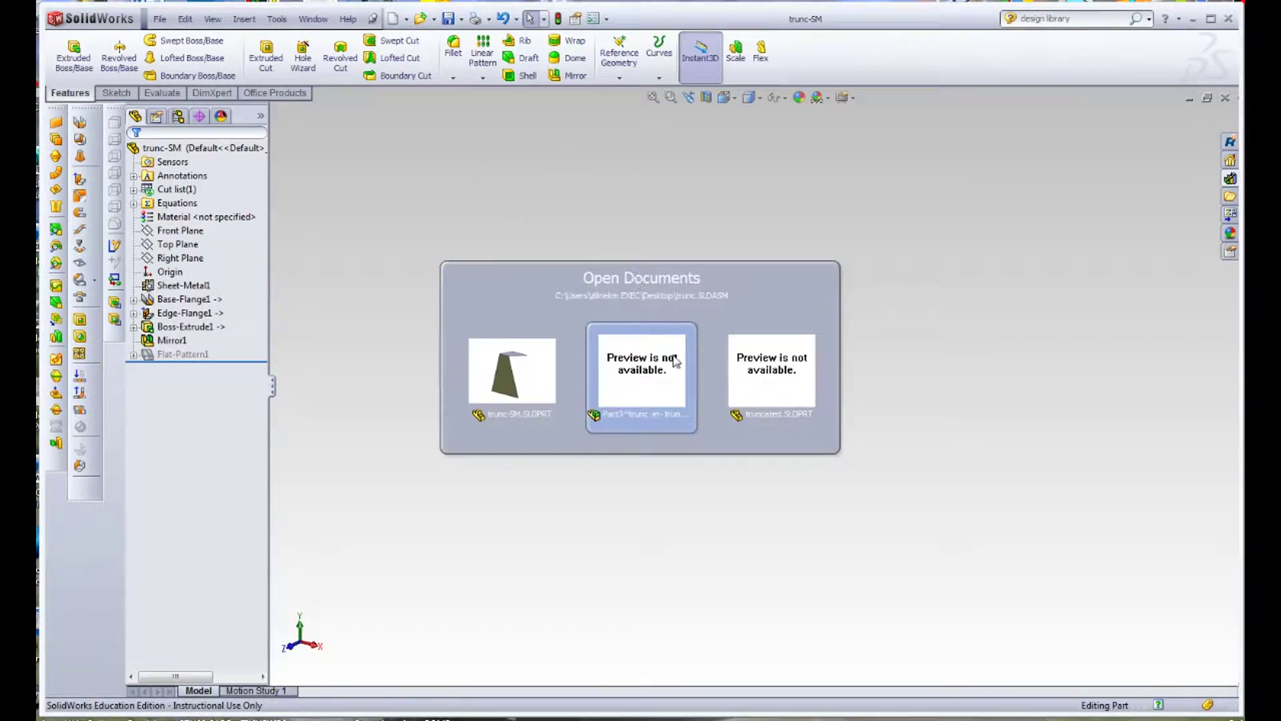
{"action": "left_click", "coordinate": [643, 395]}
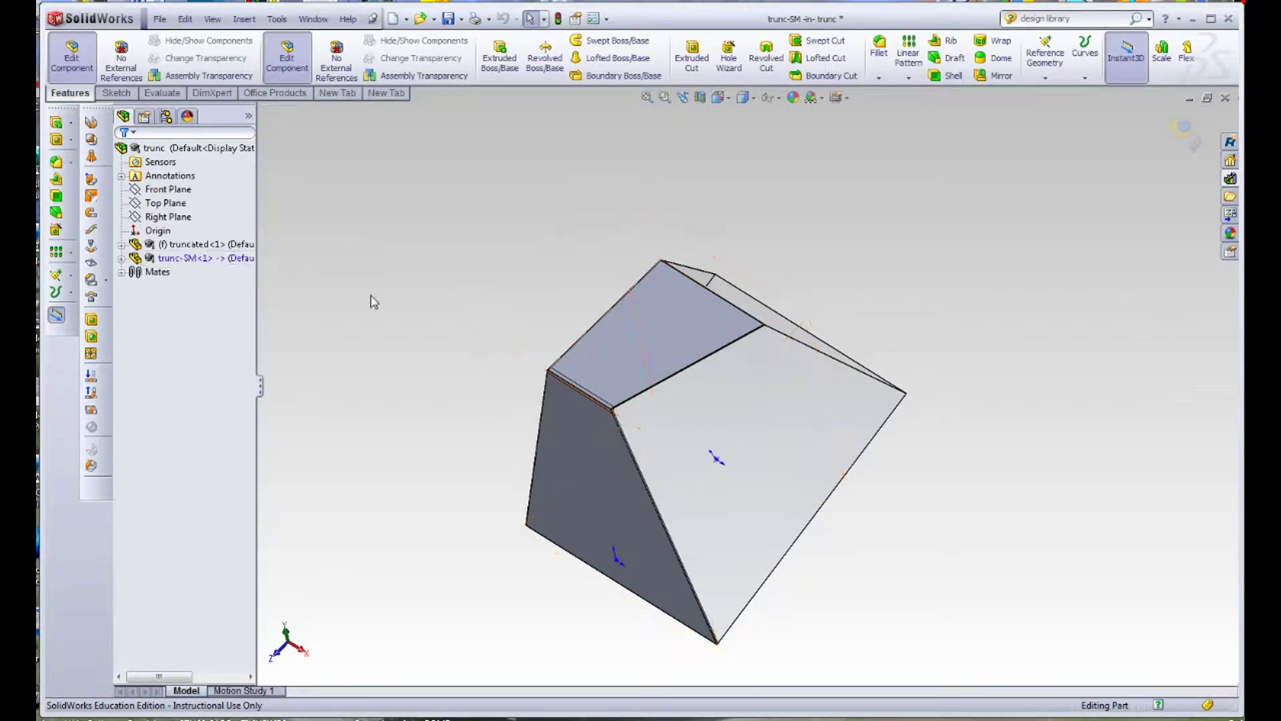
- Start an edge flange on the top flange's far edge, up to the solid's lower back vertex and parallel to its back face
{"action": "middle_click_drag", "start_coordinate": [411, 371], "coordinate": [701, 334]}
{"action": "scroll", "coordinate": [745, 333], "scroll_direction": "down", "scroll_amount": 5}
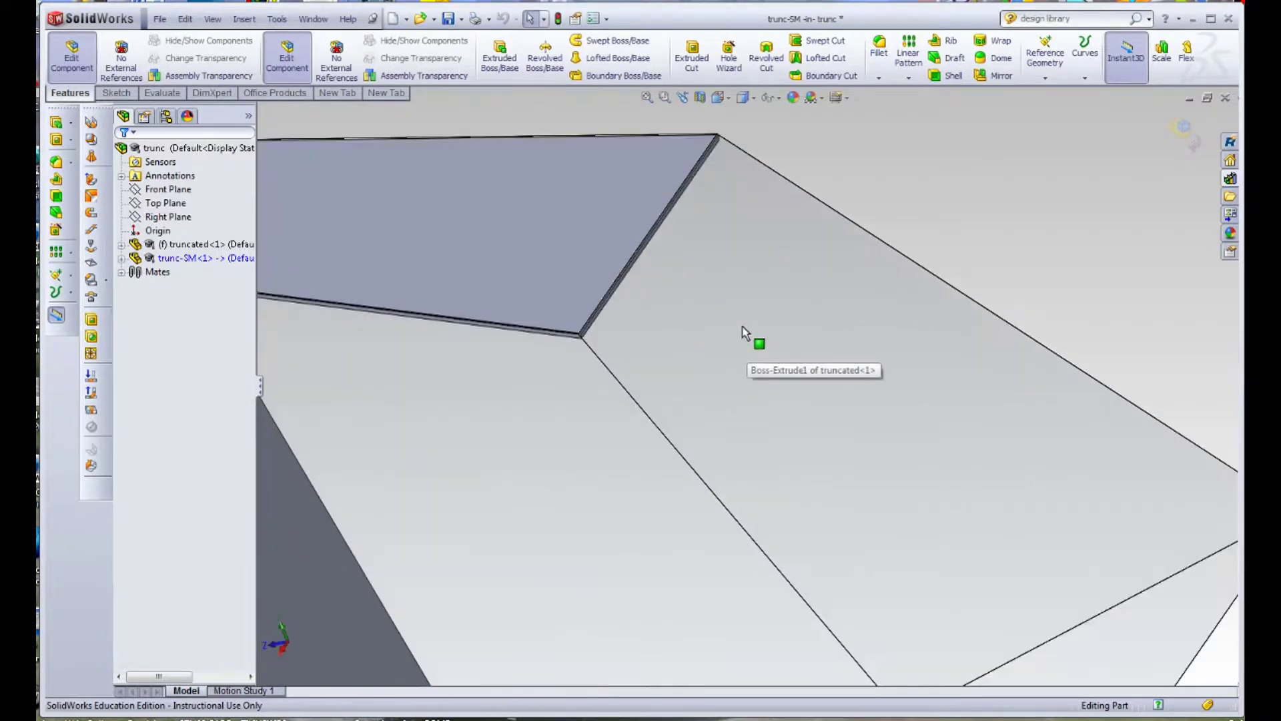
{"action": "left_click", "coordinate": [636, 268]}
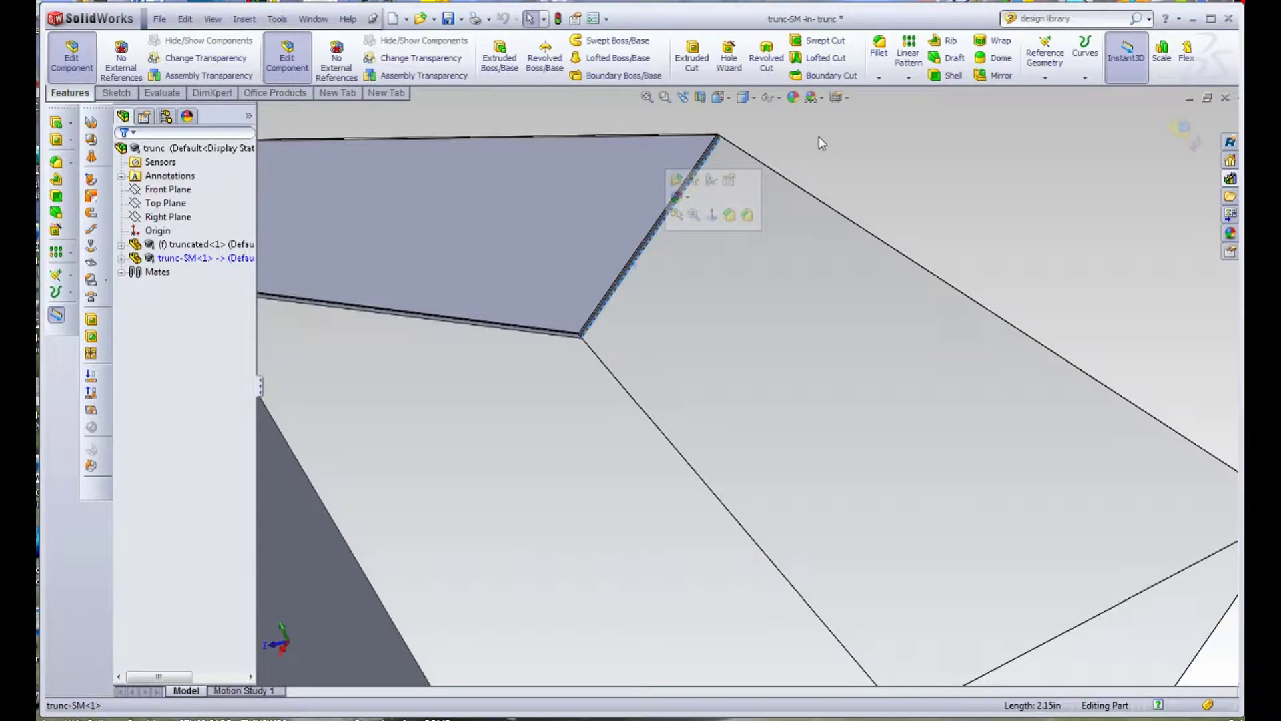
{"action": "left_click", "coordinate": [92, 180]}
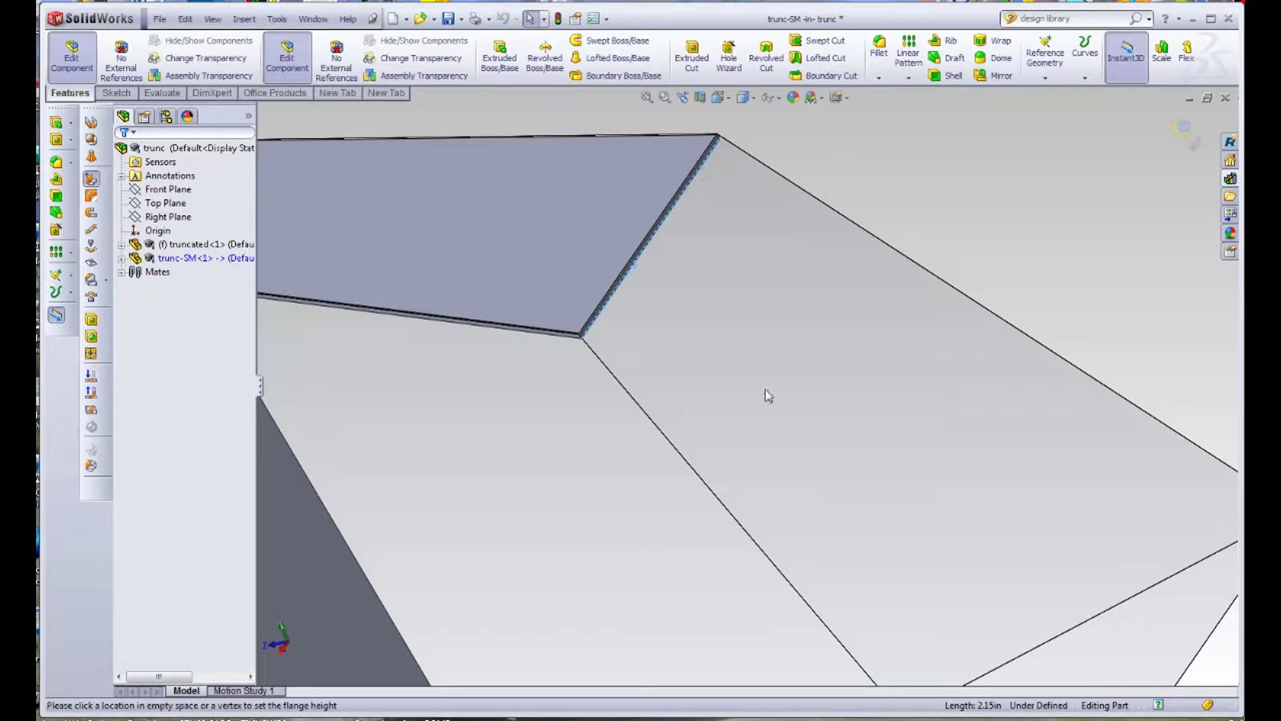
{"action": "scroll", "coordinate": [847, 421], "scroll_direction": "up", "scroll_amount": 5}
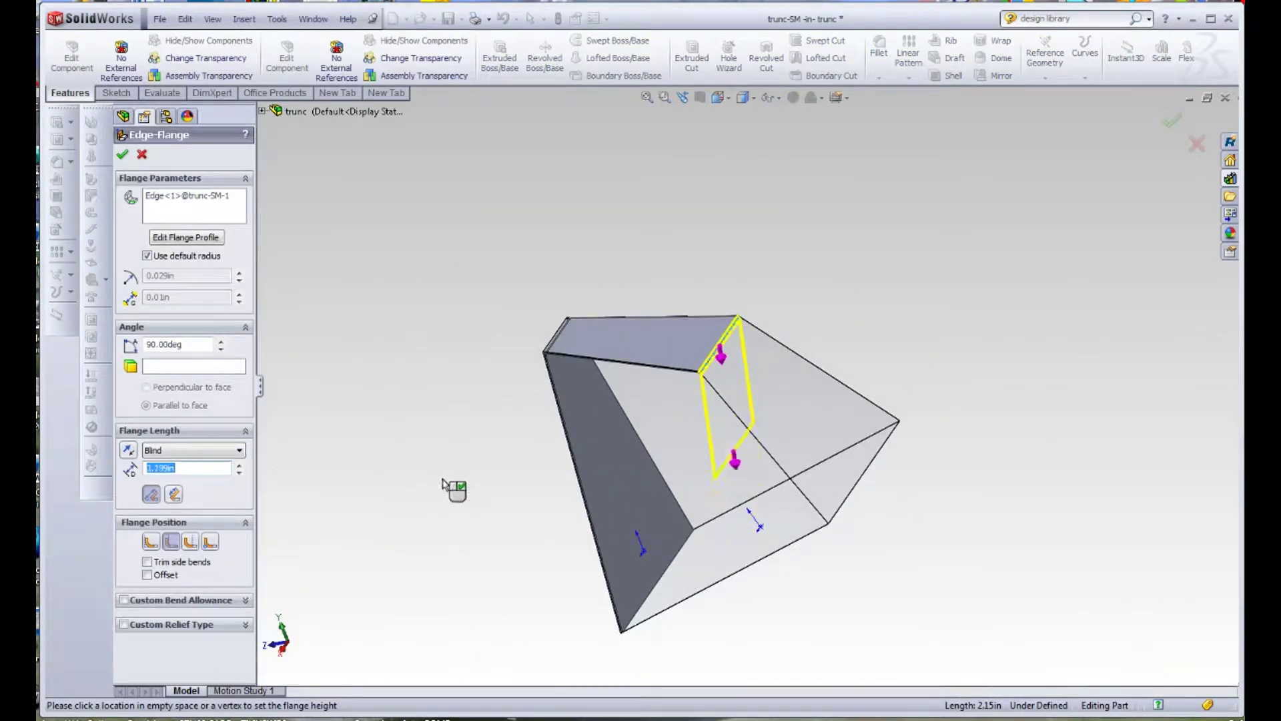
{"action": "left_click", "coordinate": [197, 451]}
{"action": "left_click", "coordinate": [191, 475]}
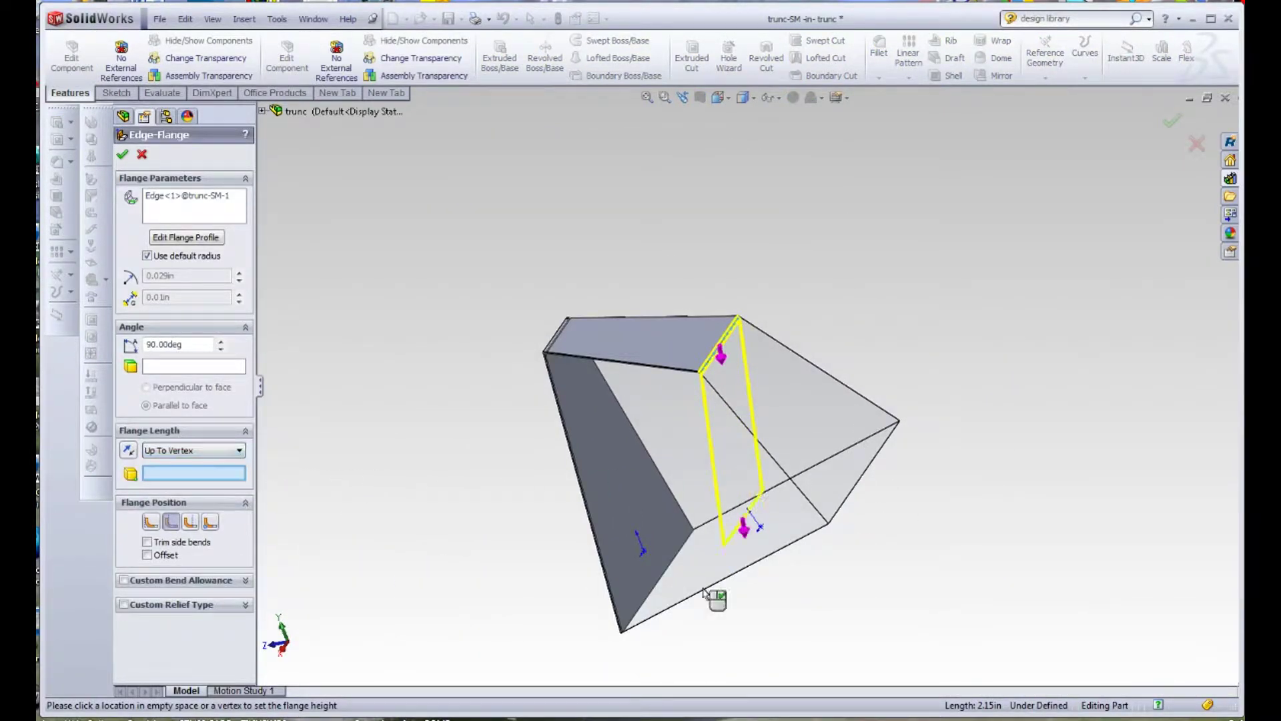
{"action": "scroll", "coordinate": [873, 538], "scroll_direction": "down", "scroll_amount": 5}
{"action": "left_click", "coordinate": [744, 463]}
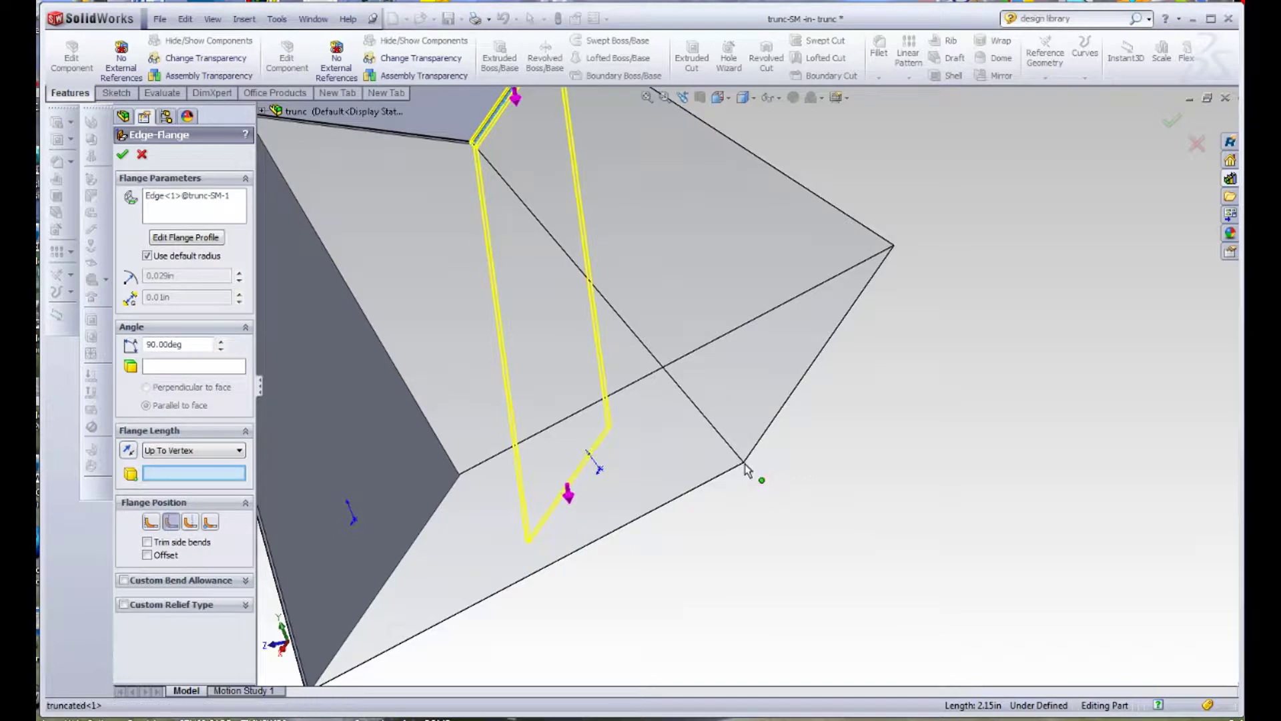
{"action": "left_click", "coordinate": [176, 366]}
{"action": "left_click", "coordinate": [662, 242]}
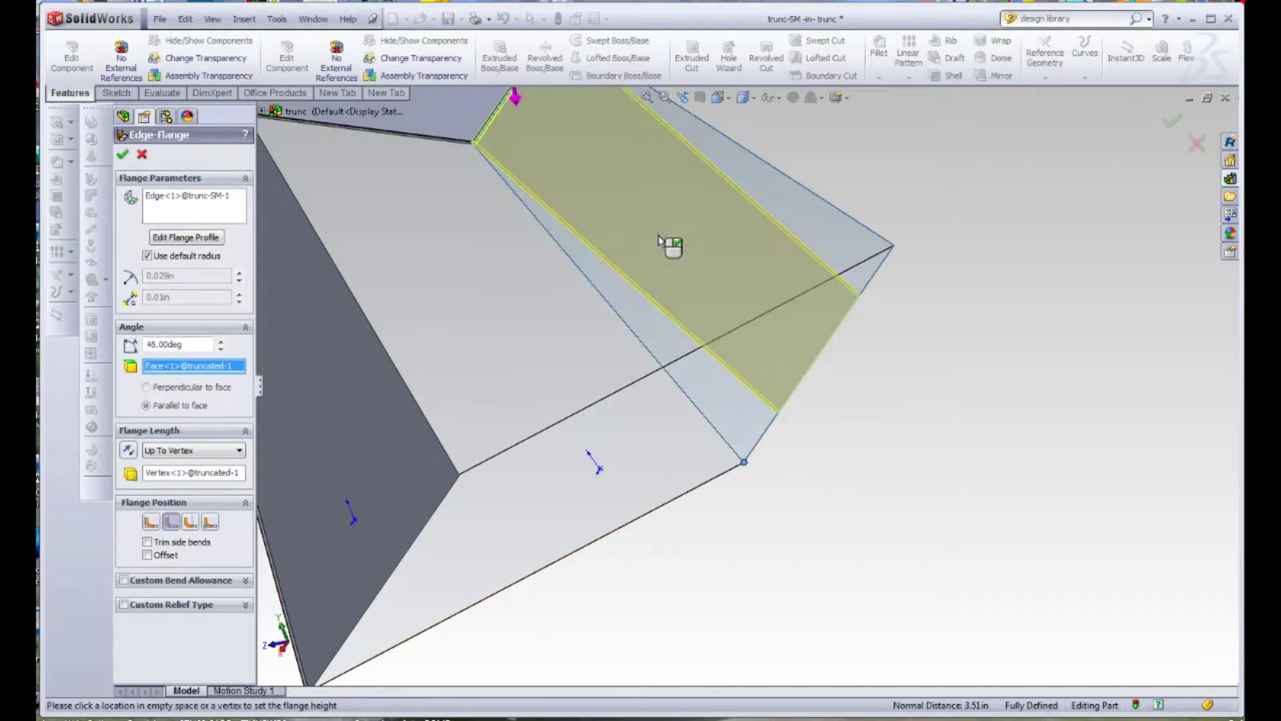
- Compare the Material Inside, Material Outside, Bend Outside and Bend from Virtual Sharp flange positions against the solid in the Right view
{"action": "left_click", "coordinate": [718, 99]}
{"action": "left_click", "coordinate": [757, 135]}
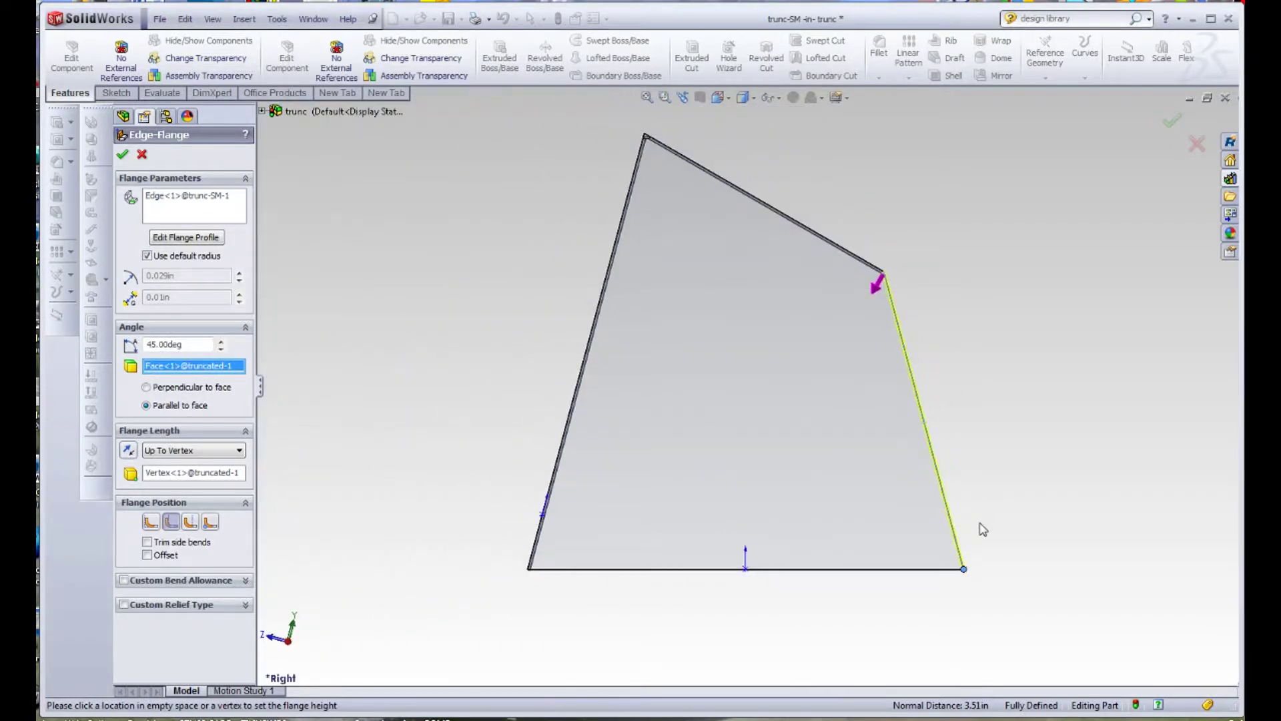
{"action": "scroll", "coordinate": [818, 443], "scroll_direction": "down", "scroll_amount": 5}
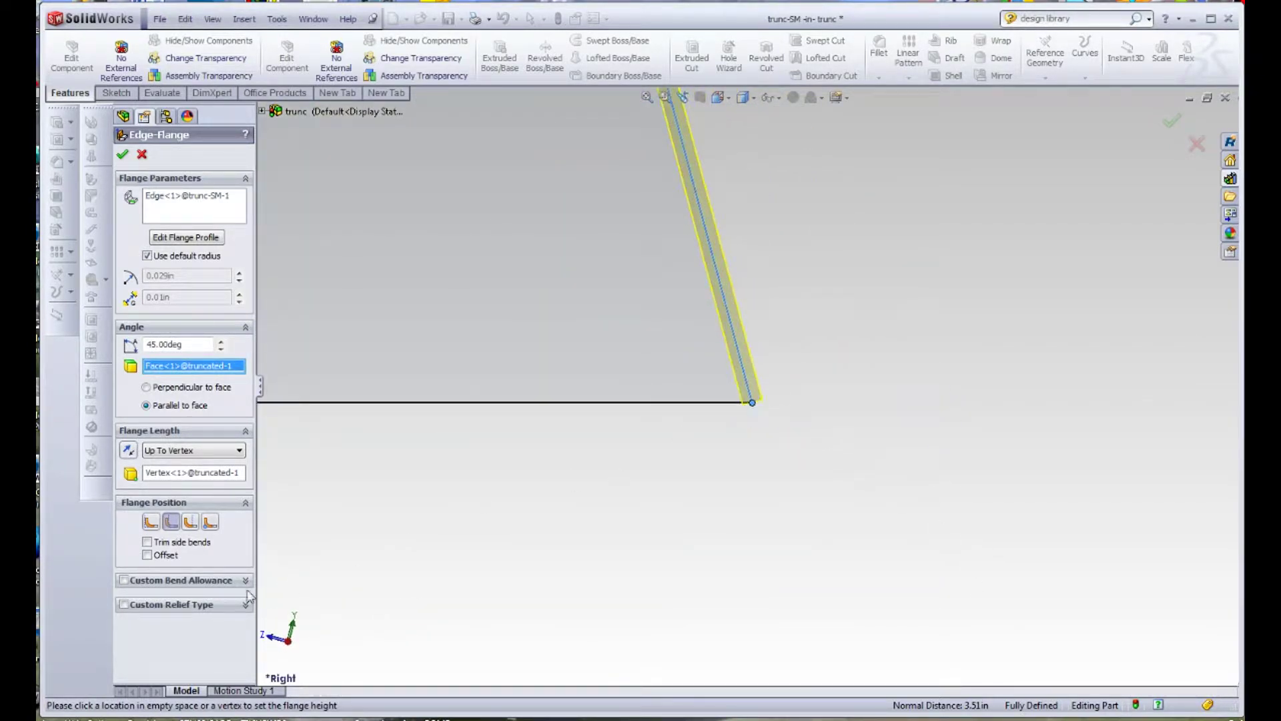
{"action": "scroll", "coordinate": [550, 380], "scroll_direction": "up", "scroll_amount": 6}
{"action": "scroll", "coordinate": [708, 280], "scroll_direction": "down", "scroll_amount": 3}
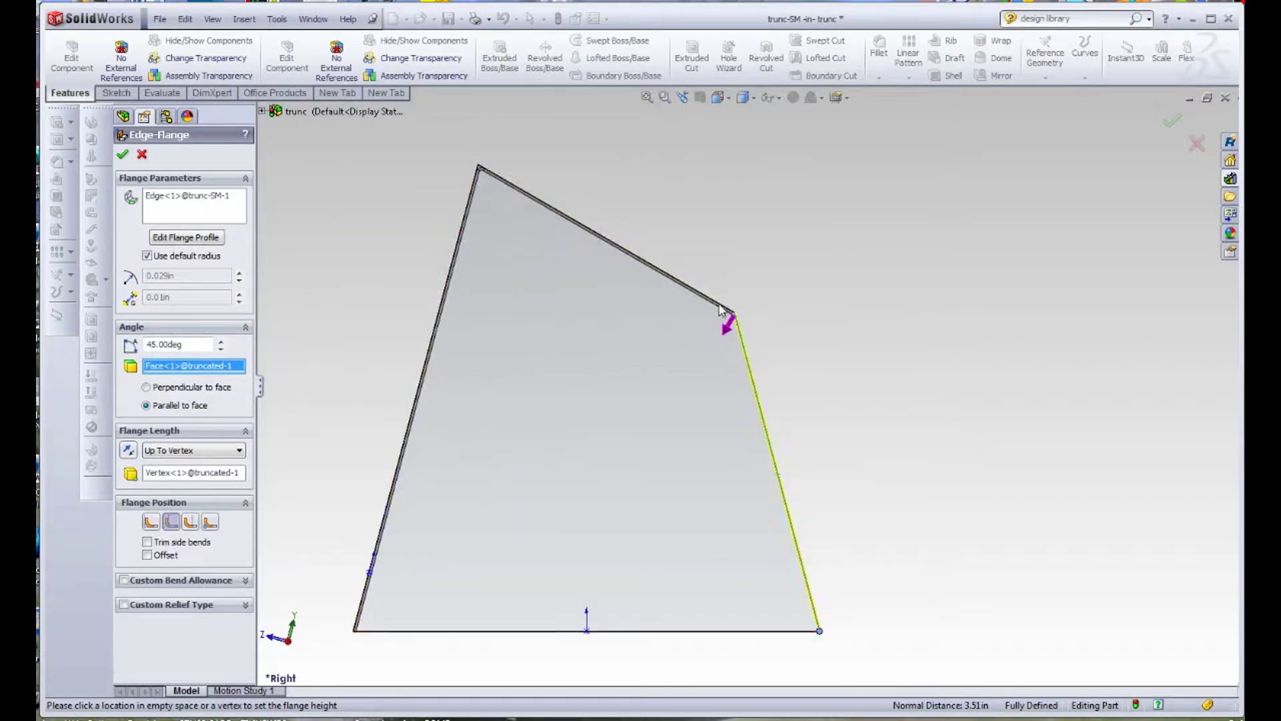
{"action": "scroll", "coordinate": [721, 309], "scroll_direction": "down", "scroll_amount": 5}
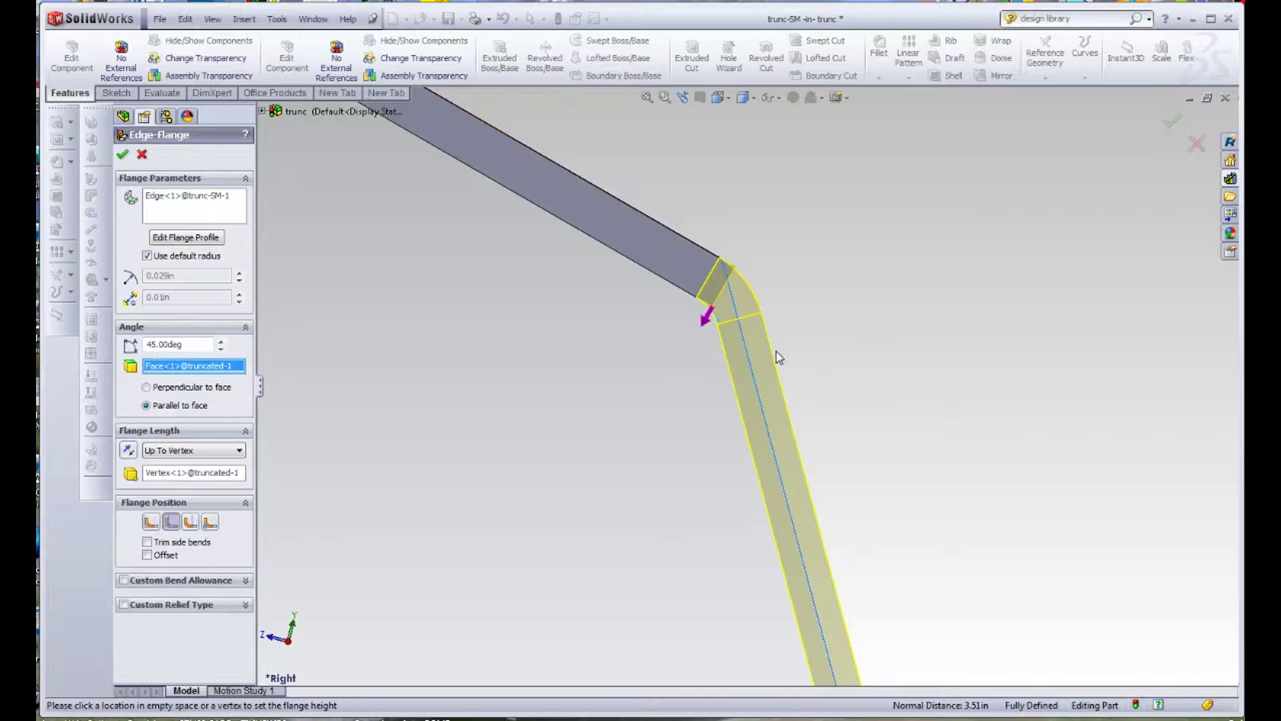
{"action": "left_click", "coordinate": [152, 523]}
{"action": "left_click", "coordinate": [192, 524]}
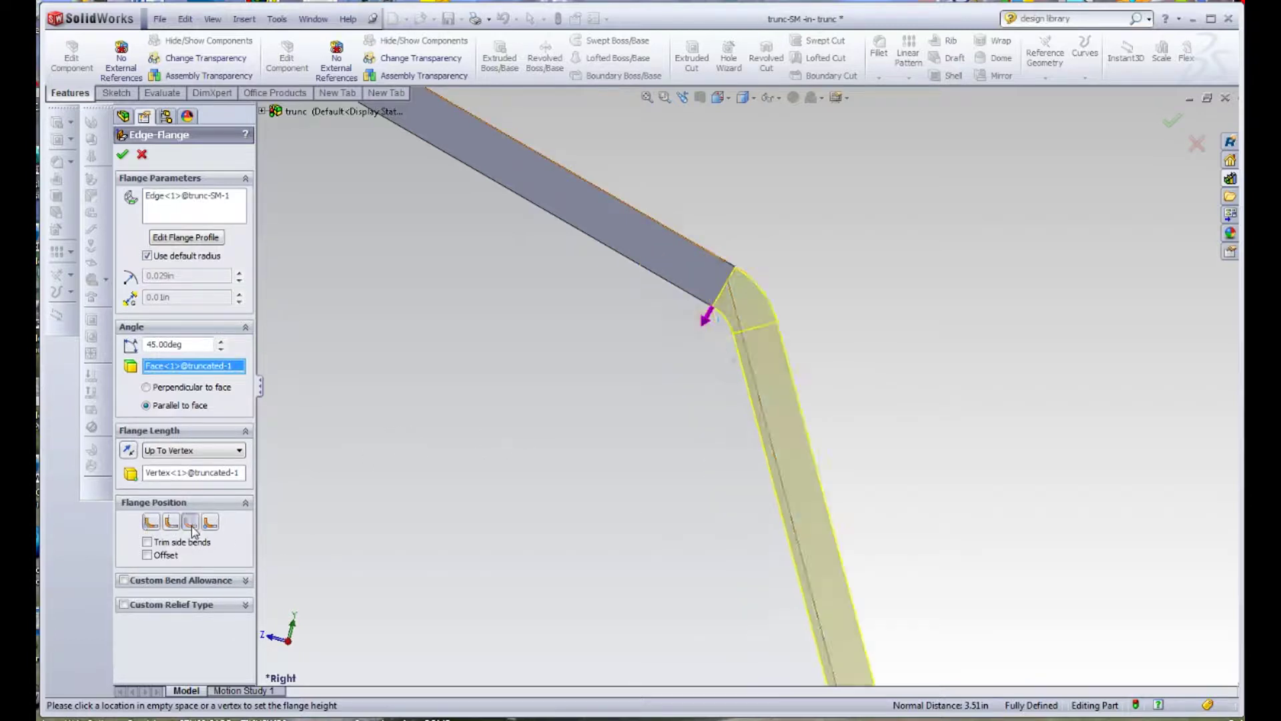
{"action": "left_click", "coordinate": [209, 523]}
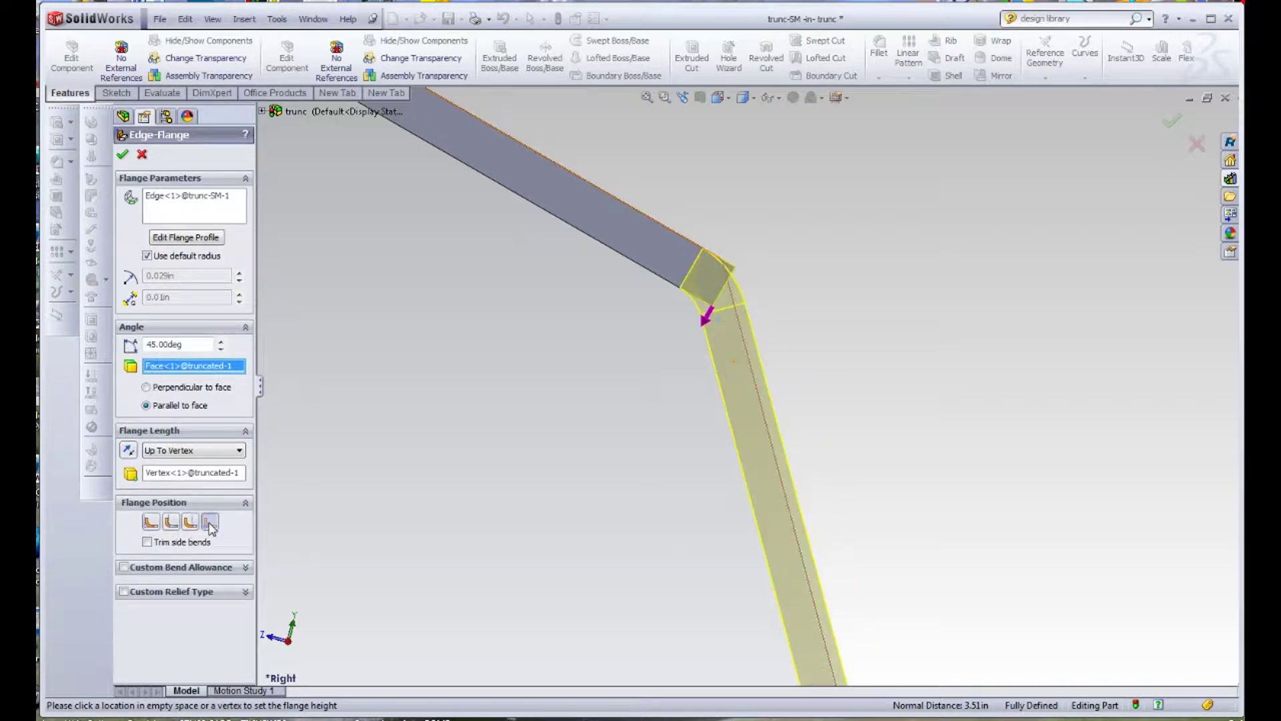
{"action": "left_click", "coordinate": [172, 523]}
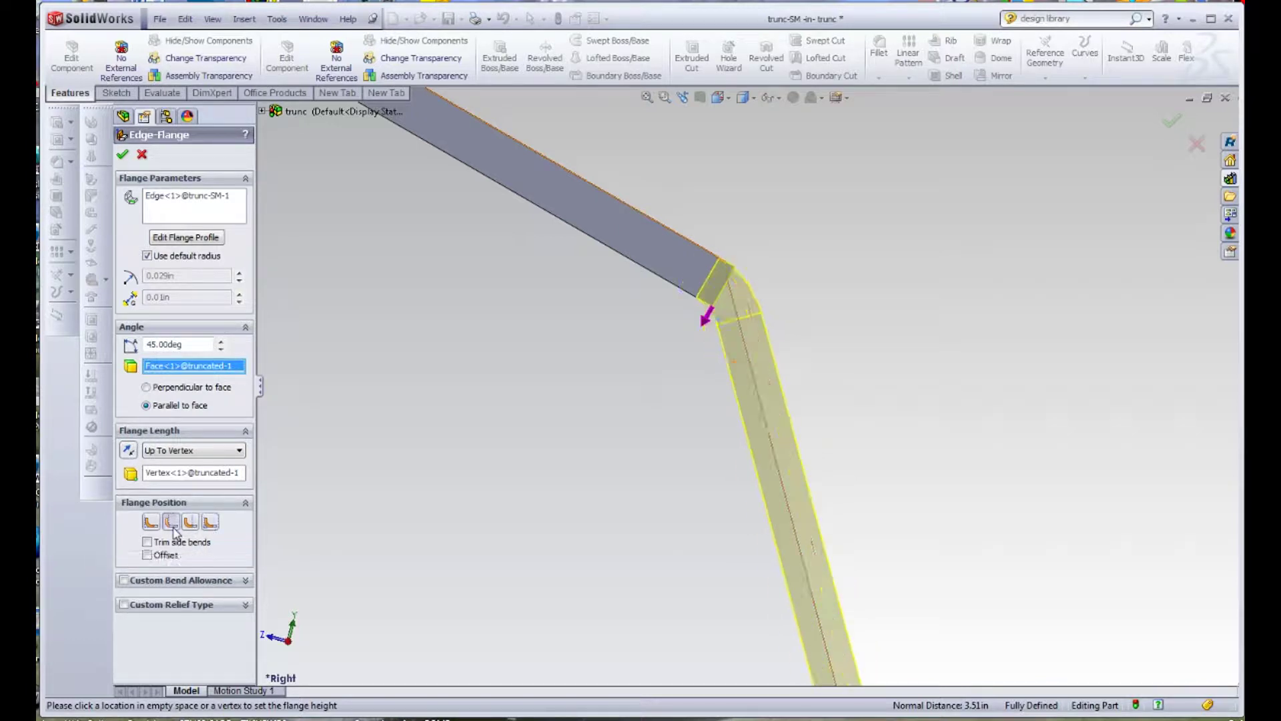
{"action": "left_click", "coordinate": [209, 523]}
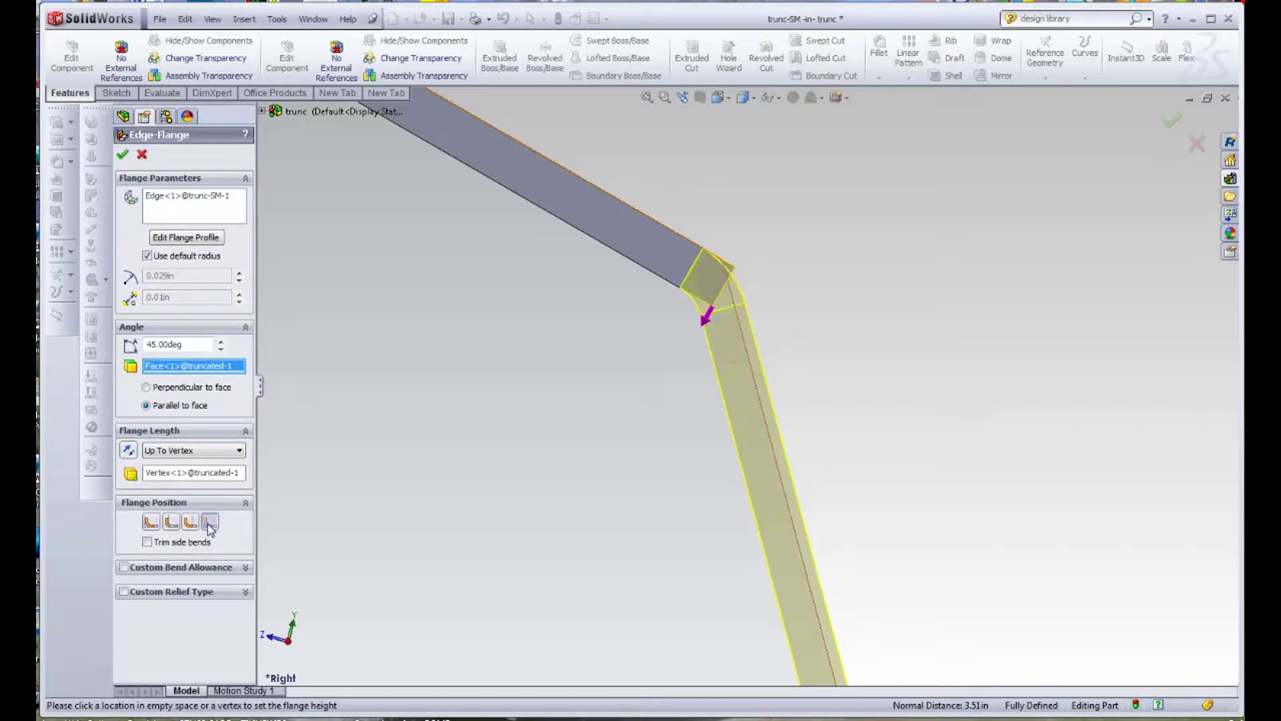
{"action": "left_click", "coordinate": [190, 523]}
{"action": "left_click", "coordinate": [172, 524]}
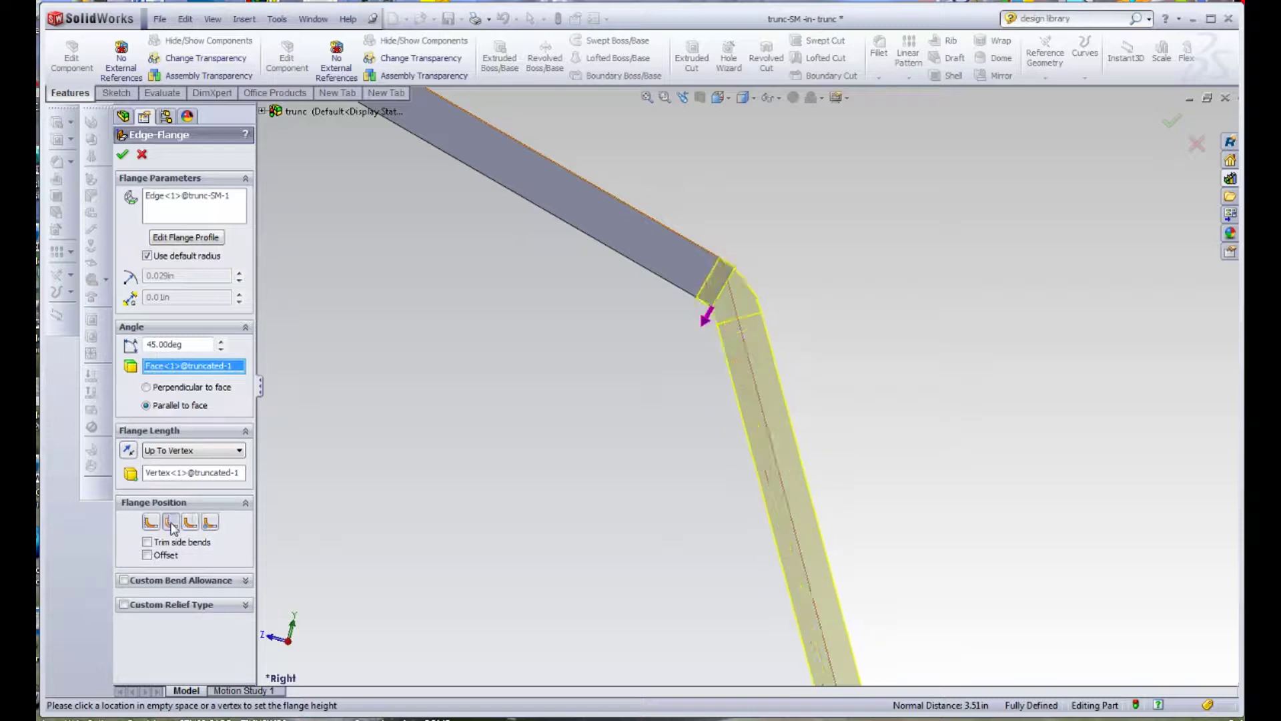
{"action": "left_click", "coordinate": [151, 523]}
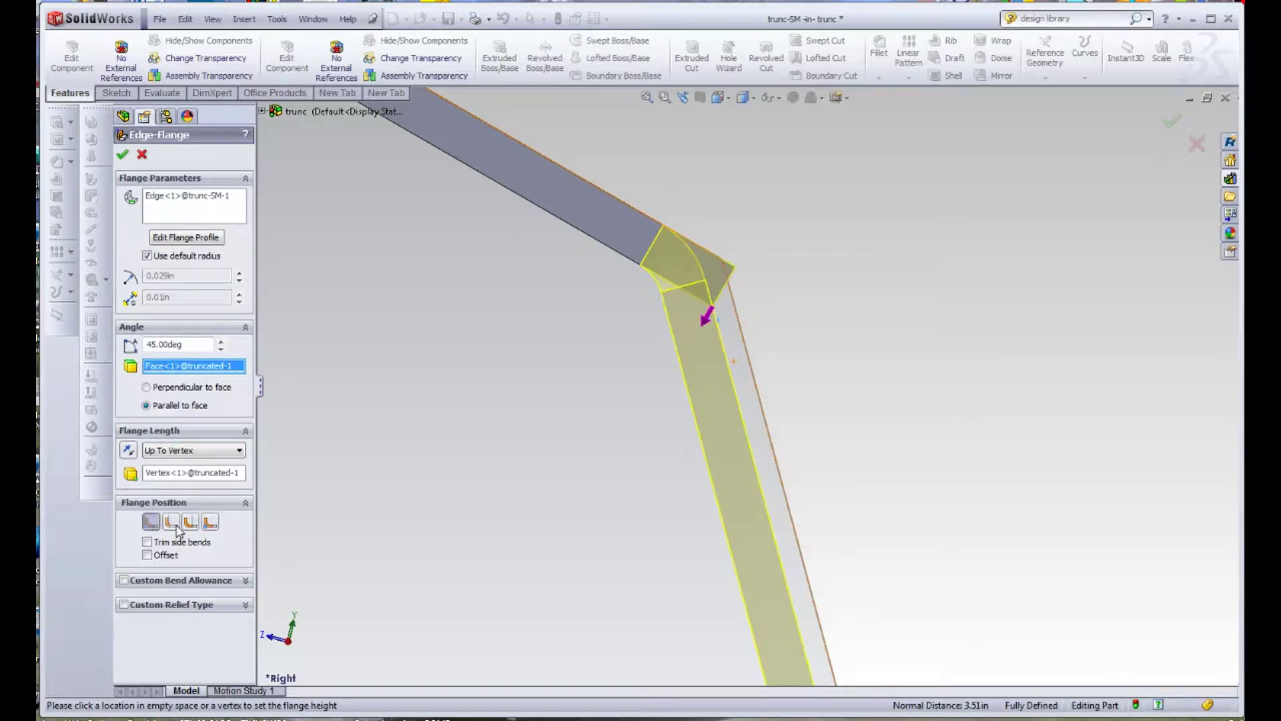
- Enable a custom bend allowance with K-Factor 0.5 and try the Bend Outside flange position
{"action": "left_click", "coordinate": [124, 581]}
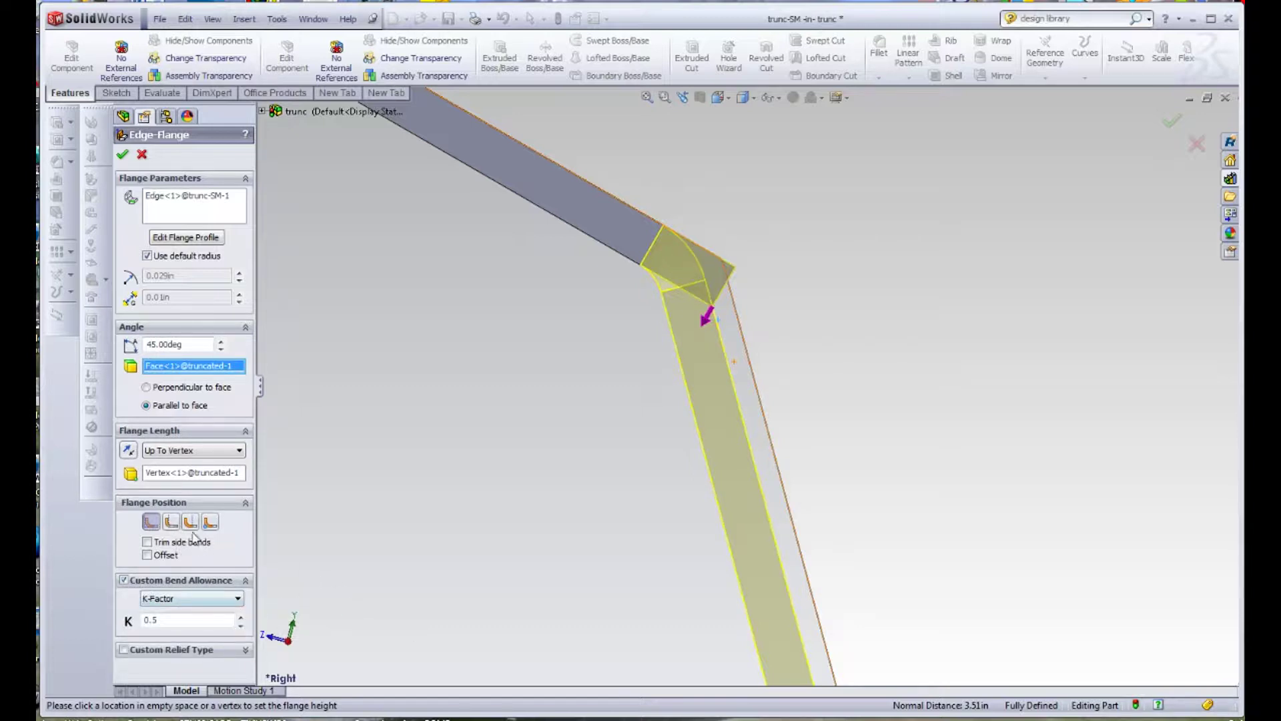
{"action": "left_click", "coordinate": [172, 523]}
{"action": "left_click", "coordinate": [191, 524]}
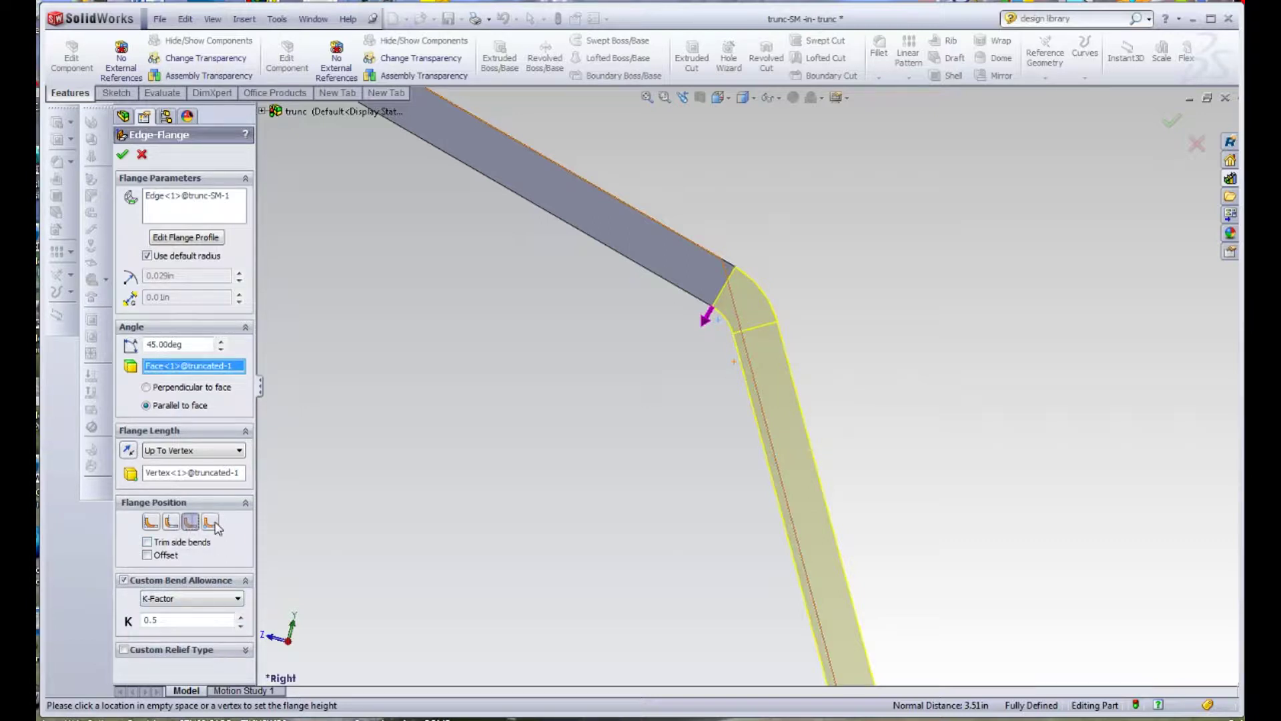
- Set the flange position to Material Outside and try the Offset option, leaving it off
{"action": "left_click", "coordinate": [164, 556]}
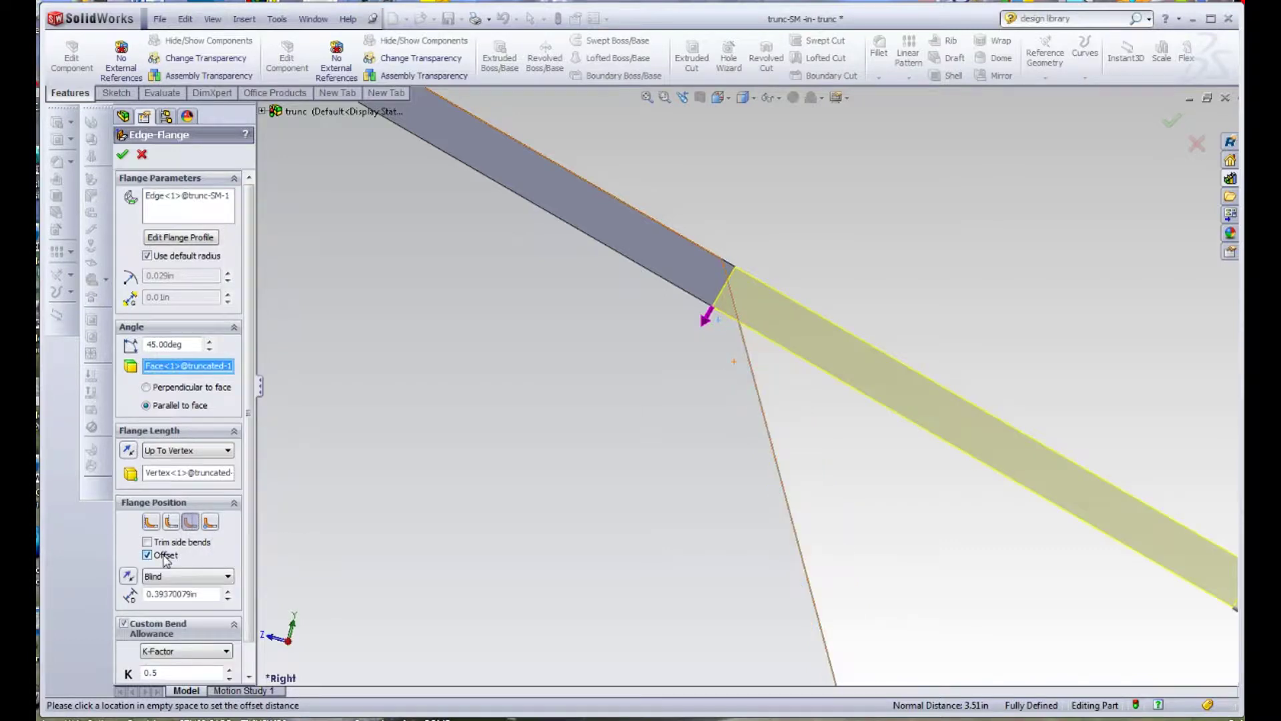
{"action": "left_click", "coordinate": [164, 556]}
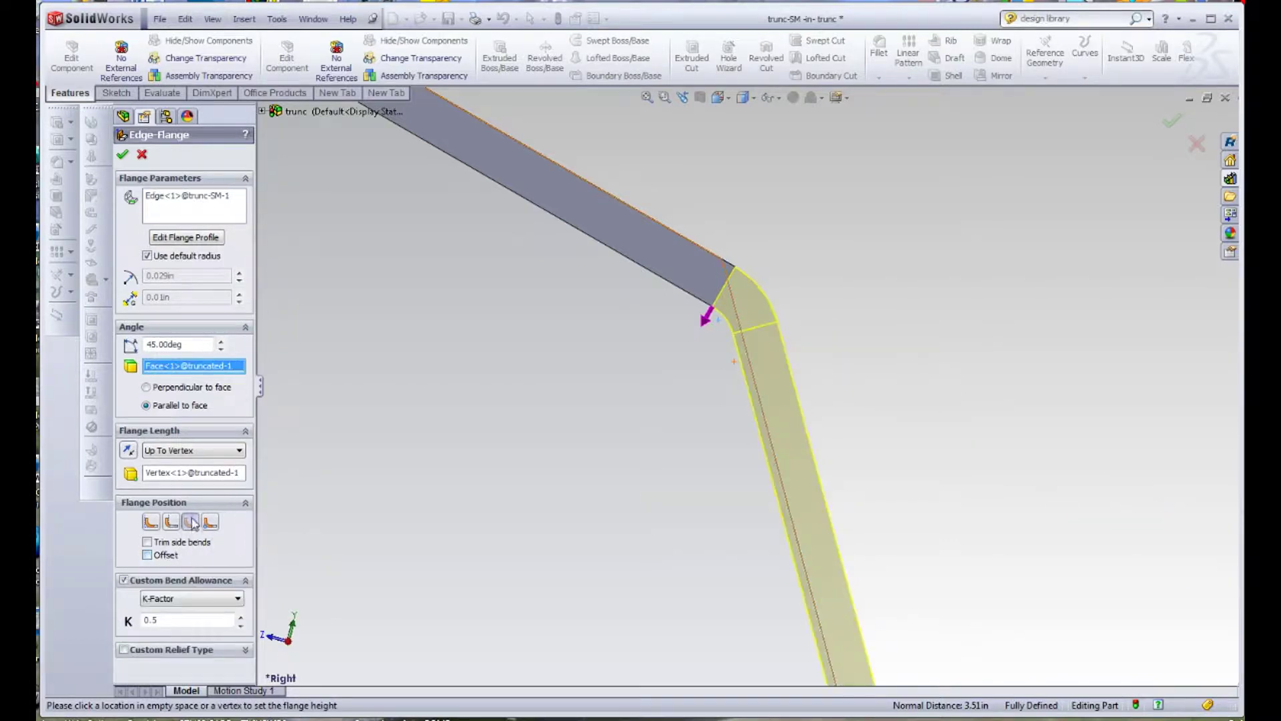
{"action": "left_click", "coordinate": [172, 522]}
{"action": "left_click", "coordinate": [158, 561]}
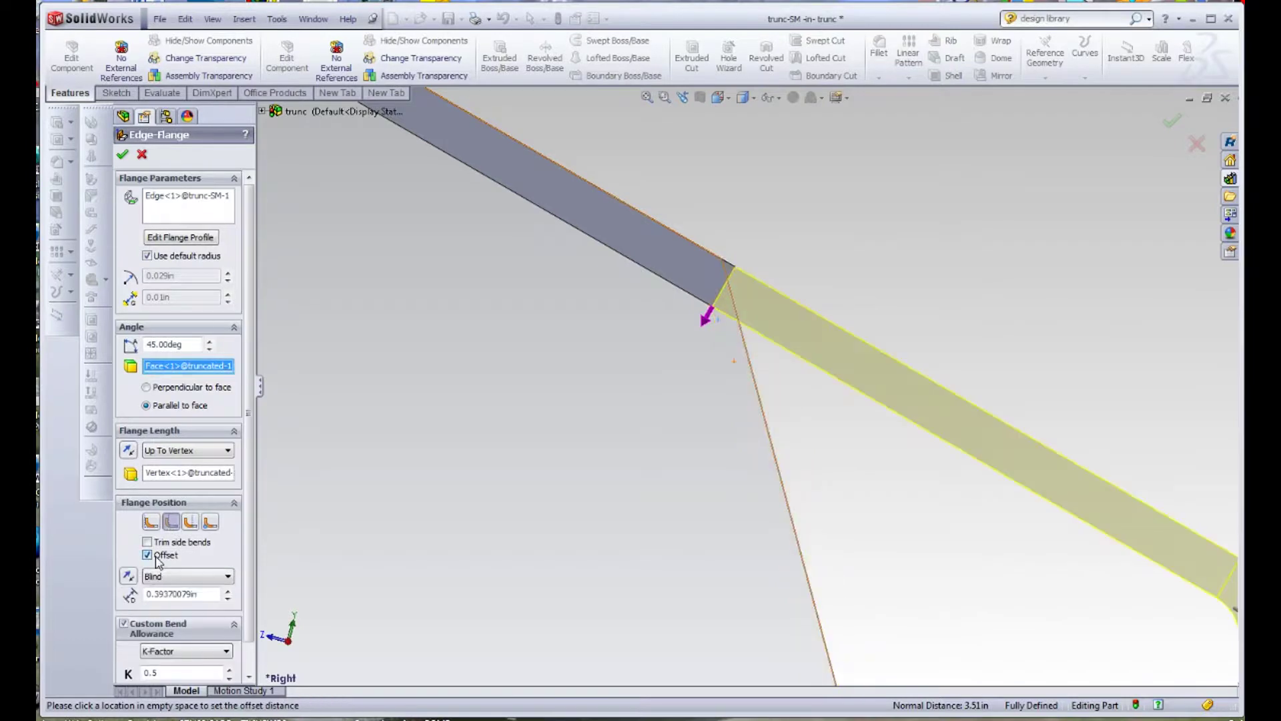
{"action": "left_click", "coordinate": [148, 556]}
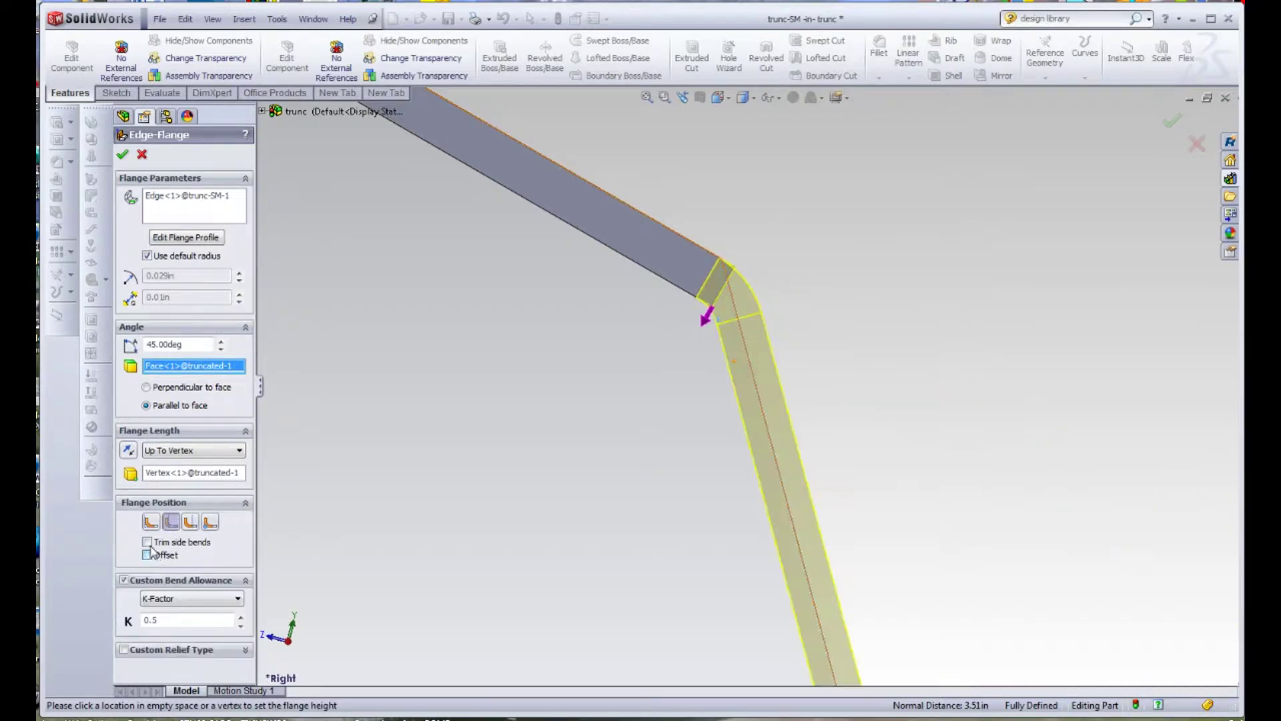
- Set the flange position to Bend from Virtual Sharp with side bends trimmed, and complete the back edge flange
{"action": "left_click", "coordinate": [148, 555]}
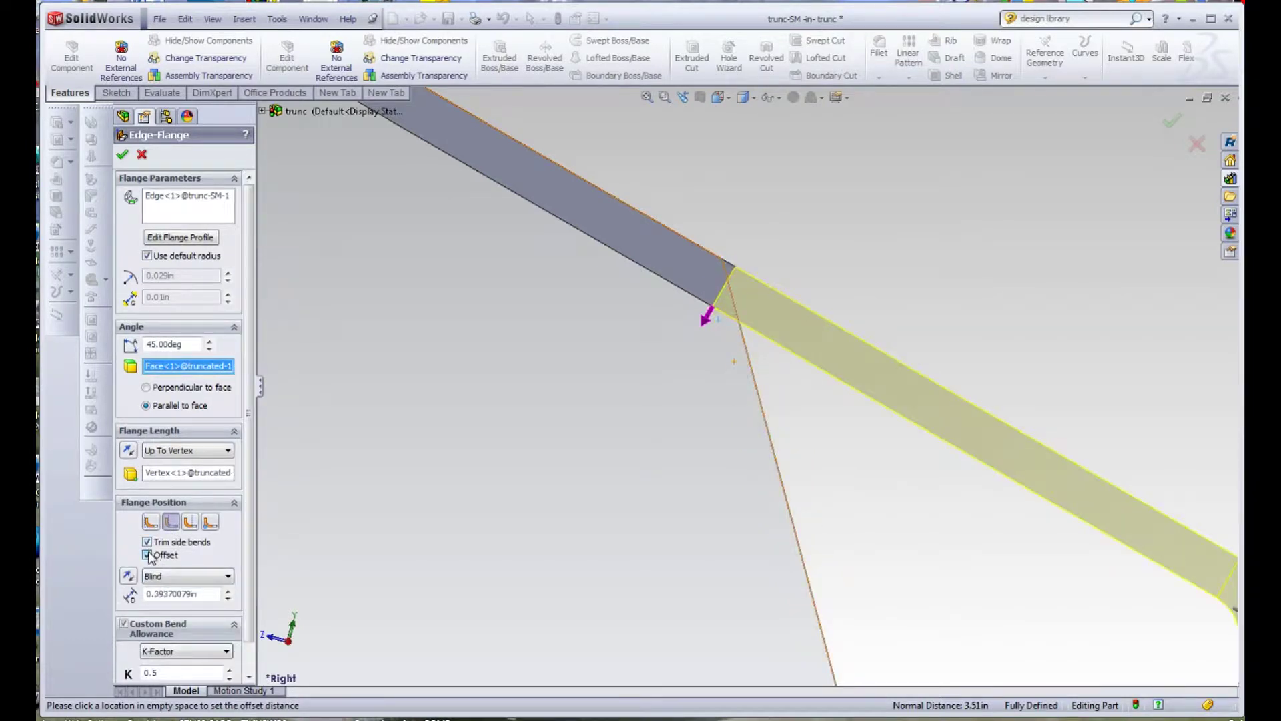
{"action": "left_click", "coordinate": [148, 556]}
{"action": "left_click", "coordinate": [210, 521]}
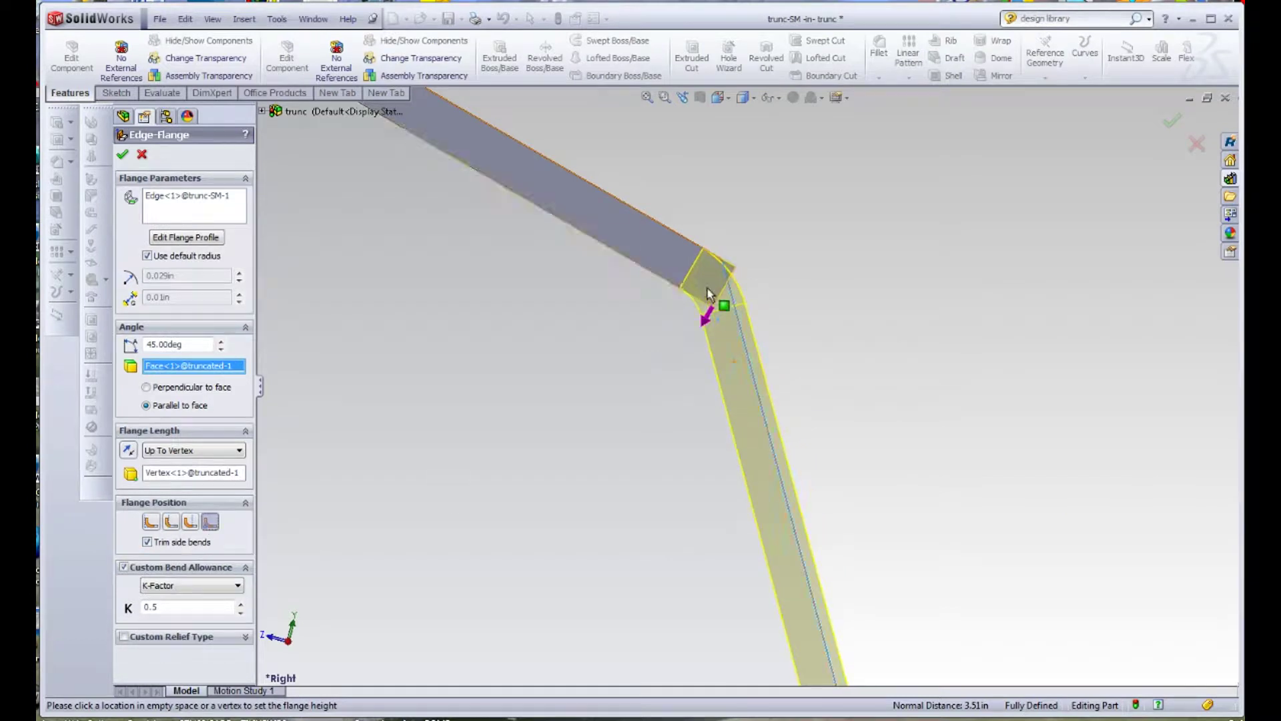
{"action": "left_click", "coordinate": [124, 154]}
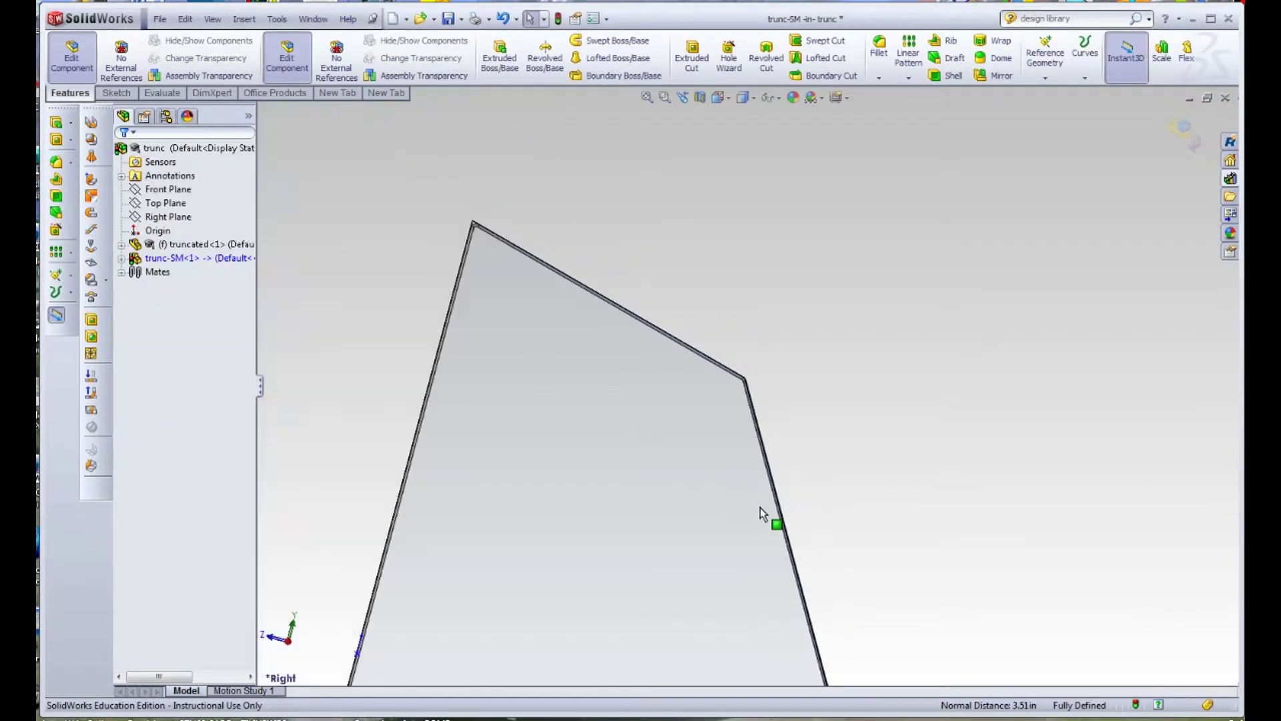
- Start a sketch on the outer face of the back flange and orient the view normal to that face
{"action": "scroll", "coordinate": [810, 536], "scroll_direction": "up", "scroll_amount": 3}
{"action": "scroll", "coordinate": [817, 546], "scroll_direction": "down", "scroll_amount": 1}
{"action": "middle_click_drag", "start_coordinate": [818, 546], "coordinate": [681, 492]}
{"action": "scroll", "coordinate": [653, 422], "scroll_direction": "down", "scroll_amount": 5}
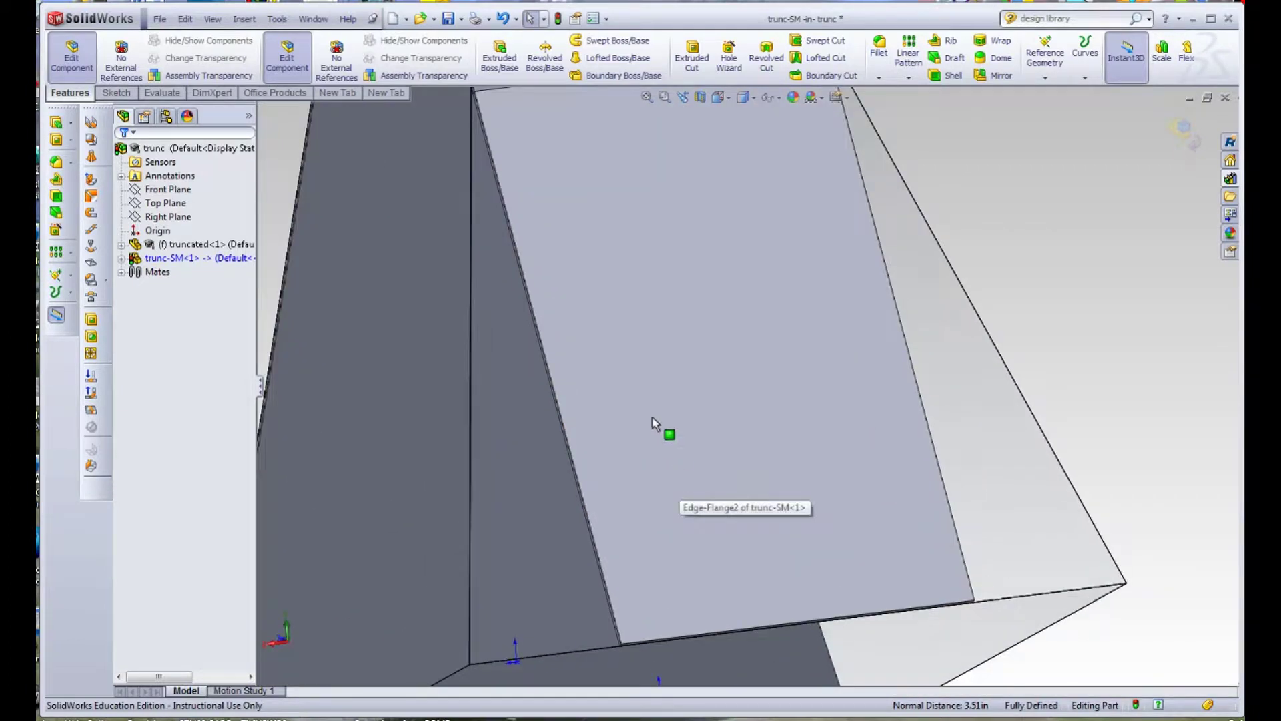
{"action": "scroll", "coordinate": [652, 422], "scroll_direction": "up", "scroll_amount": 3}
{"action": "left_click", "coordinate": [711, 344]}
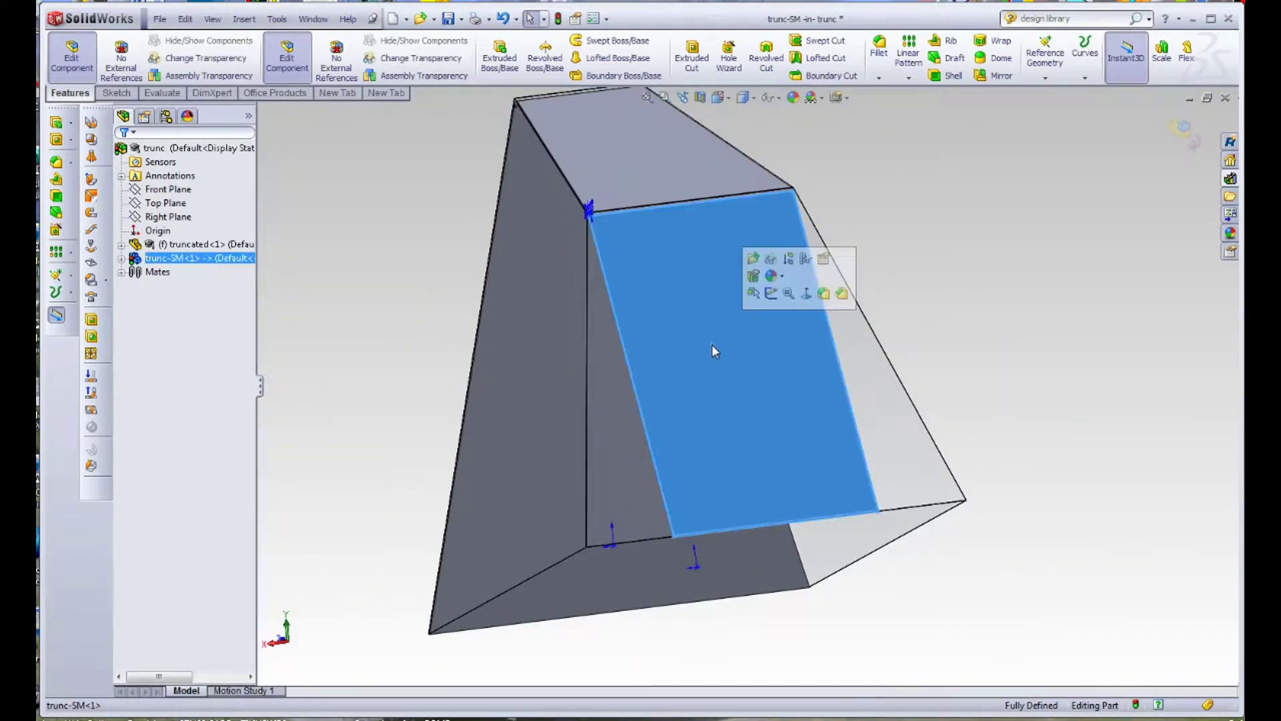
{"action": "left_click", "coordinate": [119, 94]}
{"action": "left_click", "coordinate": [494, 56]}
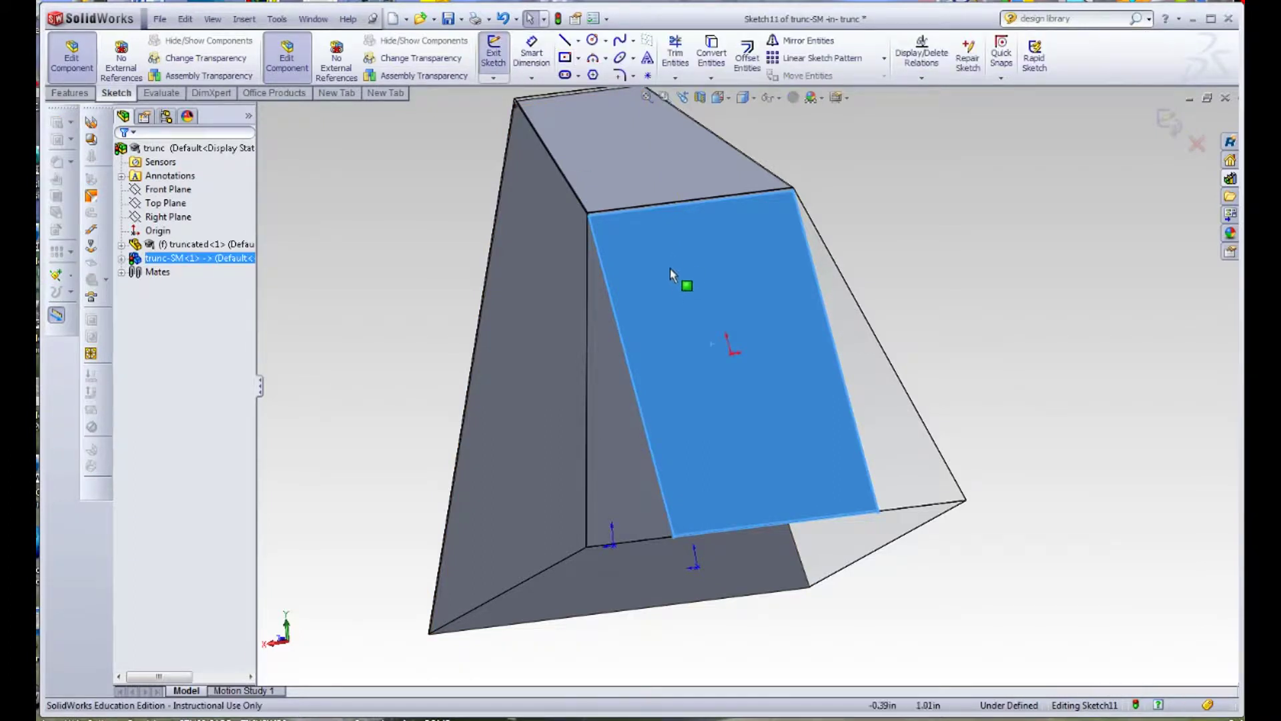
{"action": "scroll", "coordinate": [739, 328], "scroll_direction": "up", "scroll_amount": 5}
{"action": "left_click", "coordinate": [719, 98]}
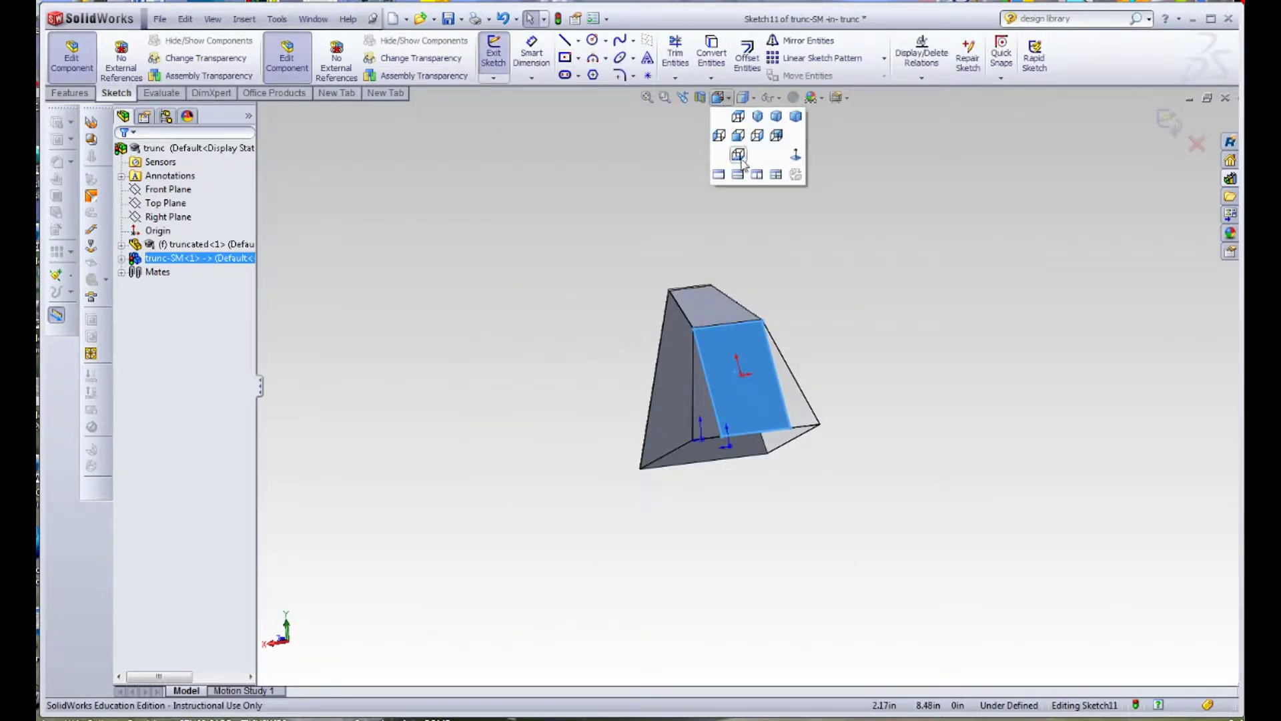
{"action": "left_click", "coordinate": [741, 158]}
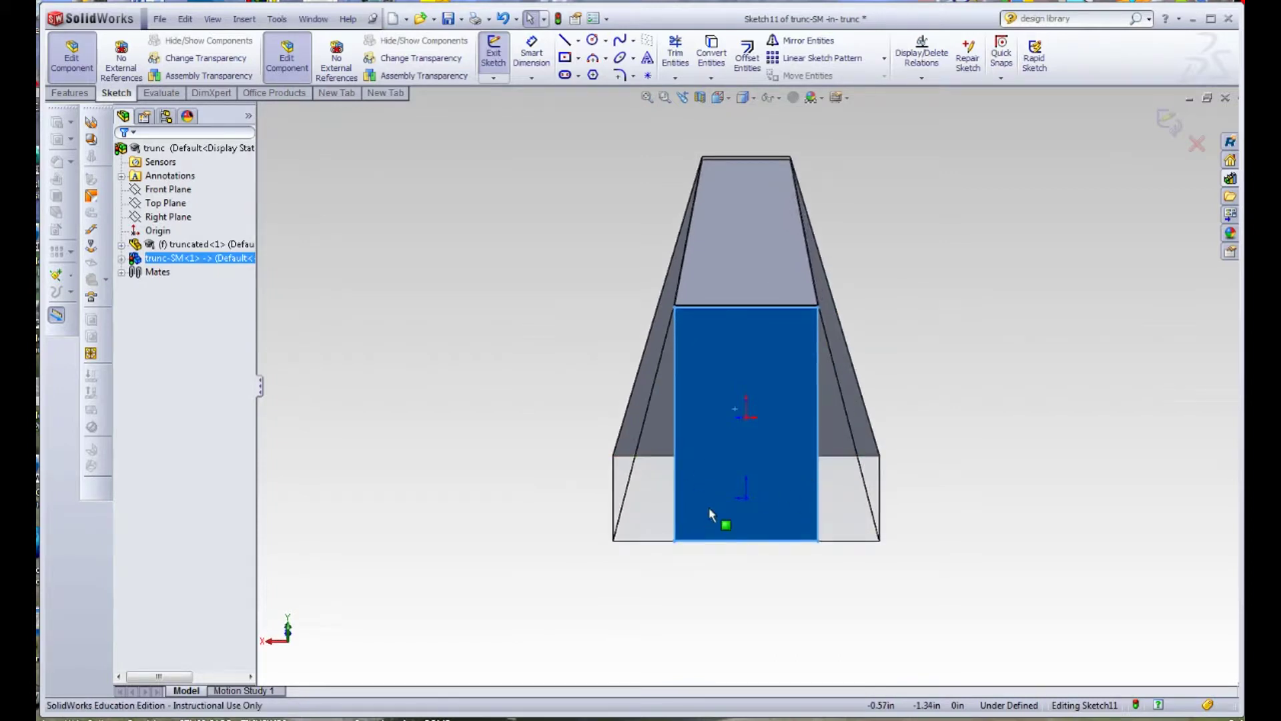
- Show the model in an unshaded wireframe display so the solid's edges can be picked behind the flange
{"action": "scroll", "coordinate": [701, 510], "scroll_direction": "down", "scroll_amount": 3}
{"action": "scroll", "coordinate": [675, 492], "scroll_direction": "down", "scroll_amount": 4}
{"action": "scroll", "coordinate": [654, 467], "scroll_direction": "up", "scroll_amount": 5}
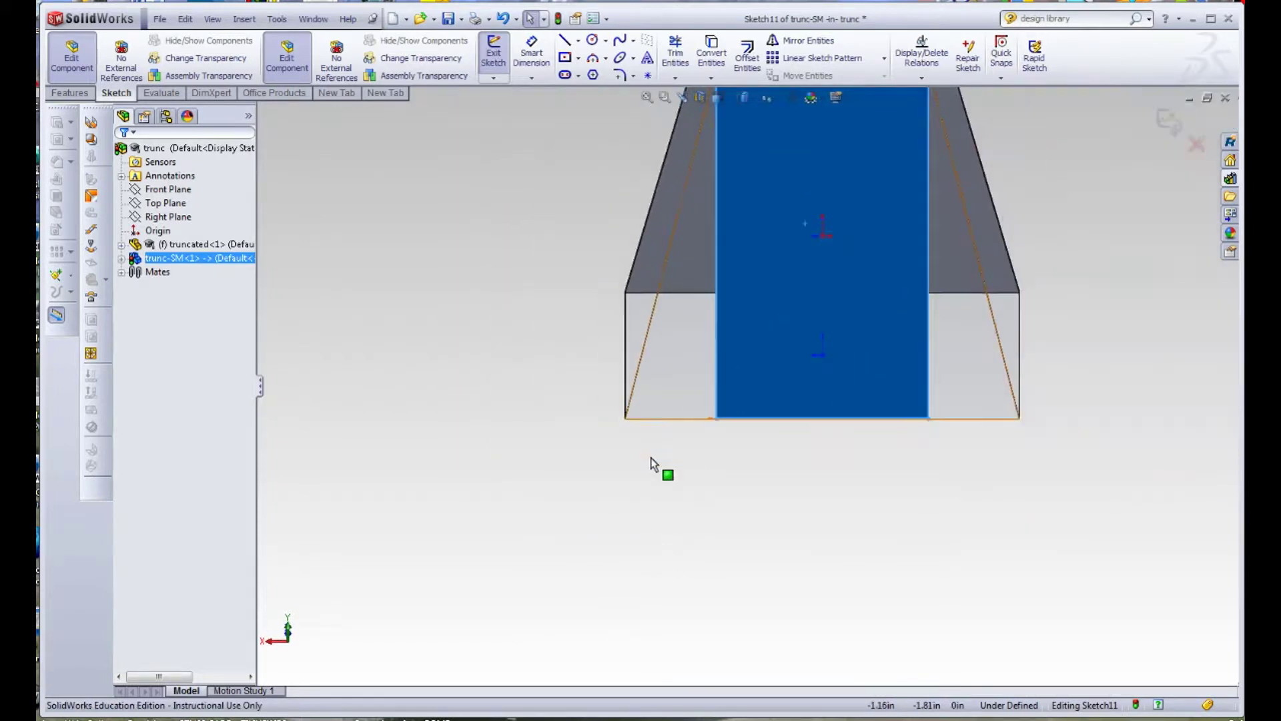
{"action": "scroll", "coordinate": [737, 314], "scroll_direction": "up", "scroll_amount": 3}
{"action": "scroll", "coordinate": [753, 343], "scroll_direction": "down", "scroll_amount": 3}
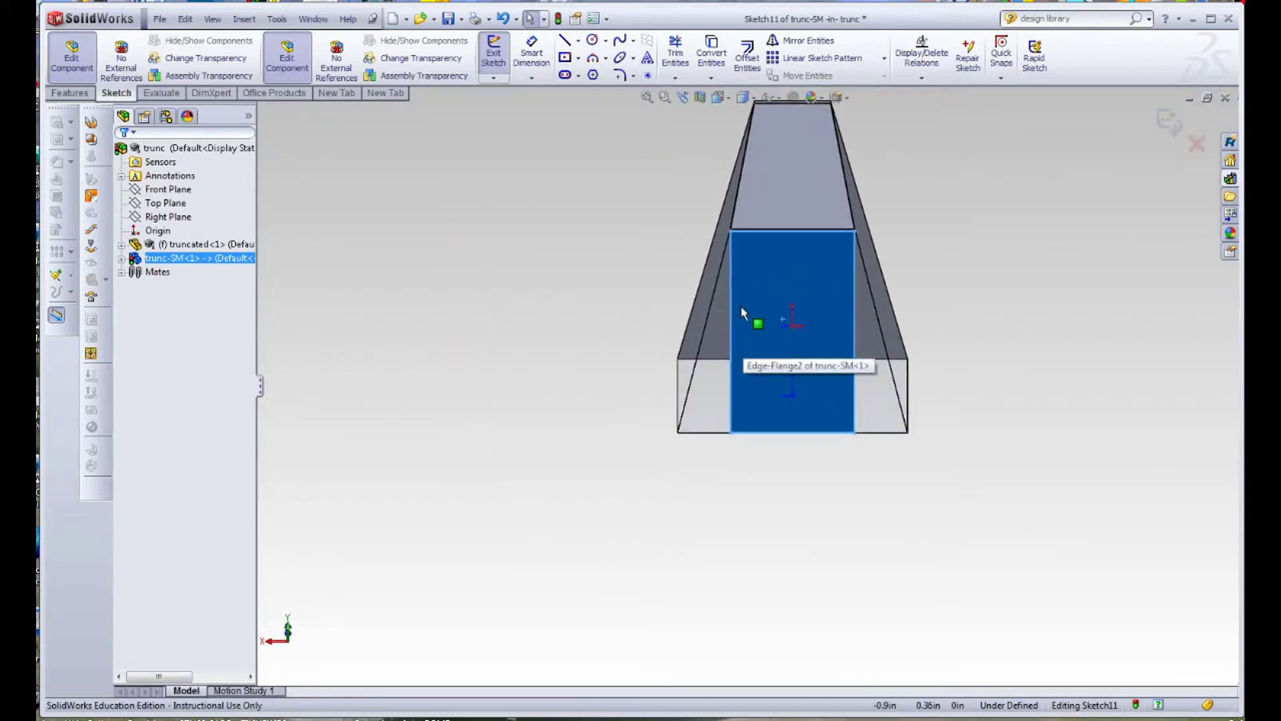
{"action": "scroll", "coordinate": [741, 308], "scroll_direction": "down", "scroll_amount": 5}
{"action": "scroll", "coordinate": [755, 309], "scroll_direction": "up", "scroll_amount": 2}
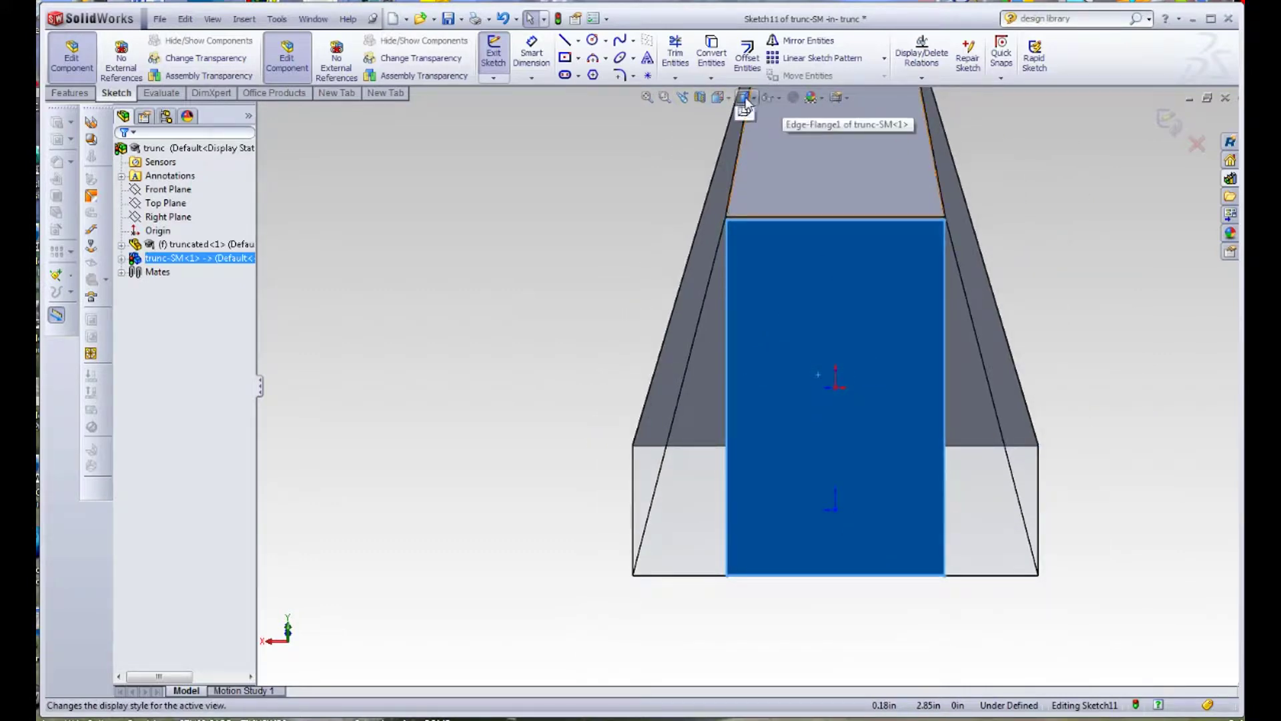
{"action": "left_click", "coordinate": [743, 167]}
- Offset the solid's slanted back edge beside the flange by 0.02 in, reversed inward toward the flange
{"action": "scroll", "coordinate": [767, 316], "scroll_direction": "up", "scroll_amount": 3}
{"action": "scroll", "coordinate": [754, 307], "scroll_direction": "down", "scroll_amount": 5}
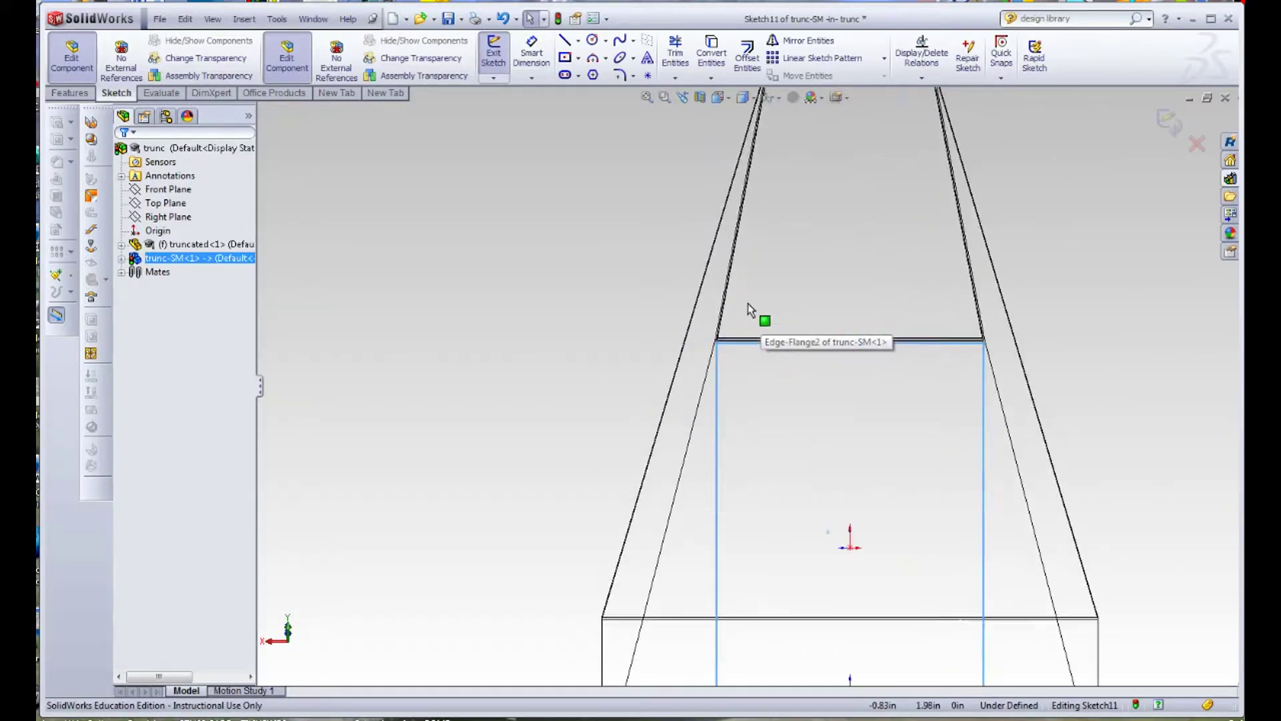
{"action": "scroll", "coordinate": [748, 308], "scroll_direction": "down", "scroll_amount": 6}
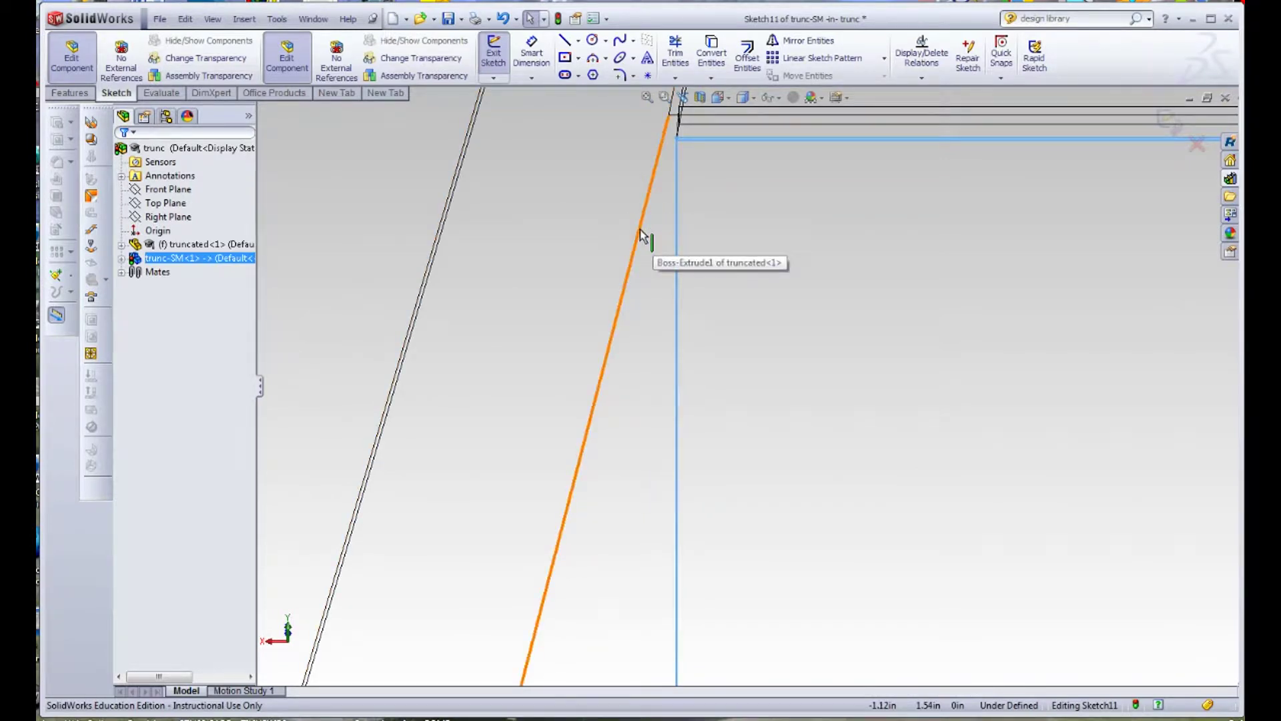
{"action": "left_click", "coordinate": [641, 235]}
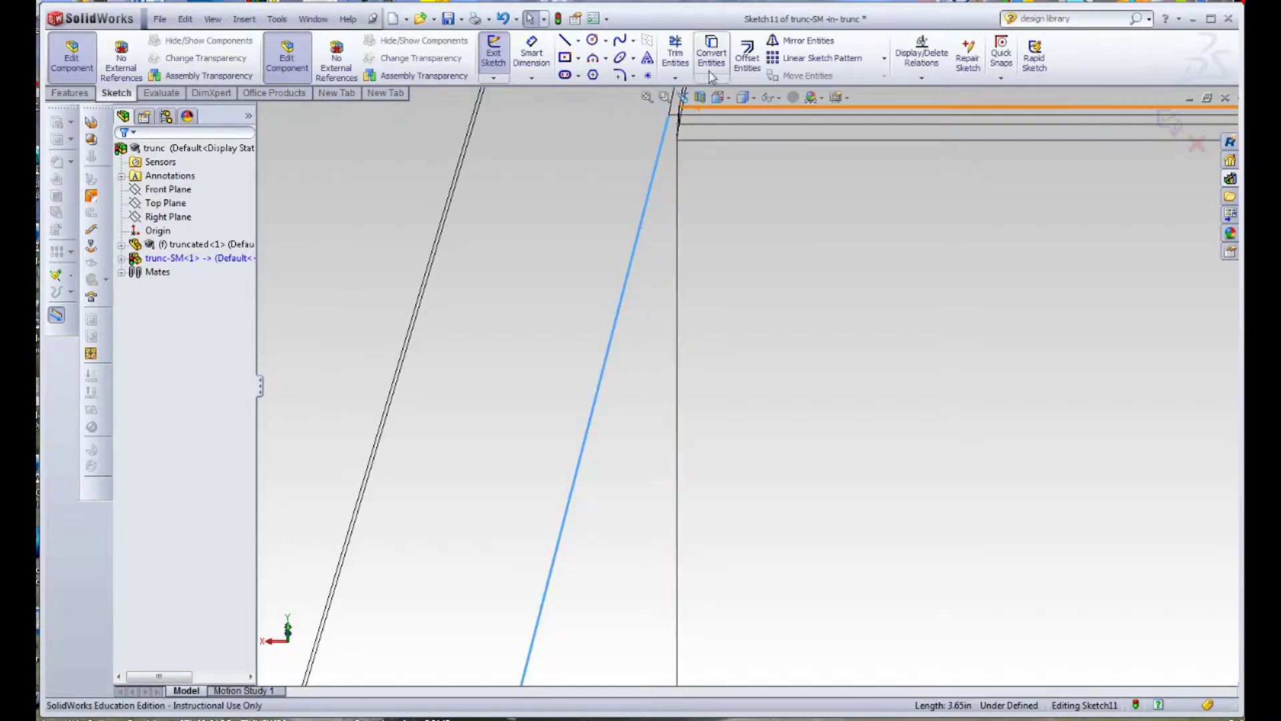
{"action": "left_click", "coordinate": [748, 57]}
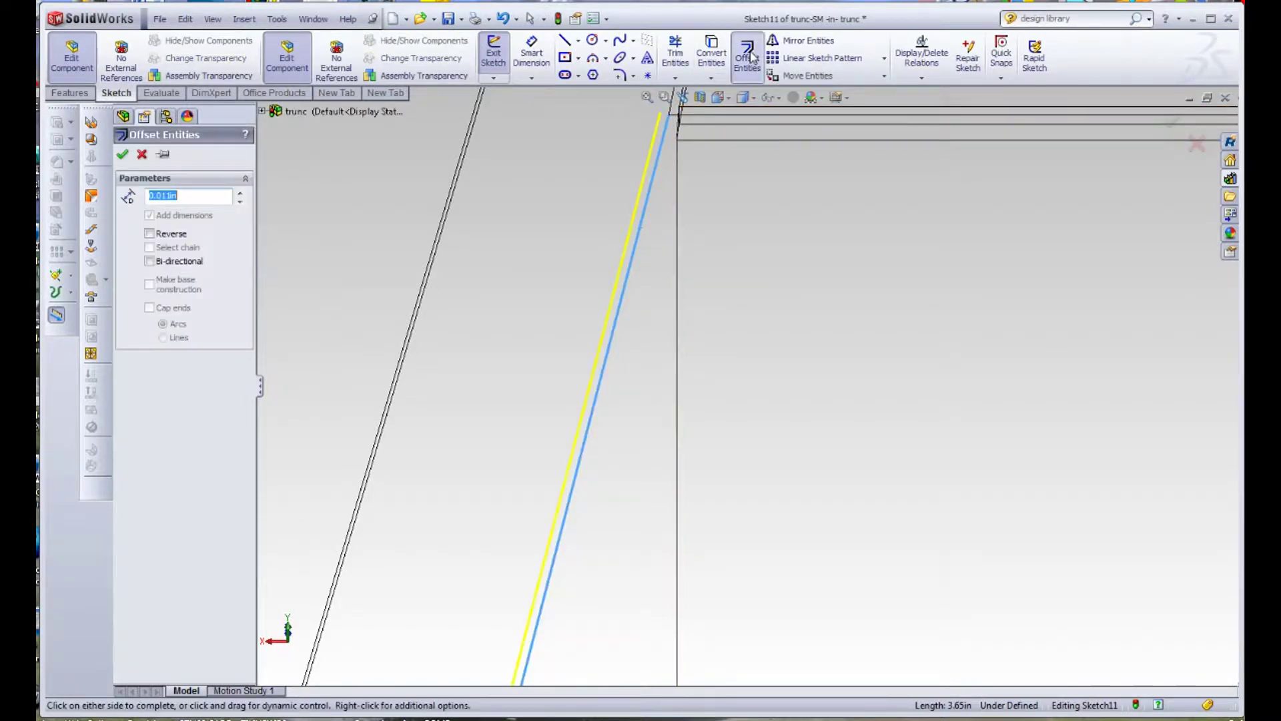
{"action": "left_click", "coordinate": [172, 235]}
{"action": "scroll", "coordinate": [646, 171], "scroll_direction": "down", "scroll_amount": 5}
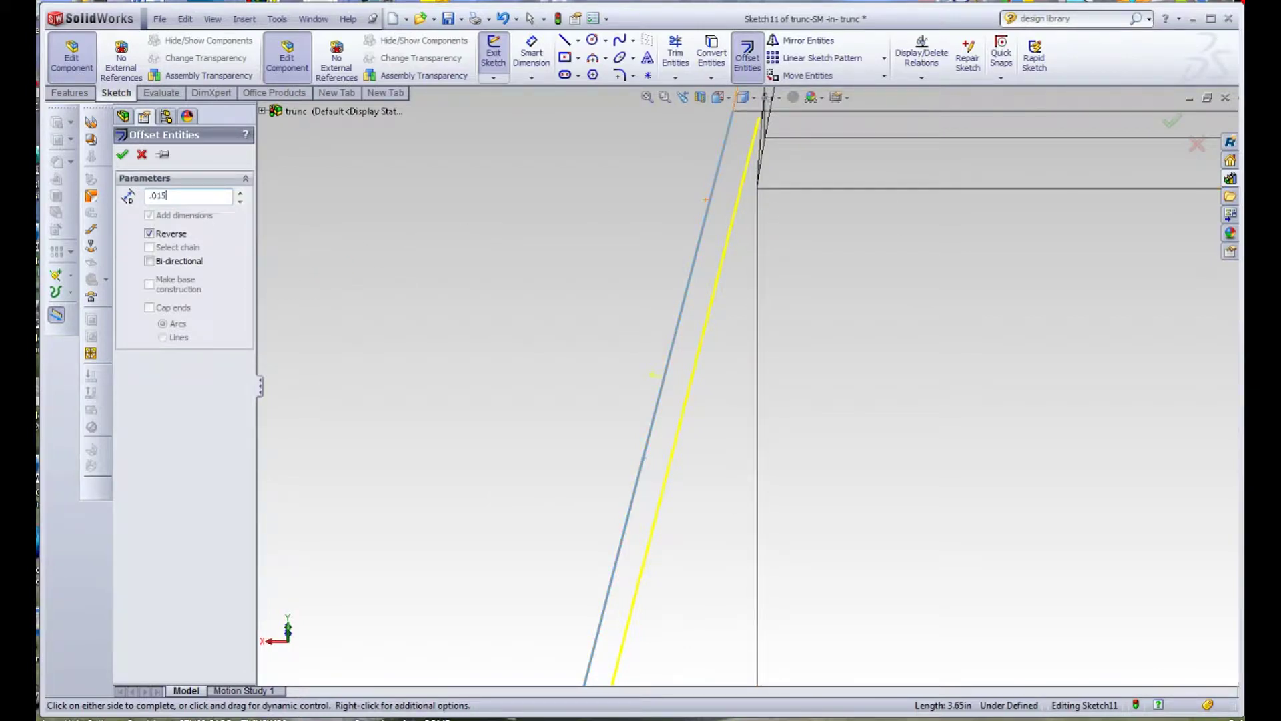
{"action": "type", "text": ".015"}
{"action": "key", "text": "Return"}
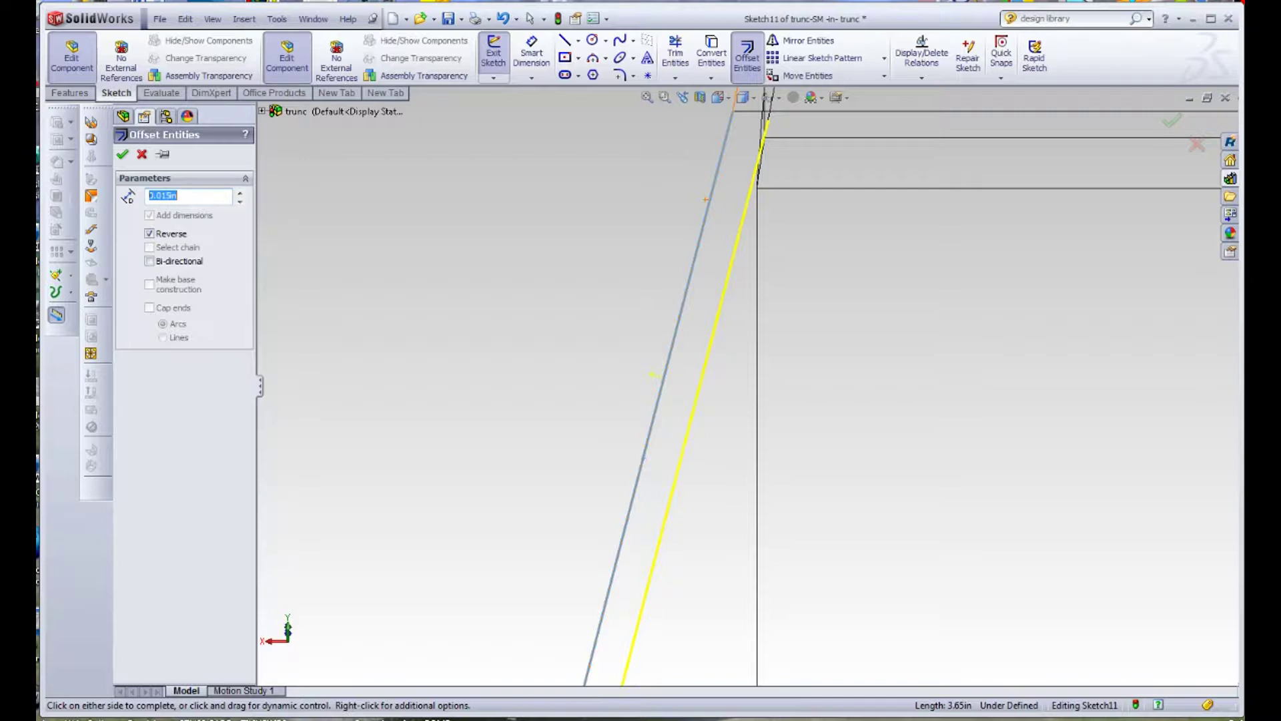
{"action": "type", "text": ".02"}
{"action": "key", "text": "Return"}
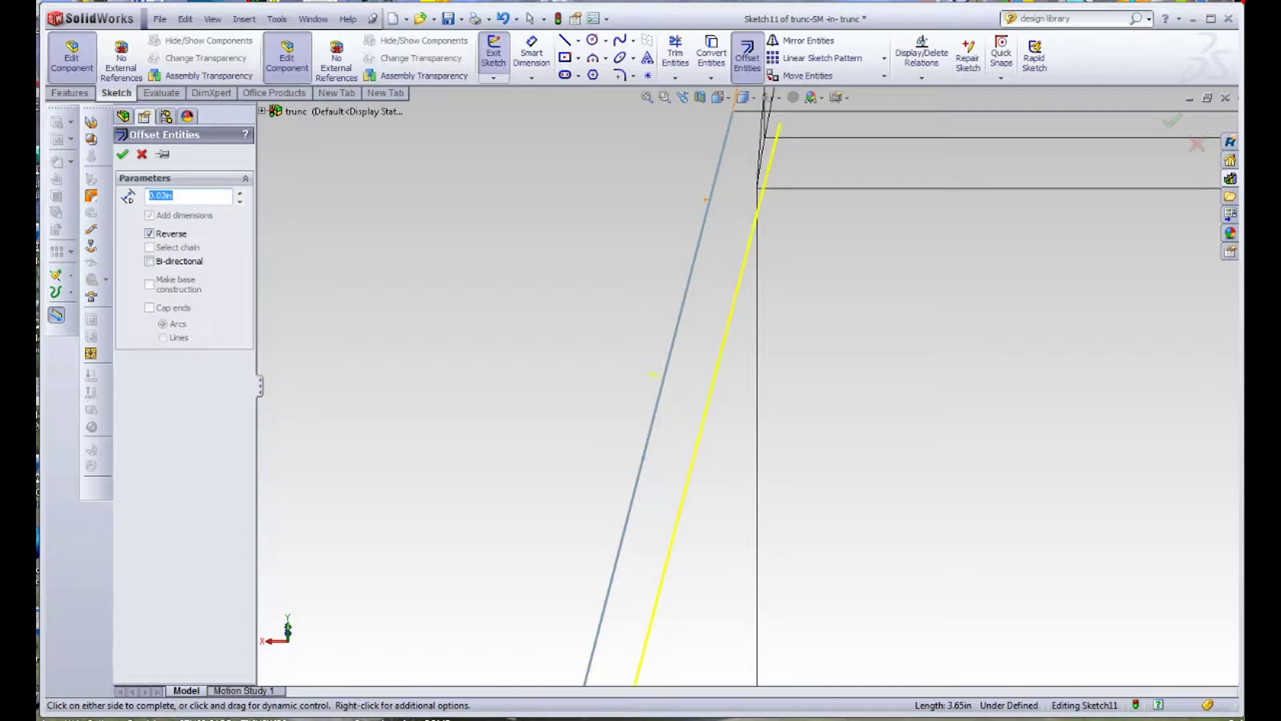
{"action": "left_click", "coordinate": [122, 154]}
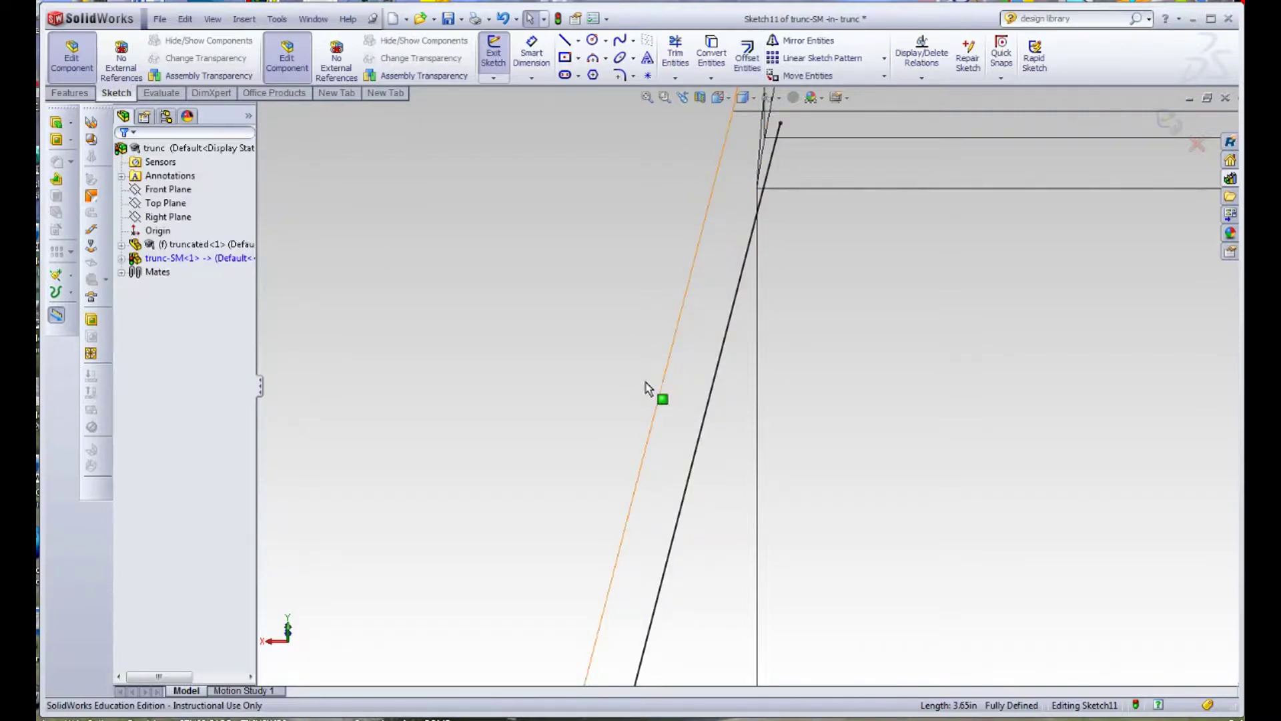
- Convert the back flange's side edge nearest the offset line and its bottom edge into sketch lines
{"action": "scroll", "coordinate": [795, 524], "scroll_direction": "up", "scroll_amount": 5}
{"action": "scroll", "coordinate": [801, 542], "scroll_direction": "up", "scroll_amount": 2}
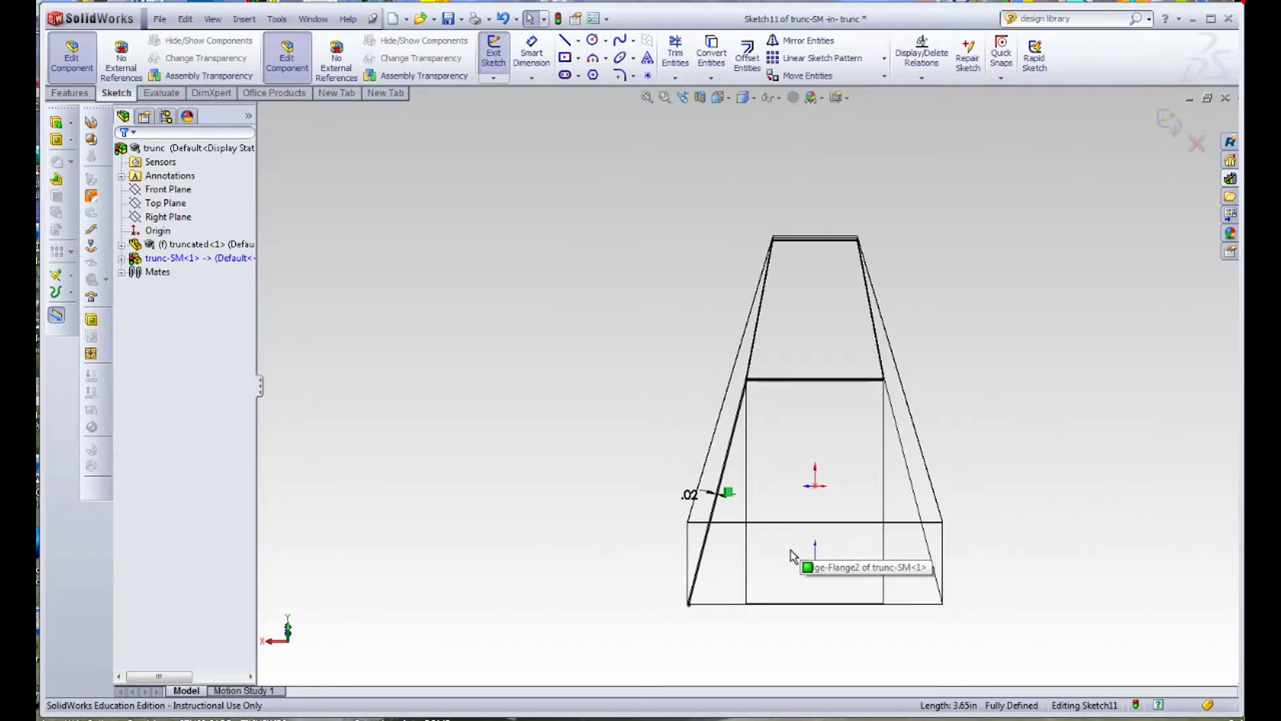
{"action": "scroll", "coordinate": [798, 584], "scroll_direction": "down", "scroll_amount": 5}
{"action": "left_click", "coordinate": [663, 587]}
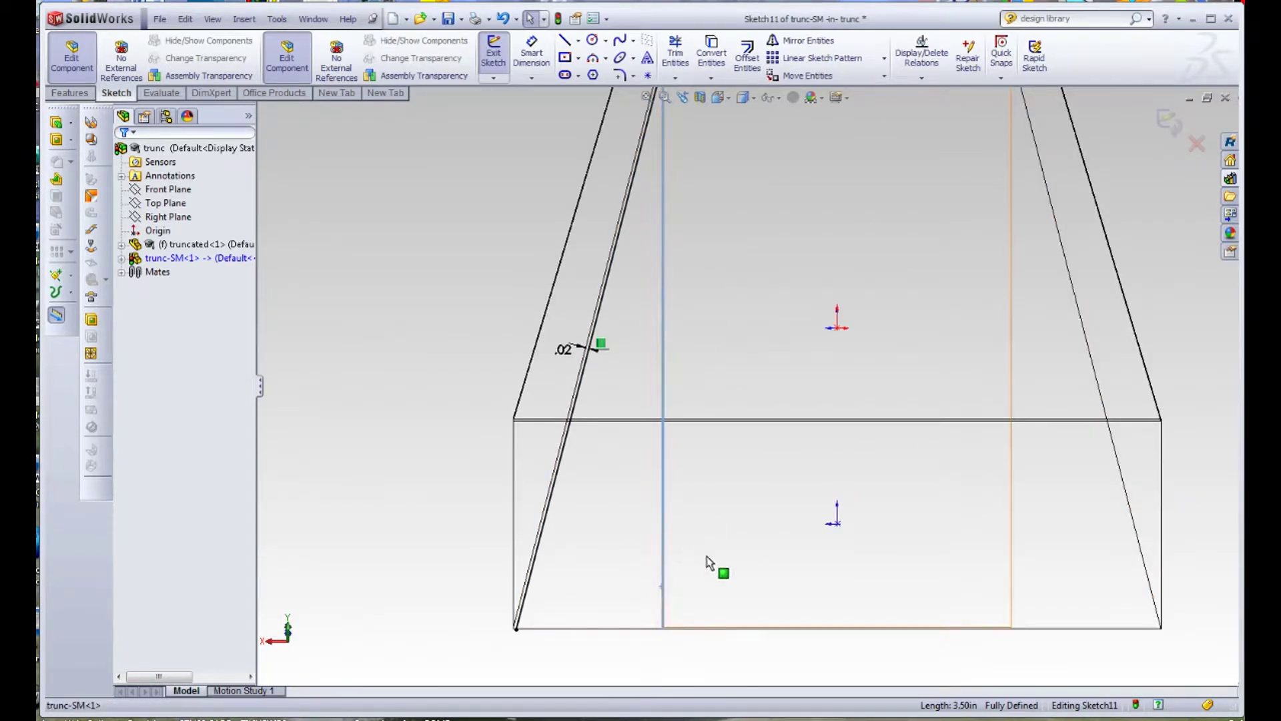
{"action": "left_click", "coordinate": [711, 55]}
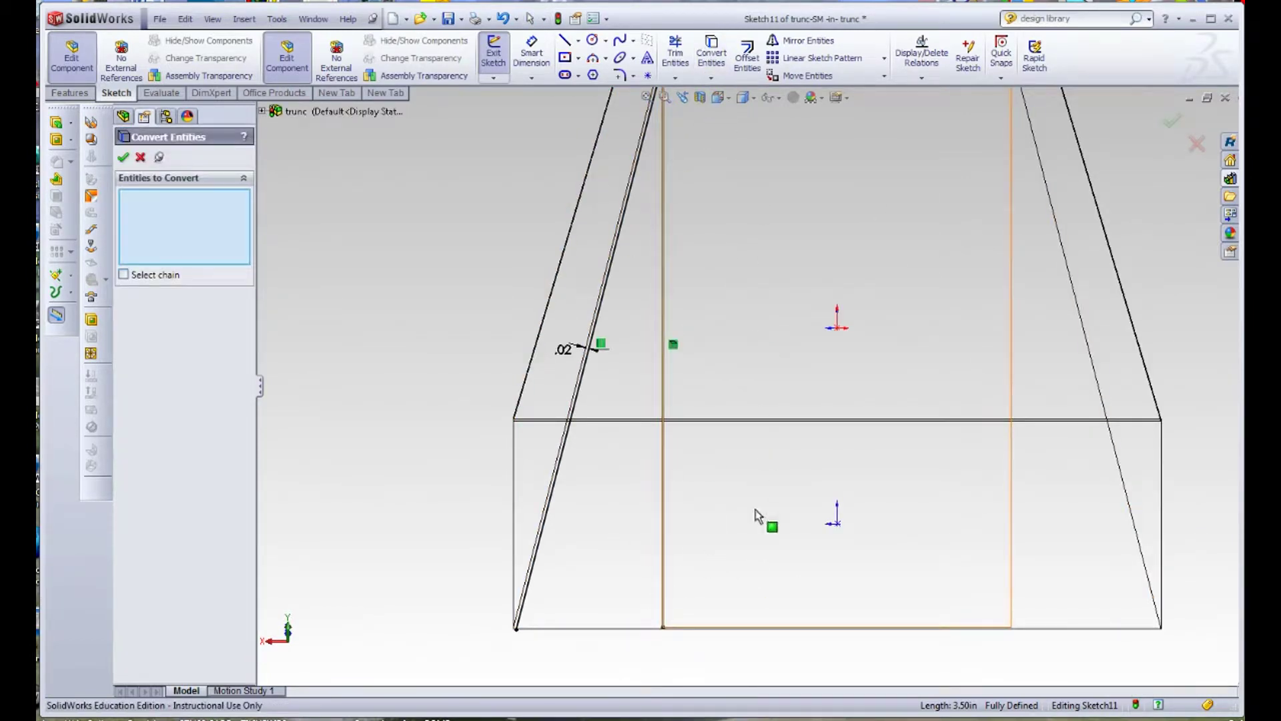
{"action": "left_click", "coordinate": [722, 627]}
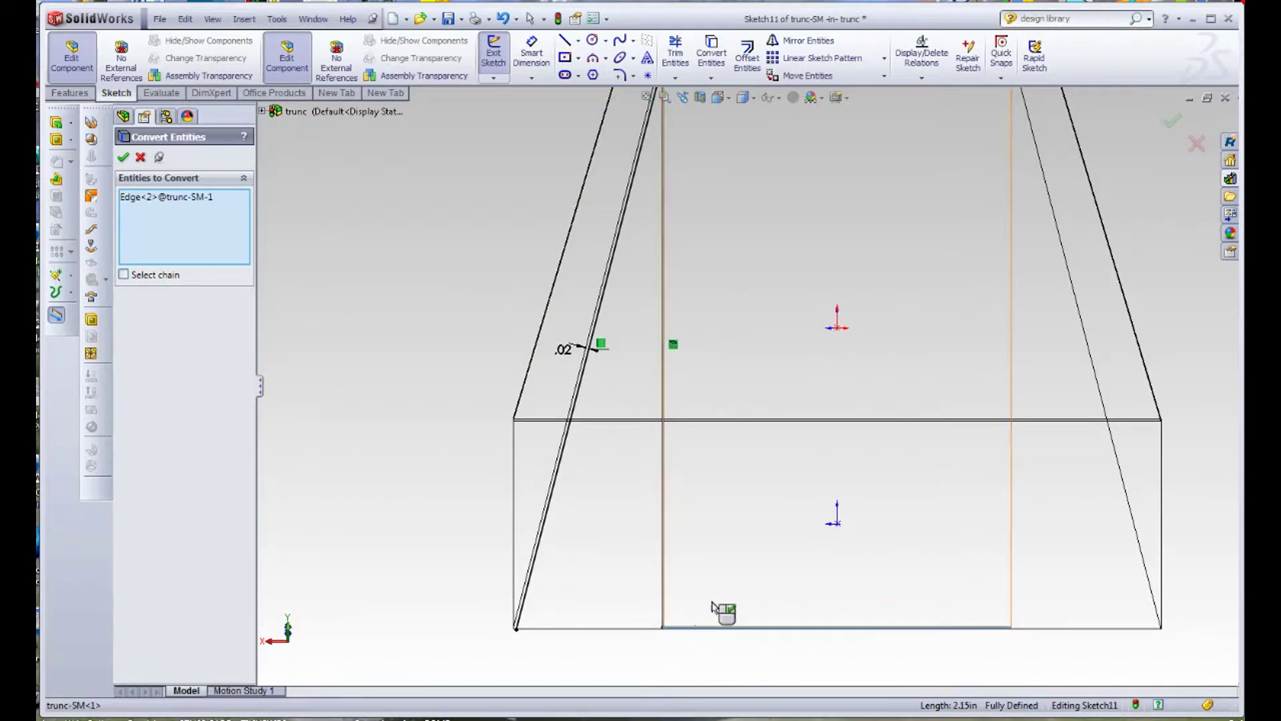
{"action": "left_click", "coordinate": [122, 157]}
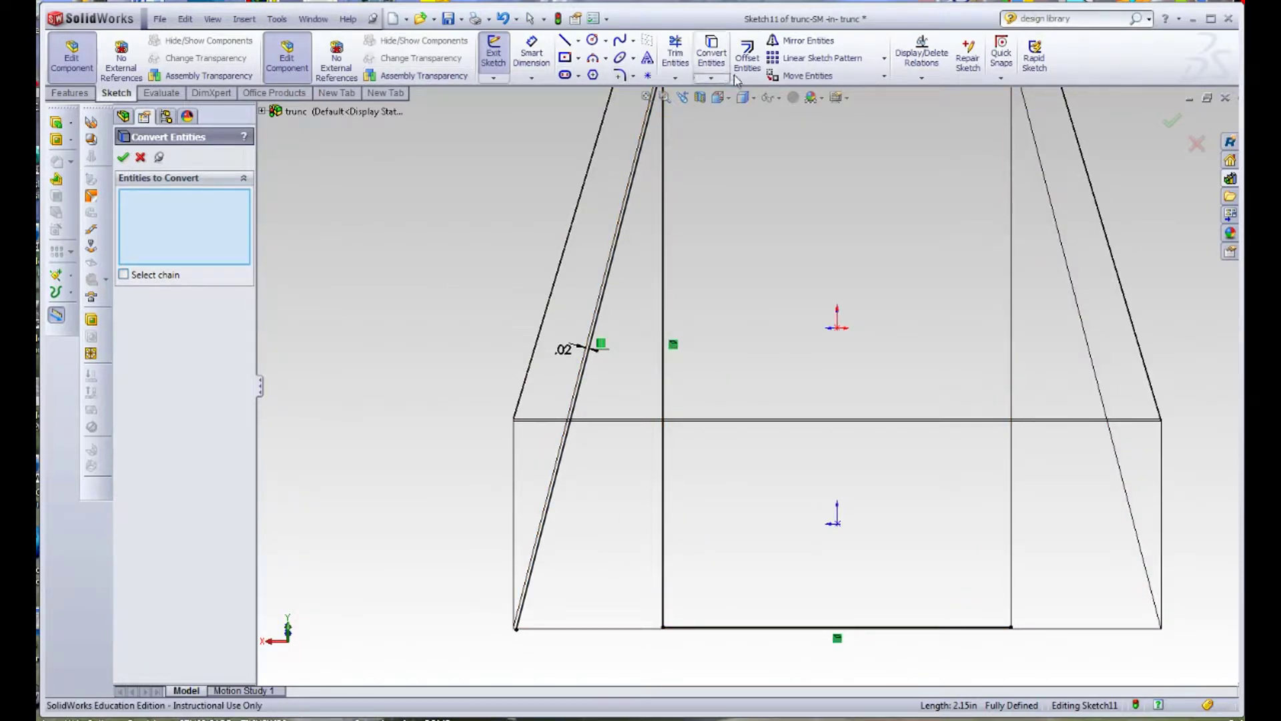
- Use Corner trim to join the bottom line to the offset line and to the converted flange side line
{"action": "left_click", "coordinate": [675, 78]}
{"action": "left_click", "coordinate": [707, 88]}
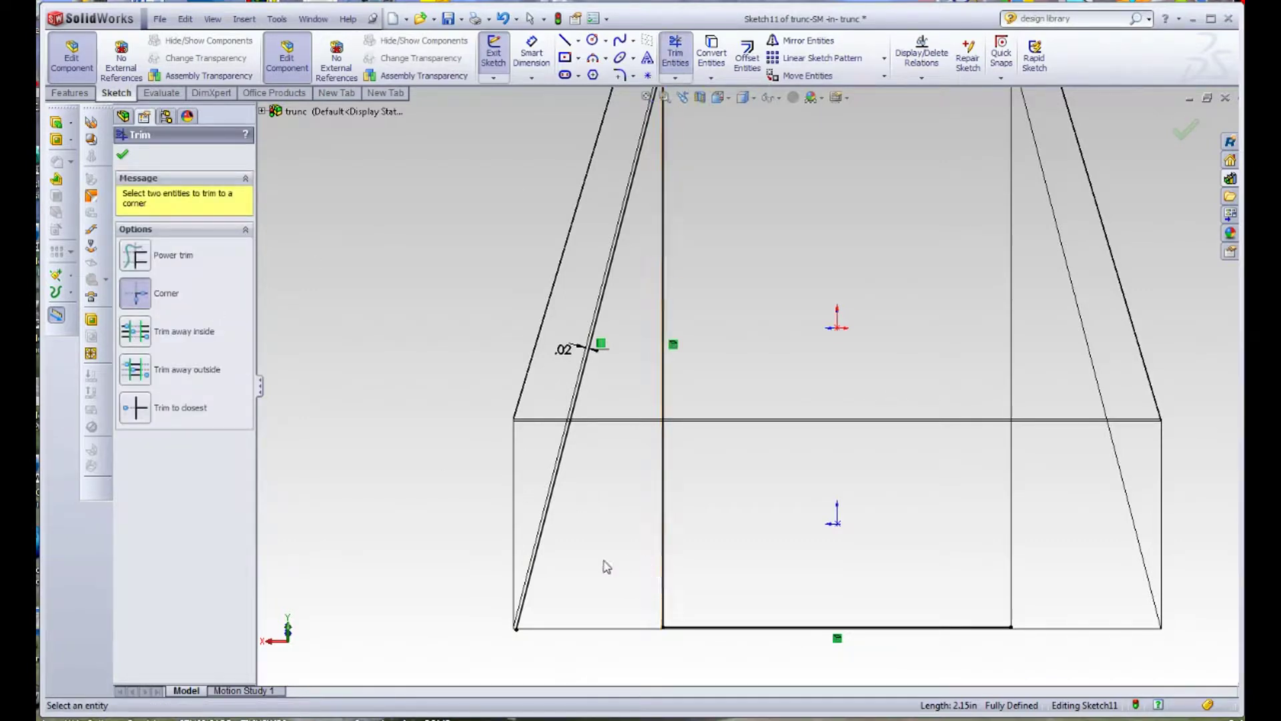
{"action": "left_click", "coordinate": [537, 553]}
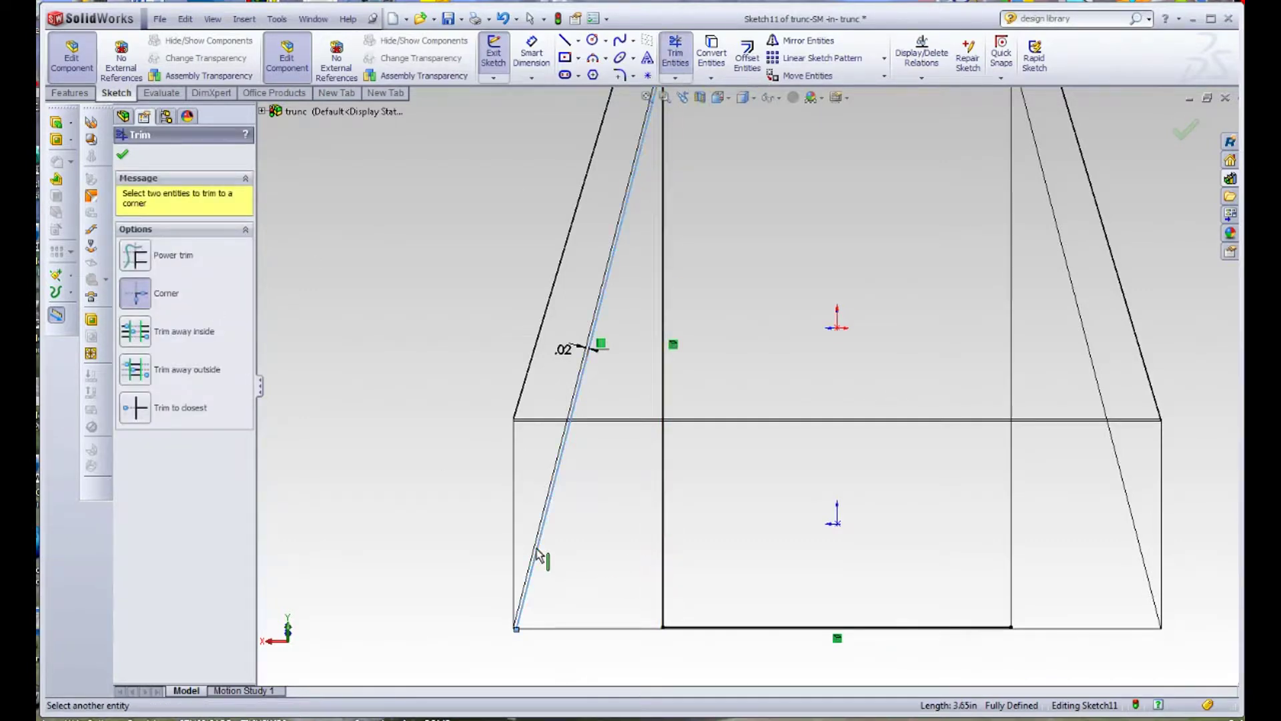
{"action": "left_click", "coordinate": [695, 627]}
{"action": "left_click", "coordinate": [671, 626]}
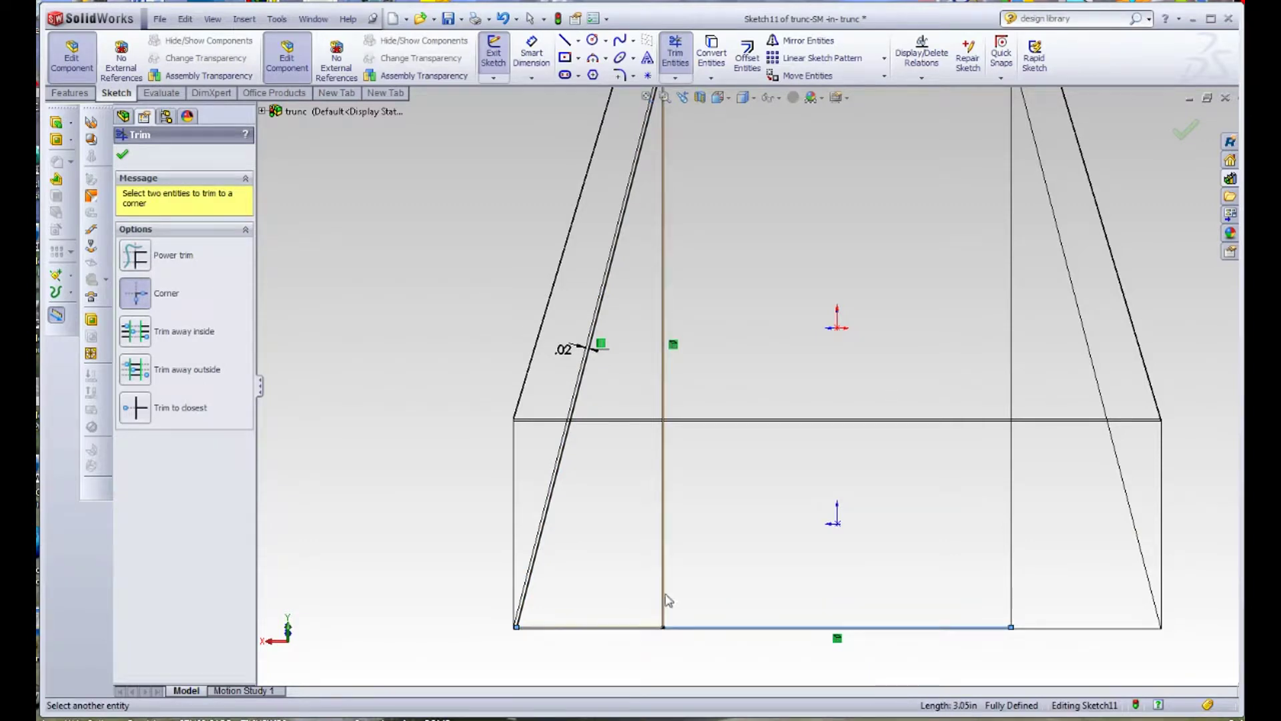
{"action": "left_click", "coordinate": [666, 579]}
- Corner-trim the offset line with the flange side line at their upper intersection to close the triangular profile
{"action": "scroll", "coordinate": [710, 286], "scroll_direction": "up", "scroll_amount": 2}
{"action": "scroll", "coordinate": [712, 289], "scroll_direction": "down", "scroll_amount": 5}
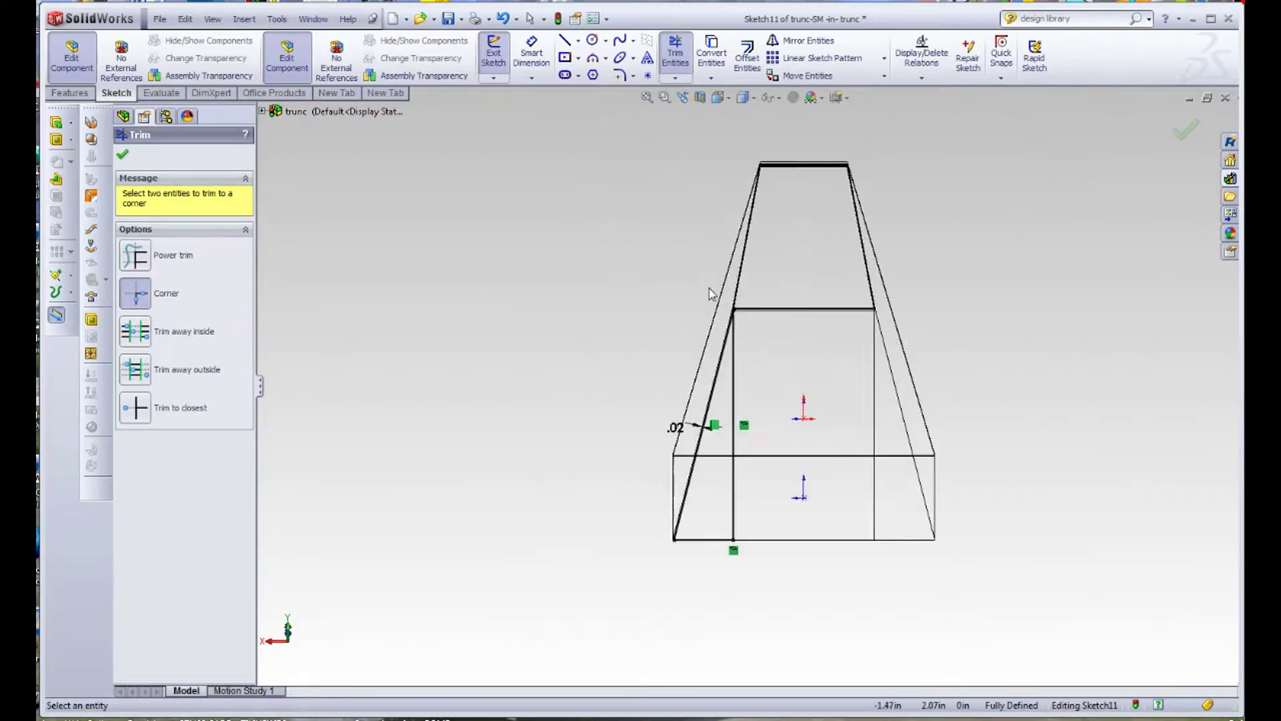
{"action": "scroll", "coordinate": [739, 378], "scroll_direction": "down", "scroll_amount": 2}
{"action": "scroll", "coordinate": [709, 349], "scroll_direction": "down", "scroll_amount": 3}
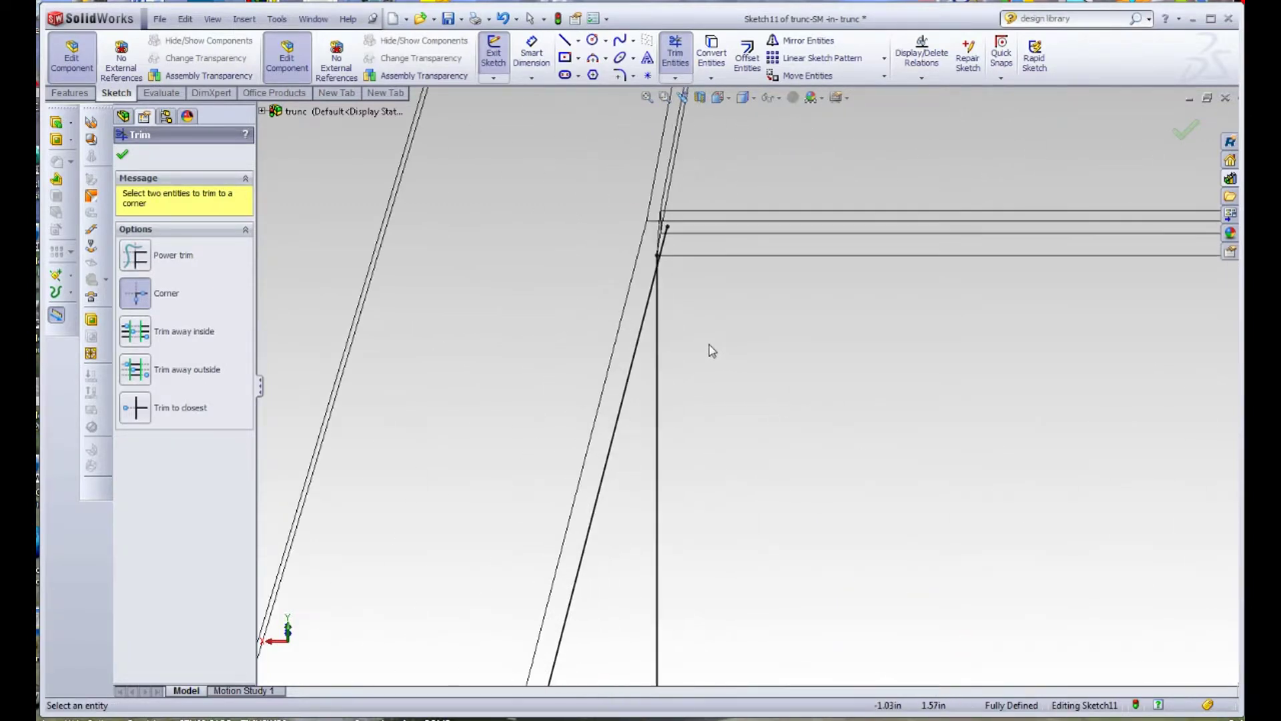
{"action": "left_click", "coordinate": [654, 313]}
{"action": "left_click", "coordinate": [652, 315]}
{"action": "scroll", "coordinate": [492, 415], "scroll_direction": "up", "scroll_amount": 4}
{"action": "key", "text": "Escape"}
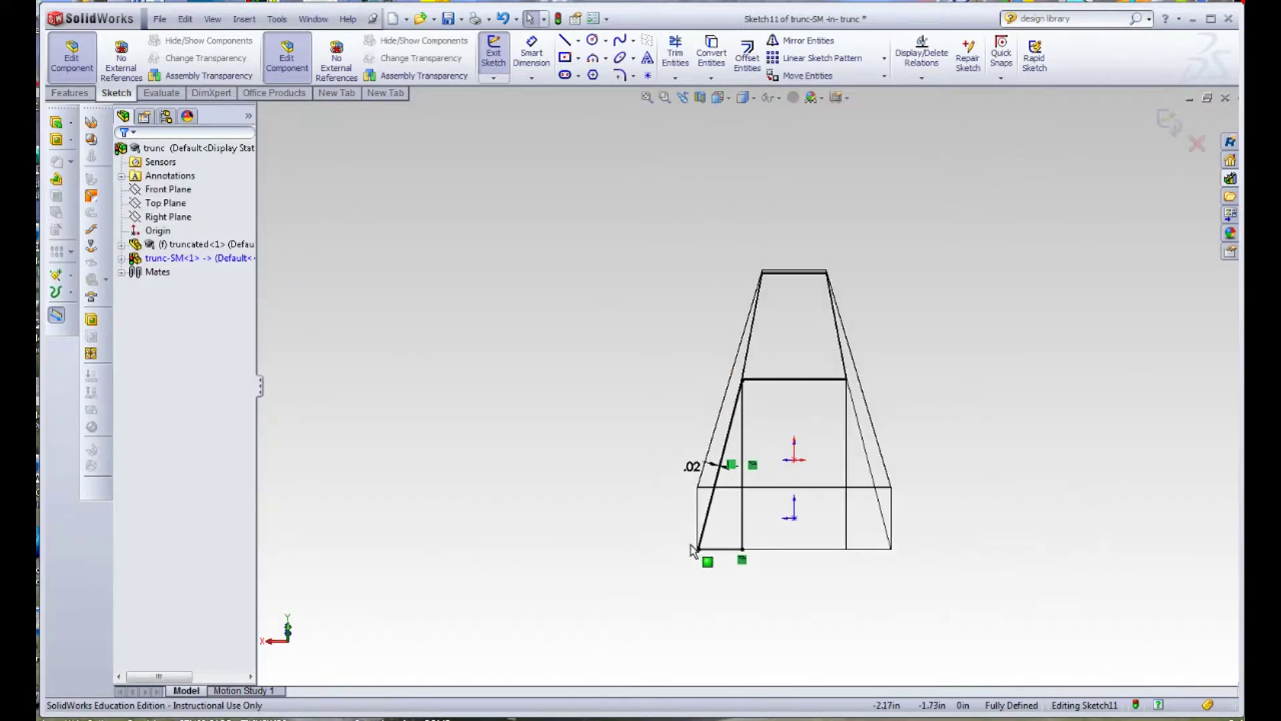
- Restore the shaded display with edges and extrude the triangle Blind 0.03 in, reversed into the flange thickness, with merged result
{"action": "middle_click_drag", "start_coordinate": [691, 546], "coordinate": [791, 526]}
{"action": "scroll", "coordinate": [815, 408], "scroll_direction": "down", "scroll_amount": 5}
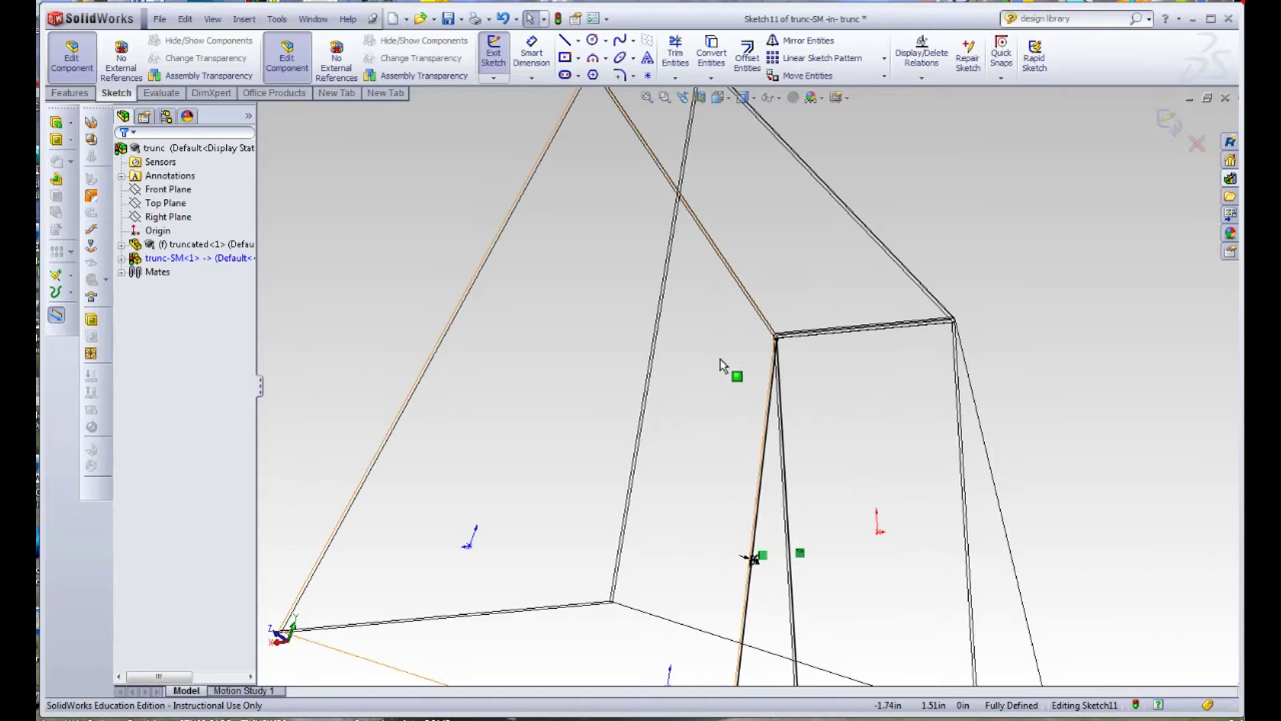
{"action": "left_click", "coordinate": [742, 97]}
{"action": "left_click", "coordinate": [745, 117]}
{"action": "scroll", "coordinate": [793, 479], "scroll_direction": "up", "scroll_amount": 3}
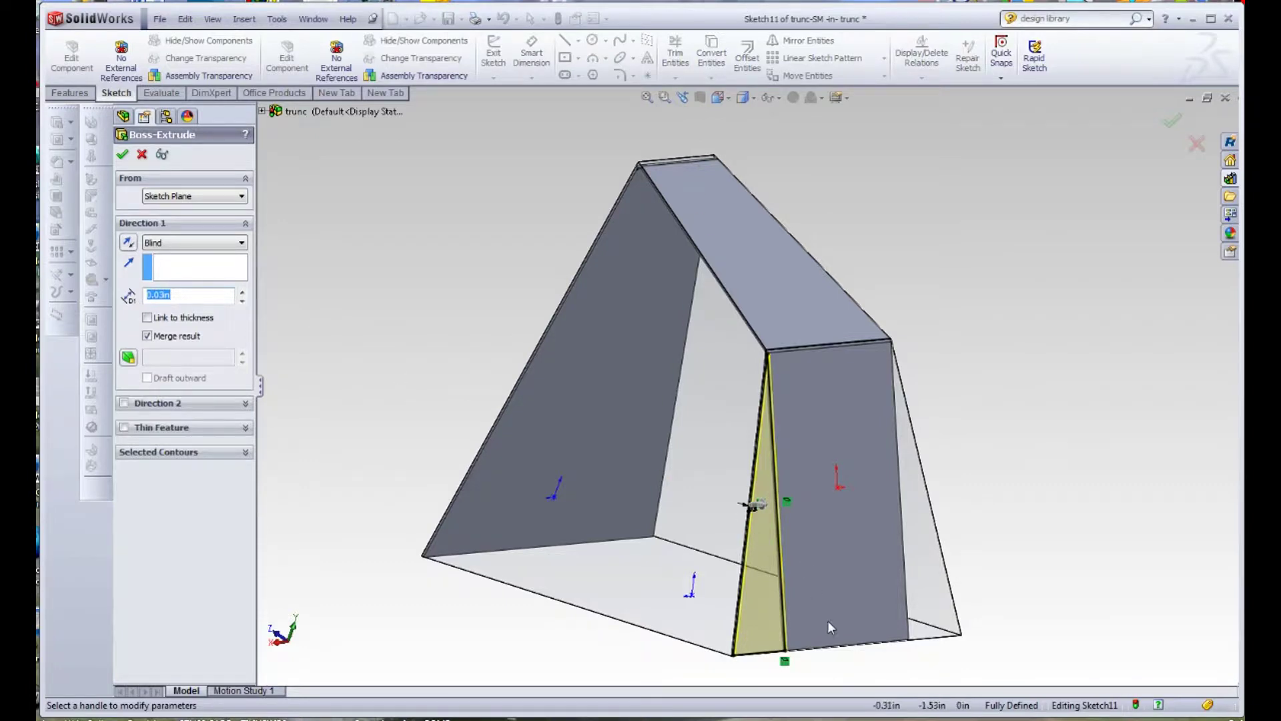
{"action": "scroll", "coordinate": [801, 626], "scroll_direction": "down", "scroll_amount": 5}
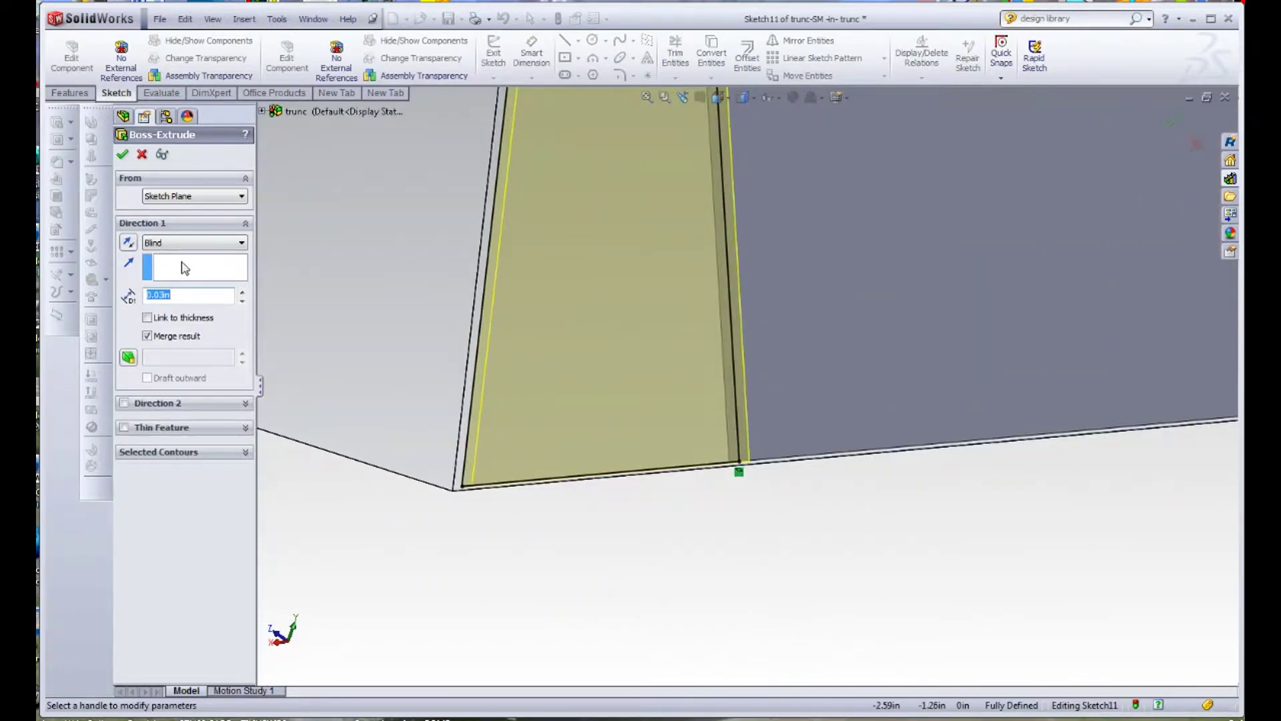
{"action": "left_click", "coordinate": [132, 247]}
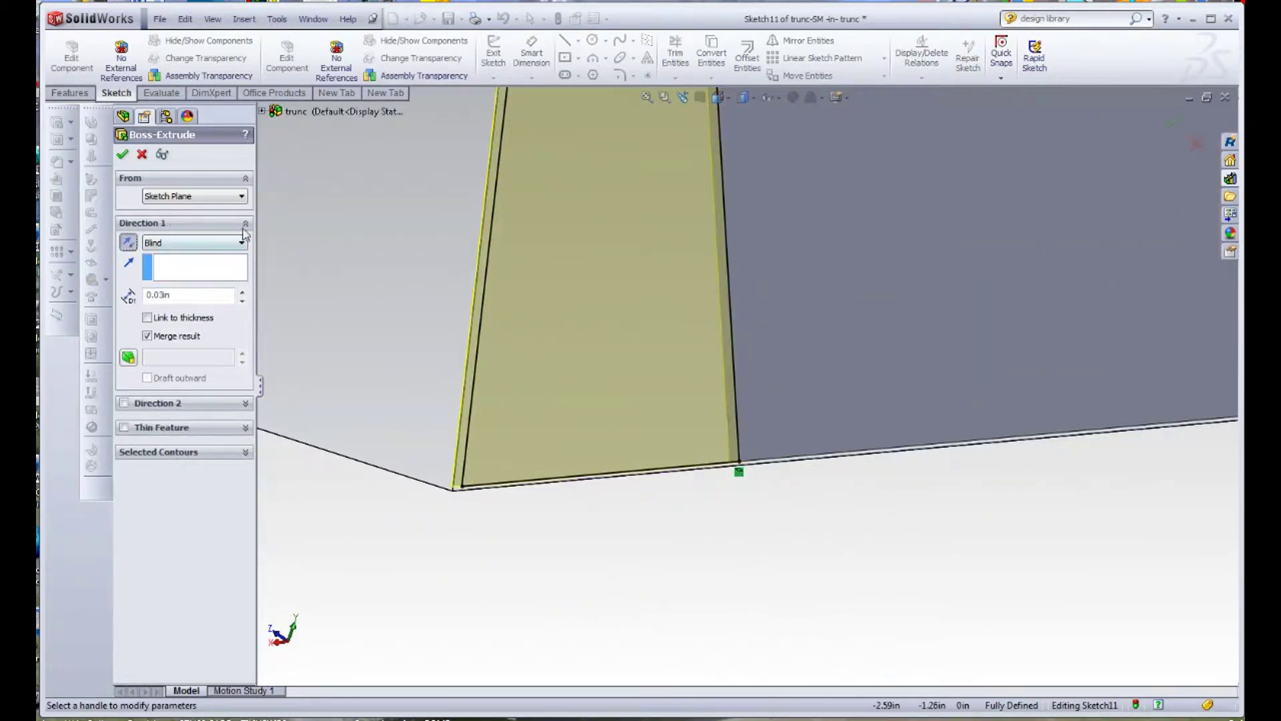
{"action": "left_click", "coordinate": [123, 155]}
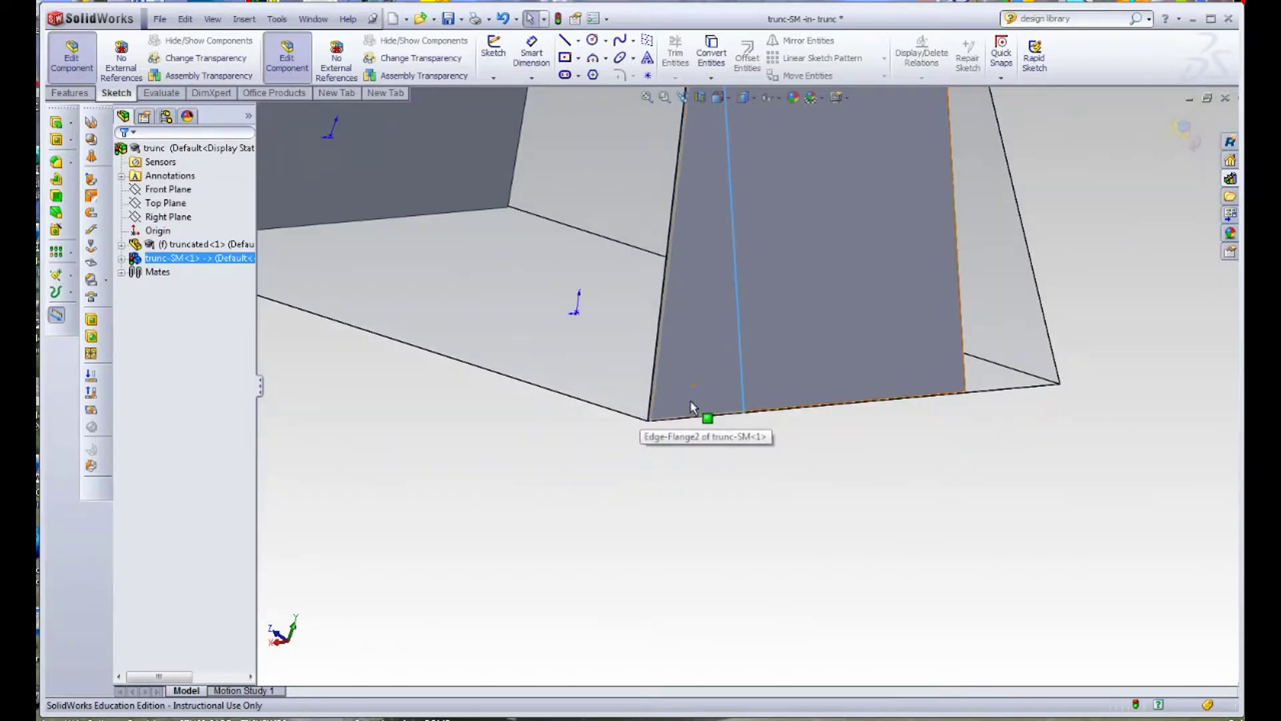
- Open the trunc-SM part from the assembly in its own window
{"action": "middle_click_drag", "start_coordinate": [777, 359], "coordinate": [734, 324]}
{"action": "left_click", "coordinate": [733, 323]}
{"action": "left_click", "coordinate": [794, 247]}
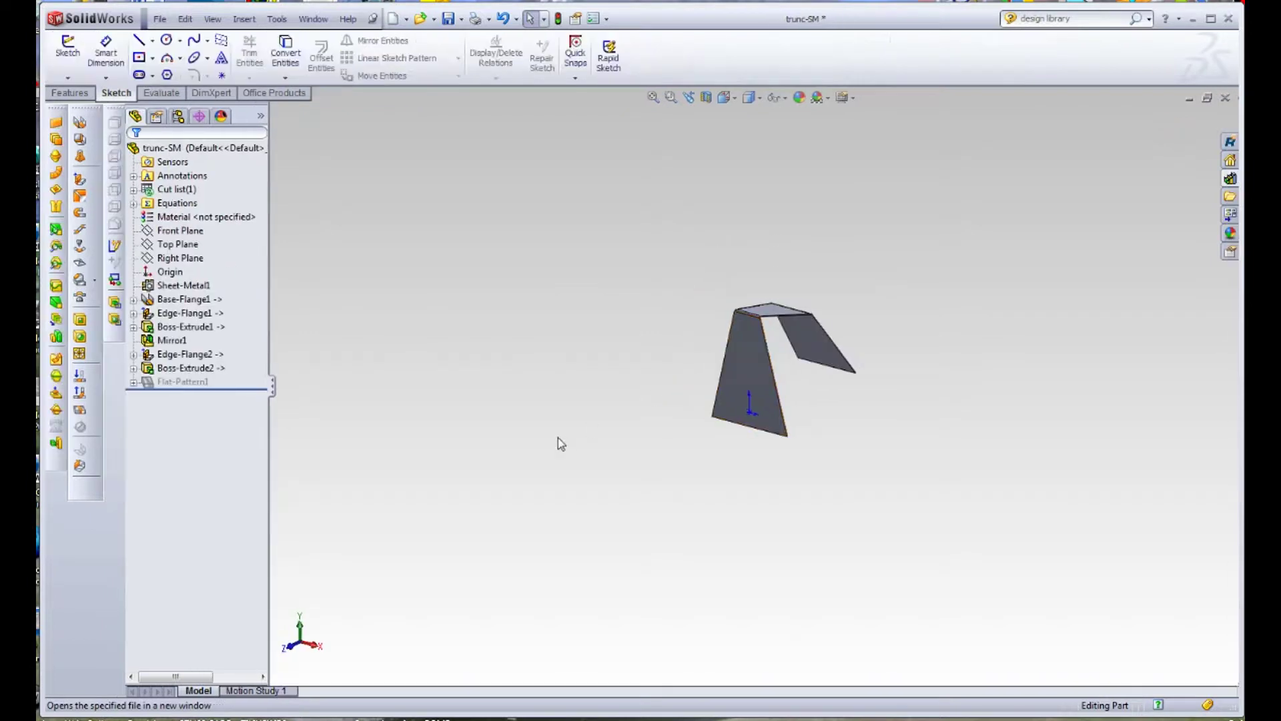
{"action": "middle_click_drag", "start_coordinate": [772, 381], "coordinate": [538, 533]}
- Unsuppress the flat pattern to inspect the unfolded part, and suppress it again to restore the folded state
{"action": "left_click", "coordinate": [182, 382]}
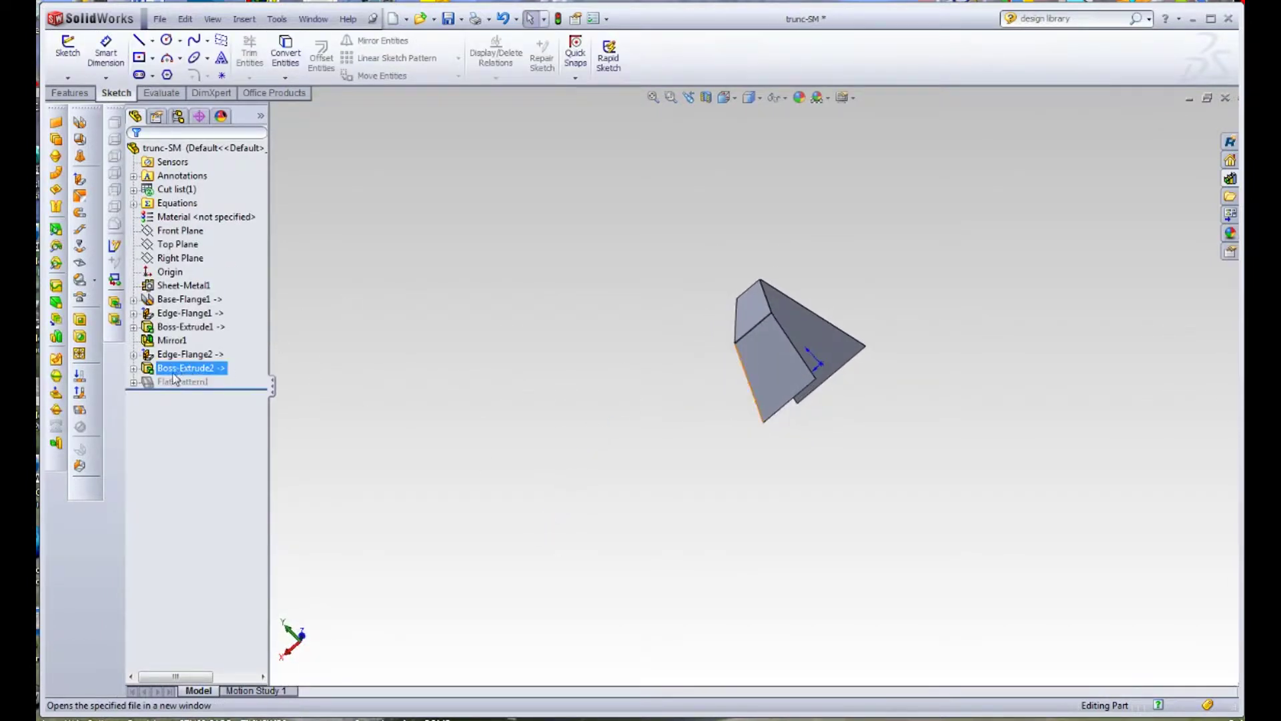
{"action": "left_click", "coordinate": [225, 343]}
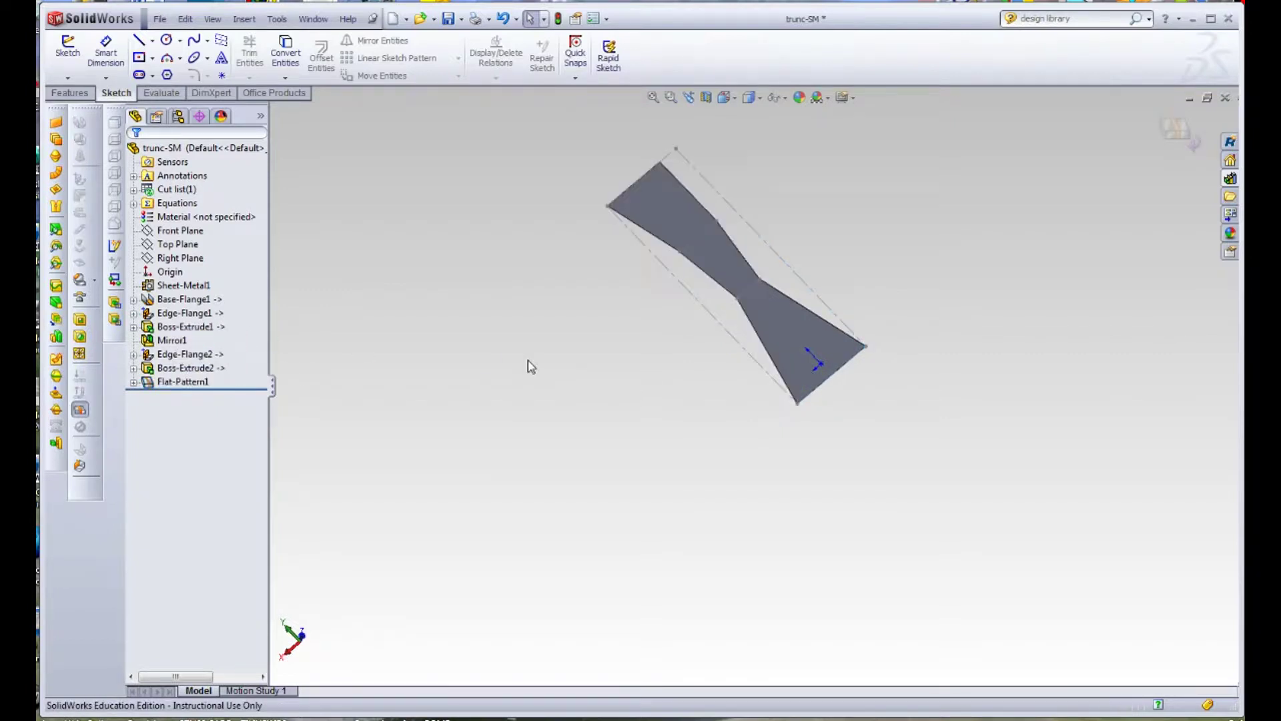
{"action": "left_click", "coordinate": [184, 381]}
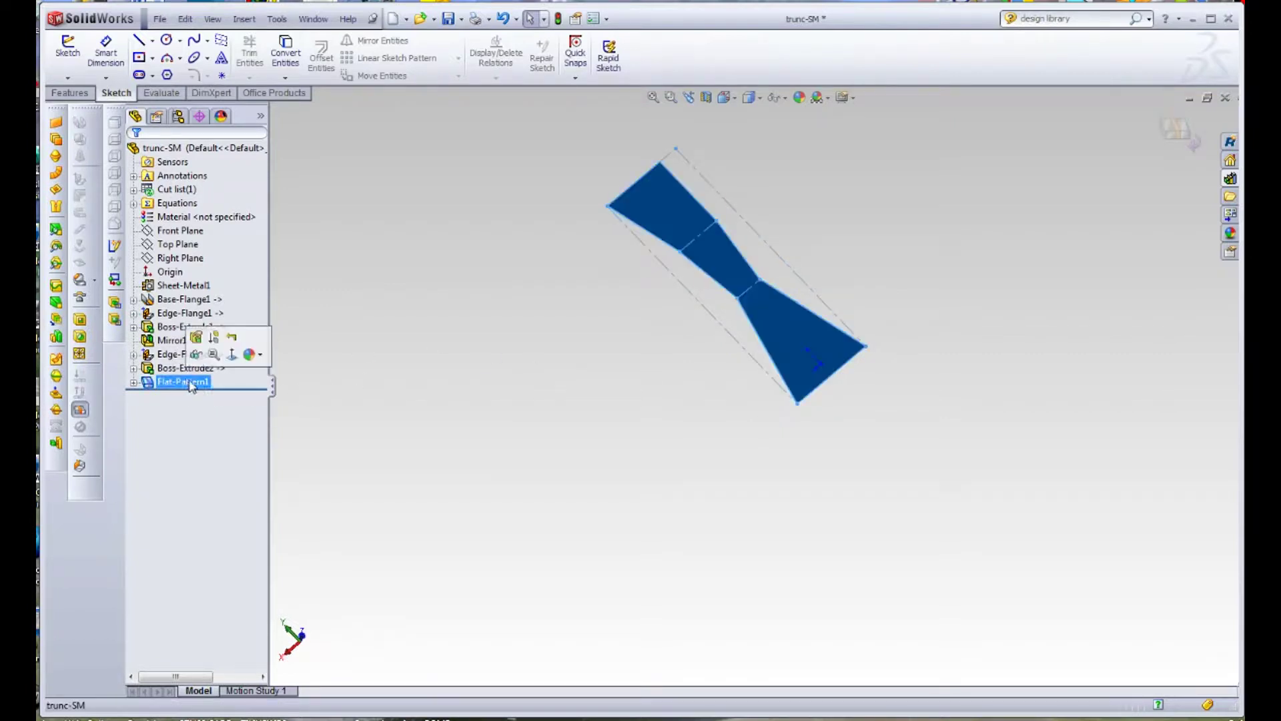
{"action": "left_click", "coordinate": [225, 344]}
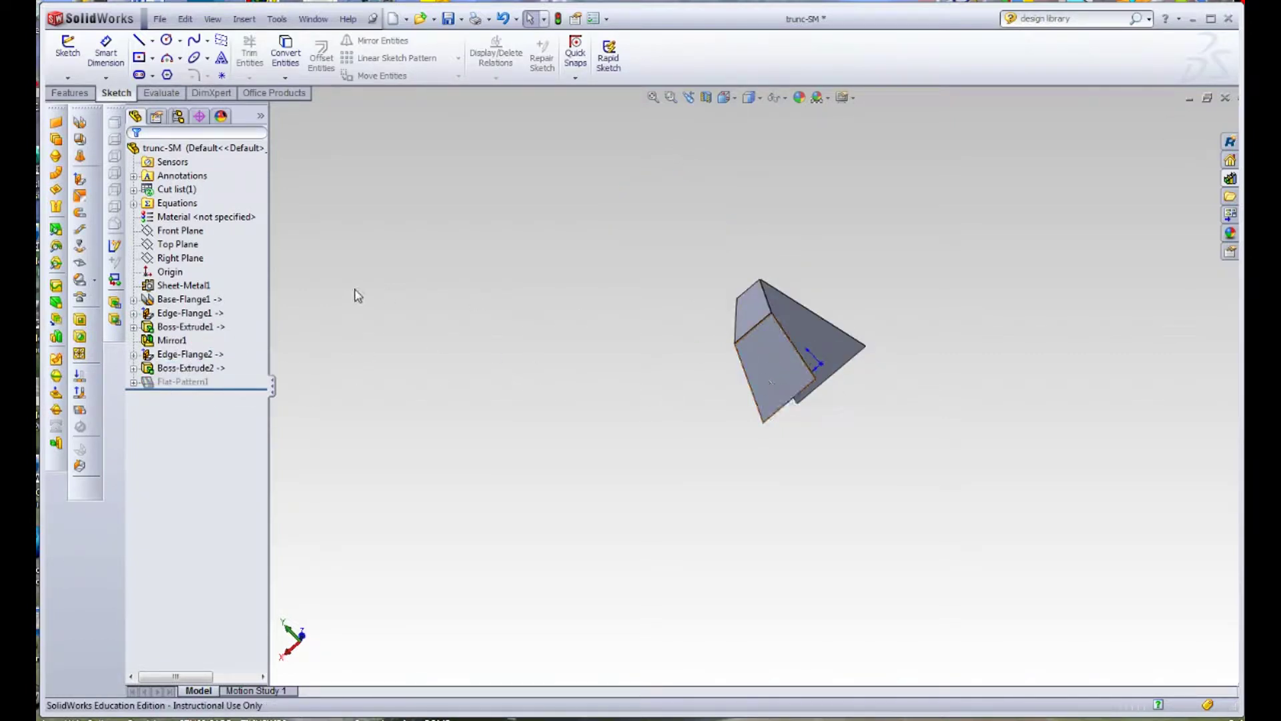
- Mirror the Boss-Extrude2 triangular extension about the Right Plane
{"action": "left_click", "coordinate": [70, 93]}
{"action": "left_click", "coordinate": [573, 75]}
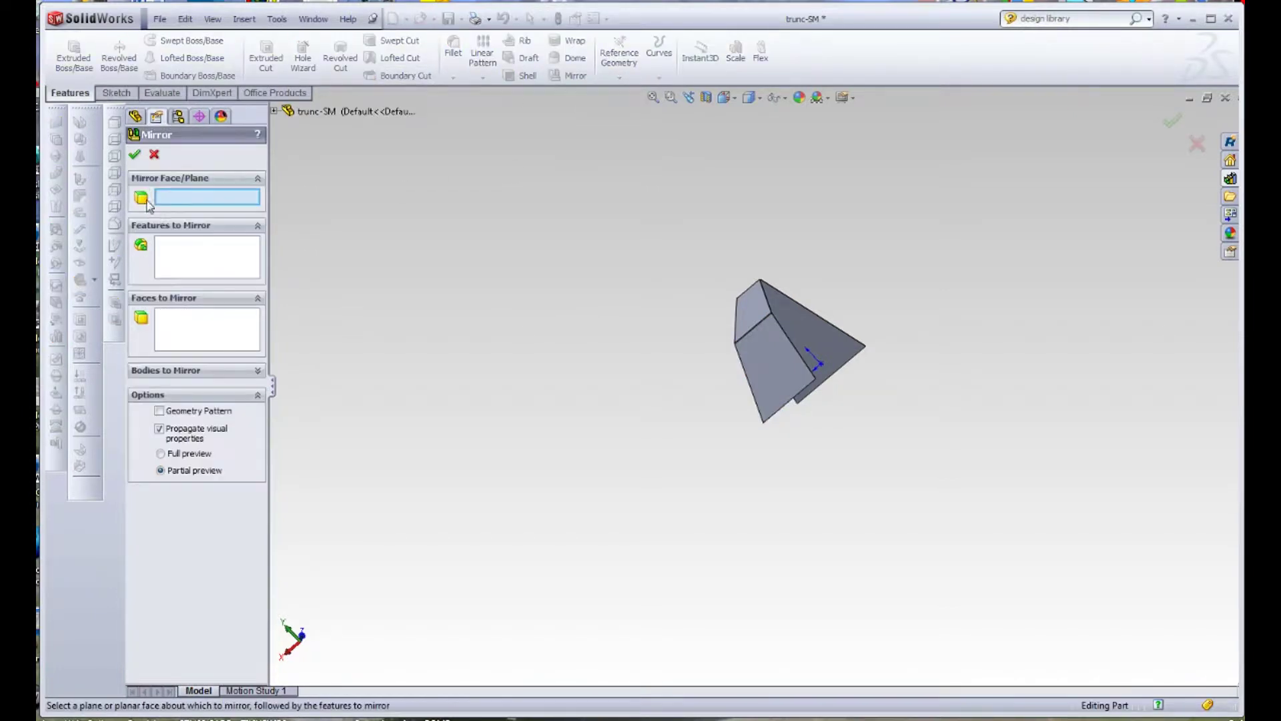
{"action": "left_click", "coordinate": [274, 110]}
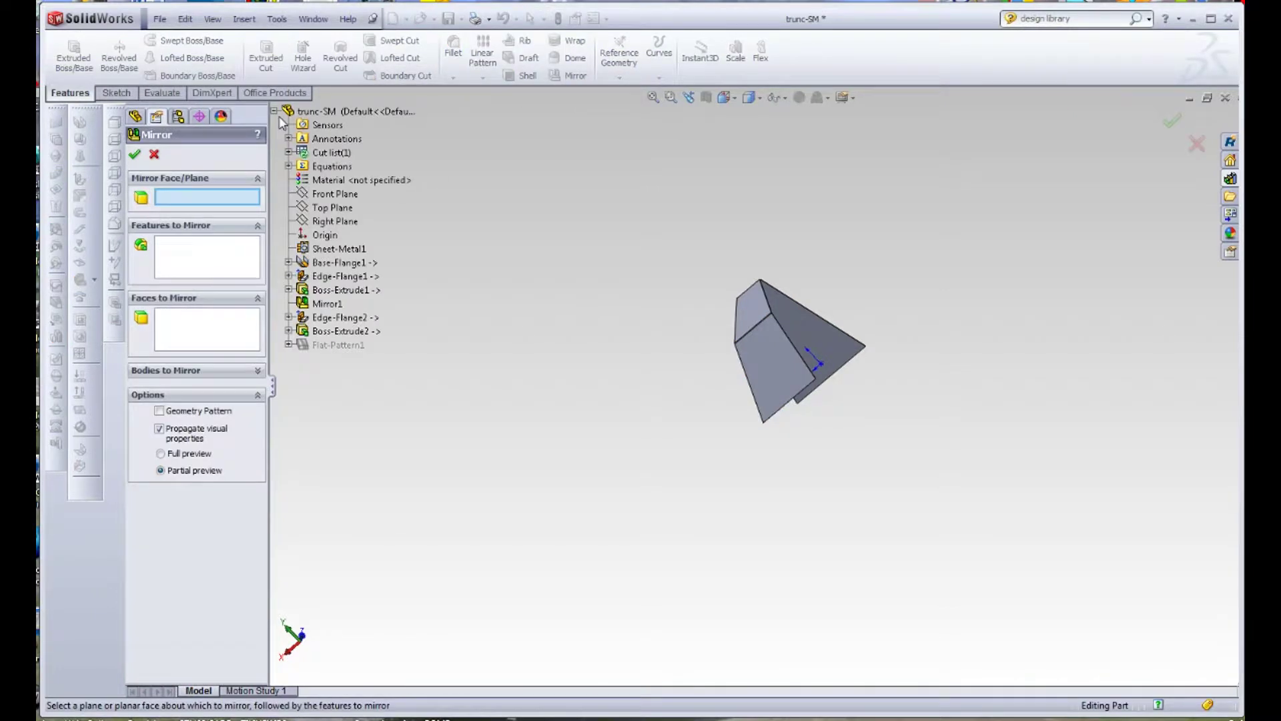
{"action": "left_click", "coordinate": [326, 223]}
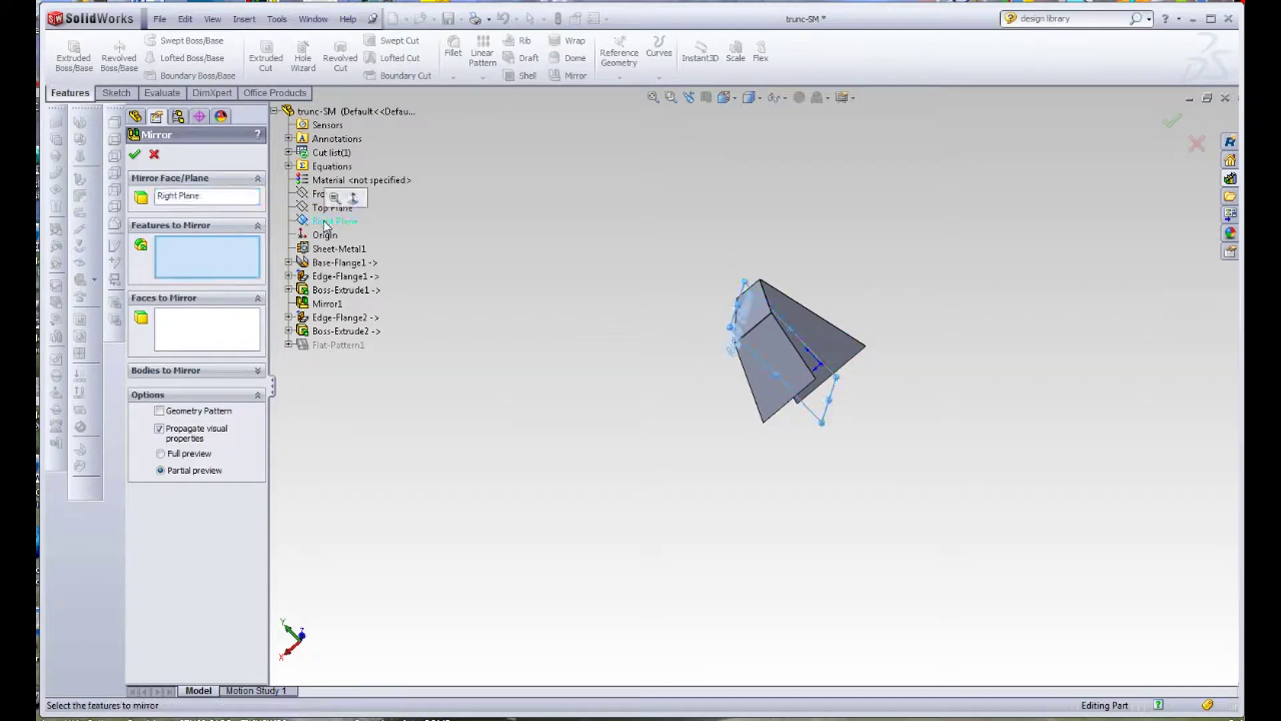
{"action": "left_click", "coordinate": [340, 332]}
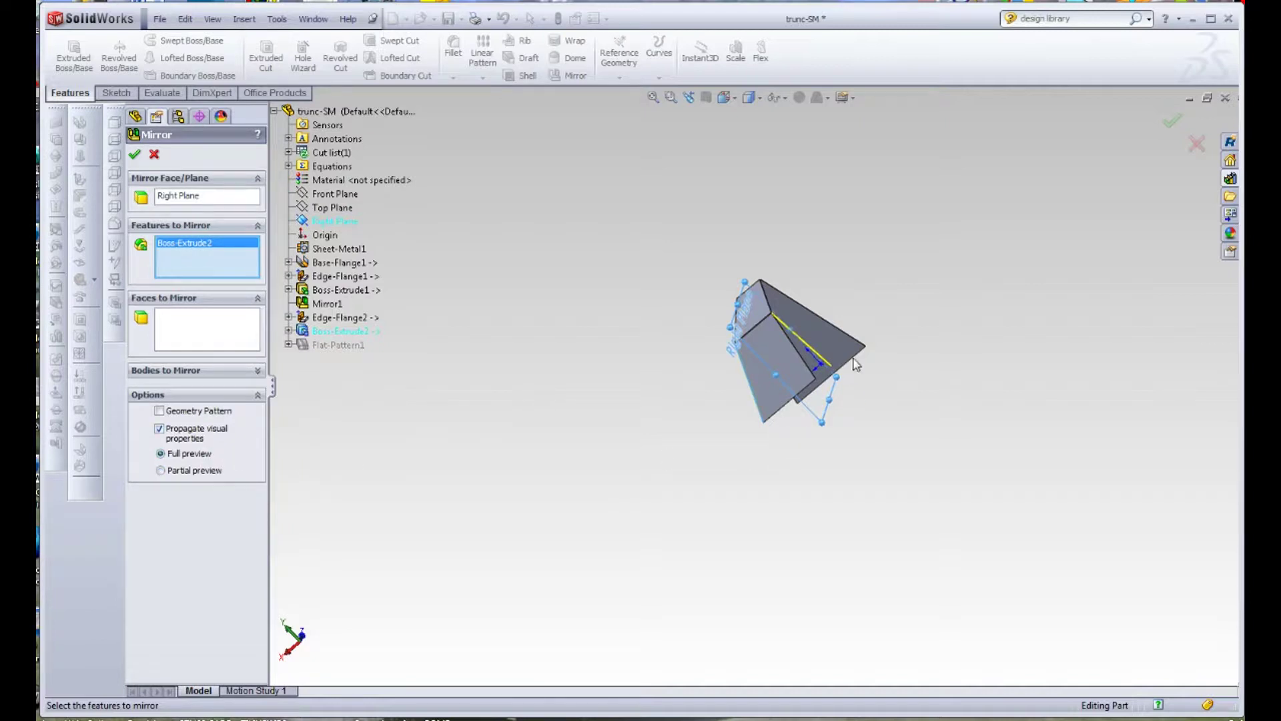
{"action": "left_click", "coordinate": [134, 156]}
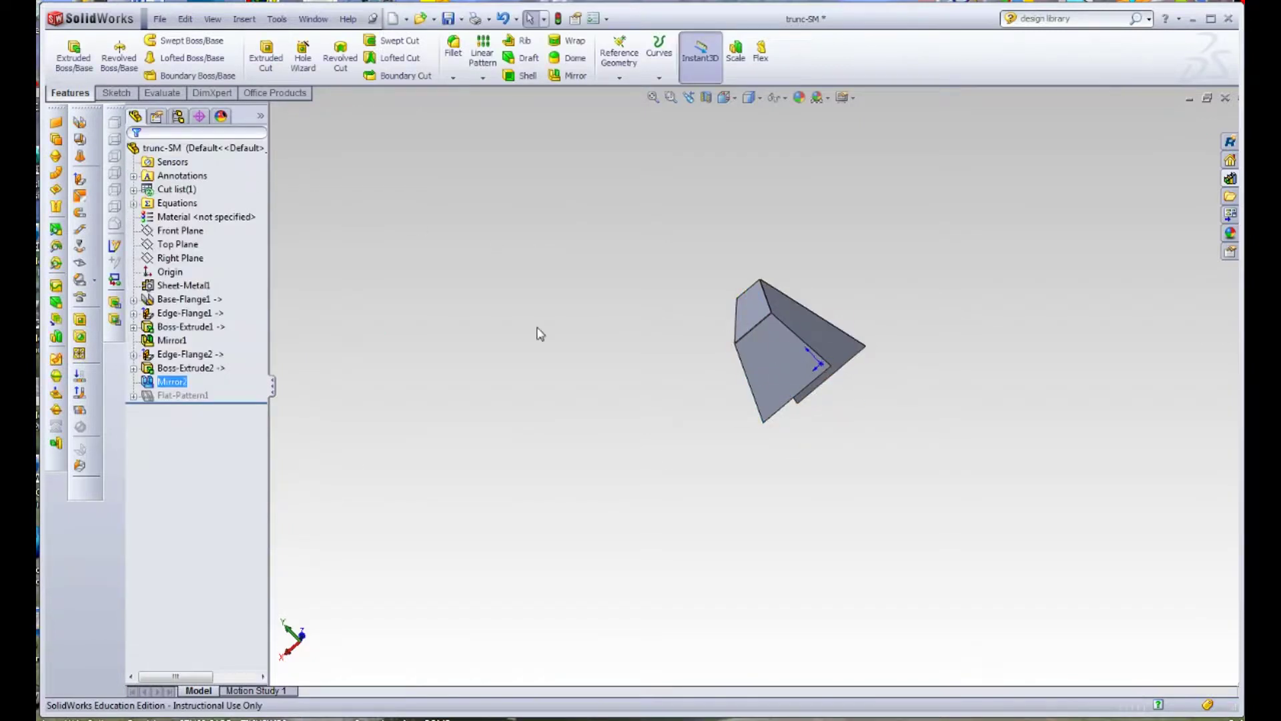
- Check the flat pattern with the mirrored extension included, and return the part to its folded state
{"action": "left_click", "coordinate": [181, 395]}
{"action": "left_click", "coordinate": [222, 366]}
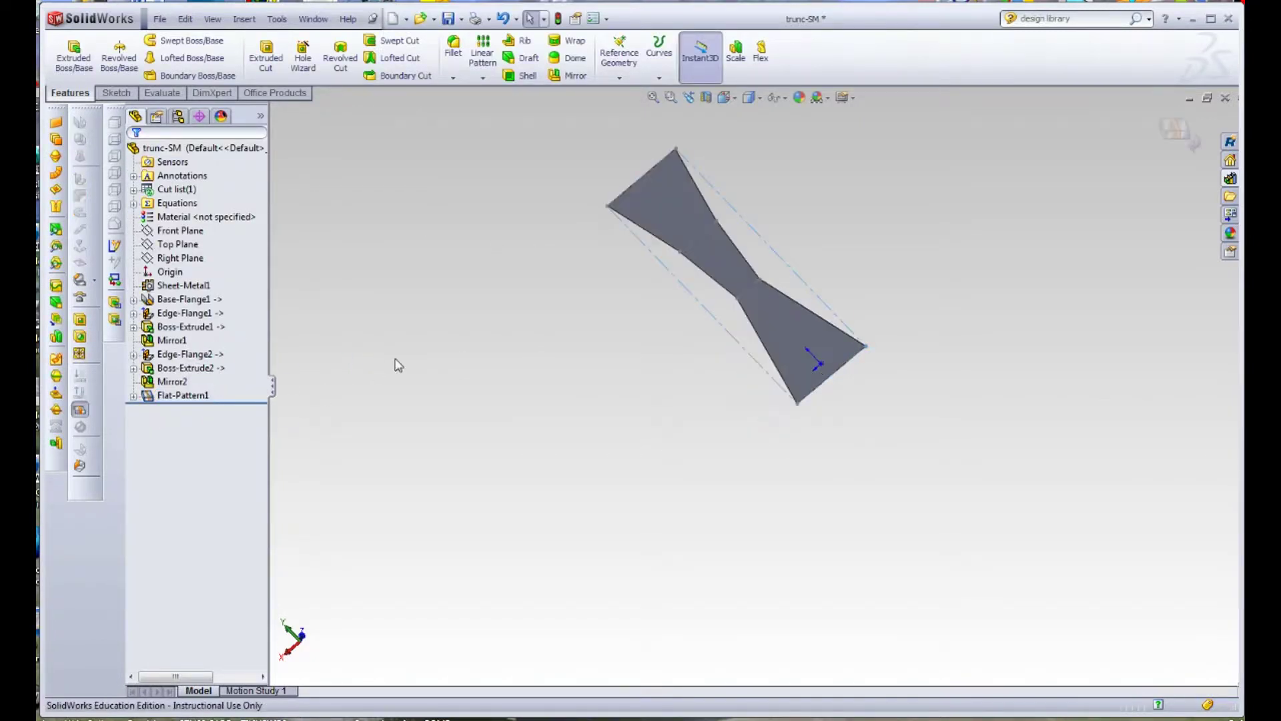
{"action": "left_click", "coordinate": [215, 396]}
{"action": "left_click", "coordinate": [220, 367]}
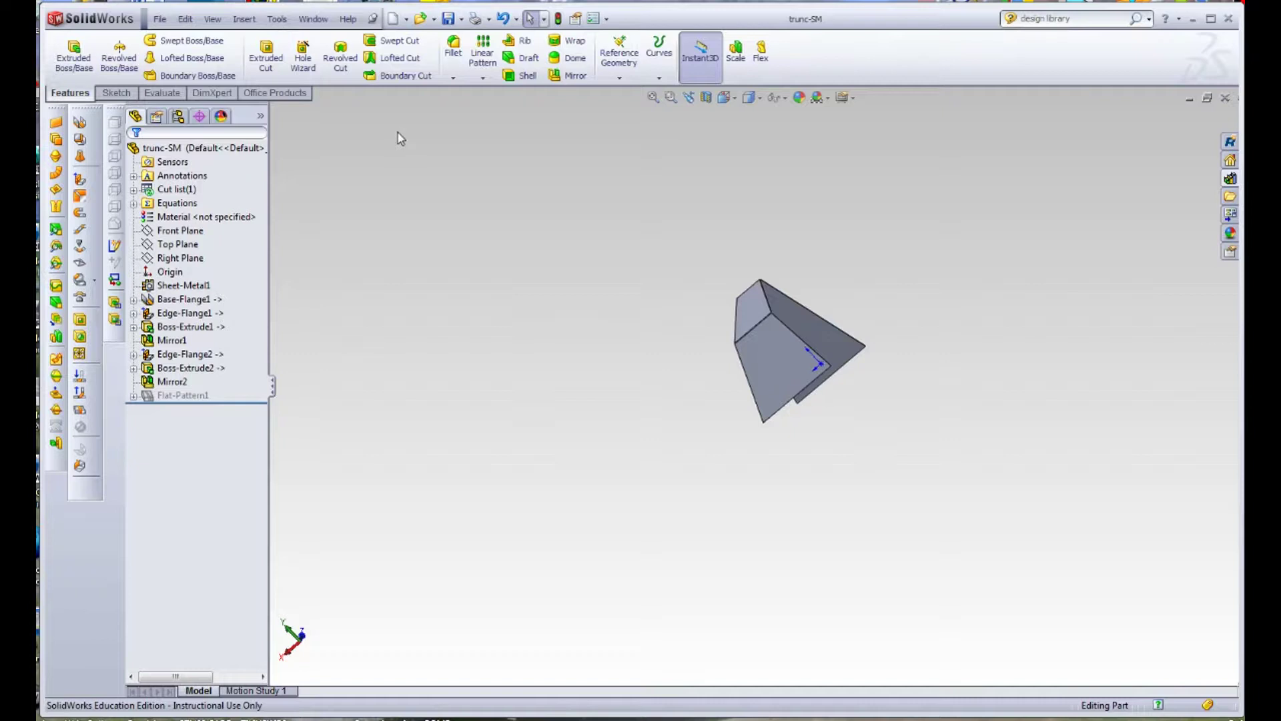
- Switch back to the trunc assembly and start an Edge Flange on the base flange's slanted side edge
{"action": "key", "text": "ctrl+Tab"}
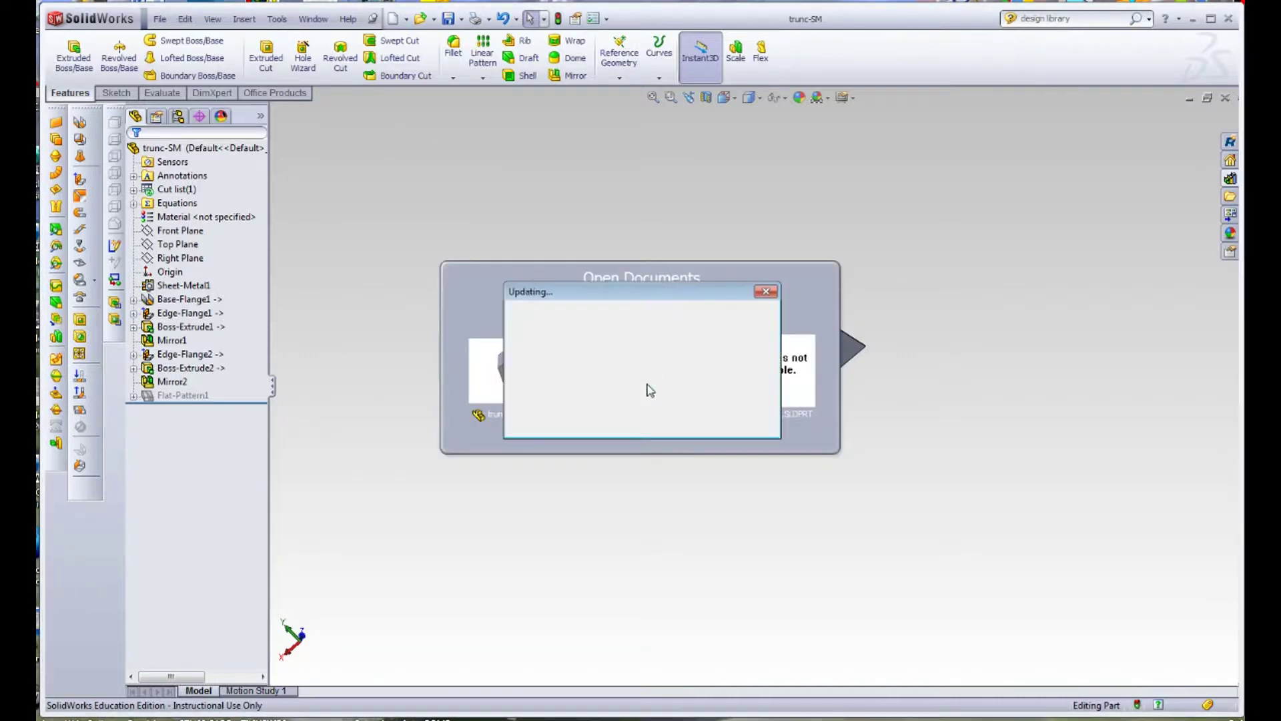
{"action": "middle_click_drag", "start_coordinate": [645, 346], "coordinate": [881, 423]}
{"action": "scroll", "coordinate": [638, 298], "scroll_direction": "down", "scroll_amount": 4}
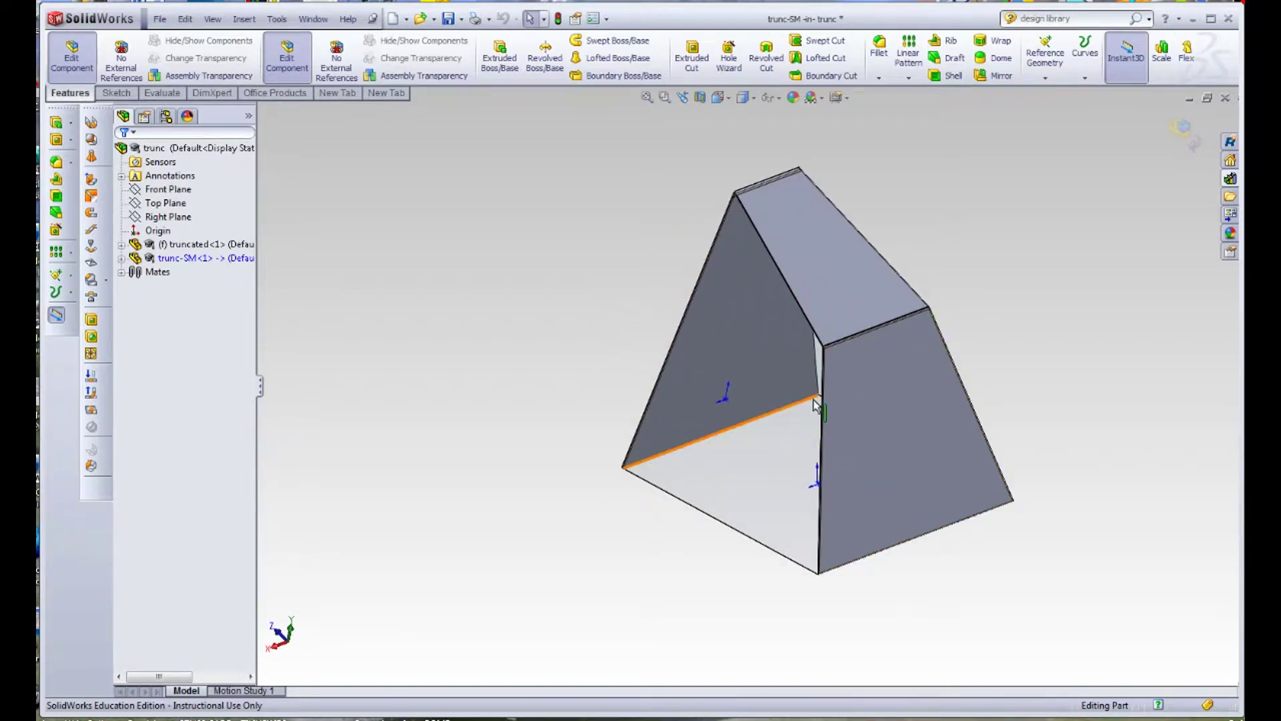
{"action": "scroll", "coordinate": [816, 402], "scroll_direction": "down", "scroll_amount": 2}
{"action": "scroll", "coordinate": [715, 362], "scroll_direction": "up", "scroll_amount": 4}
{"action": "scroll", "coordinate": [719, 330], "scroll_direction": "down", "scroll_amount": 3}
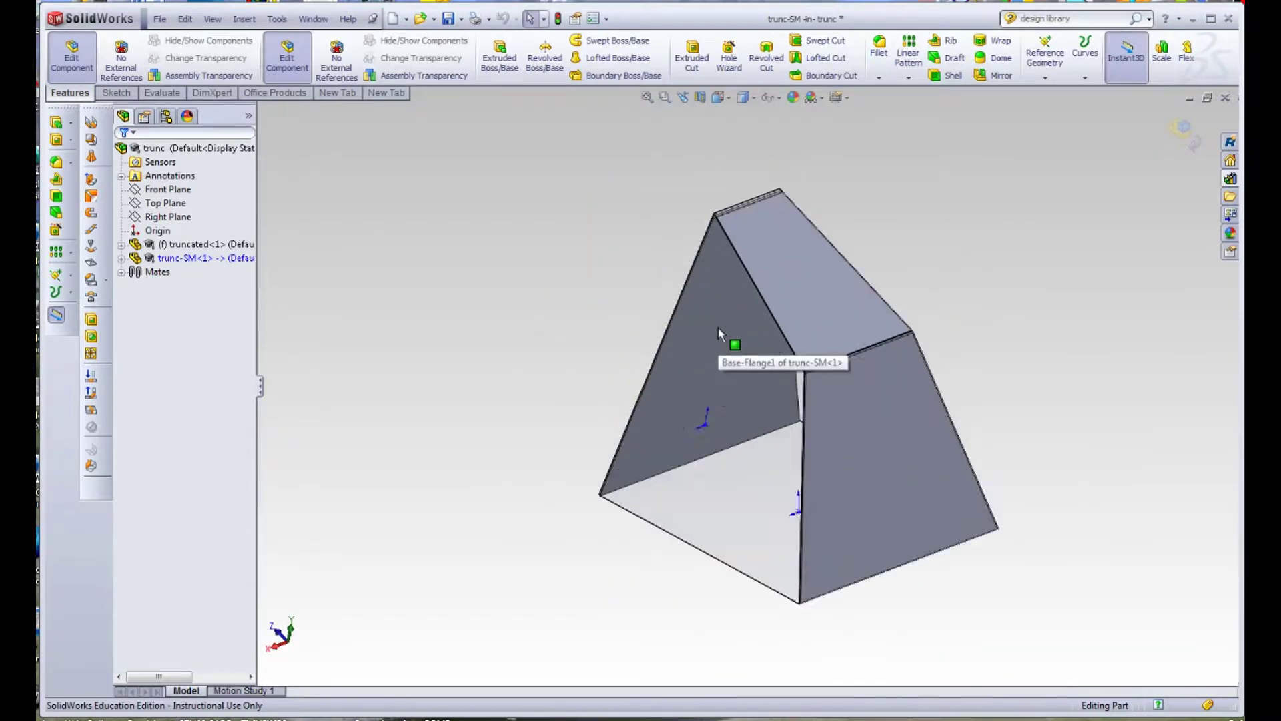
{"action": "scroll", "coordinate": [721, 272], "scroll_direction": "up", "scroll_amount": 1}
{"action": "scroll", "coordinate": [727, 277], "scroll_direction": "down", "scroll_amount": 2}
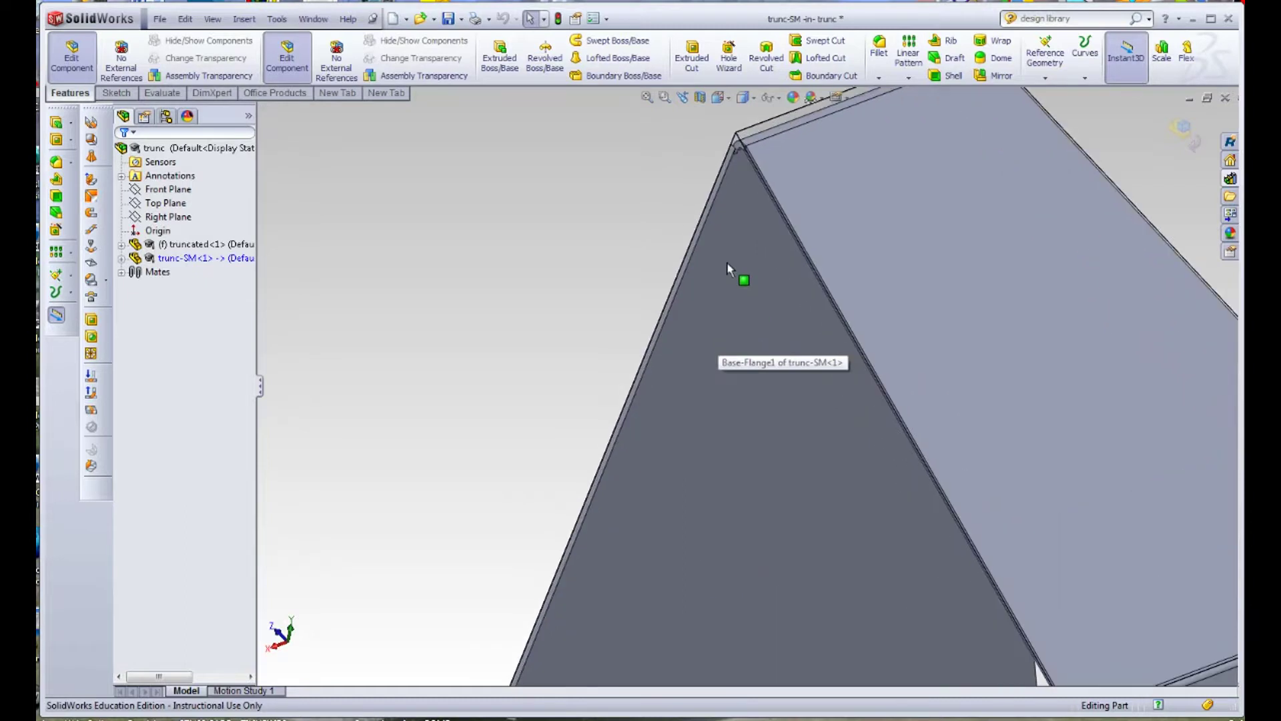
{"action": "left_click", "coordinate": [704, 235]}
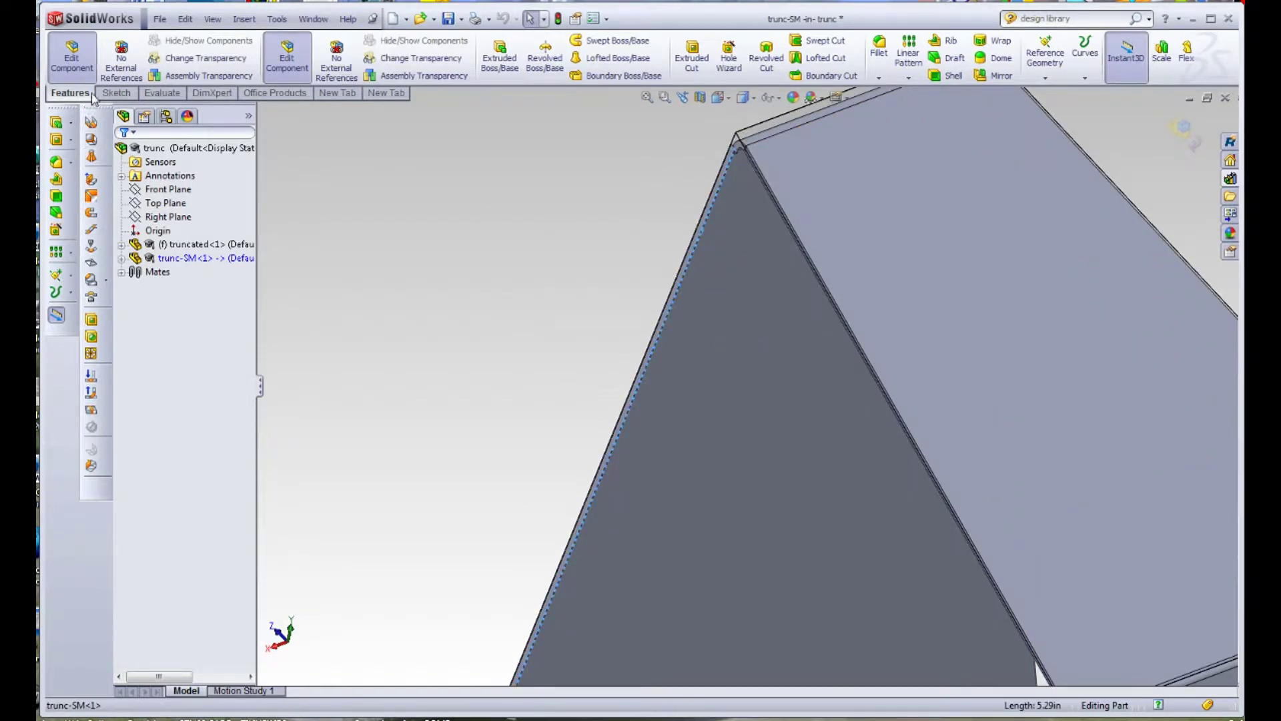
{"action": "left_click", "coordinate": [92, 180]}
- Set the flange length to Up To Vertex, using the truncated solid's bottom corner vertex at the opposite flange
{"action": "scroll", "coordinate": [735, 446], "scroll_direction": "up", "scroll_amount": 4}
{"action": "scroll", "coordinate": [738, 450], "scroll_direction": "down", "scroll_amount": 3}
{"action": "scroll", "coordinate": [834, 520], "scroll_direction": "up", "scroll_amount": 2}
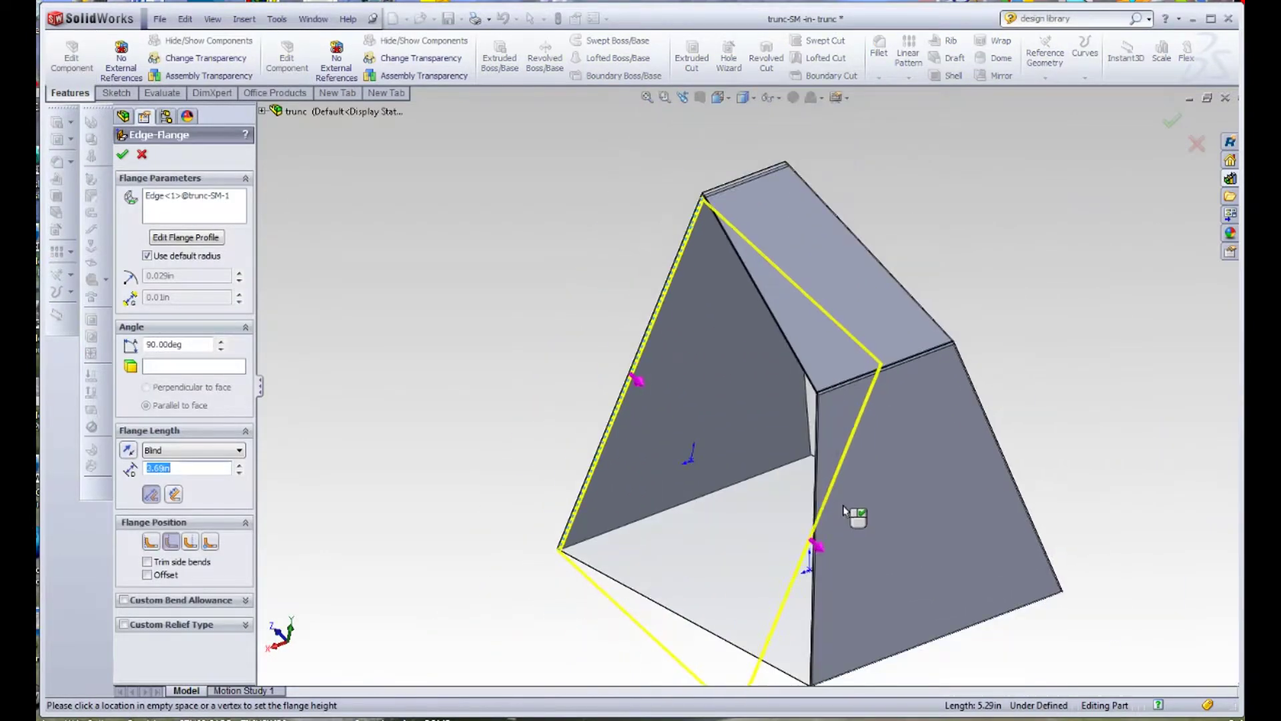
{"action": "scroll", "coordinate": [810, 601], "scroll_direction": "down", "scroll_amount": 4}
{"action": "scroll", "coordinate": [787, 543], "scroll_direction": "up", "scroll_amount": 3}
{"action": "scroll", "coordinate": [765, 527], "scroll_direction": "down", "scroll_amount": 3}
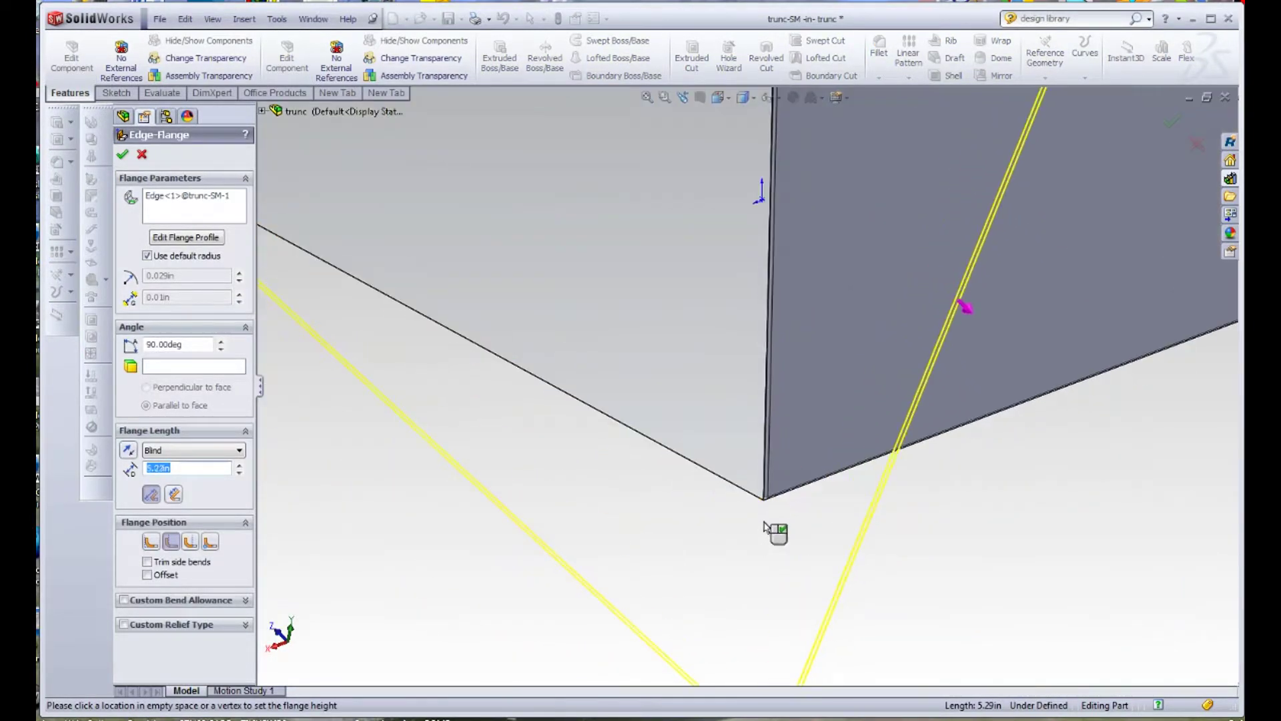
{"action": "scroll", "coordinate": [765, 514], "scroll_direction": "down", "scroll_amount": 3}
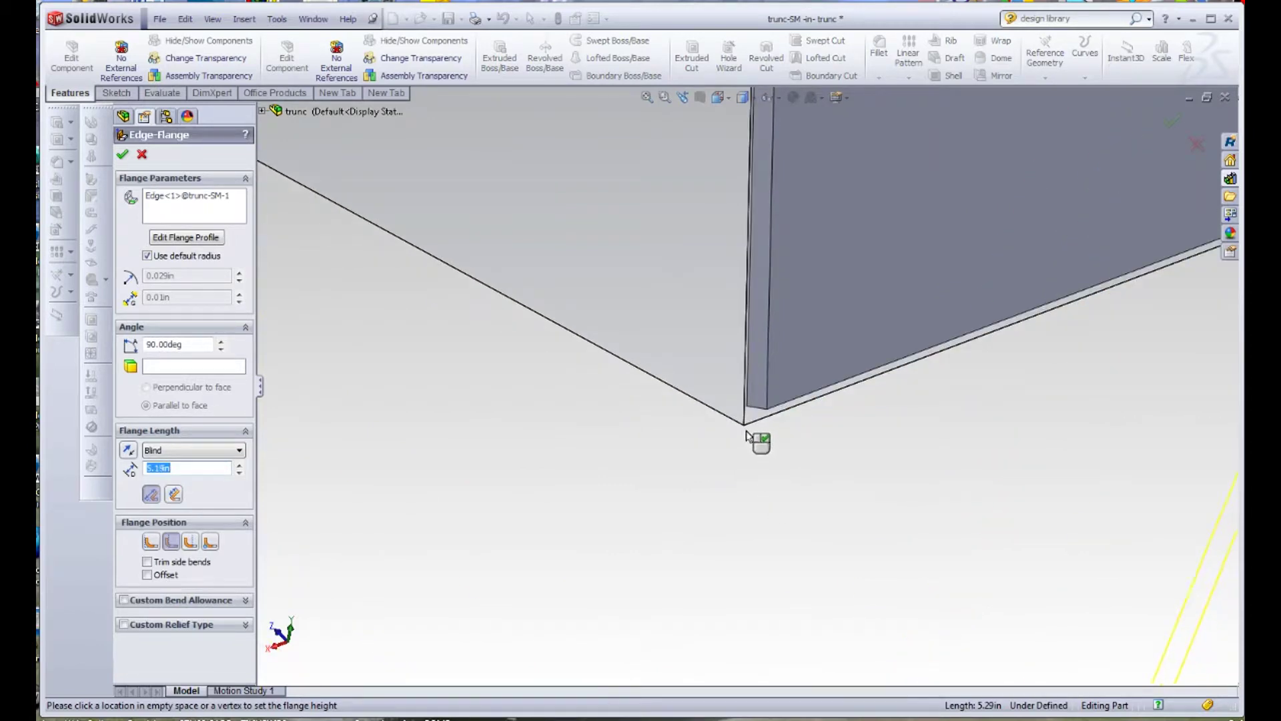
{"action": "left_click", "coordinate": [207, 450]}
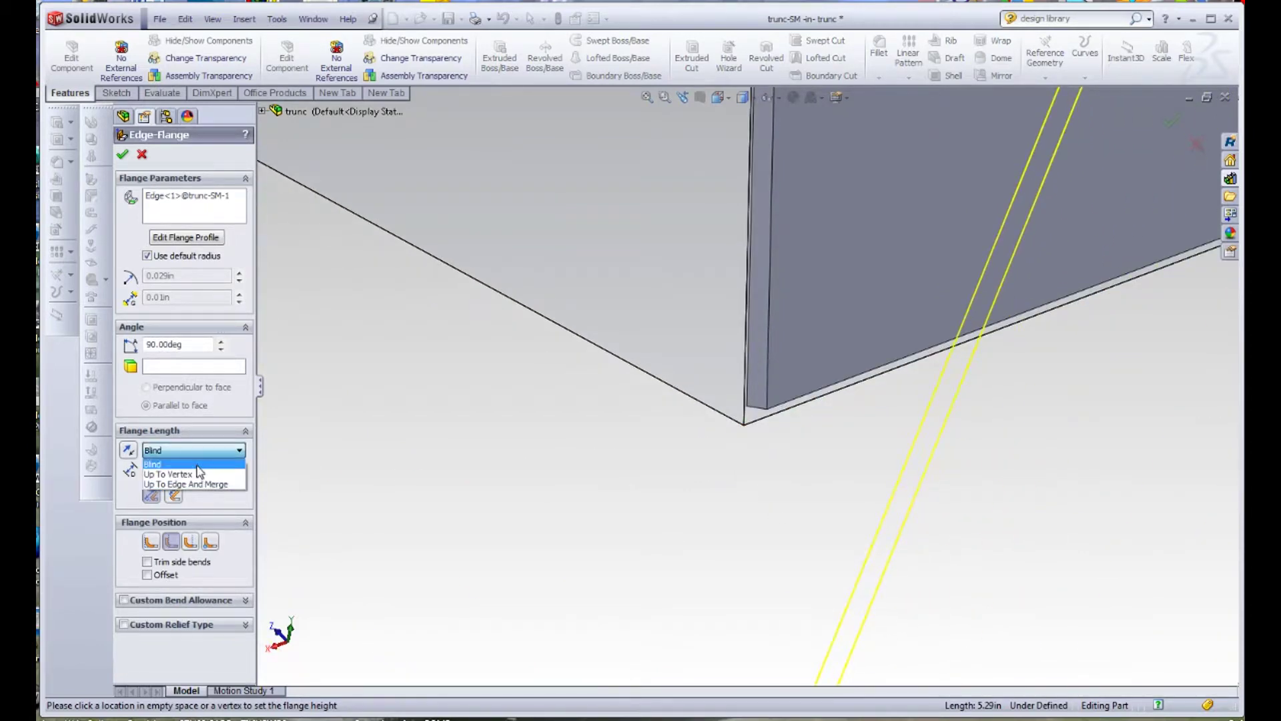
{"action": "left_click", "coordinate": [197, 474]}
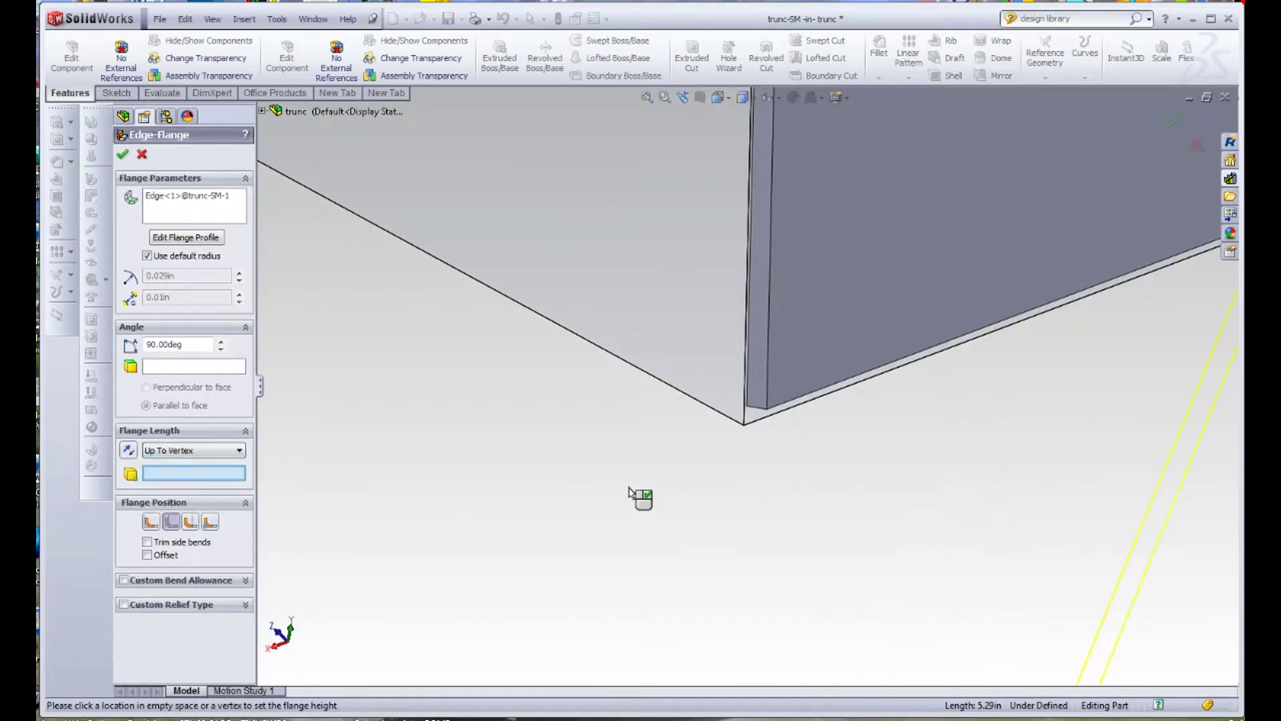
{"action": "left_click", "coordinate": [744, 425]}
{"action": "scroll", "coordinate": [640, 431], "scroll_direction": "up", "scroll_amount": 5}
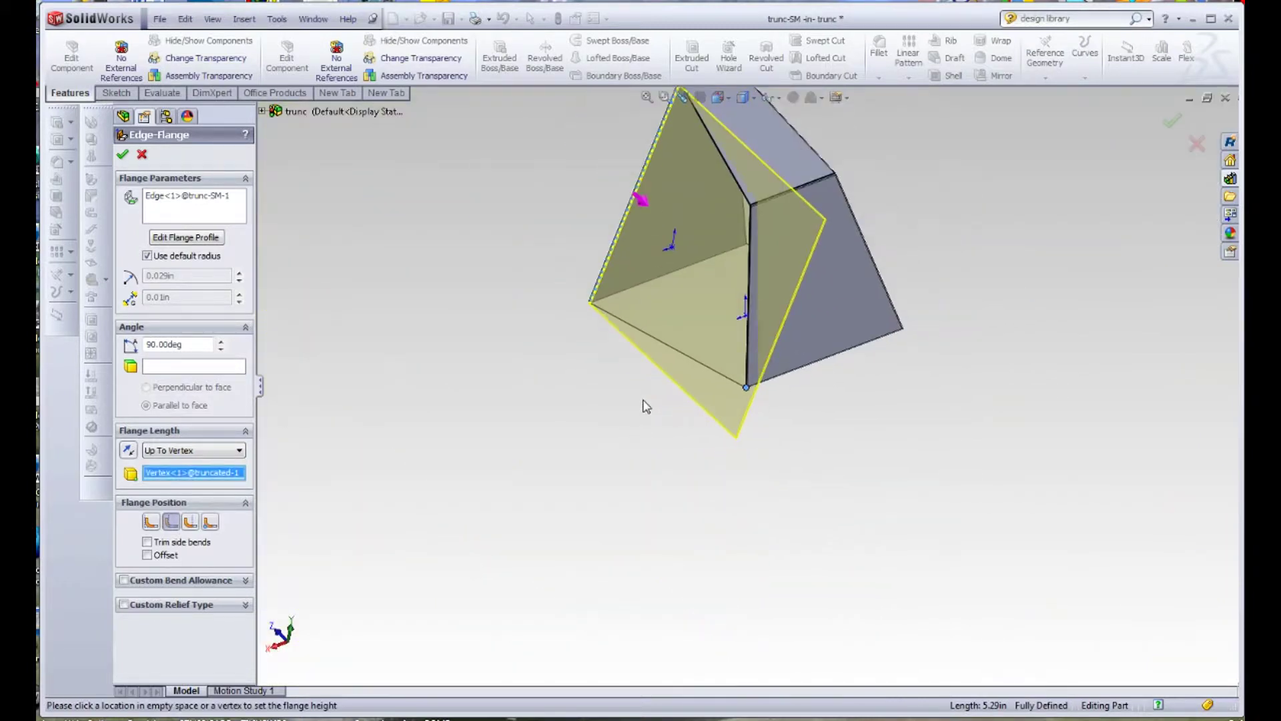
- Define the flange angle as parallel to the truncated solid's open side face
{"action": "middle_click_drag", "start_coordinate": [657, 329], "coordinate": [691, 322]}
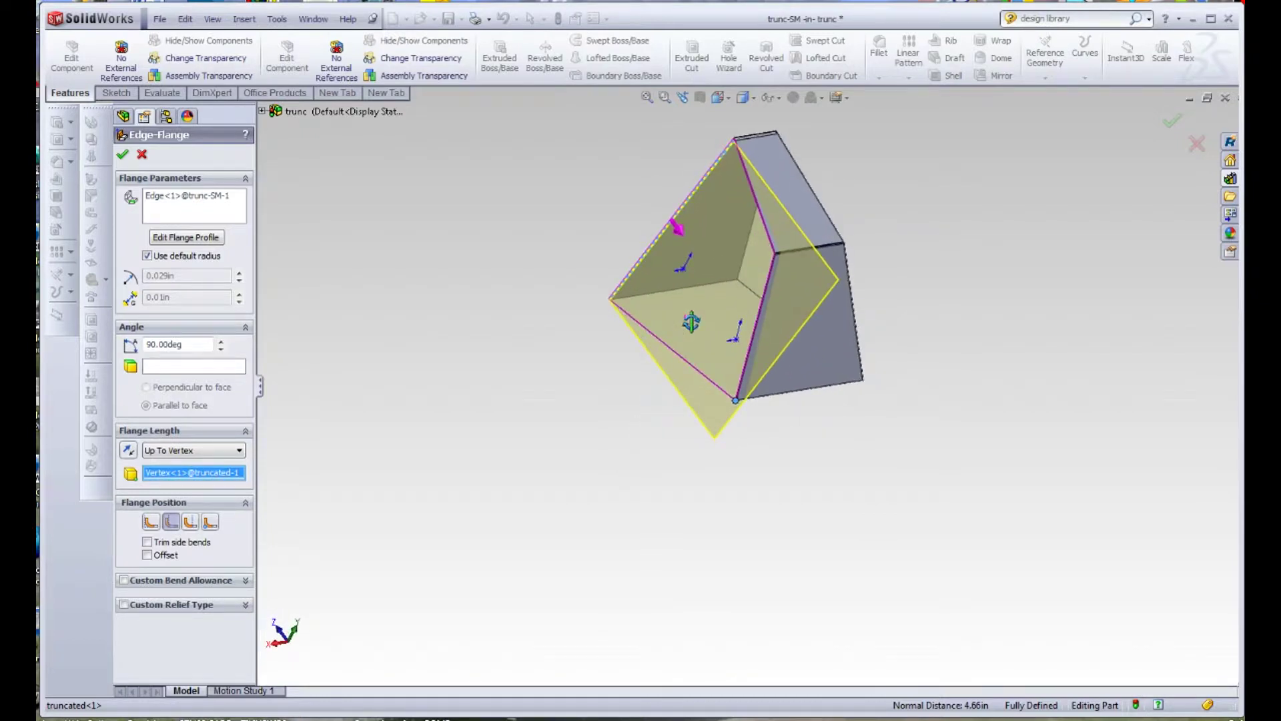
{"action": "left_click", "coordinate": [191, 367]}
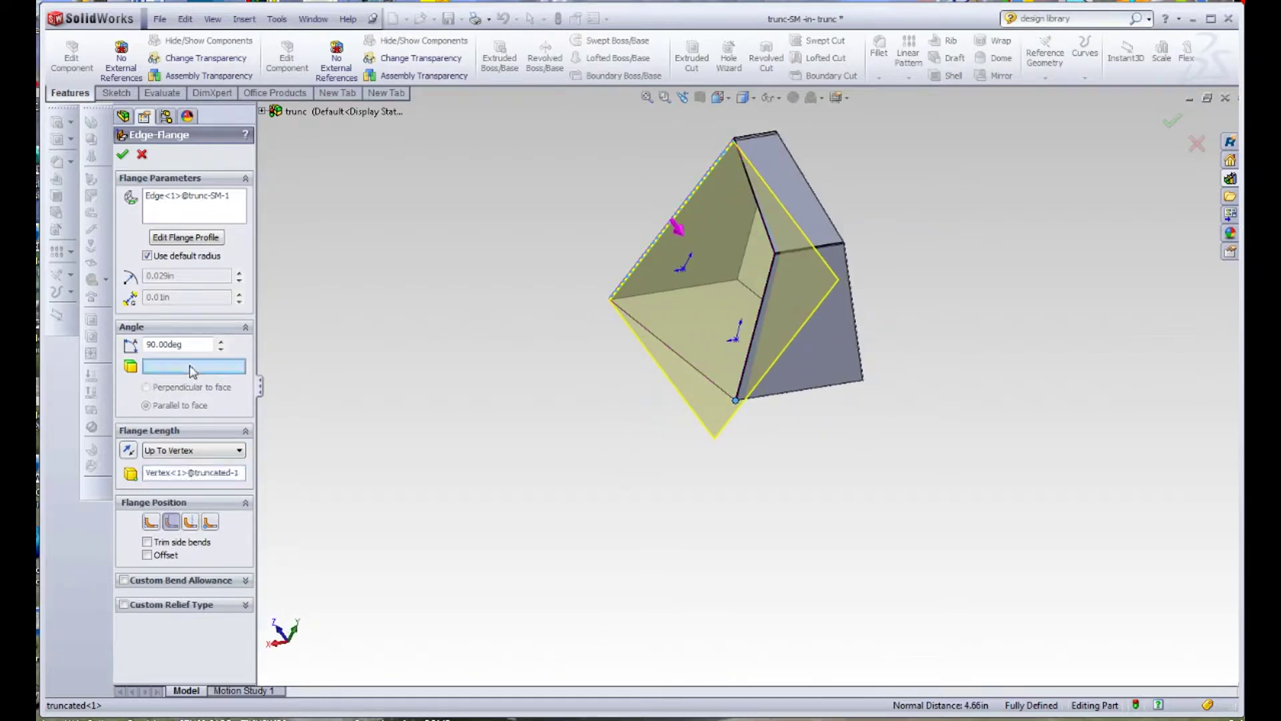
{"action": "left_click", "coordinate": [692, 319]}
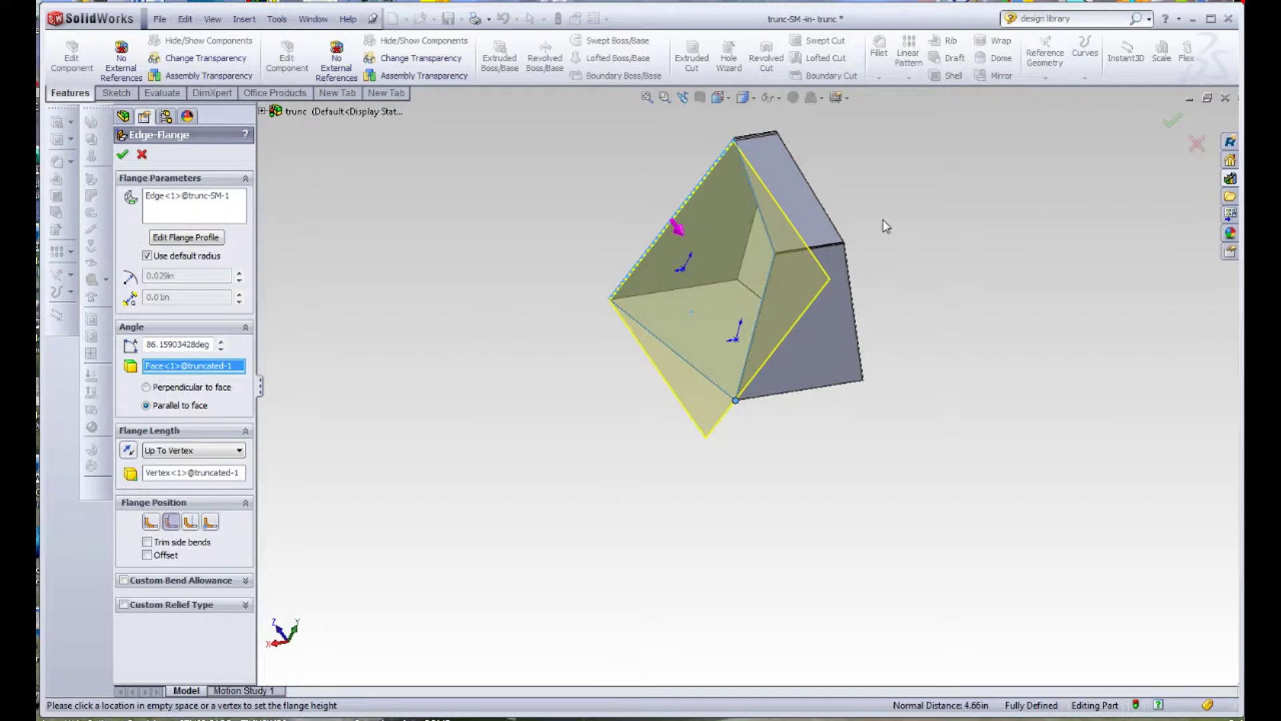
- Try to create the flange with the Bend from Virtual Sharp position, and return the position to Material Outside
{"action": "middle_click_drag", "start_coordinate": [883, 226], "coordinate": [807, 292]}
{"action": "scroll", "coordinate": [735, 249], "scroll_direction": "down", "scroll_amount": 9}
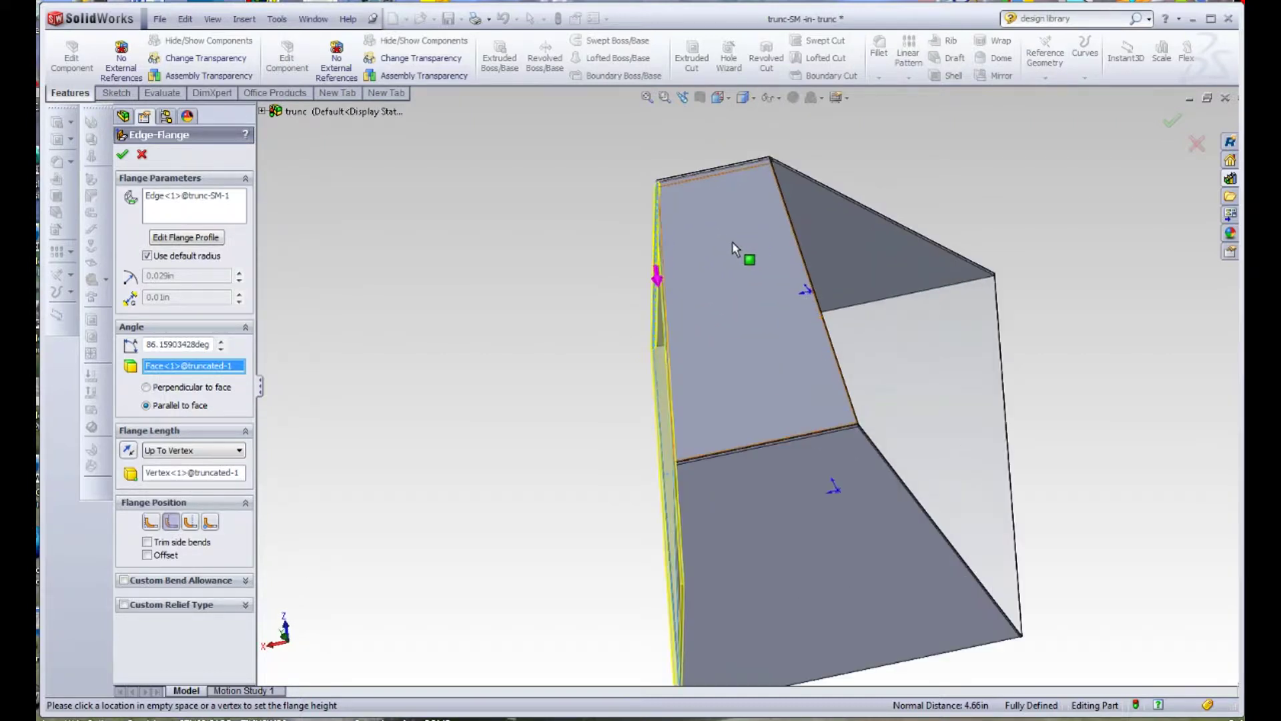
{"action": "scroll", "coordinate": [694, 514], "scroll_direction": "up", "scroll_amount": 5}
{"action": "middle_click_drag", "start_coordinate": [732, 554], "coordinate": [769, 562]}
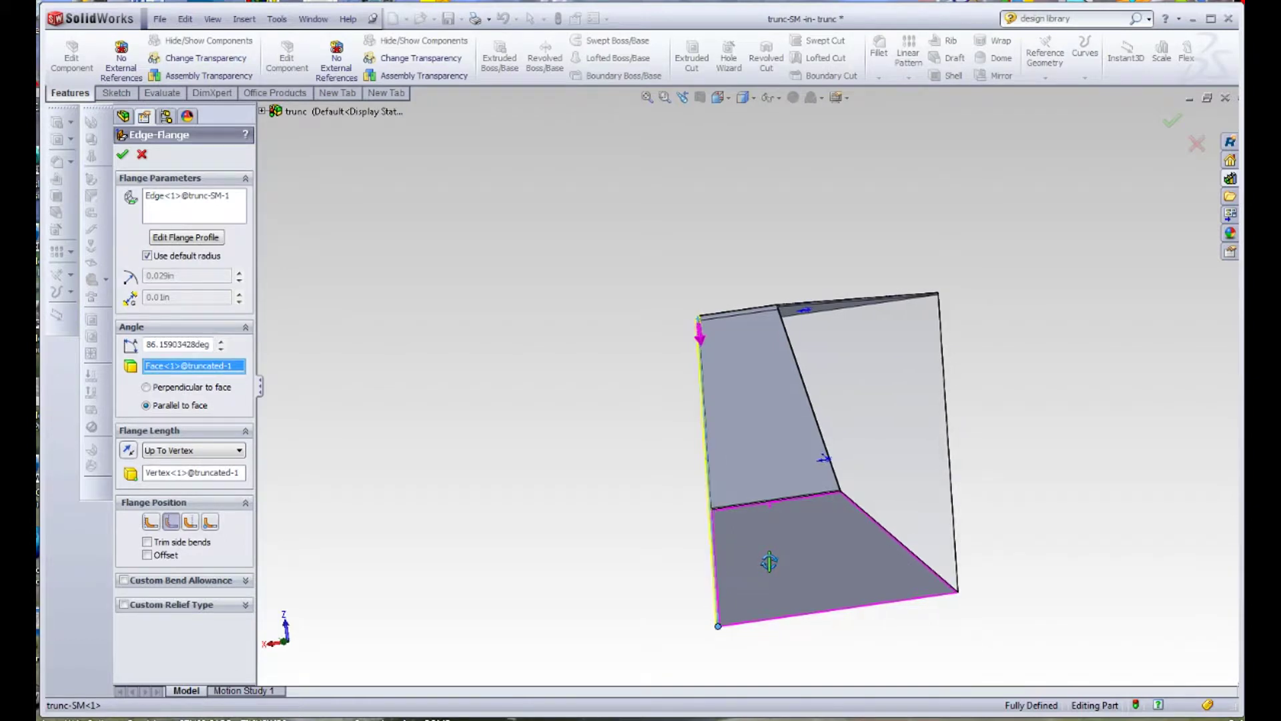
{"action": "scroll", "coordinate": [732, 527], "scroll_direction": "down", "scroll_amount": 10}
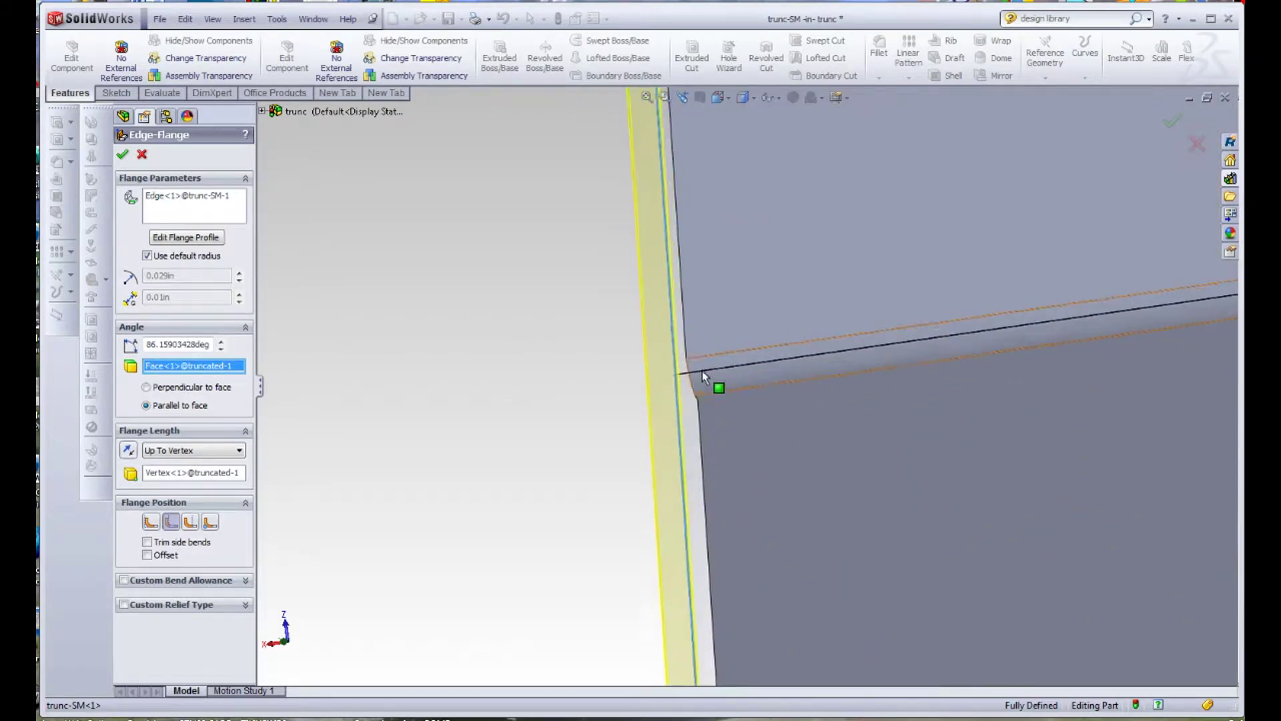
{"action": "left_click", "coordinate": [210, 526]}
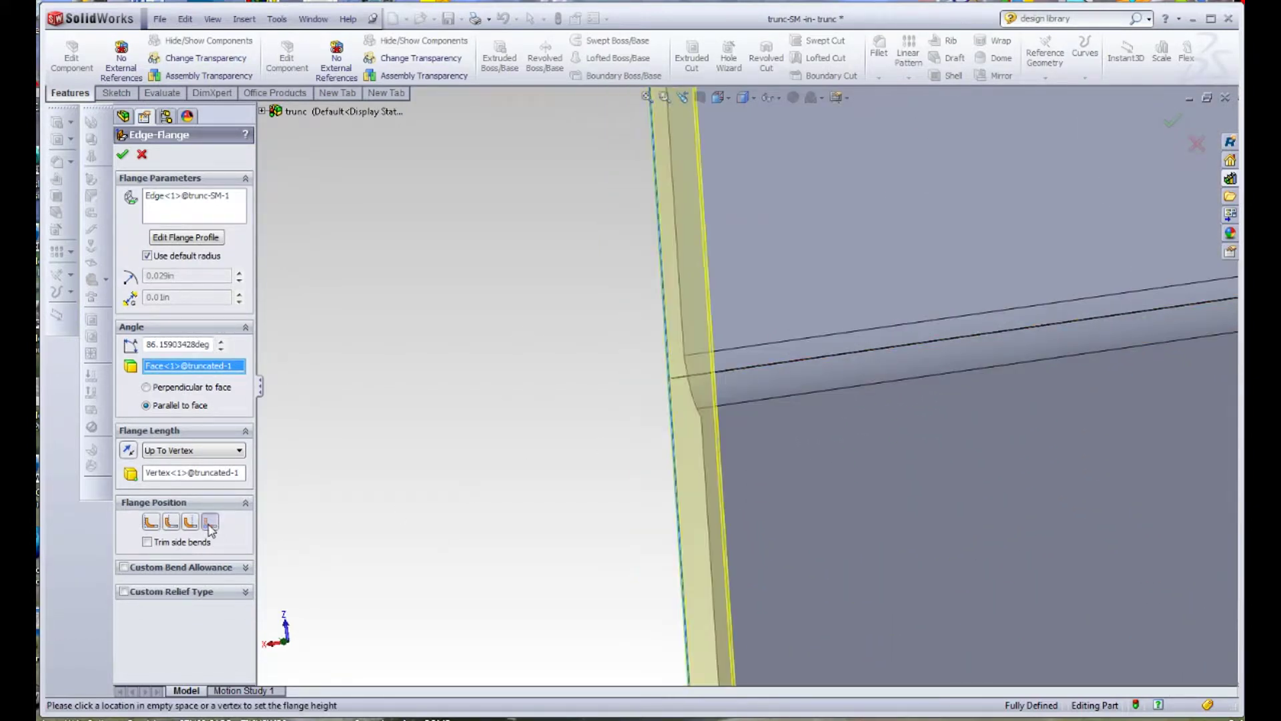
{"action": "scroll", "coordinate": [671, 487], "scroll_direction": "up", "scroll_amount": 10}
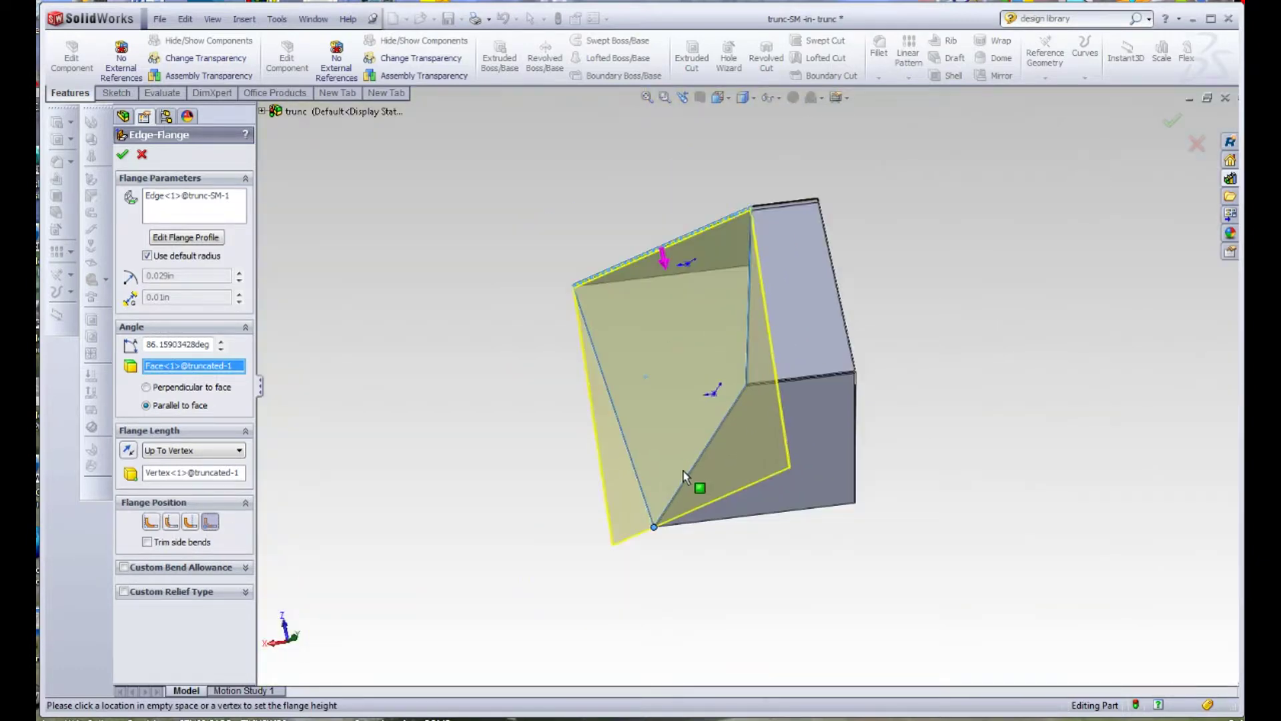
{"action": "middle_click_drag", "start_coordinate": [715, 400], "coordinate": [821, 421]}
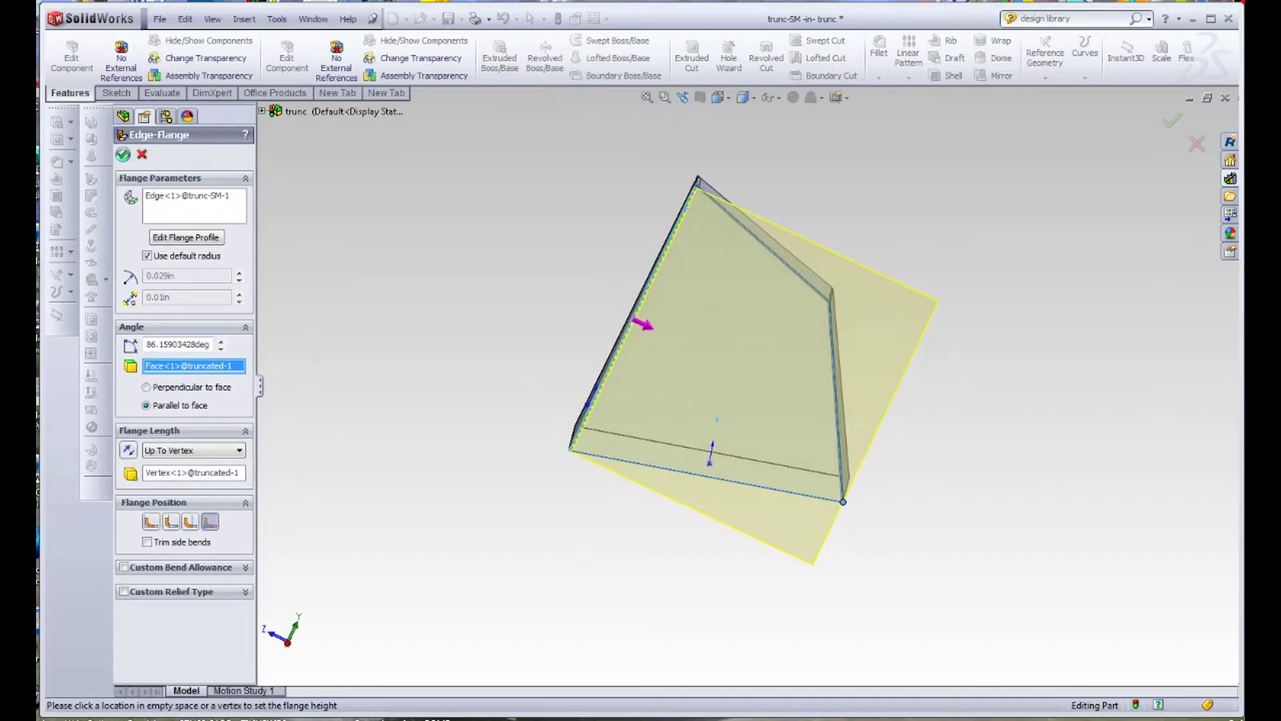
{"action": "left_click", "coordinate": [124, 156]}
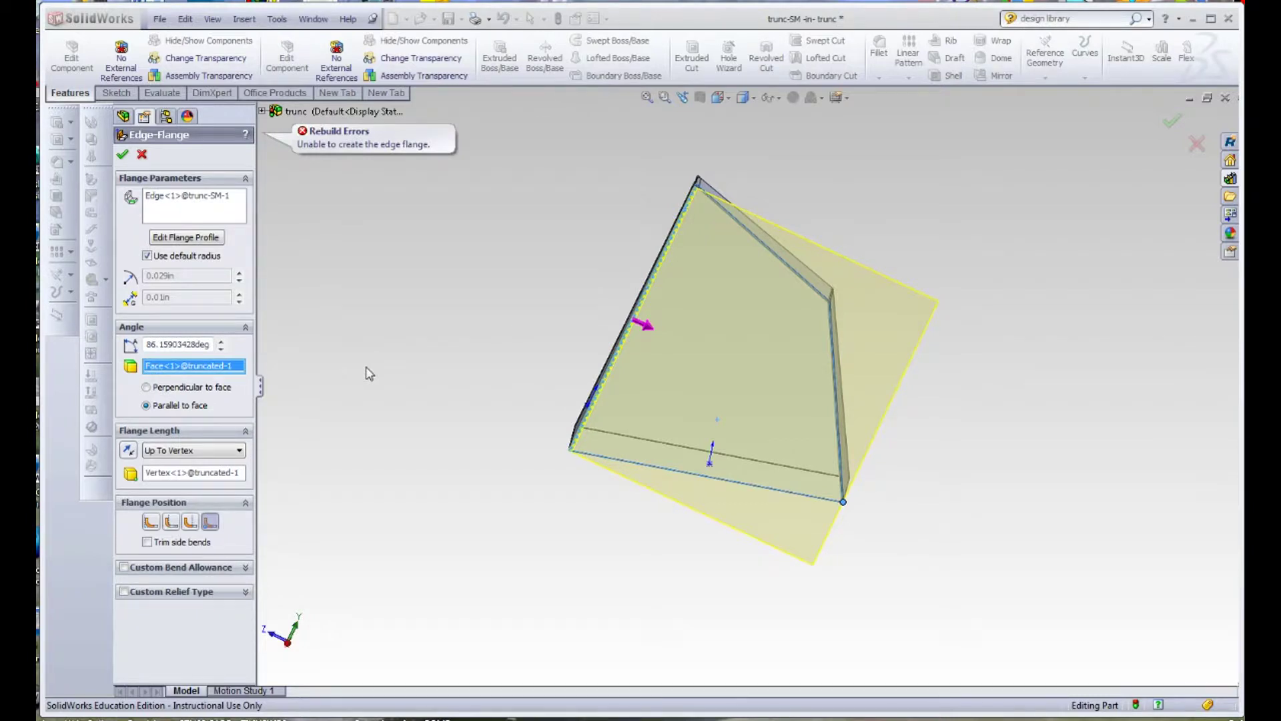
{"action": "middle_click_drag", "start_coordinate": [827, 417], "coordinate": [581, 472]}
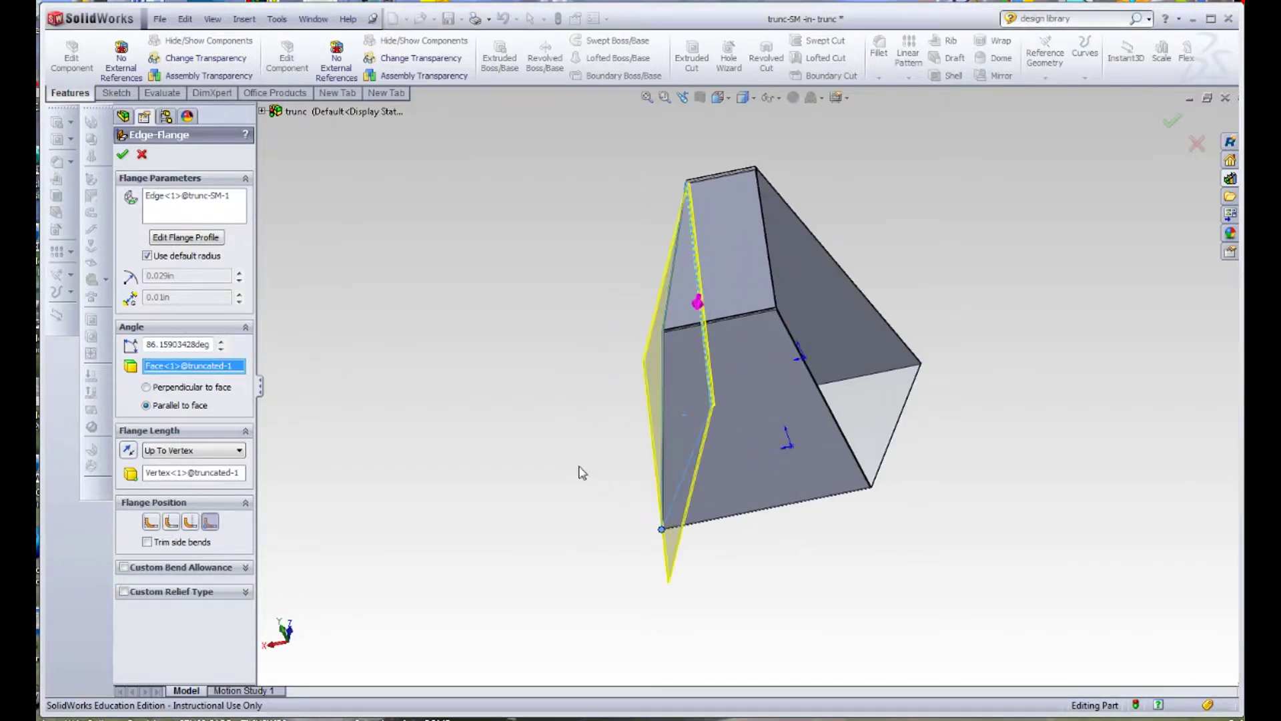
{"action": "left_click", "coordinate": [172, 523]}
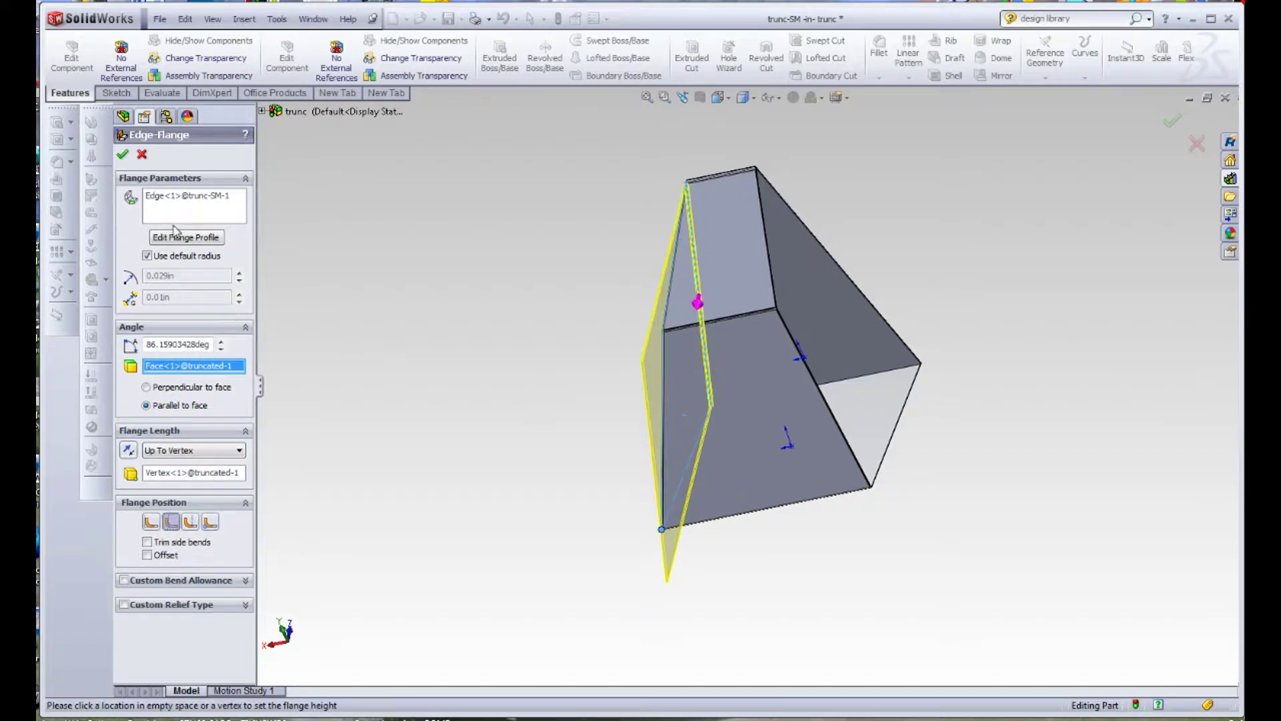
- Try to create the side edge flange with the Material Outside position and check the preview at the upper corner
{"action": "left_click", "coordinate": [122, 156]}
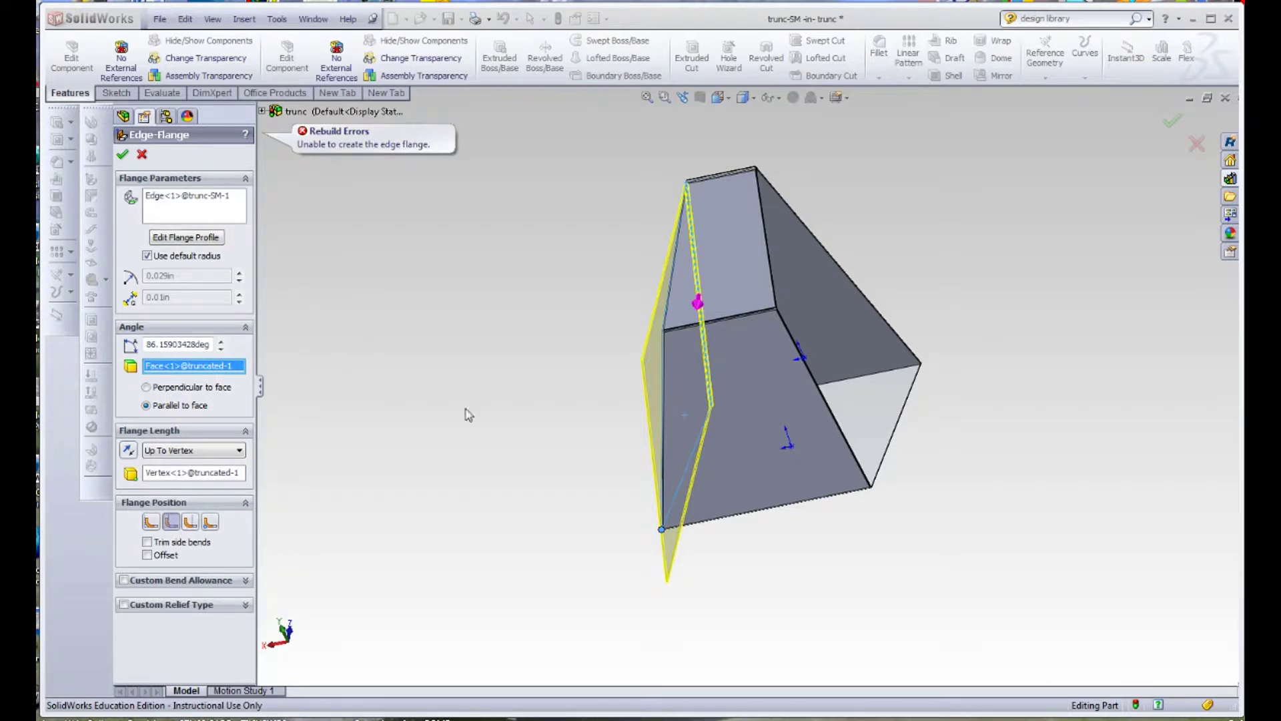
{"action": "mouse_move", "coordinate": [731, 361]}
{"action": "middle_mouse_down"}
{"action": "mouse_move", "coordinate": [711, 388]}
{"action": "mouse_move", "coordinate": [735, 408]}
{"action": "mouse_move", "coordinate": [713, 415]}
{"action": "mouse_move", "coordinate": [703, 364]}
{"action": "mouse_move", "coordinate": [684, 372]}
{"action": "mouse_move", "coordinate": [686, 337]}
{"action": "middle_mouse_up"}
{"action": "scroll", "coordinate": [707, 379], "scroll_direction": "down", "scroll_amount": 5}
{"action": "middle_click", "coordinate": [698, 356]}
{"action": "middle_click", "coordinate": [698, 409]}
{"action": "mouse_move", "coordinate": [698, 410]}
{"action": "middle_mouse_down"}
{"action": "mouse_move", "coordinate": [695, 398]}
{"action": "mouse_move", "coordinate": [707, 403]}
{"action": "middle_mouse_up"}
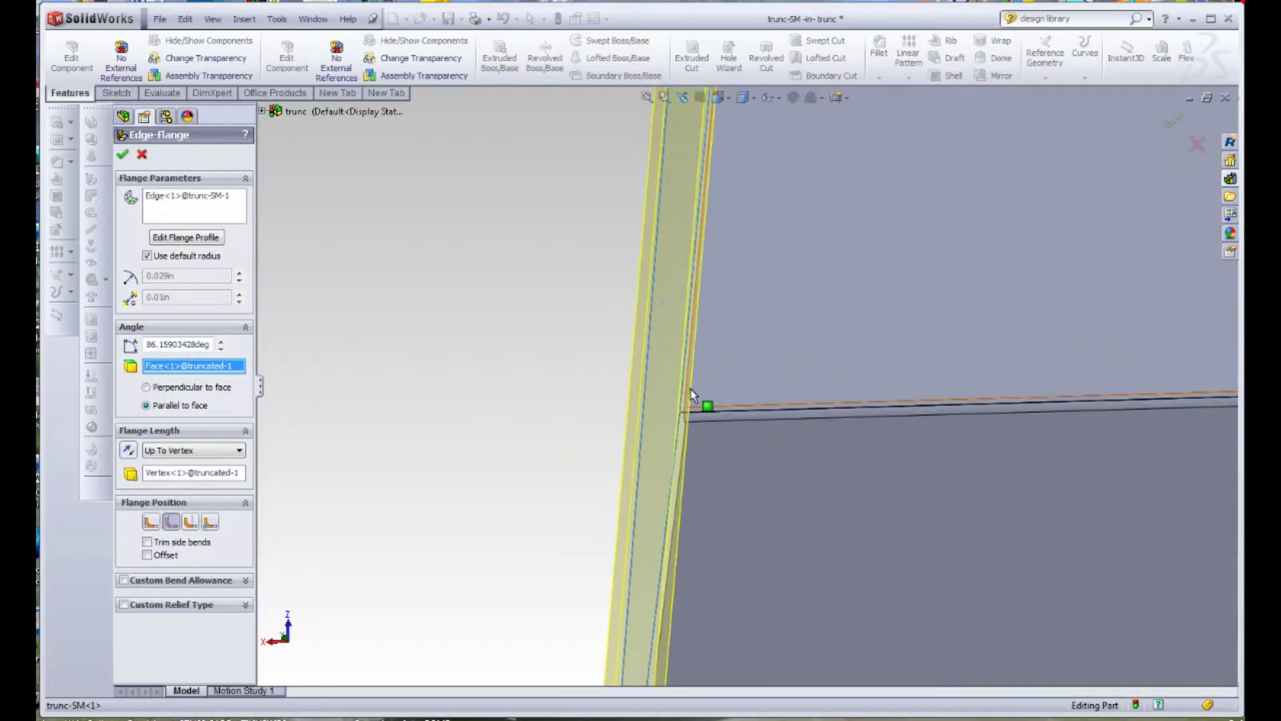
{"action": "scroll", "coordinate": [766, 289], "scroll_direction": "up", "scroll_amount": 6}
{"action": "scroll", "coordinate": [769, 275], "scroll_direction": "down", "scroll_amount": 5}
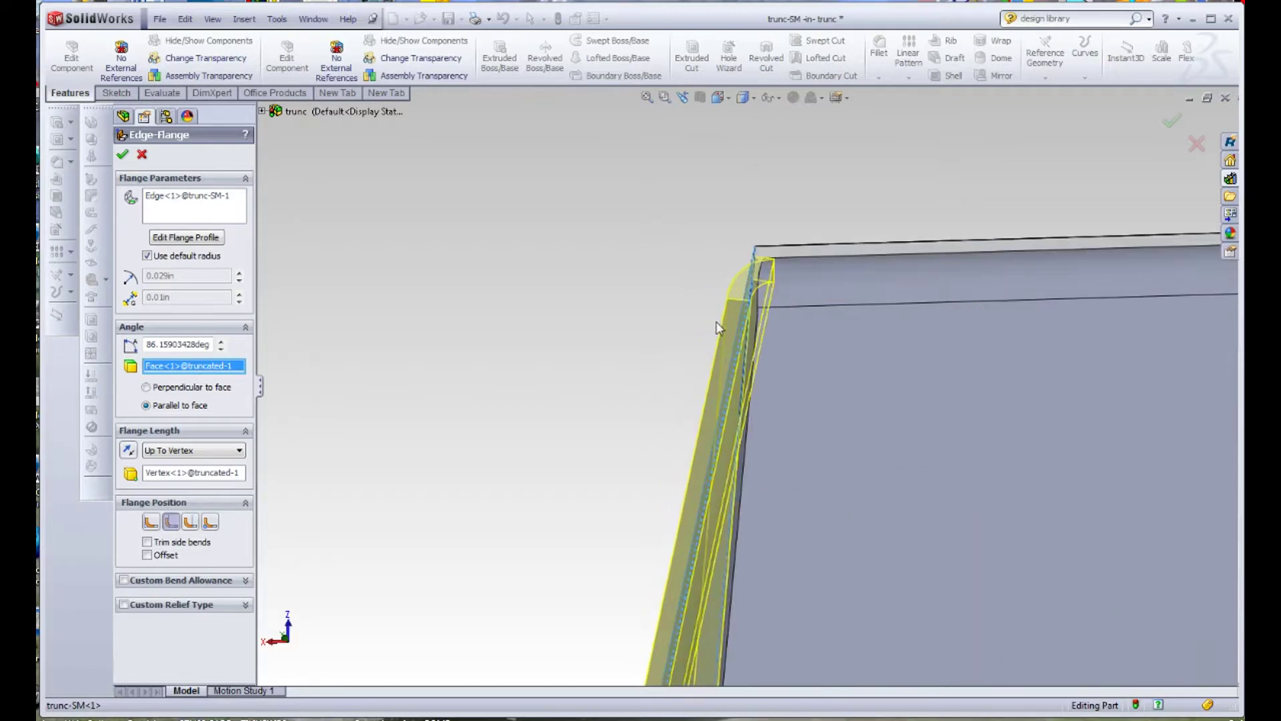
- Create the side edge flange with the Bend Outside position and inspect its bend at the upper corner
{"action": "left_click", "coordinate": [191, 522]}
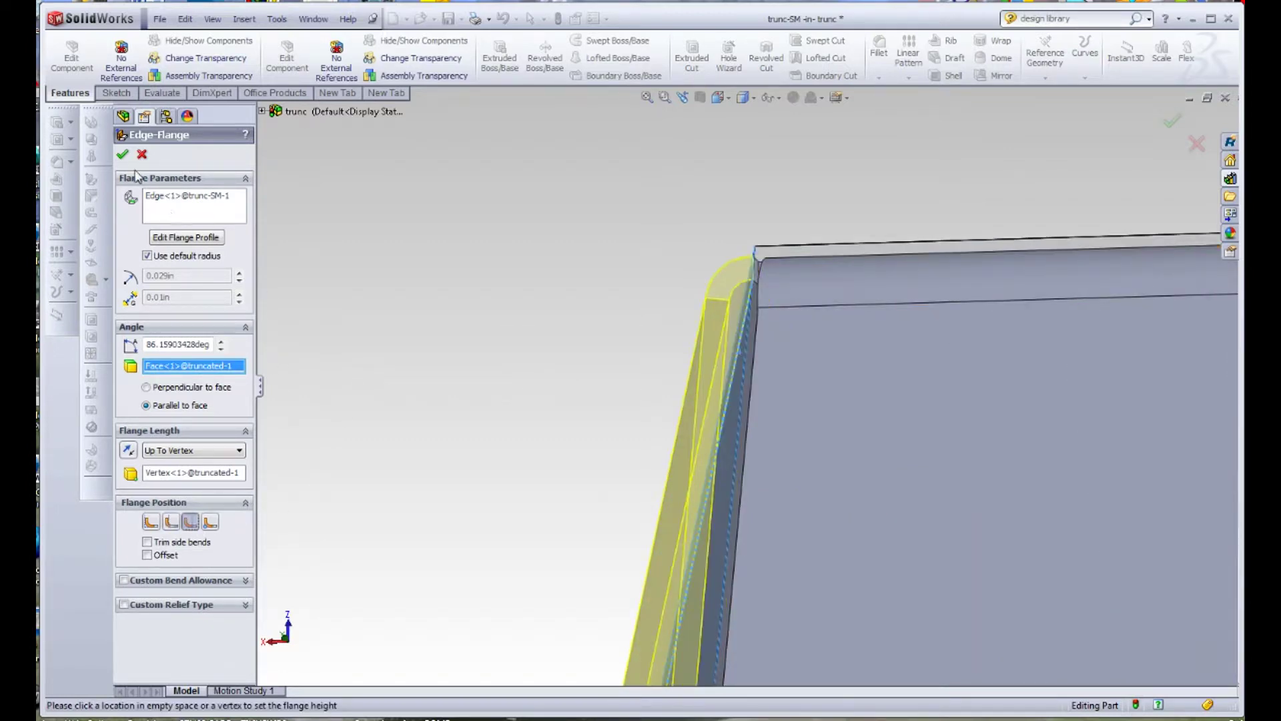
{"action": "left_click", "coordinate": [122, 154]}
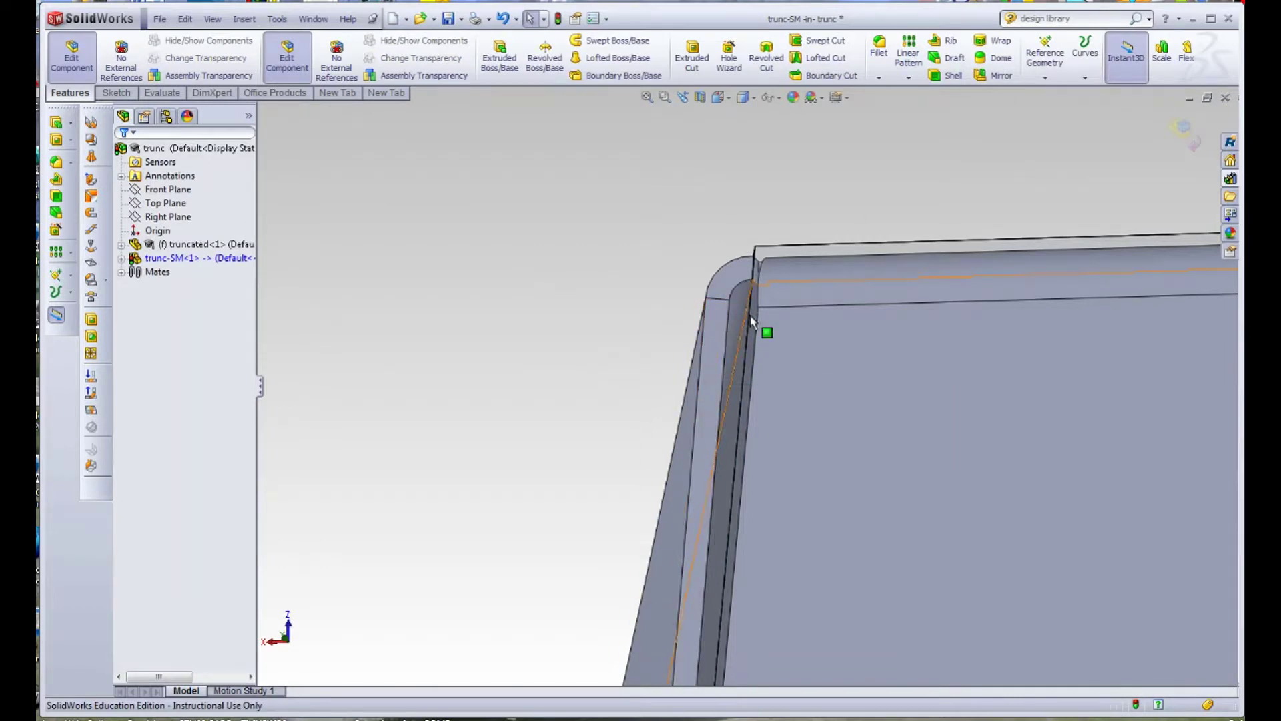
{"action": "middle_click_drag", "start_coordinate": [773, 383], "coordinate": [766, 415]}
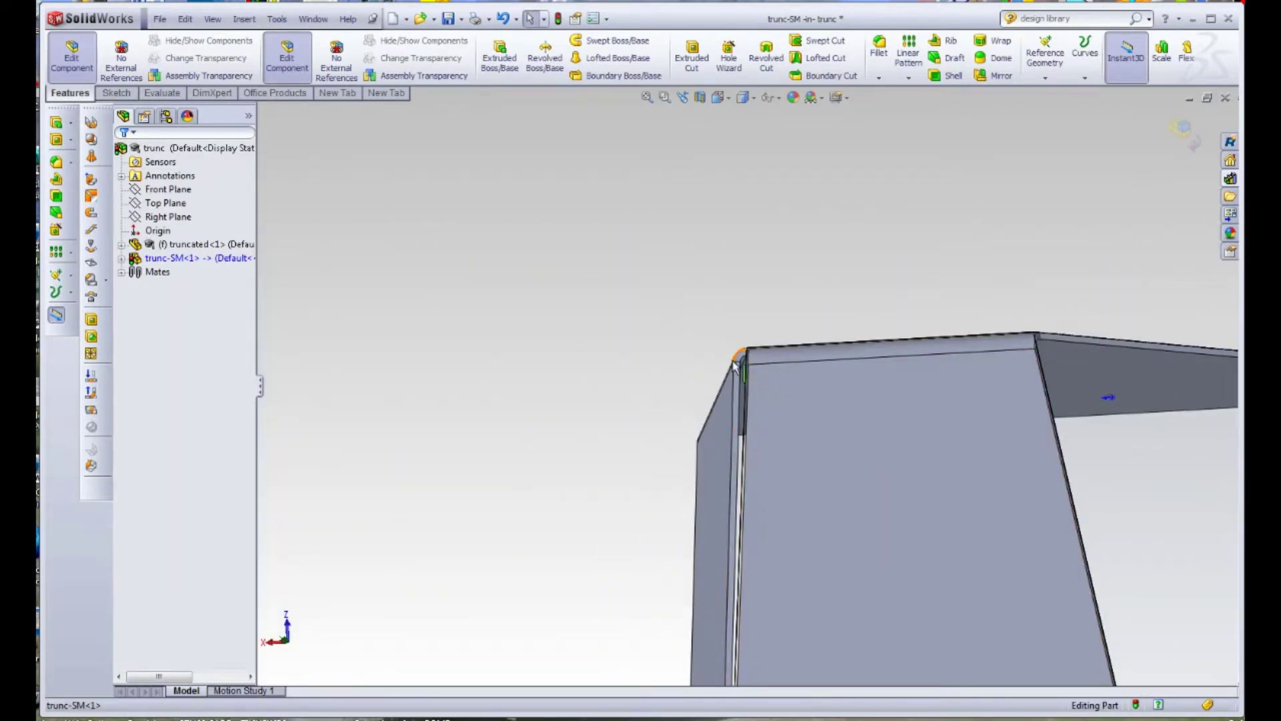
{"action": "scroll", "coordinate": [747, 354], "scroll_direction": "down", "scroll_amount": 3}
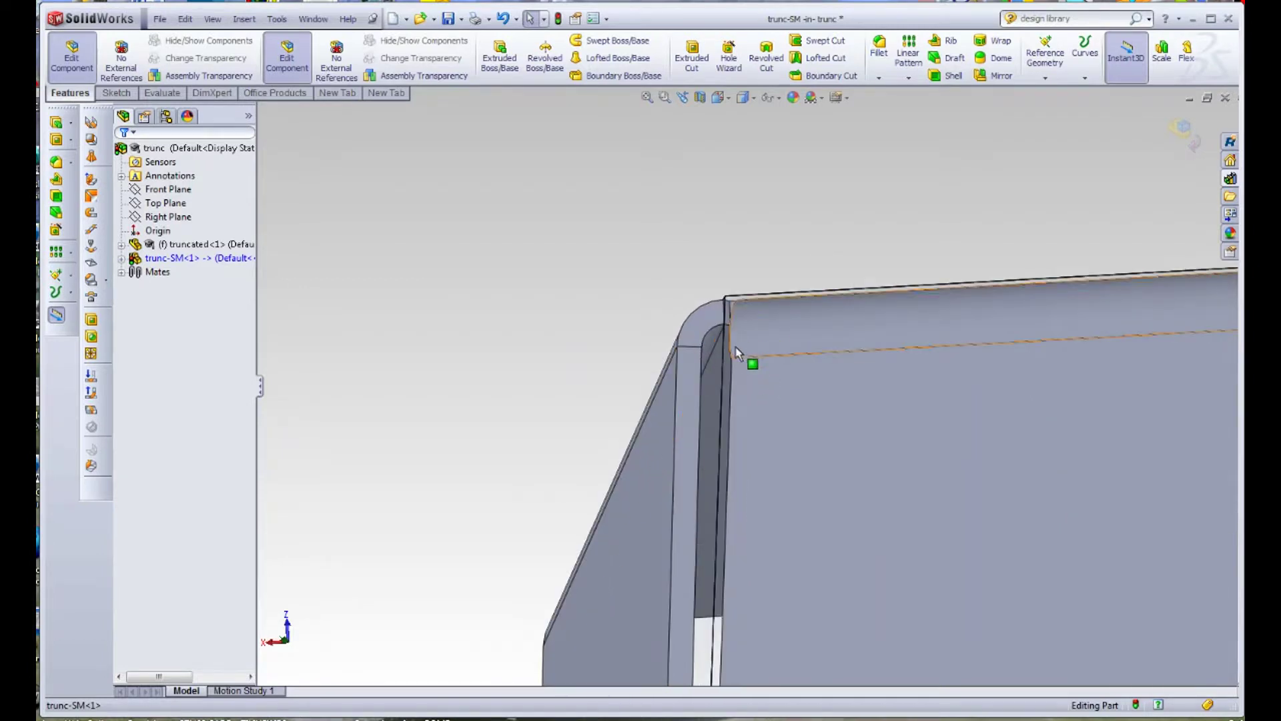
{"action": "mouse_move", "coordinate": [763, 366]}
{"action": "middle_mouse_down"}
{"action": "mouse_move", "coordinate": [812, 371]}
{"action": "mouse_move", "coordinate": [745, 371]}
{"action": "middle_mouse_up"}
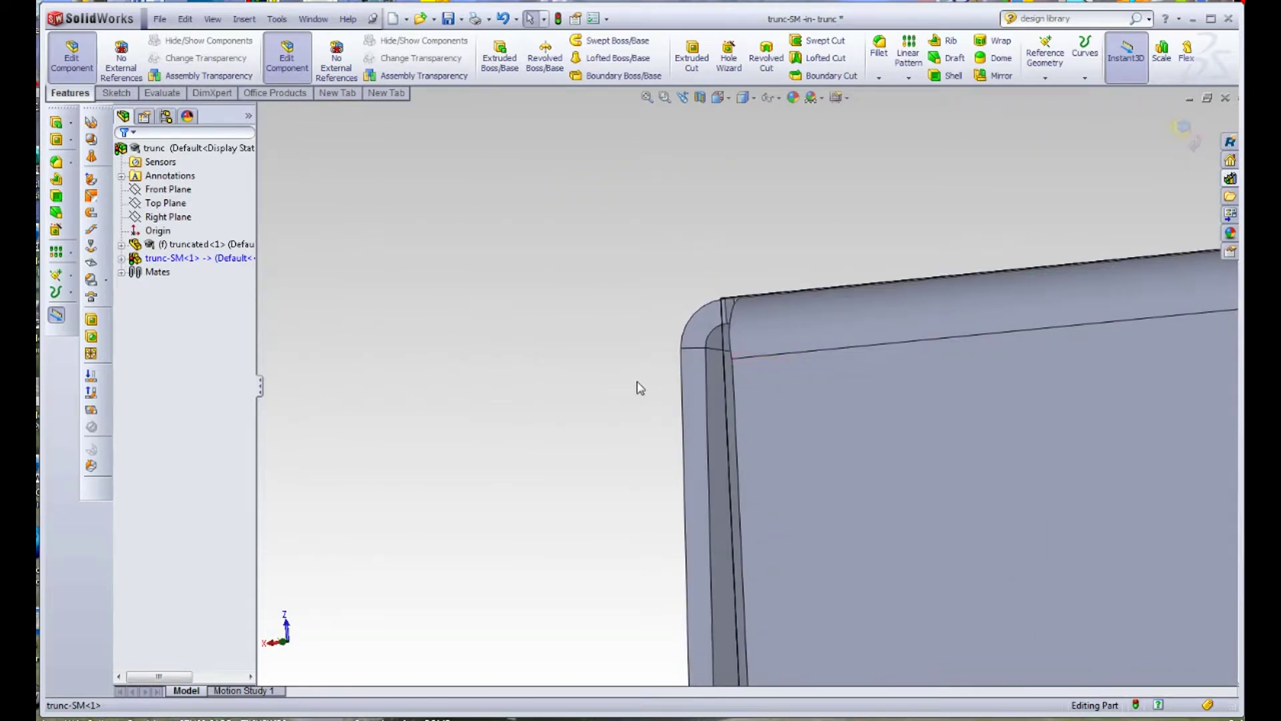
{"action": "scroll", "coordinate": [715, 494], "scroll_direction": "up", "scroll_amount": 10}
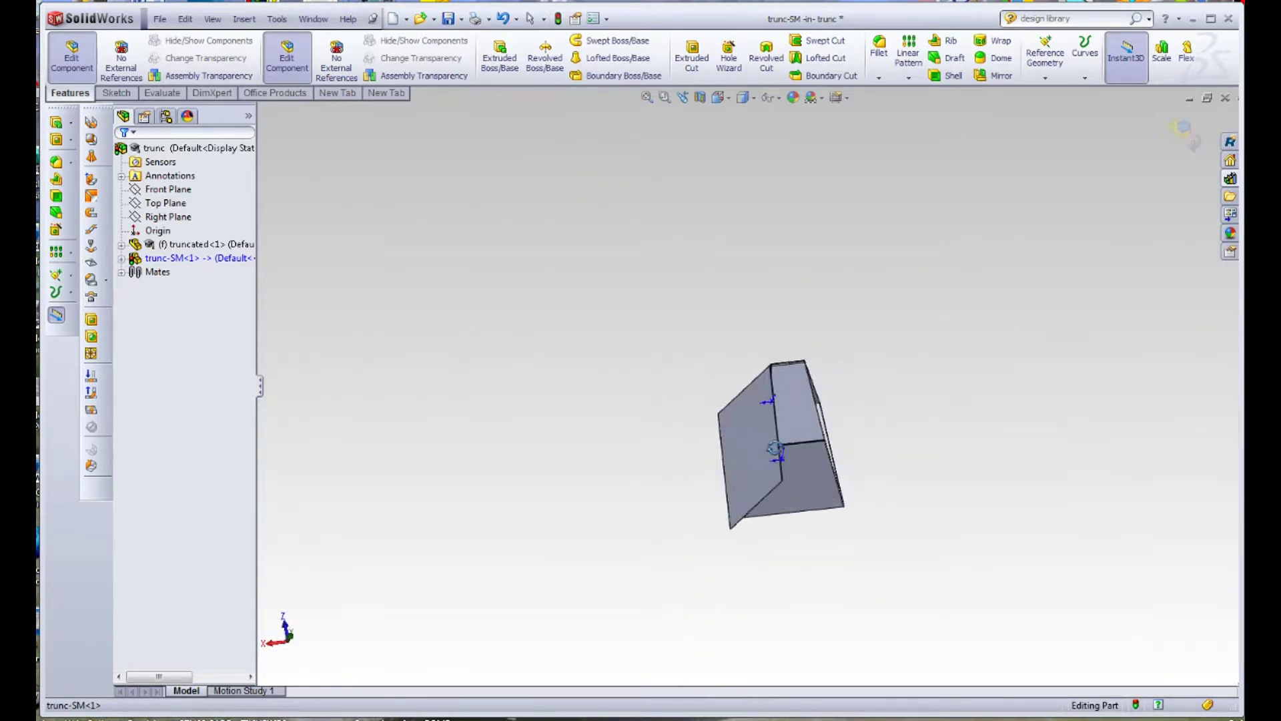
- Start a sketch on the new side flange's outer face, shown in wireframe and viewed normal to the face
{"action": "middle_click_drag", "start_coordinate": [774, 448], "coordinate": [821, 456]}
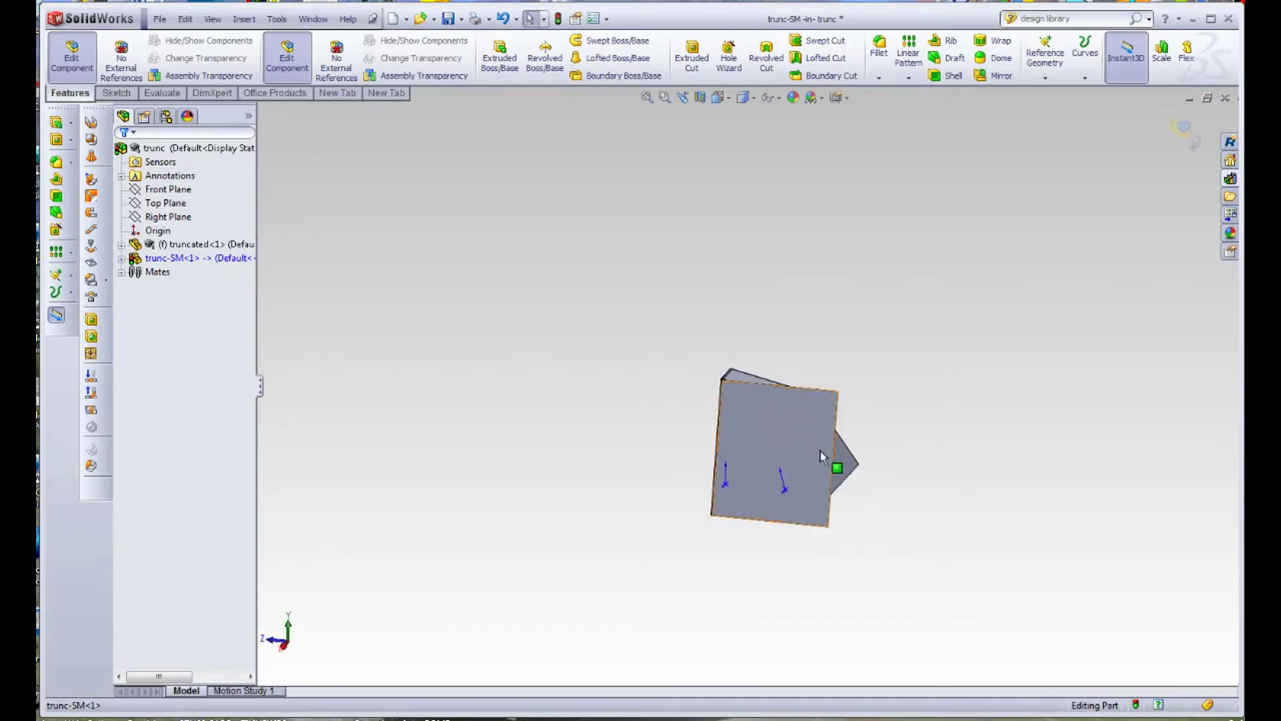
{"action": "left_click", "coordinate": [758, 423]}
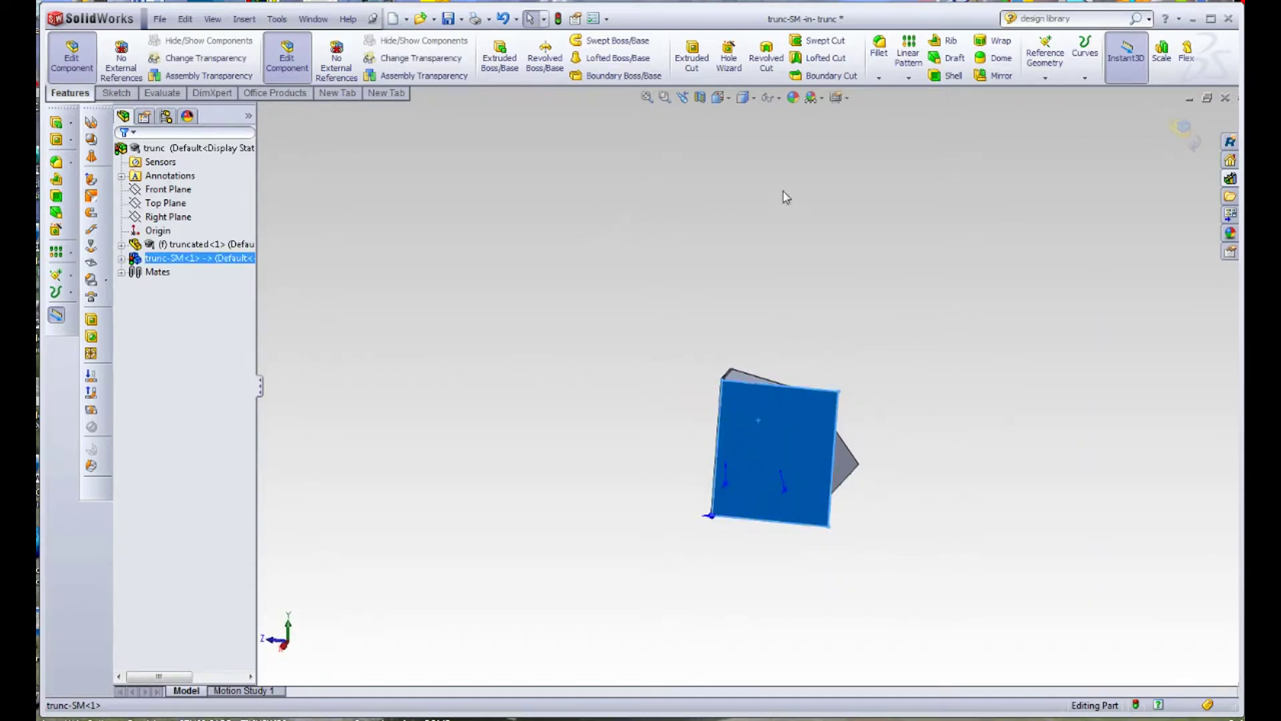
{"action": "left_click", "coordinate": [116, 94]}
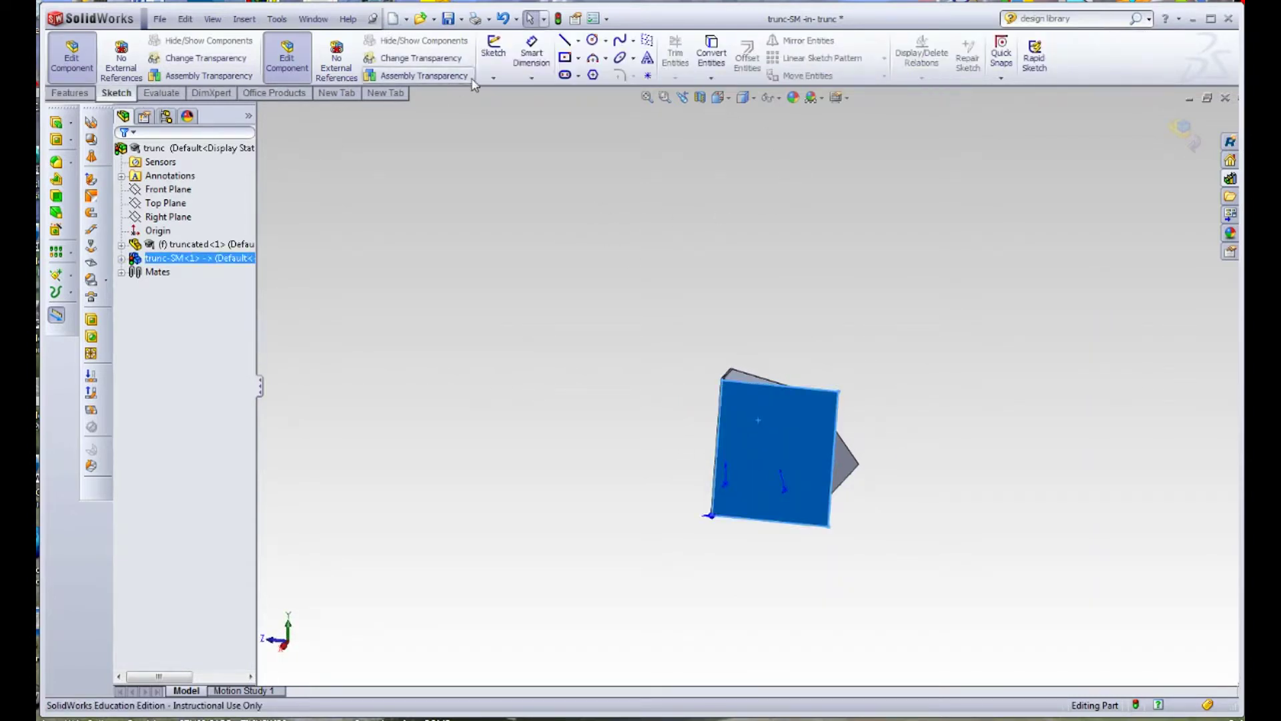
{"action": "left_click", "coordinate": [494, 54]}
{"action": "left_click", "coordinate": [744, 97]}
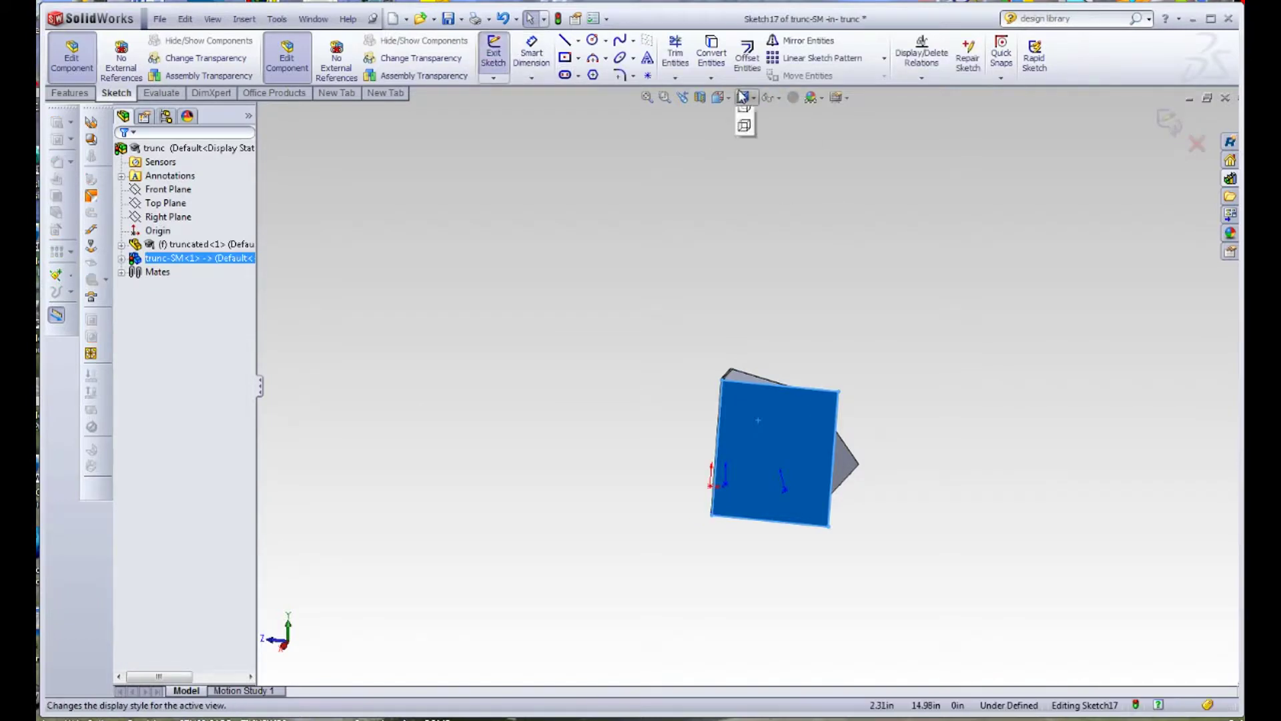
{"action": "left_click", "coordinate": [745, 193]}
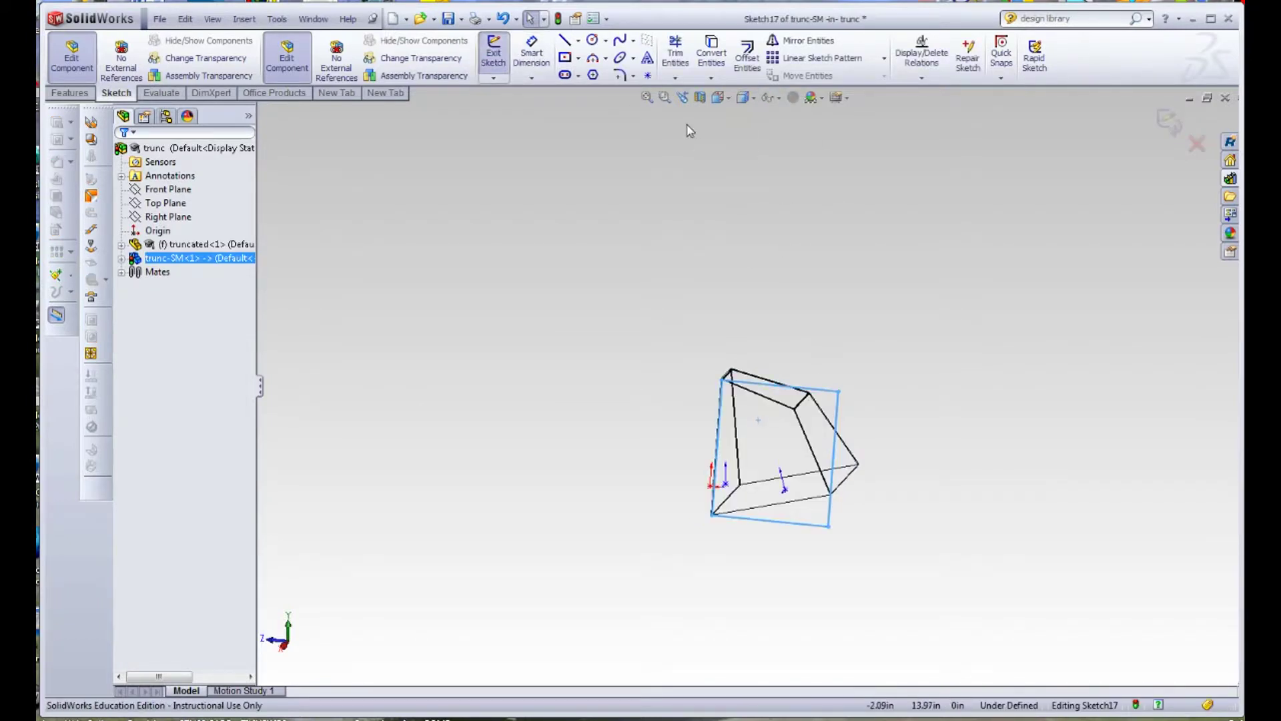
{"action": "left_click", "coordinate": [724, 98]}
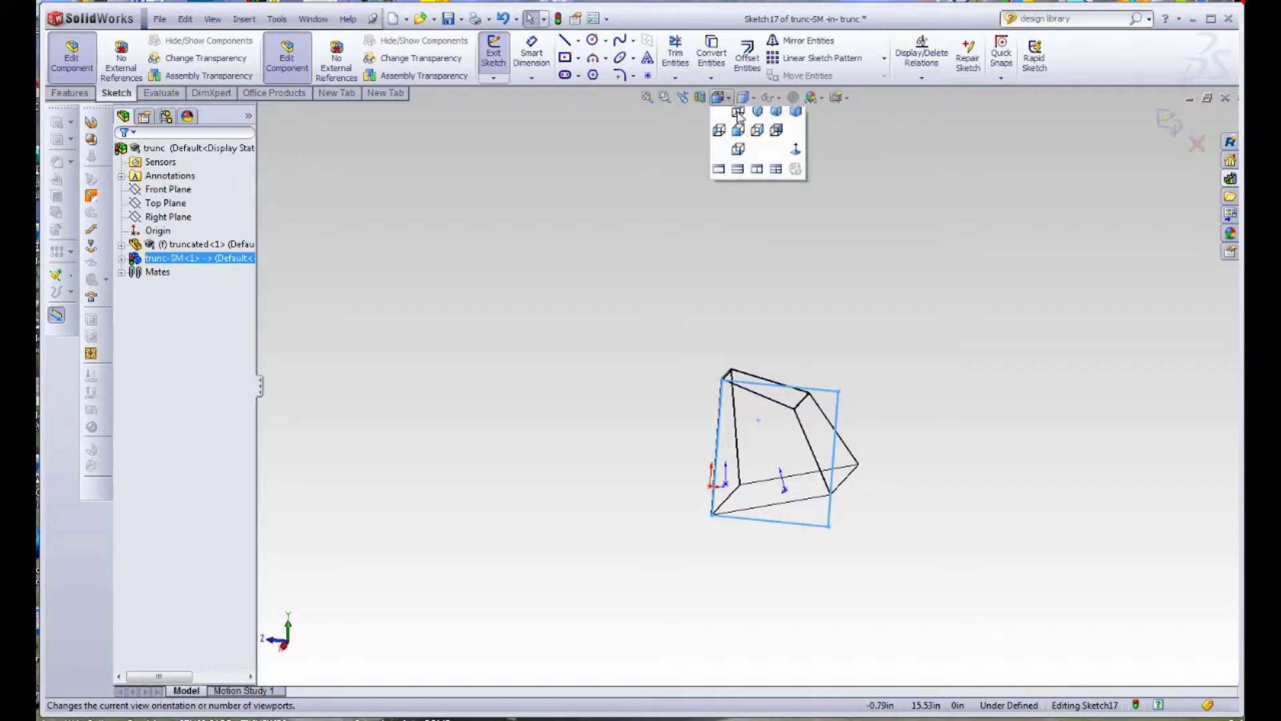
{"action": "left_click", "coordinate": [798, 160]}
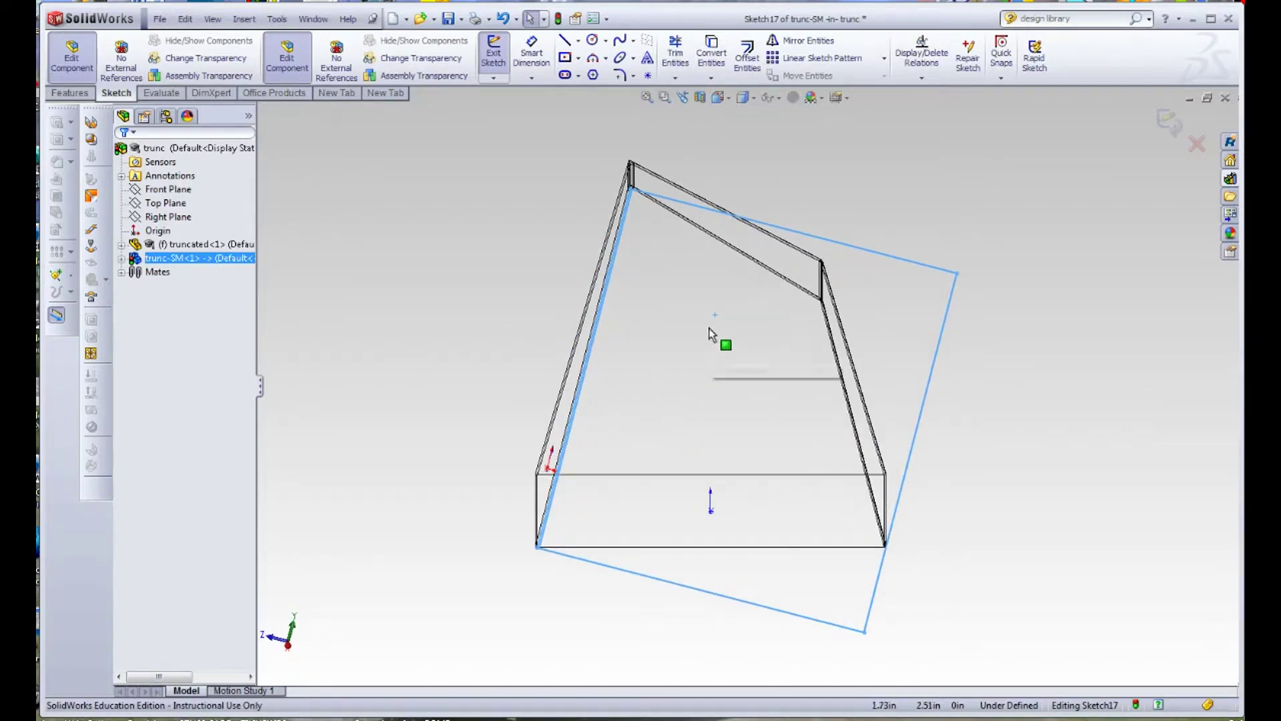
- Offset the slanted upper edge next to the flange corner by 0.015 in, reversed toward the inside of the outline
{"action": "scroll", "coordinate": [708, 327], "scroll_direction": "down", "scroll_amount": 3}
{"action": "scroll", "coordinate": [715, 314], "scroll_direction": "up", "scroll_amount": 5}
{"action": "scroll", "coordinate": [720, 363], "scroll_direction": "down", "scroll_amount": 6}
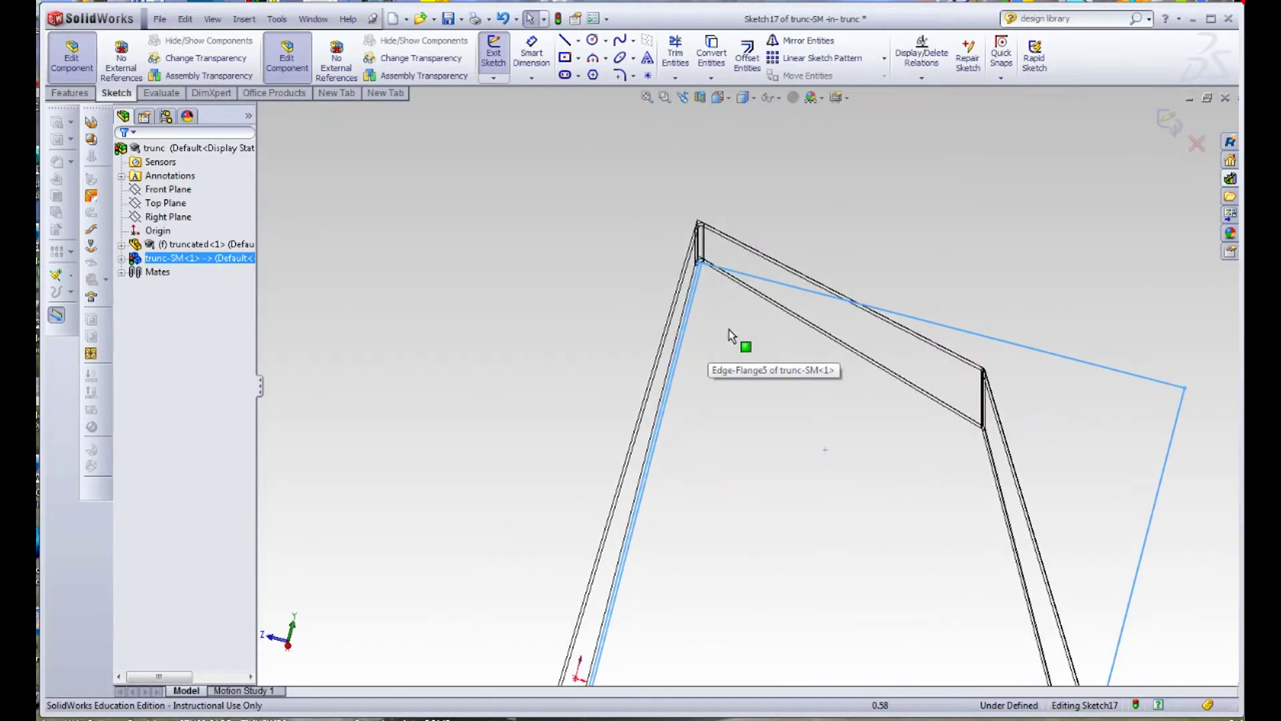
{"action": "scroll", "coordinate": [729, 327], "scroll_direction": "down", "scroll_amount": 4}
{"action": "scroll", "coordinate": [696, 276], "scroll_direction": "up", "scroll_amount": 4}
{"action": "scroll", "coordinate": [702, 279], "scroll_direction": "down", "scroll_amount": 3}
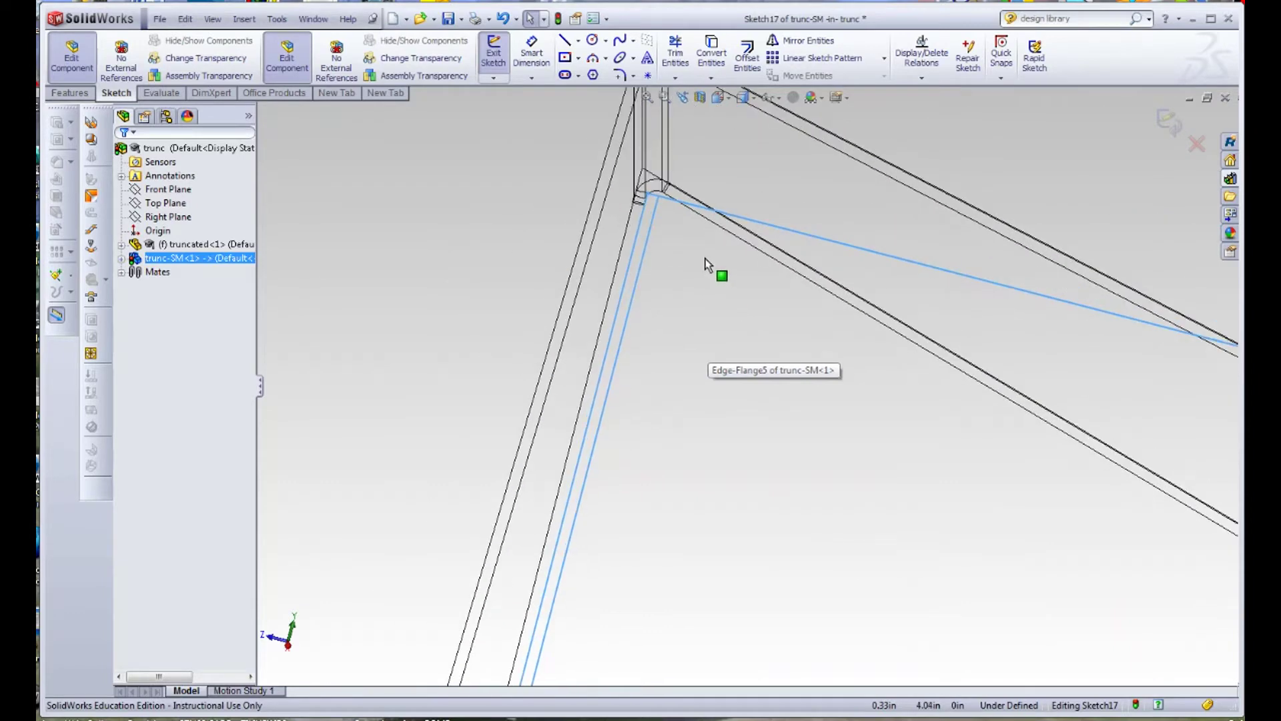
{"action": "scroll", "coordinate": [711, 263], "scroll_direction": "down", "scroll_amount": 1}
{"action": "left_click", "coordinate": [736, 232]}
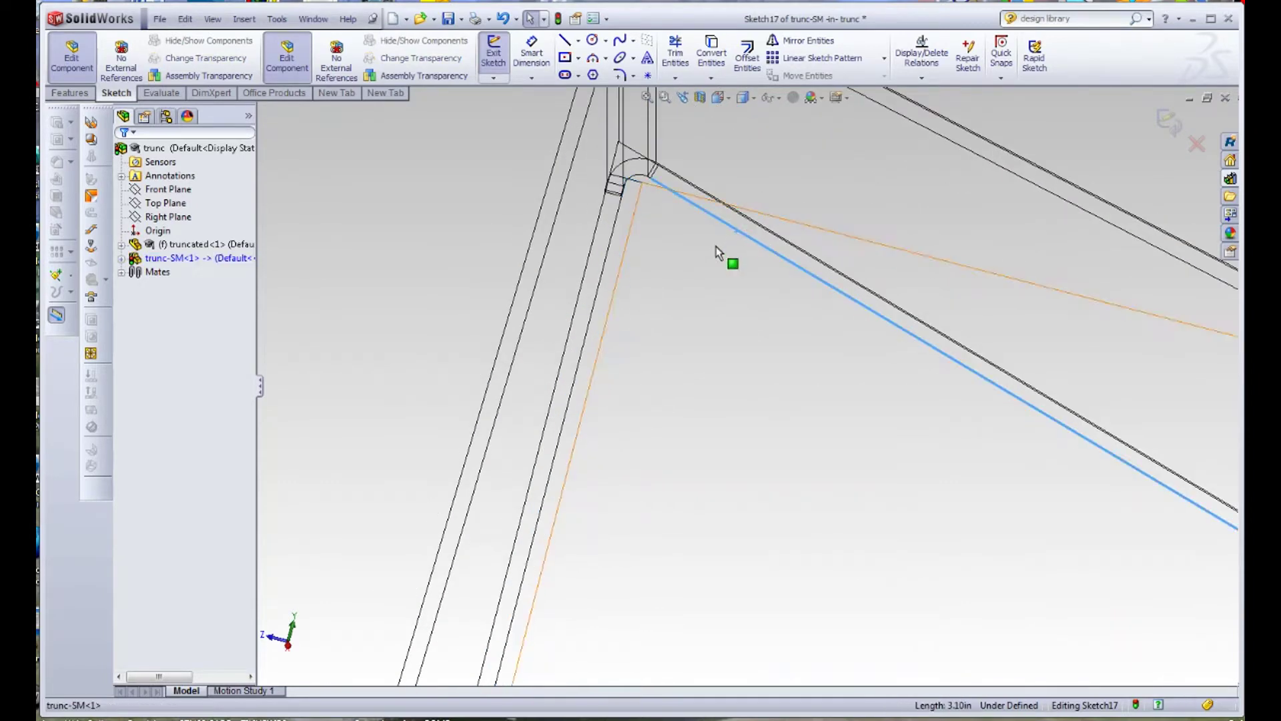
{"action": "left_click", "coordinate": [748, 56]}
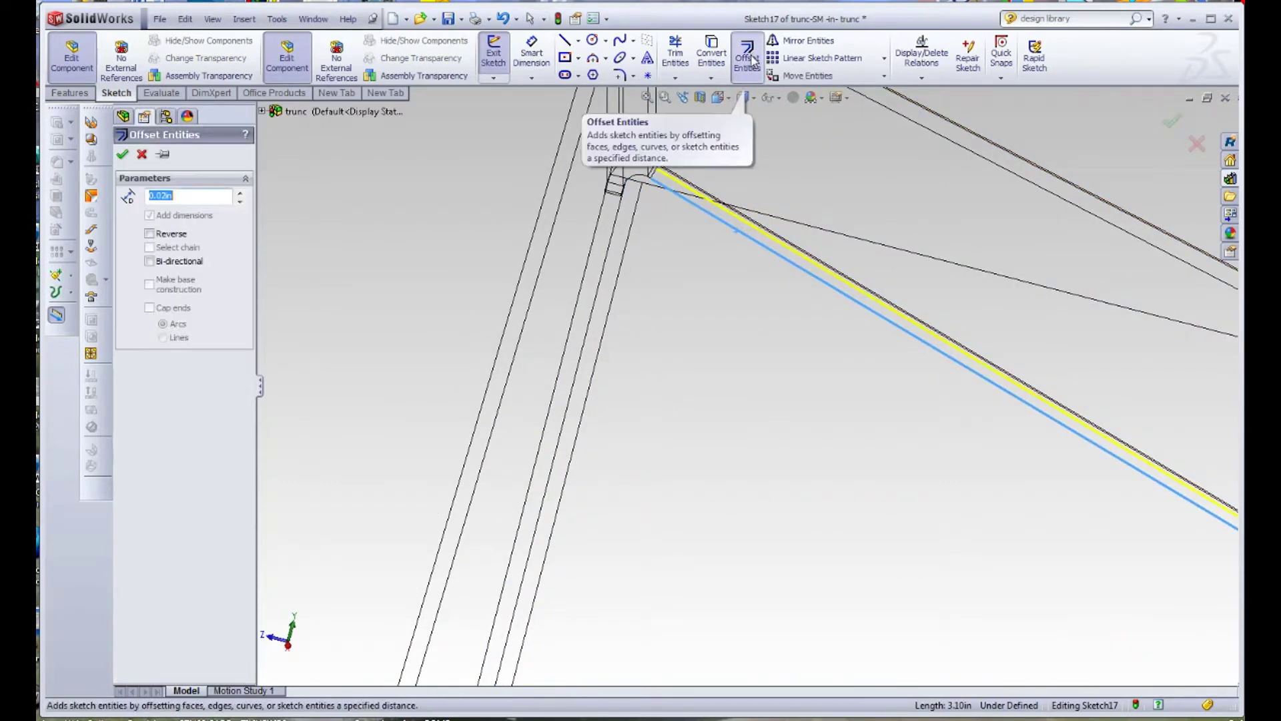
{"action": "left_click", "coordinate": [149, 234]}
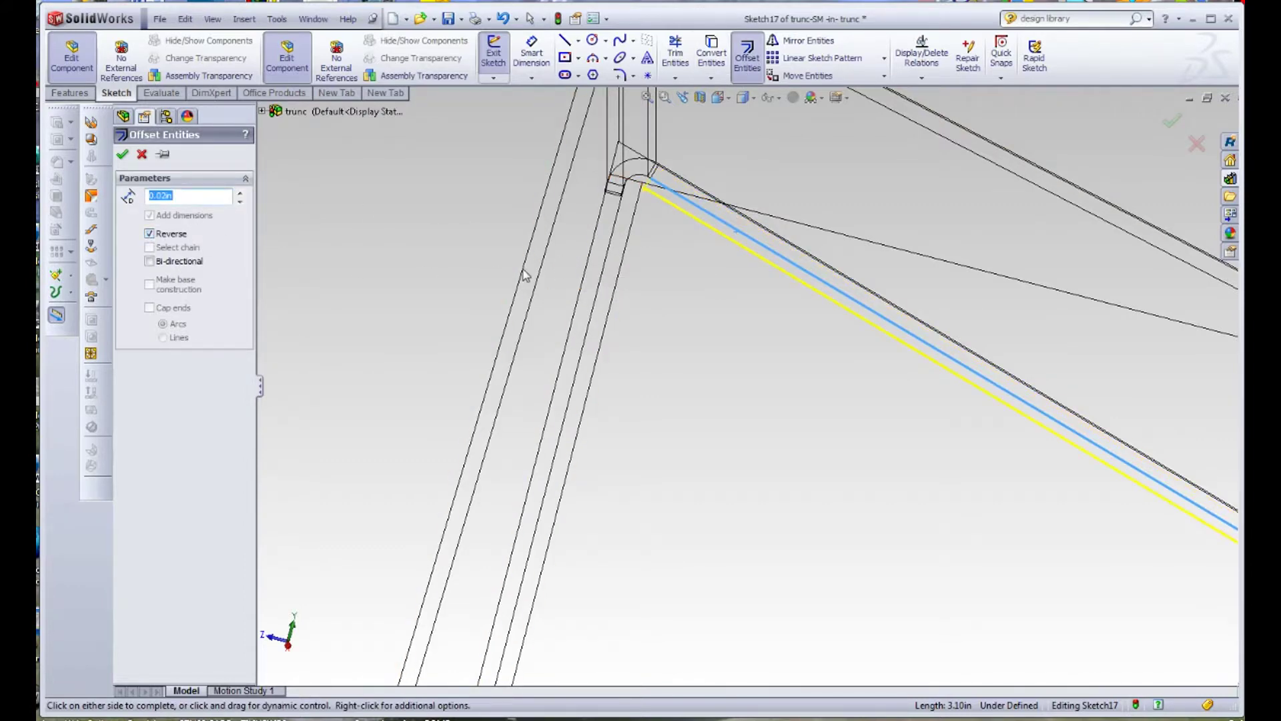
{"action": "scroll", "coordinate": [677, 237], "scroll_direction": "down", "scroll_amount": 5}
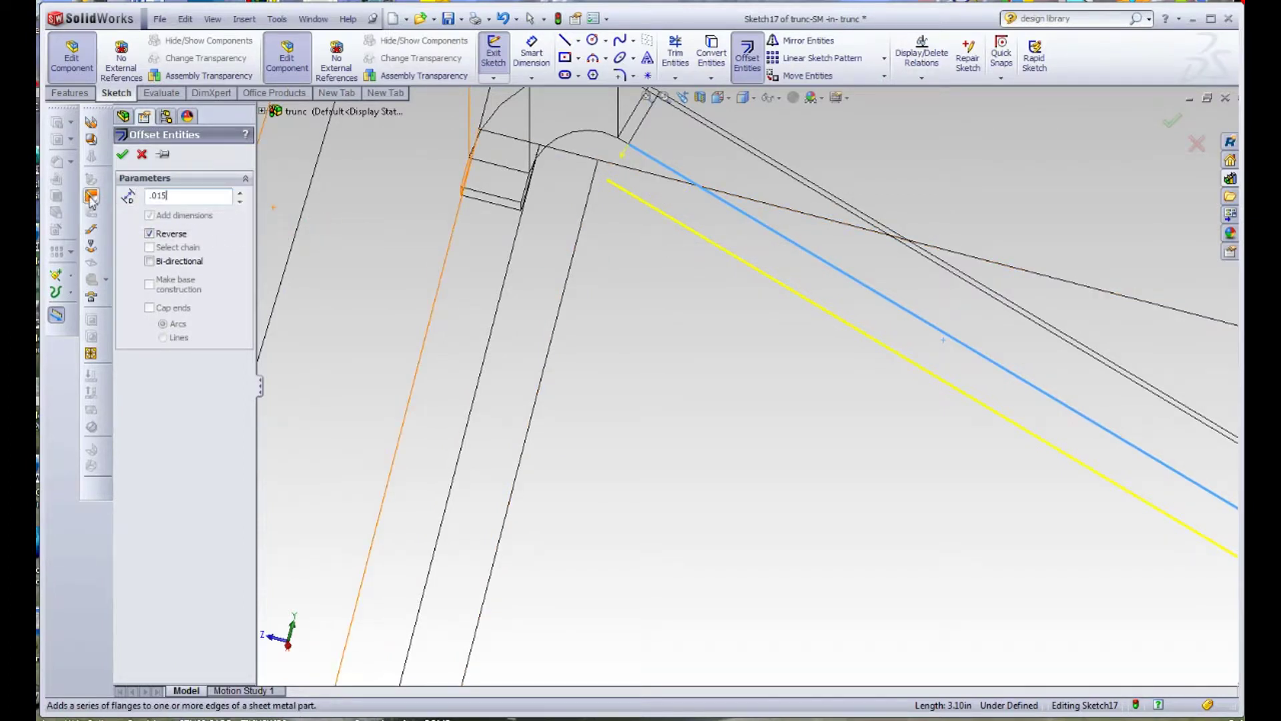
{"action": "key", "text": "Return"}
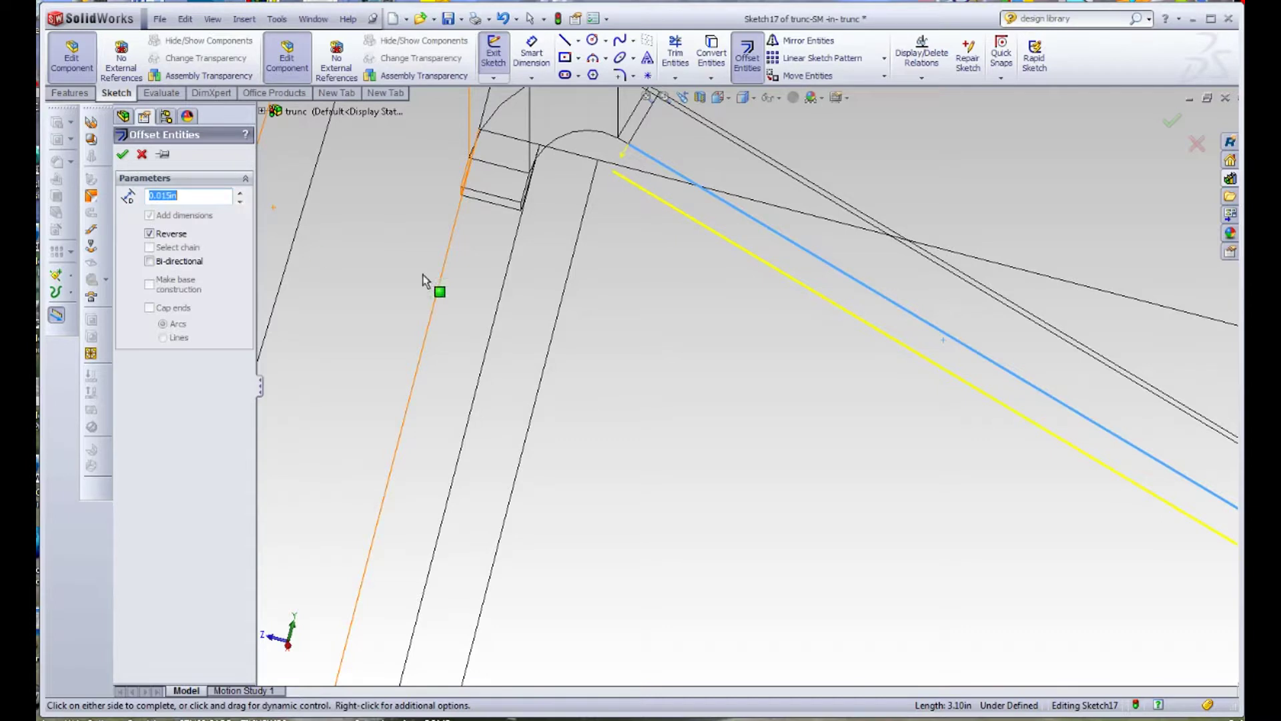
{"action": "left_click", "coordinate": [123, 156]}
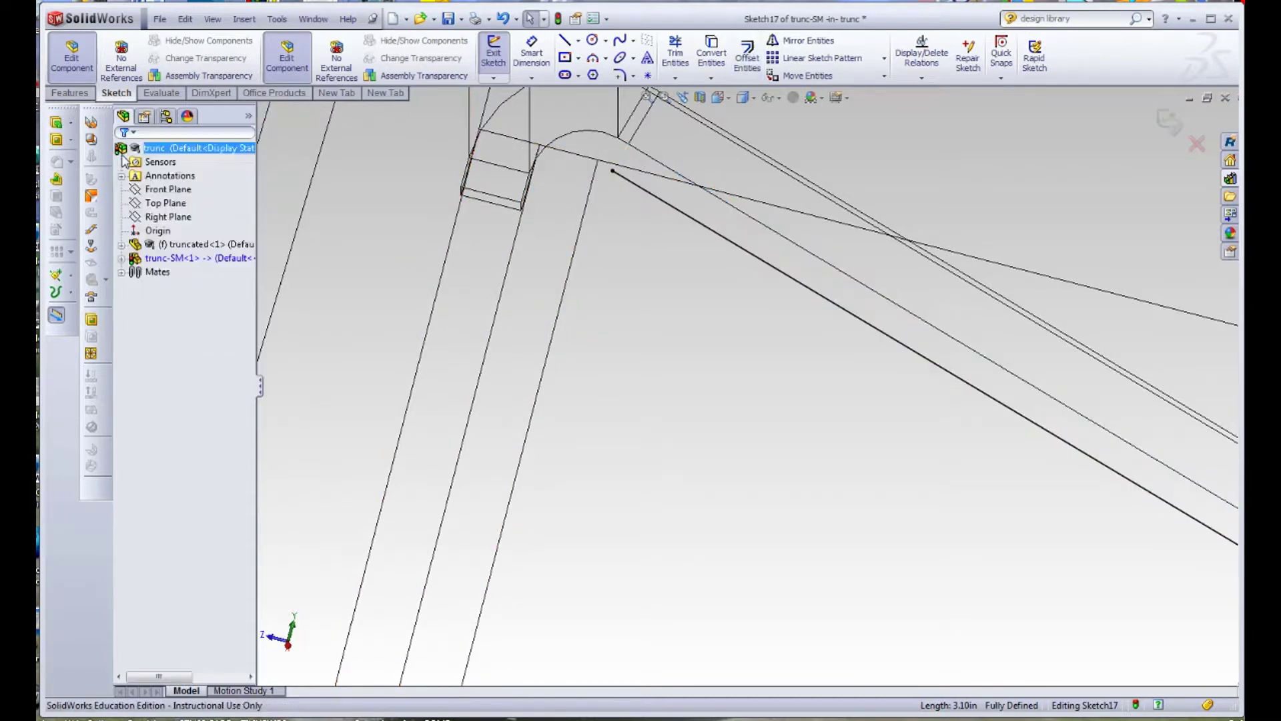
- Convert the side flange's long slanted edge along the bend into a sketch line
{"action": "left_click", "coordinate": [577, 260]}
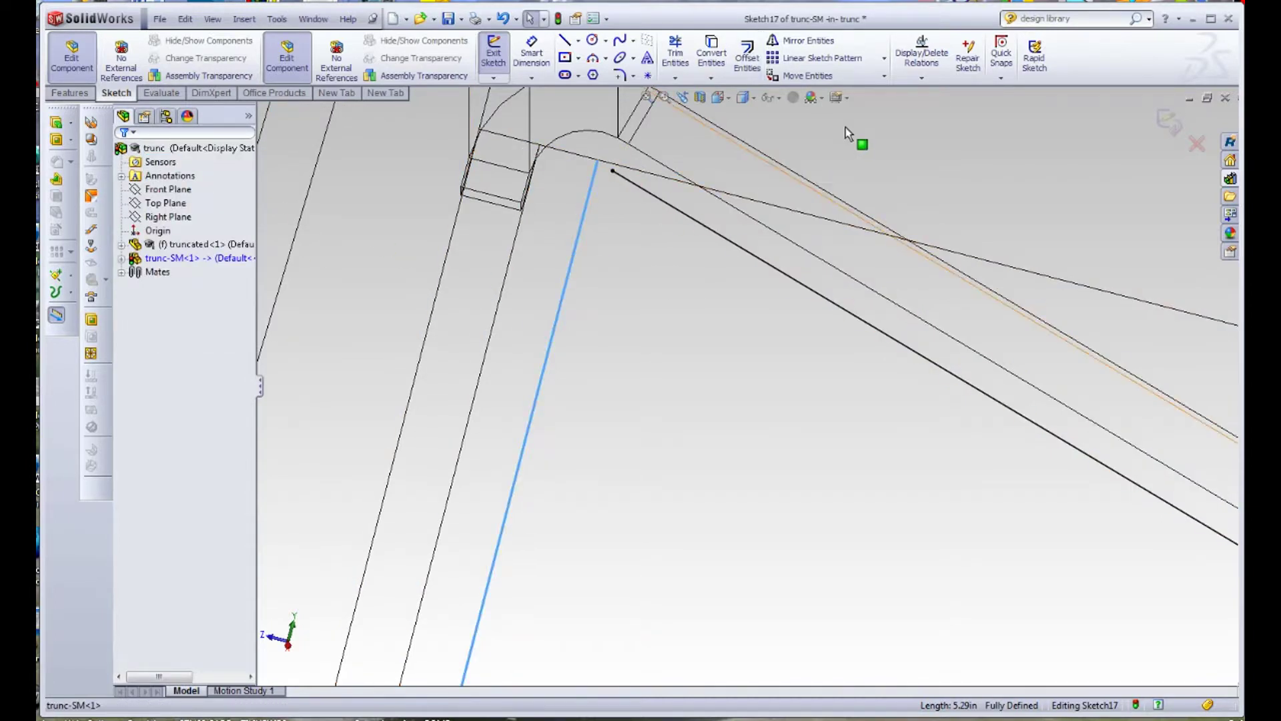
{"action": "left_click", "coordinate": [722, 55]}
{"action": "scroll", "coordinate": [691, 367], "scroll_direction": "up", "scroll_amount": 6}
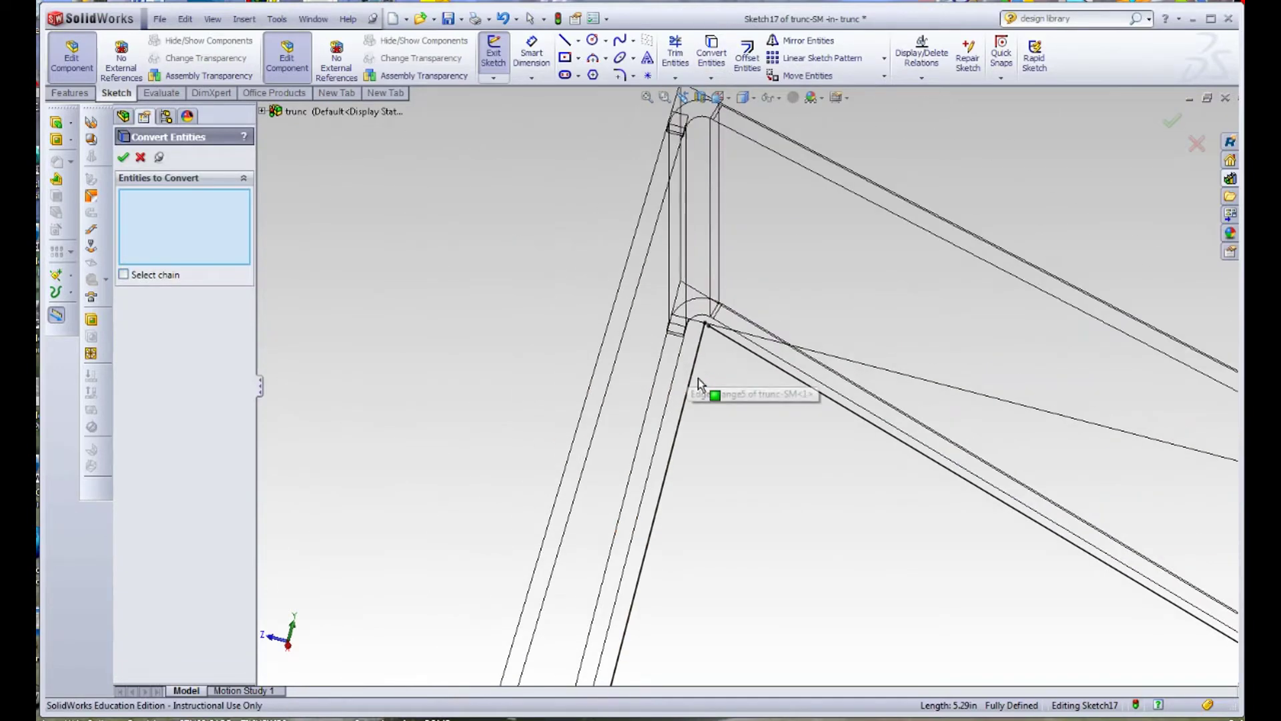
{"action": "scroll", "coordinate": [790, 640], "scroll_direction": "down", "scroll_amount": 6}
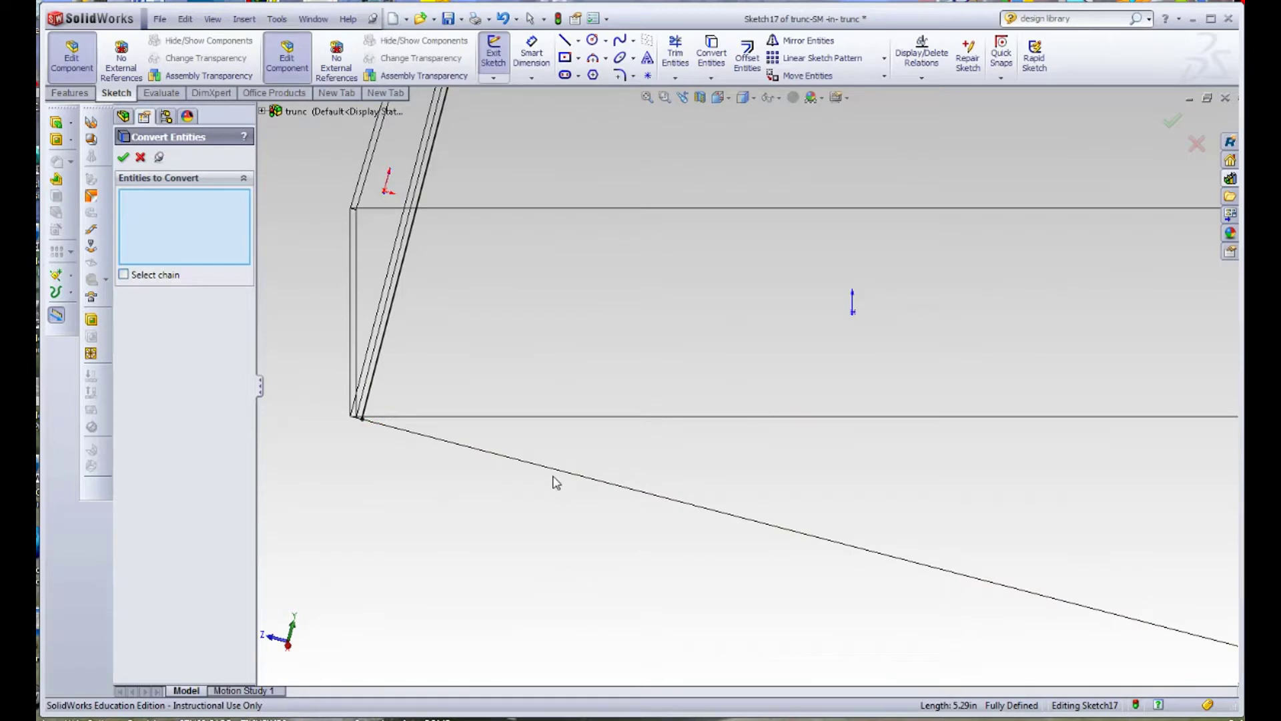
{"action": "scroll", "coordinate": [680, 447], "scroll_direction": "up", "scroll_amount": 6}
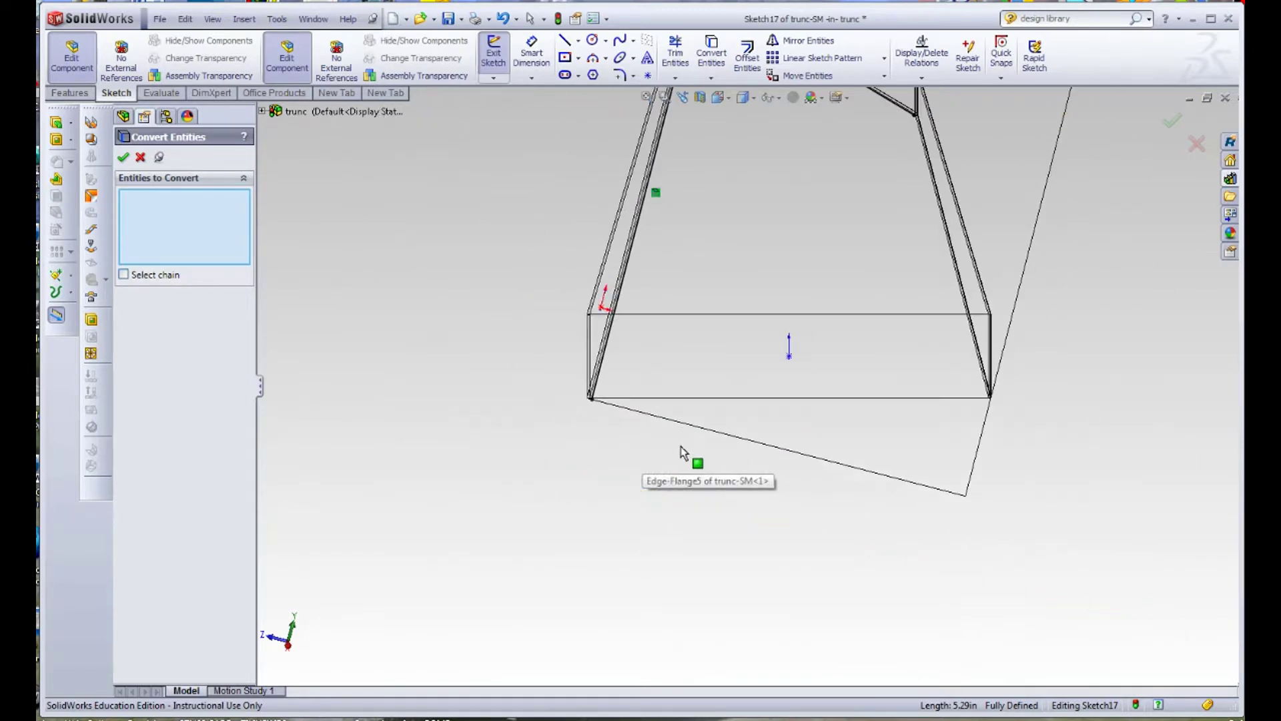
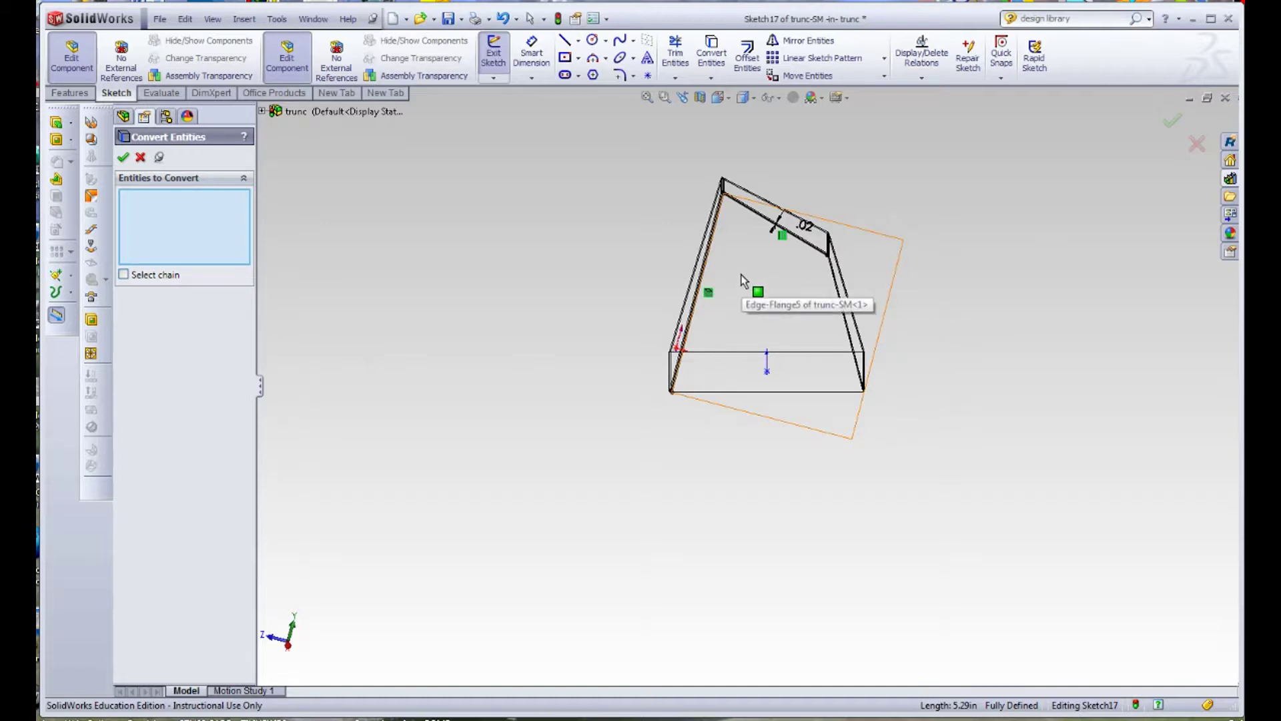
{"action": "scroll", "coordinate": [741, 275], "scroll_direction": "down", "scroll_amount": 2}
{"action": "scroll", "coordinate": [739, 273], "scroll_direction": "down", "scroll_amount": 3}
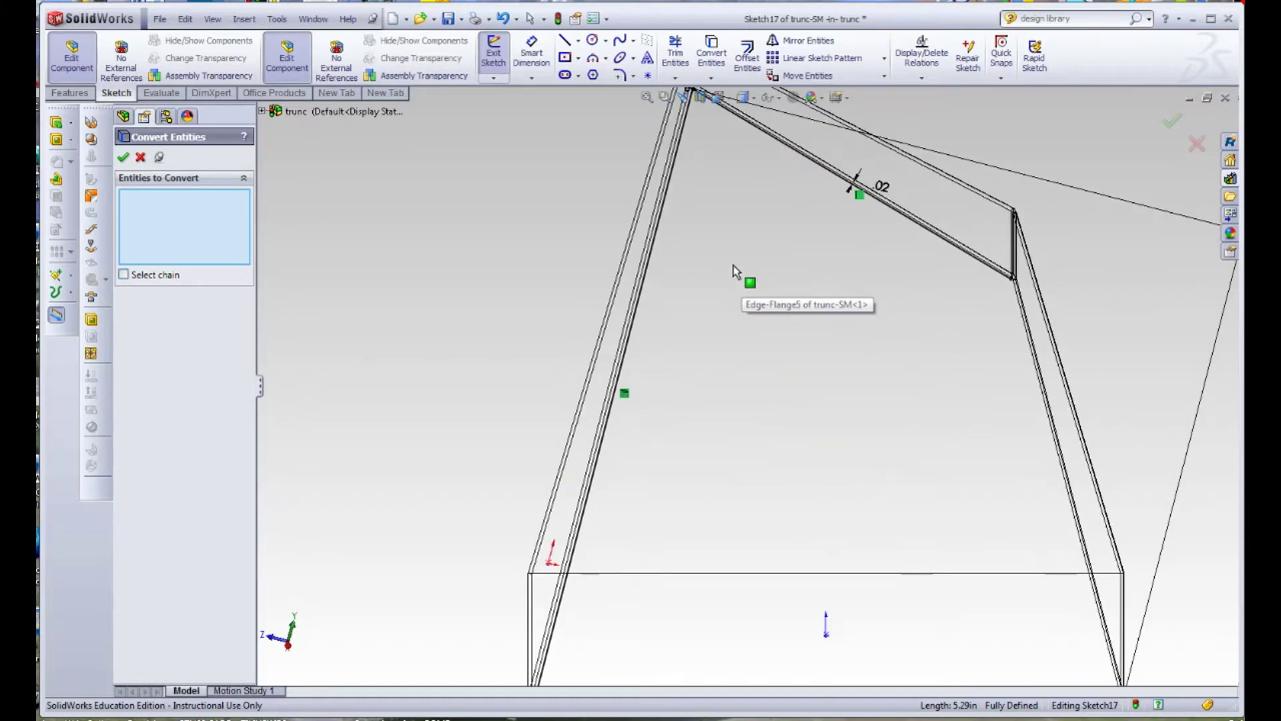
{"action": "key", "text": "Escape"}
- Delete the converted line along the side flange's bend from the sketch
{"action": "scroll", "coordinate": [717, 207], "scroll_direction": "down", "scroll_amount": 2}
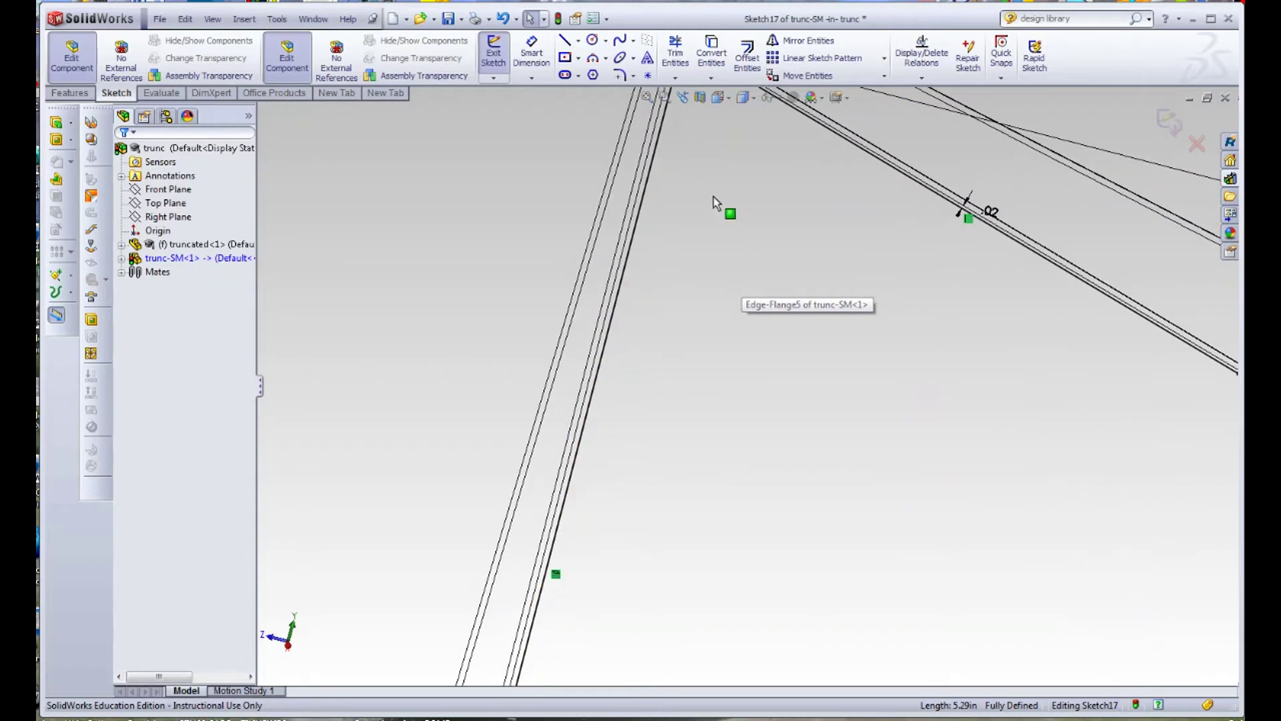
{"action": "scroll", "coordinate": [726, 234], "scroll_direction": "up", "scroll_amount": 3}
{"action": "scroll", "coordinate": [726, 234], "scroll_direction": "down", "scroll_amount": 2}
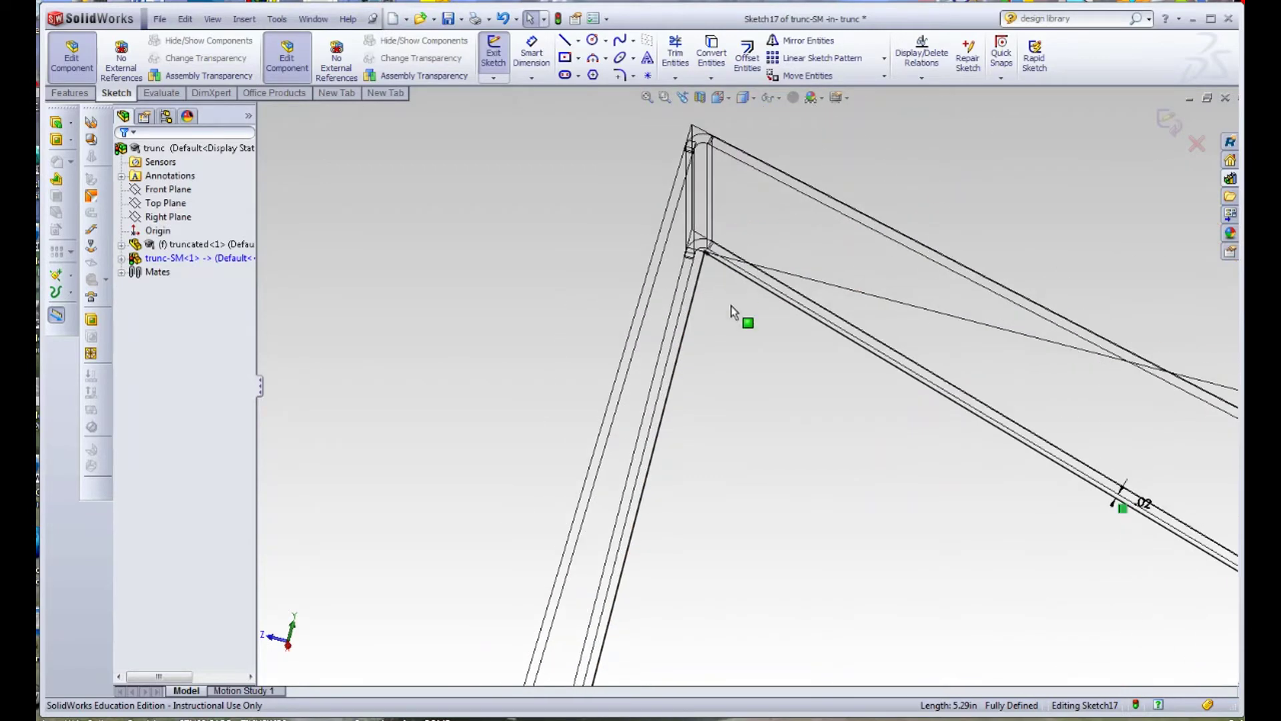
{"action": "left_click", "coordinate": [698, 294]}
{"action": "key", "text": "Escape"}
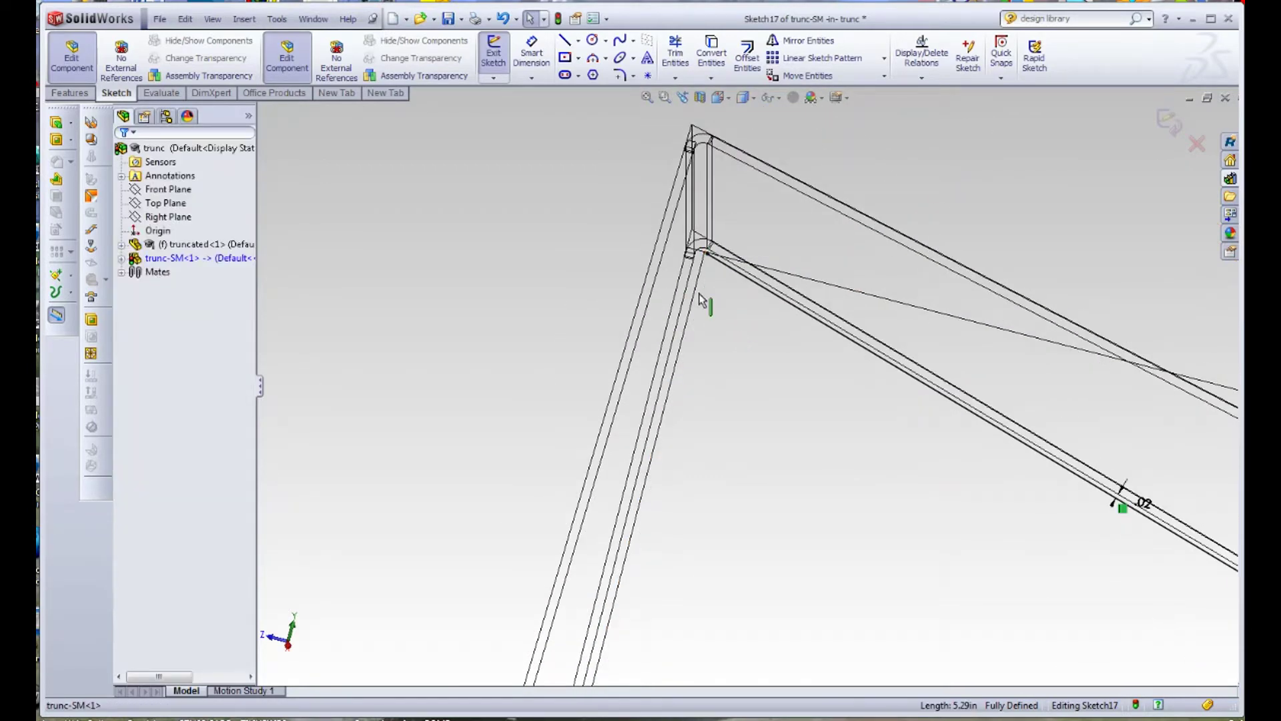
- Offset the side flange's long edge running down from the lower end of the slanted upper edge by 0.015 in
{"action": "scroll", "coordinate": [793, 344], "scroll_direction": "down", "scroll_amount": 2}
{"action": "scroll", "coordinate": [919, 451], "scroll_direction": "up", "scroll_amount": 5}
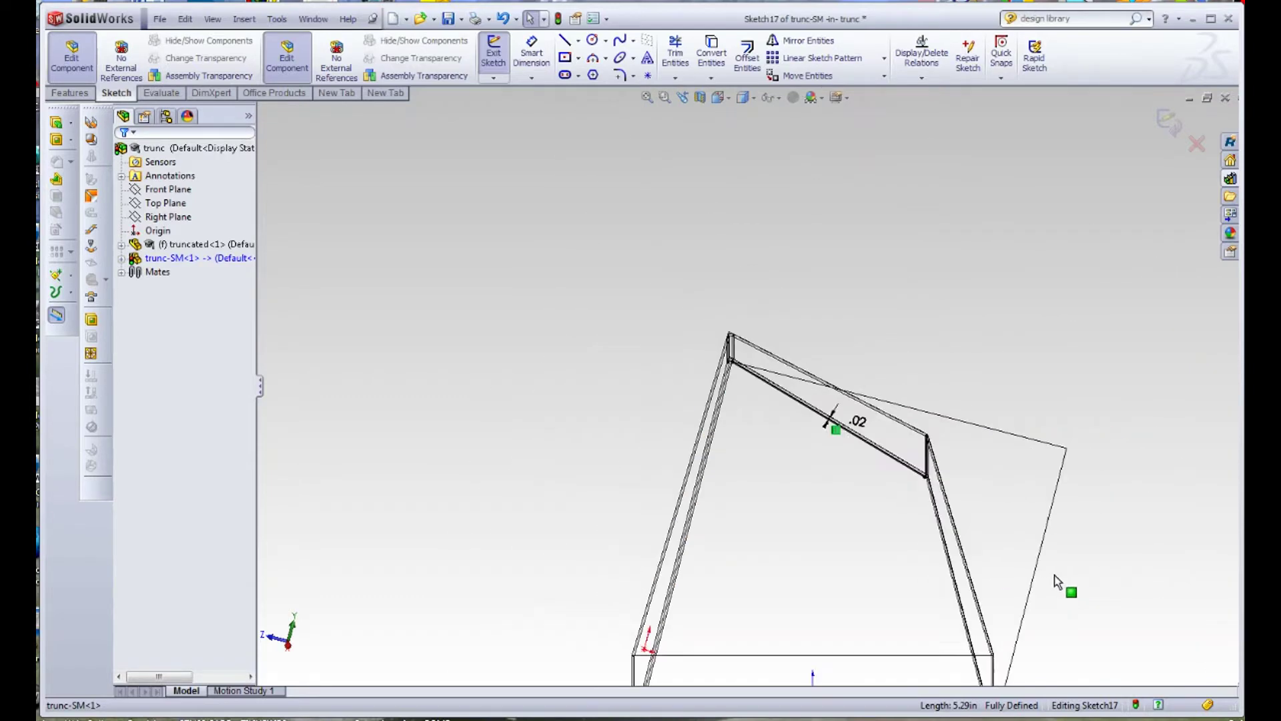
{"action": "scroll", "coordinate": [981, 615], "scroll_direction": "up", "scroll_amount": 3}
{"action": "scroll", "coordinate": [821, 438], "scroll_direction": "down", "scroll_amount": 6}
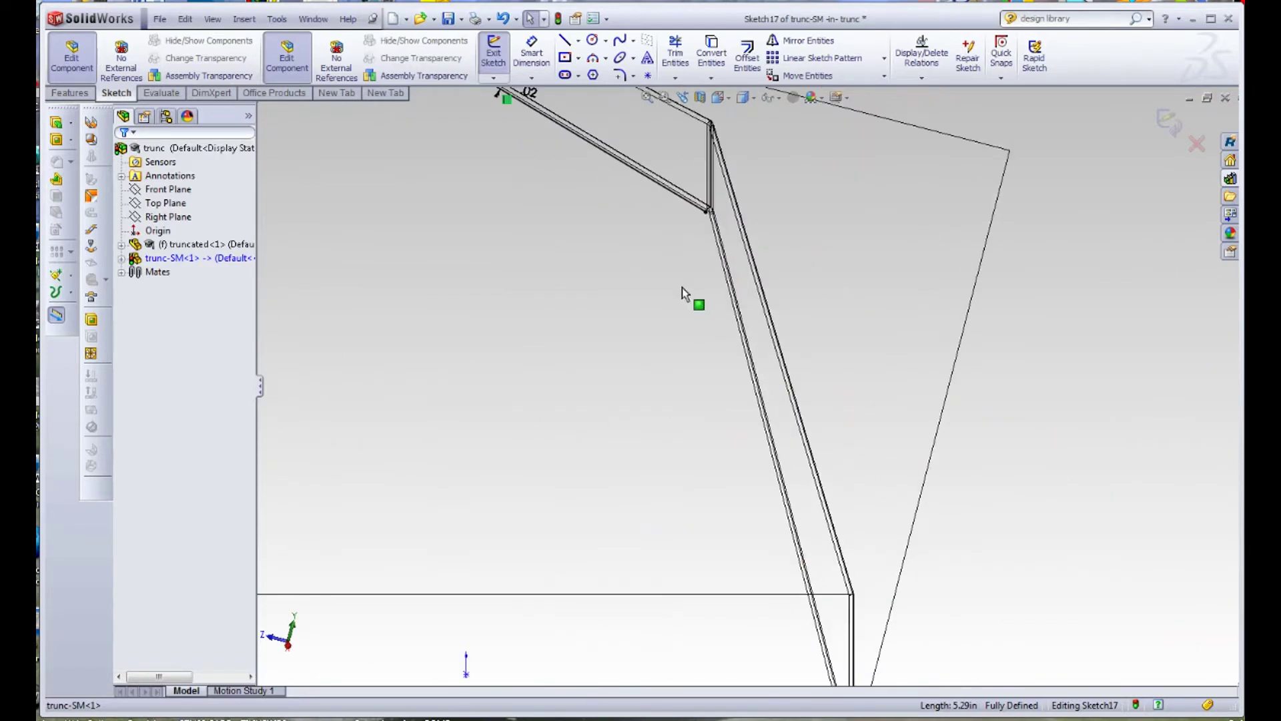
{"action": "scroll", "coordinate": [684, 280], "scroll_direction": "down", "scroll_amount": 2}
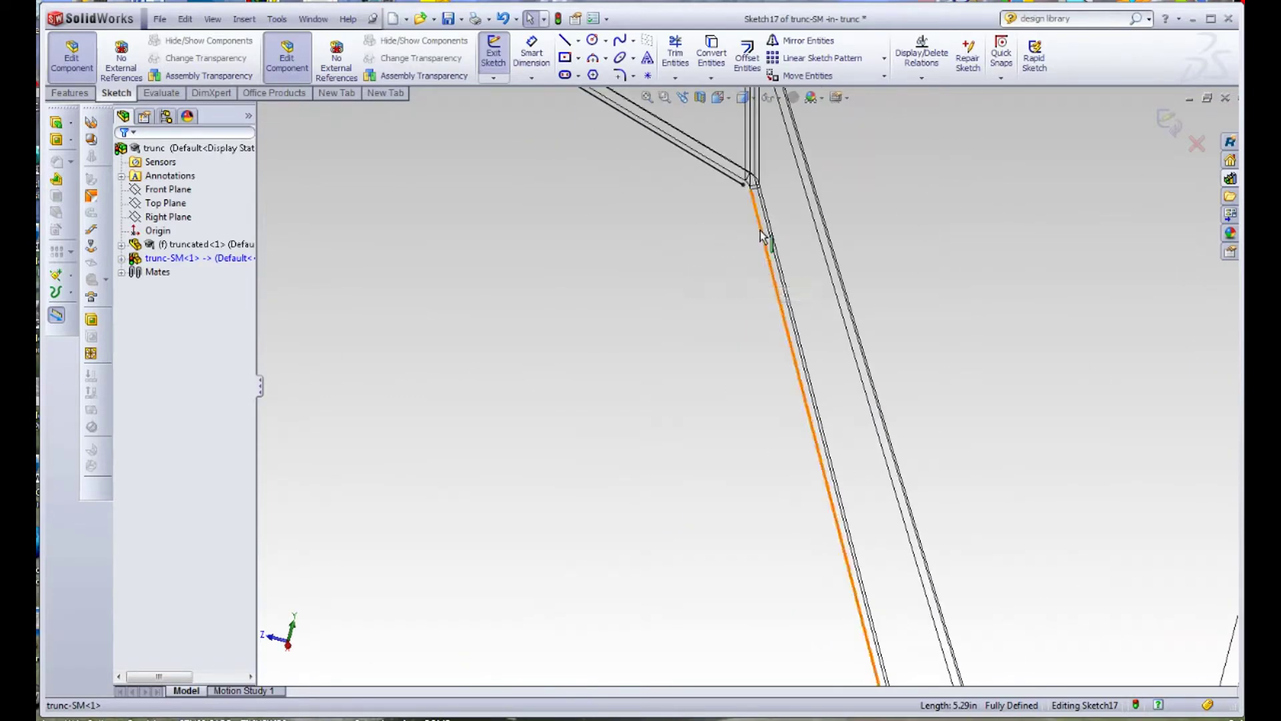
{"action": "left_click", "coordinate": [747, 57]}
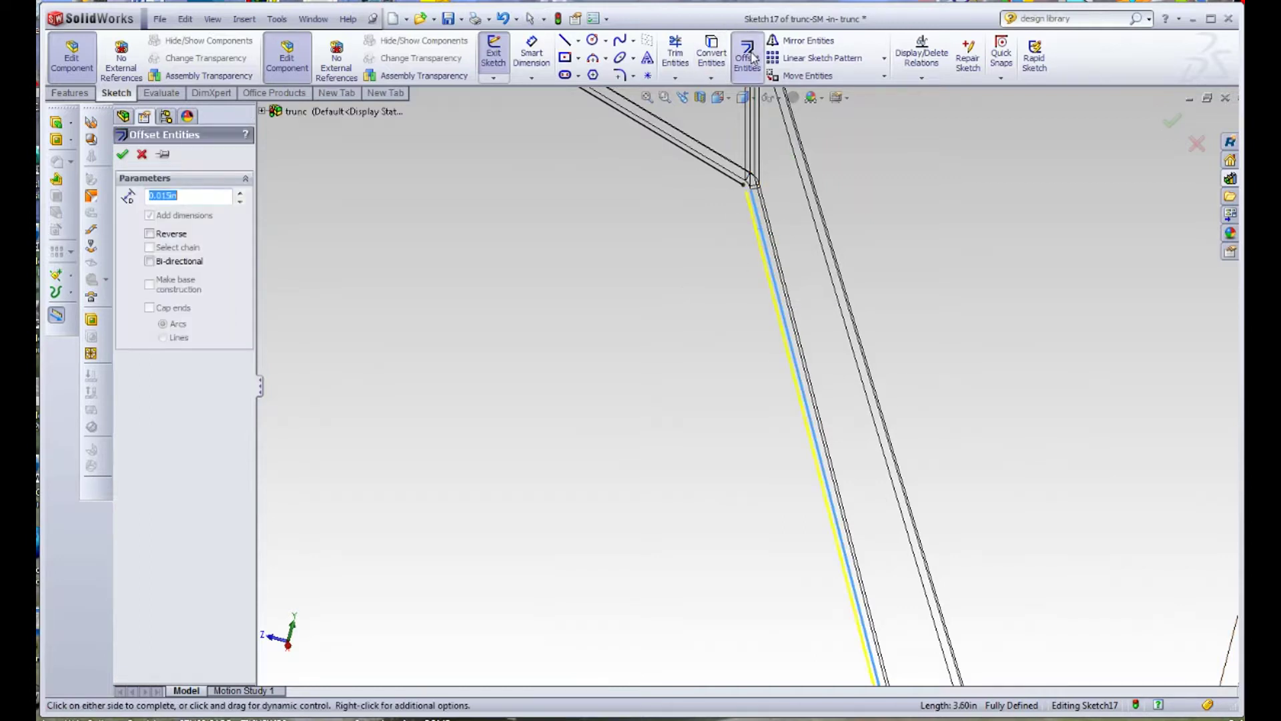
{"action": "left_click", "coordinate": [121, 156]}
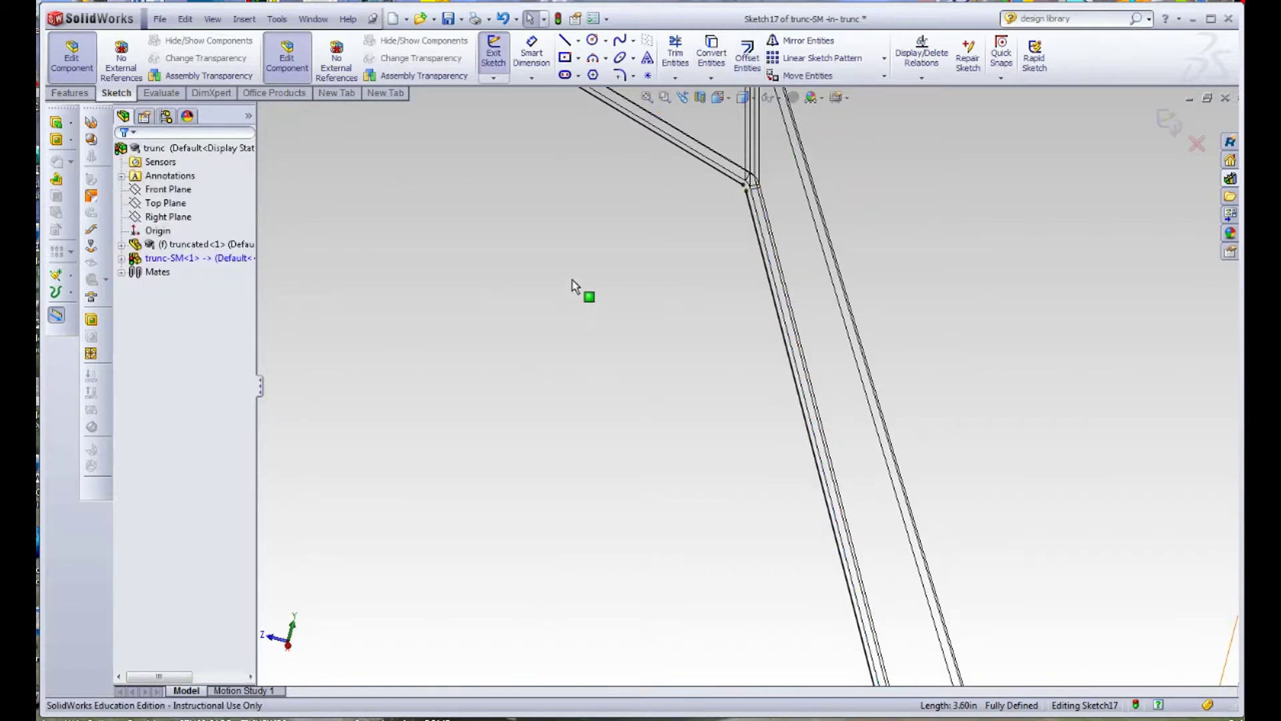
- Convert the truncated solid's bottom edge into a sketch line
{"action": "scroll", "coordinate": [784, 315], "scroll_direction": "up", "scroll_amount": 6}
{"action": "scroll", "coordinate": [738, 484], "scroll_direction": "up", "scroll_amount": 6}
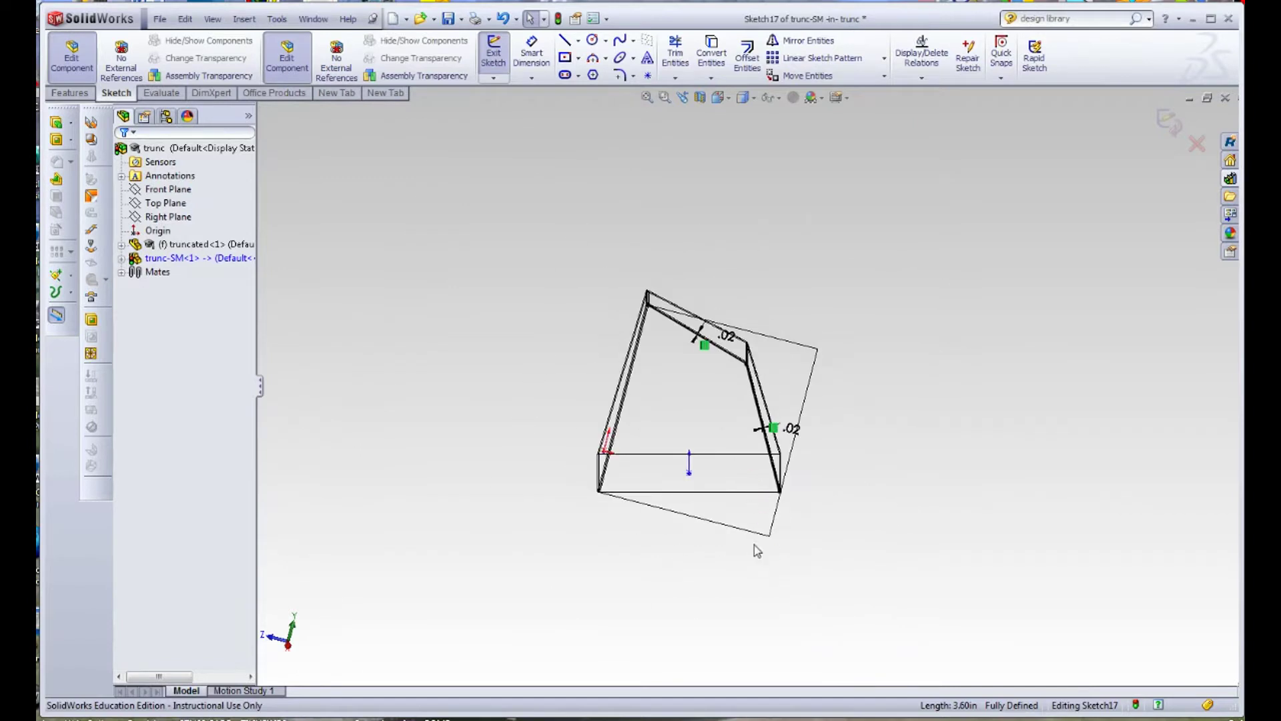
{"action": "scroll", "coordinate": [762, 533], "scroll_direction": "down", "scroll_amount": 5}
{"action": "scroll", "coordinate": [769, 440], "scroll_direction": "down", "scroll_amount": 3}
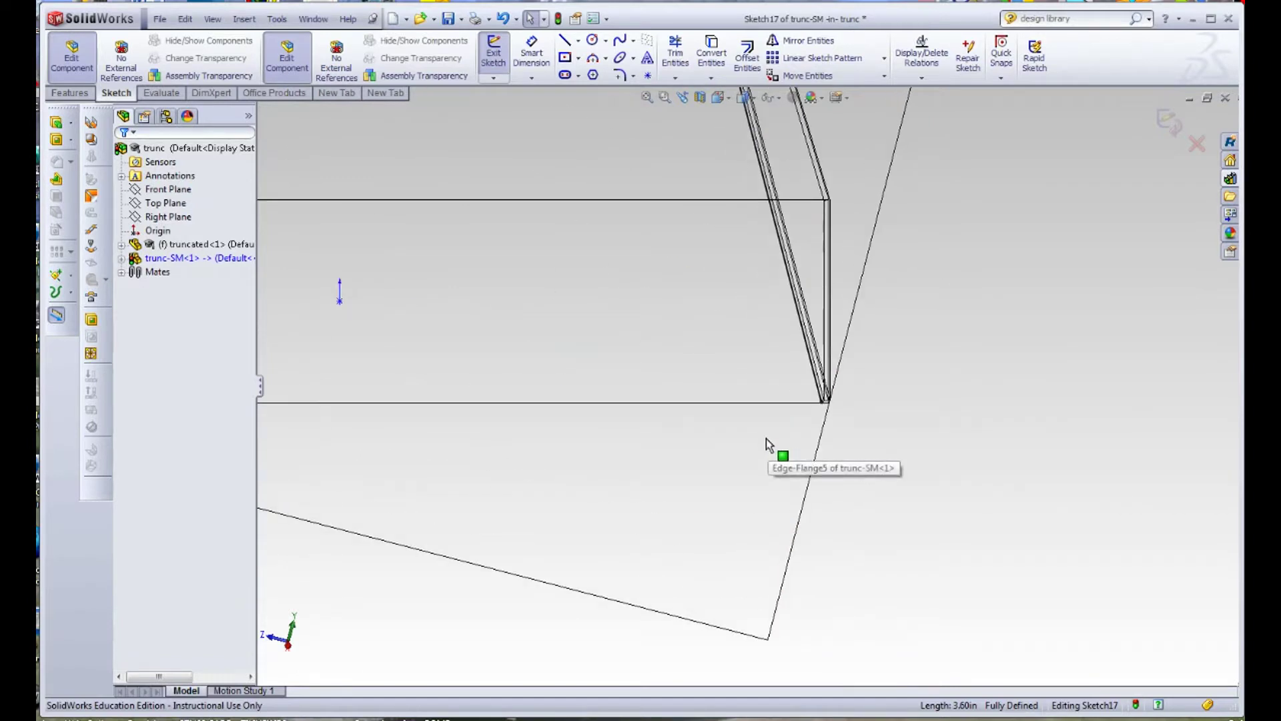
{"action": "left_click", "coordinate": [715, 410]}
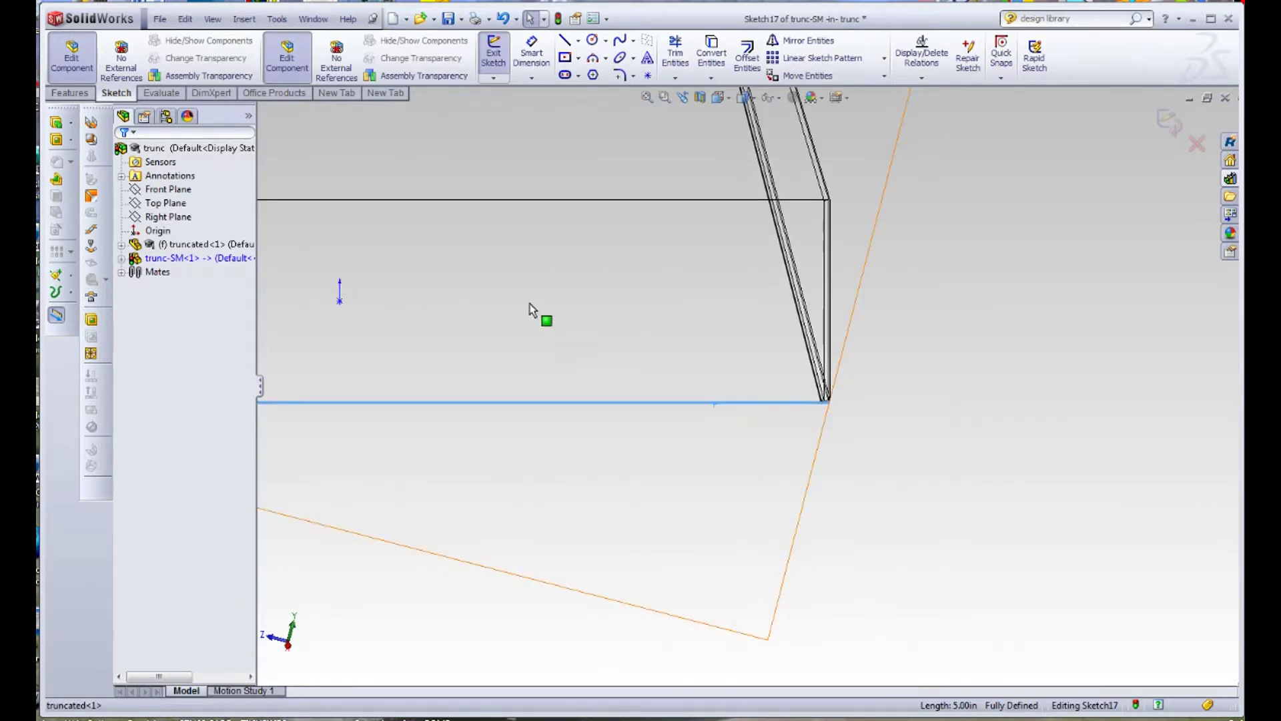
{"action": "left_click", "coordinate": [711, 53]}
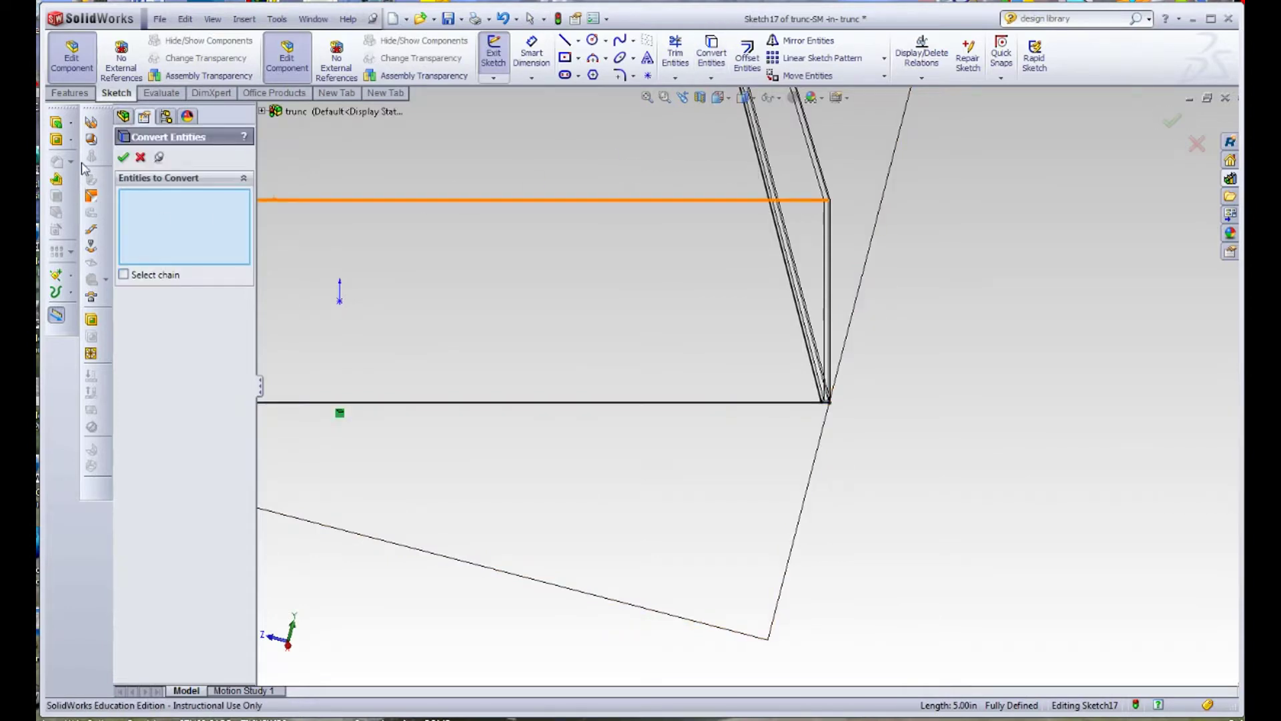
{"action": "left_click", "coordinate": [121, 159]}
{"action": "scroll", "coordinate": [630, 419], "scroll_direction": "up", "scroll_amount": 5}
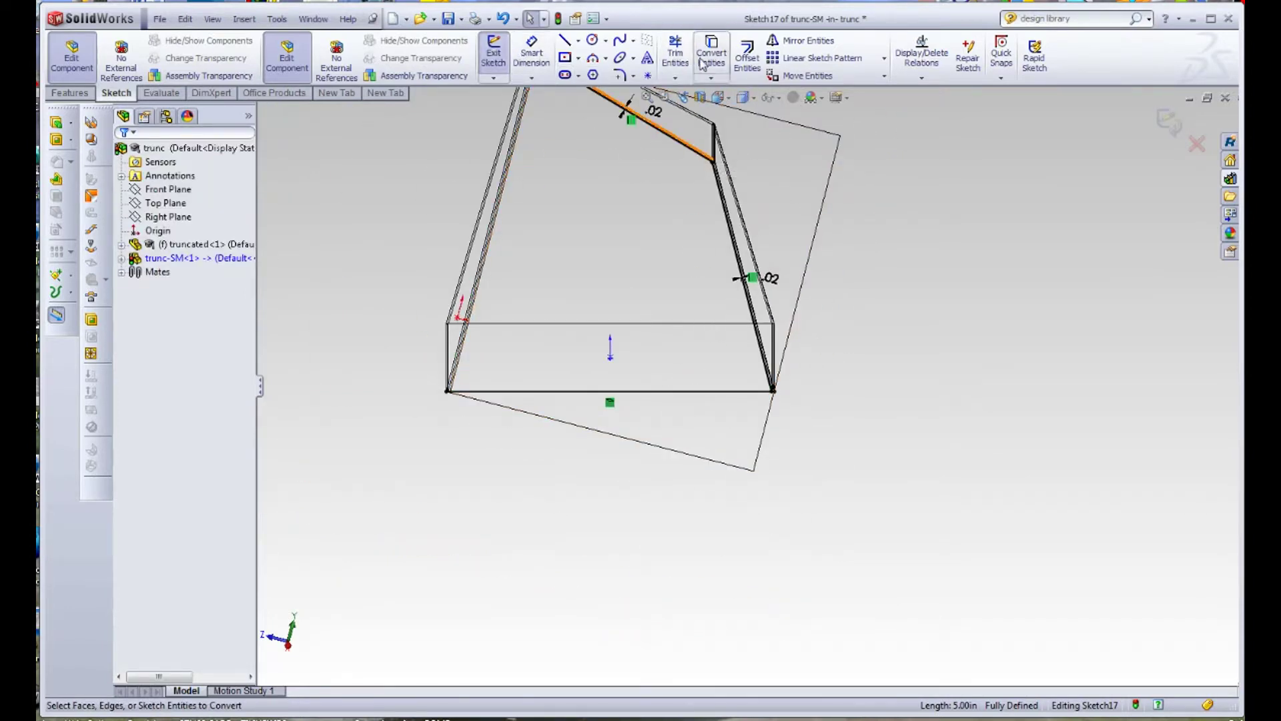
- Trim the offset side line and the converted bottom line to a corner
{"action": "left_click", "coordinate": [676, 53]}
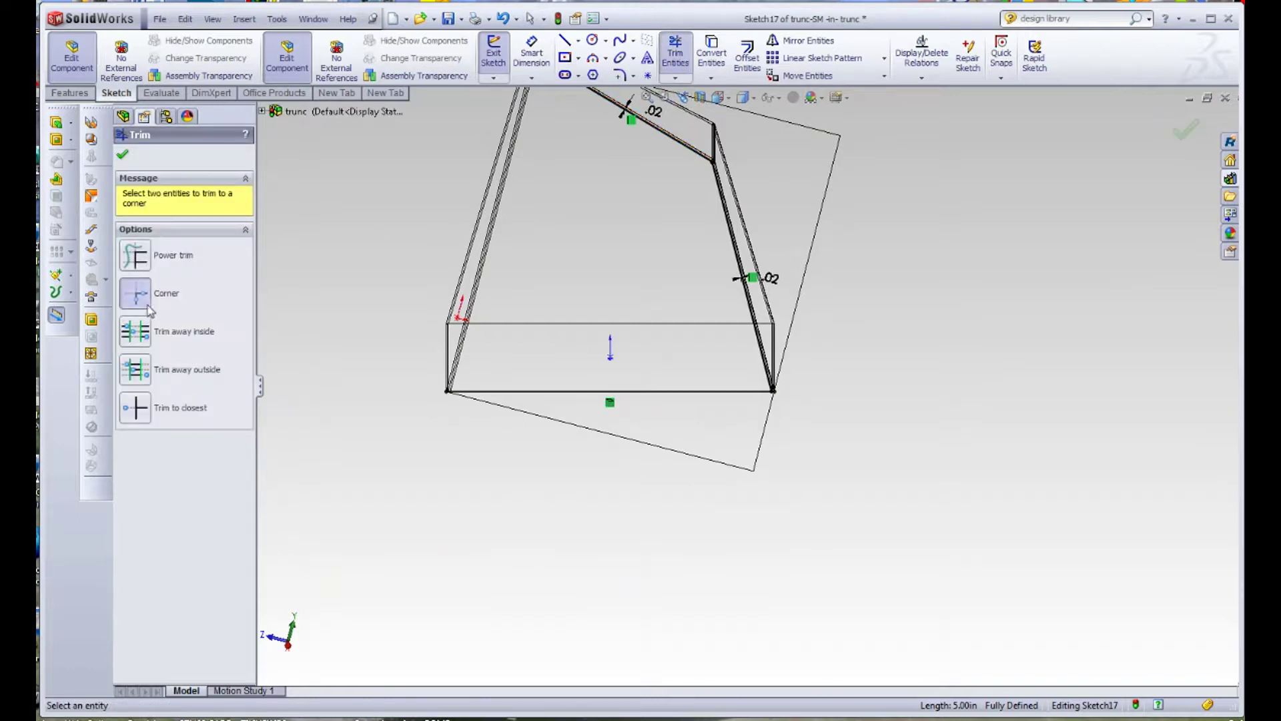
{"action": "left_click", "coordinate": [722, 199]}
{"action": "left_click", "coordinate": [720, 393]}
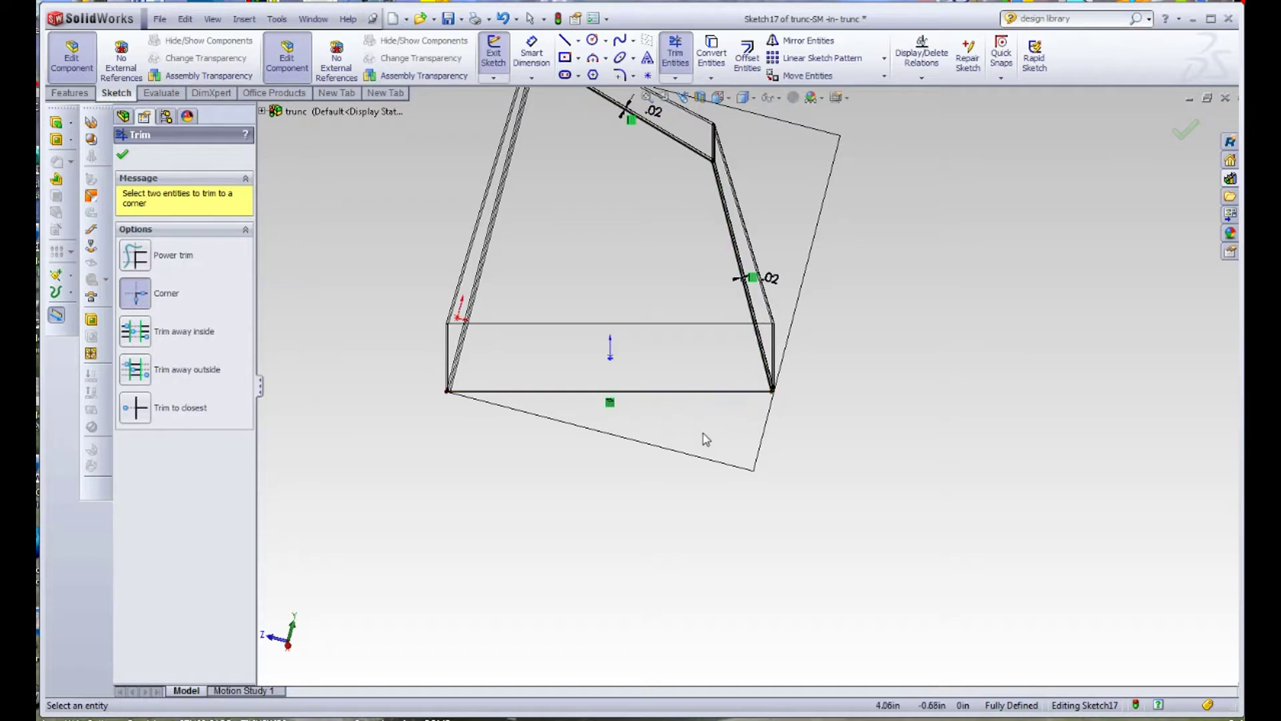
{"action": "scroll", "coordinate": [538, 458], "scroll_direction": "up", "scroll_amount": 4}
{"action": "scroll", "coordinate": [632, 420], "scroll_direction": "down", "scroll_amount": 8}
{"action": "scroll", "coordinate": [587, 357], "scroll_direction": "down", "scroll_amount": 3}
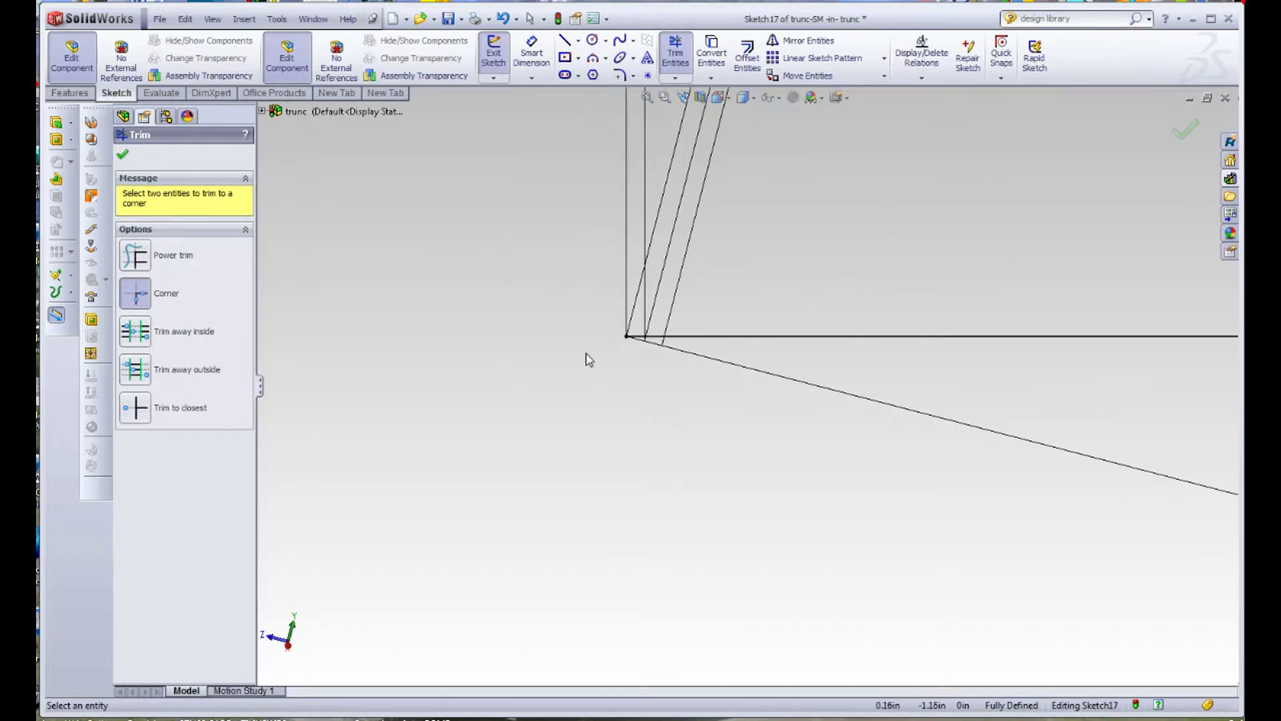
{"action": "scroll", "coordinate": [687, 343], "scroll_direction": "down", "scroll_amount": 3}
{"action": "scroll", "coordinate": [815, 438], "scroll_direction": "up", "scroll_amount": 6}
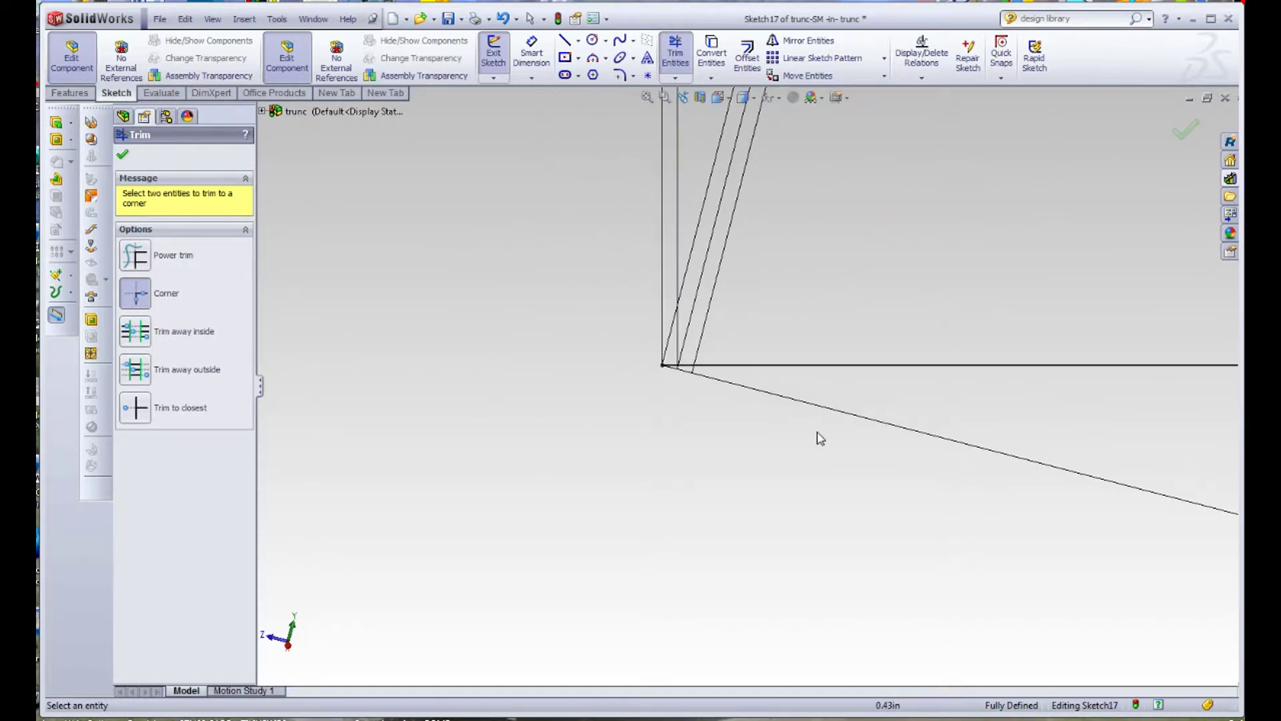
{"action": "scroll", "coordinate": [866, 261], "scroll_direction": "down", "scroll_amount": 2}
{"action": "scroll", "coordinate": [865, 262], "scroll_direction": "down", "scroll_amount": 2}
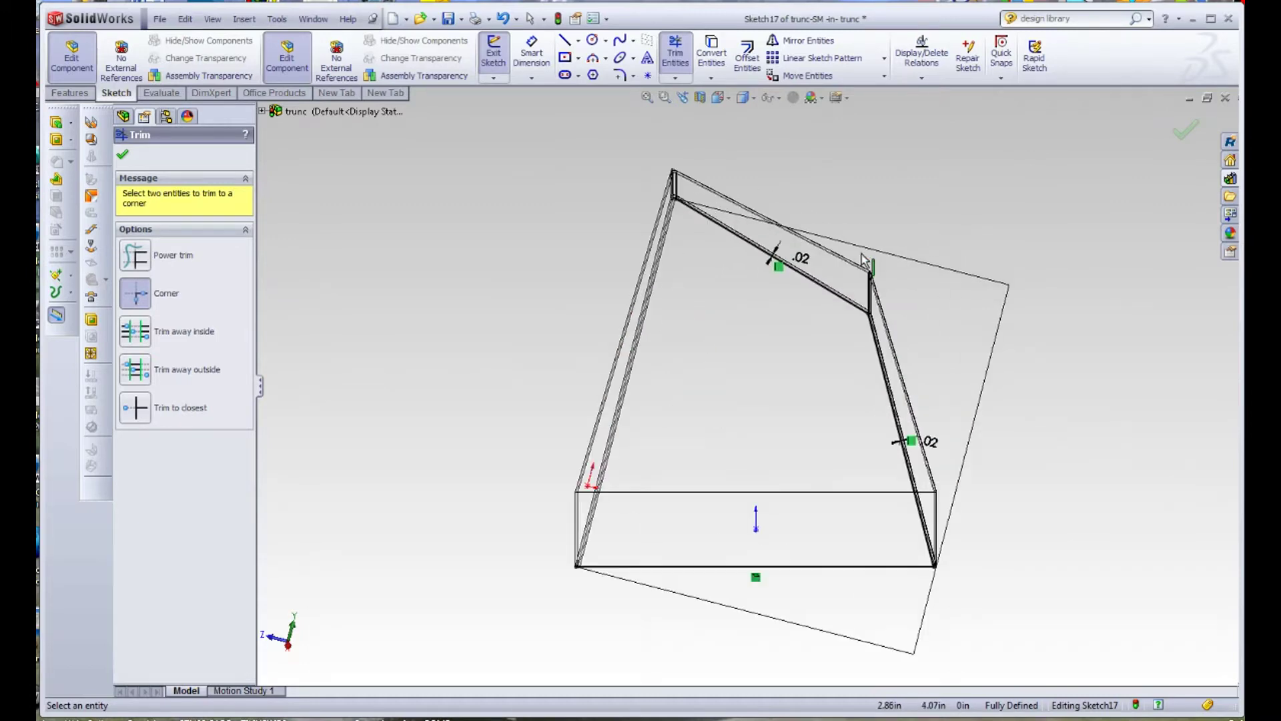
- Close the trim outline with lines around the flange's excess material, about 5.7 in across and 7.2 in high, ending at the bottom line's free end
{"action": "left_click", "coordinate": [718, 99]}
{"action": "left_click", "coordinate": [799, 154]}
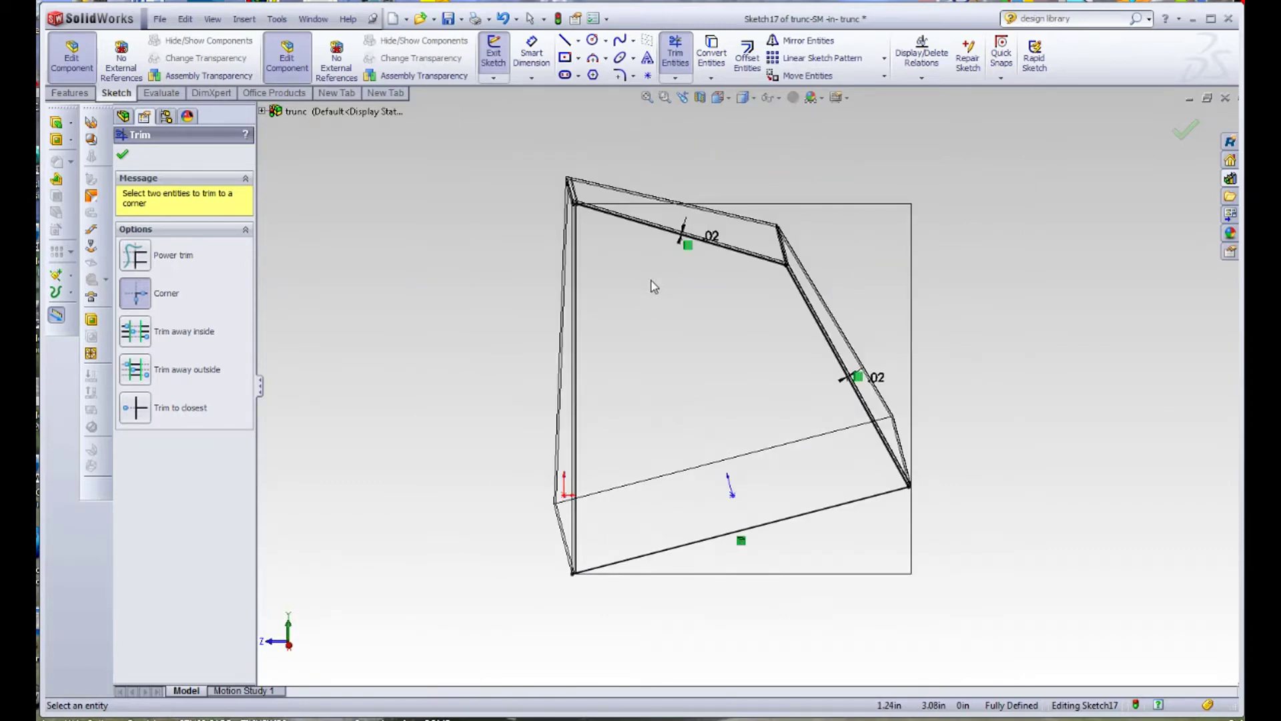
{"action": "left_click", "coordinate": [564, 41]}
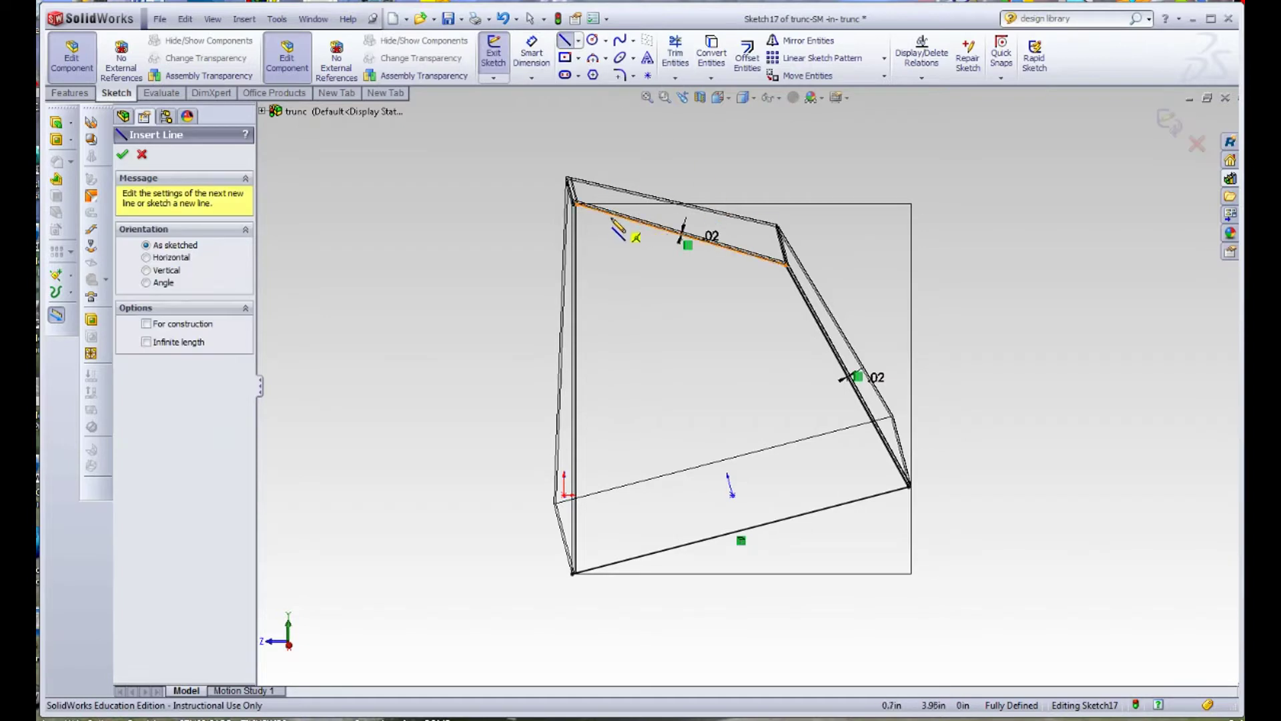
{"action": "left_click", "coordinate": [577, 145]}
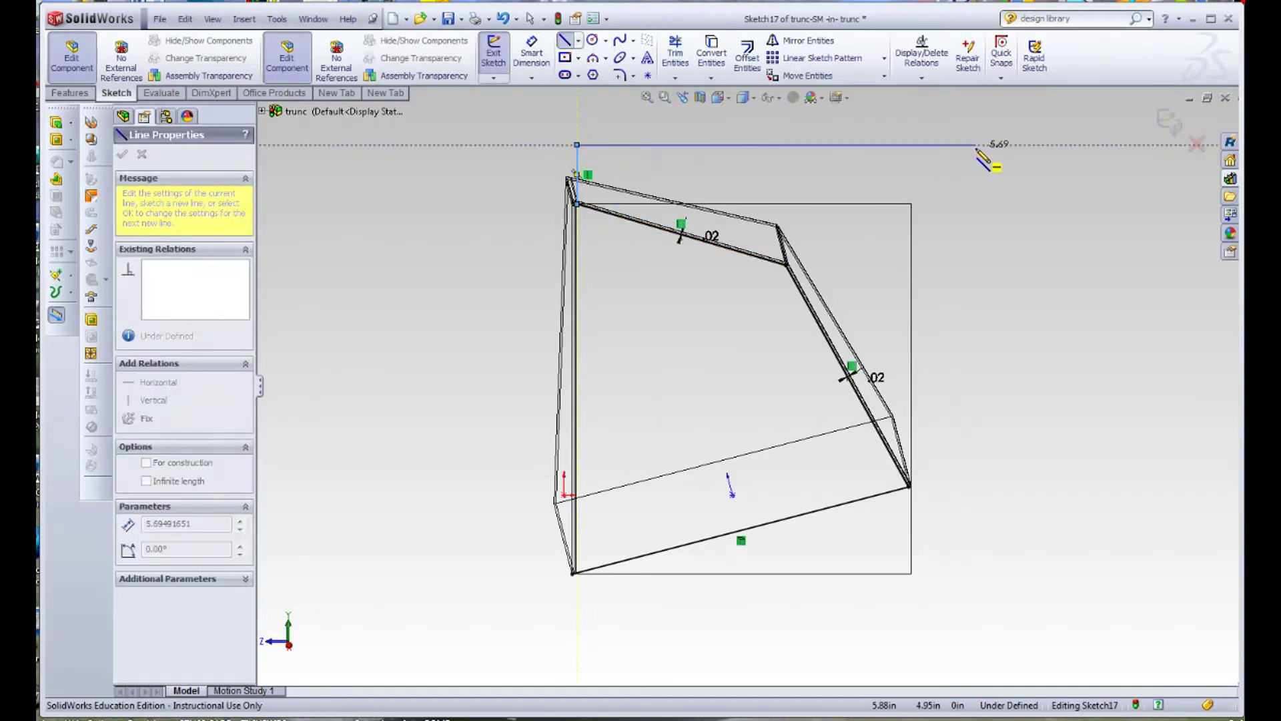
{"action": "left_click", "coordinate": [975, 144]}
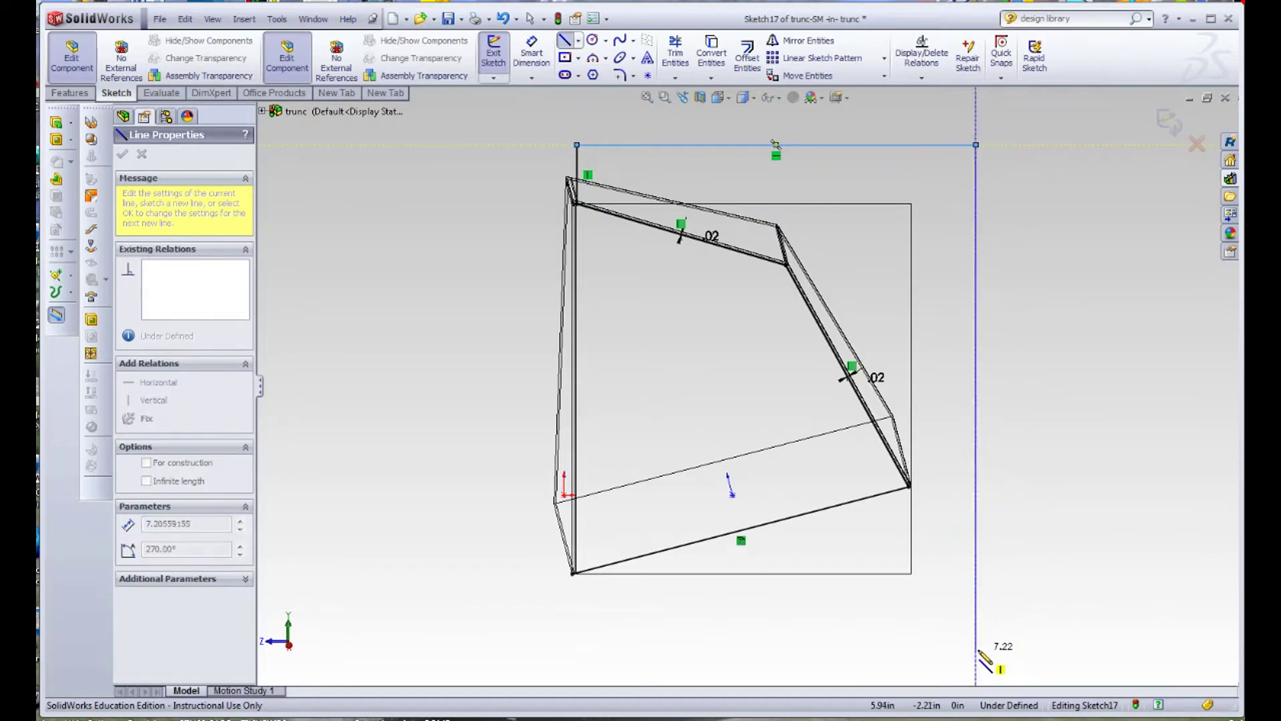
{"action": "left_click", "coordinate": [976, 649]}
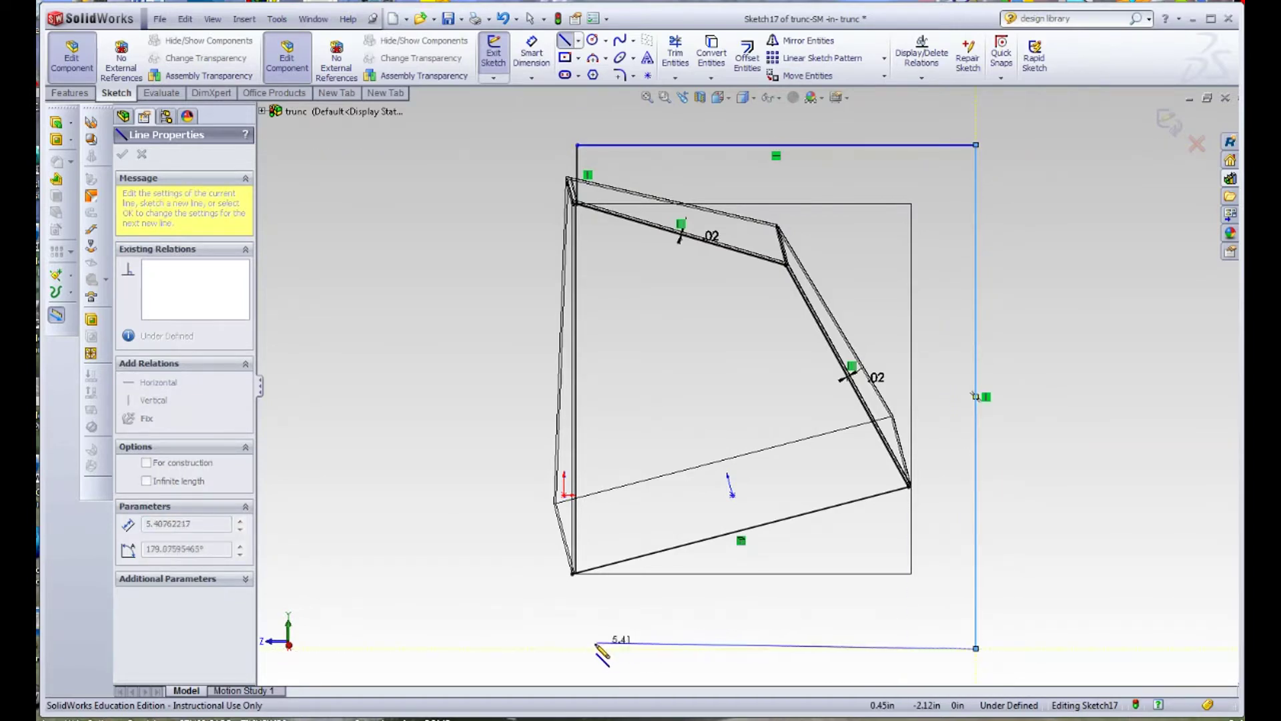
{"action": "left_click", "coordinate": [572, 648]}
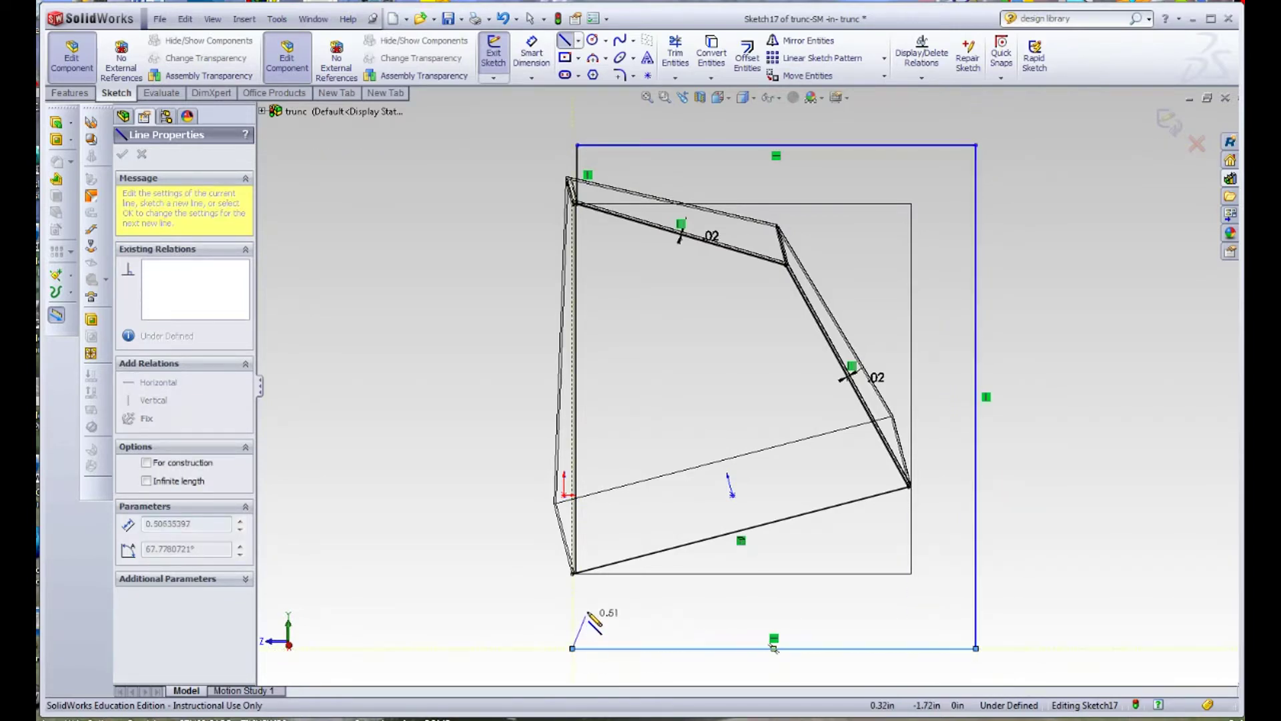
{"action": "left_click", "coordinate": [573, 573]}
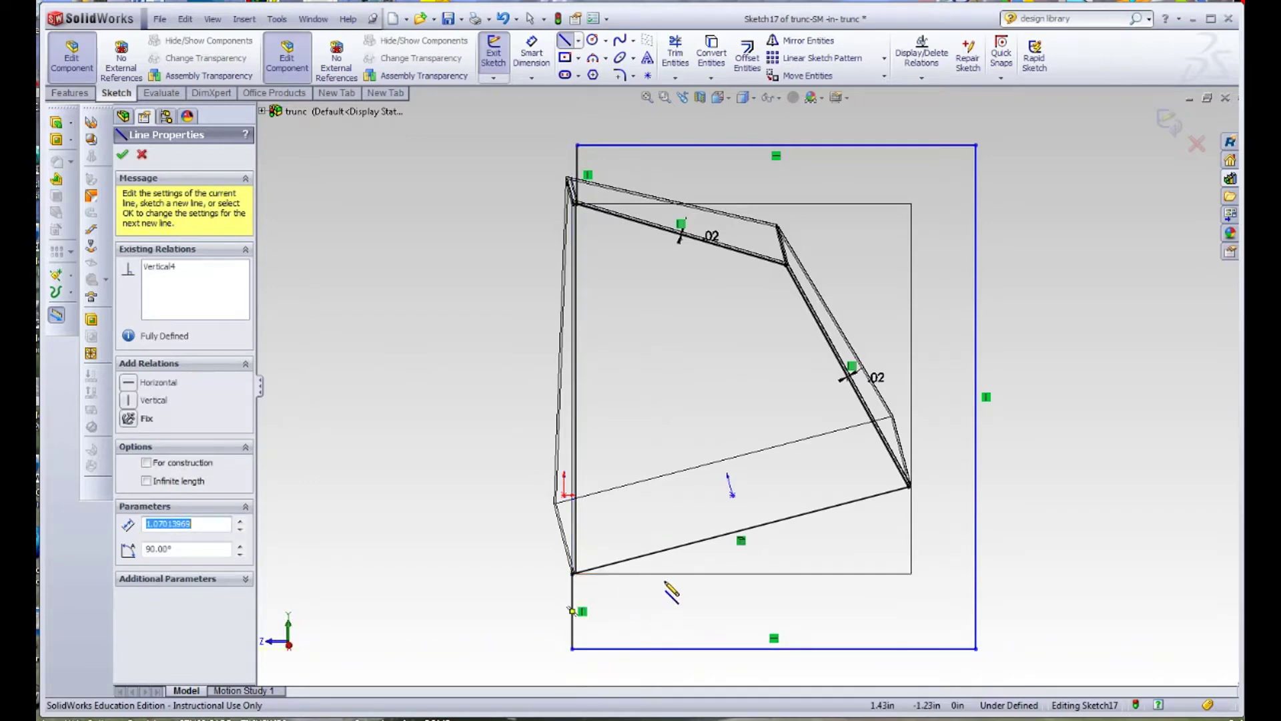
{"action": "key", "text": "Escape"}
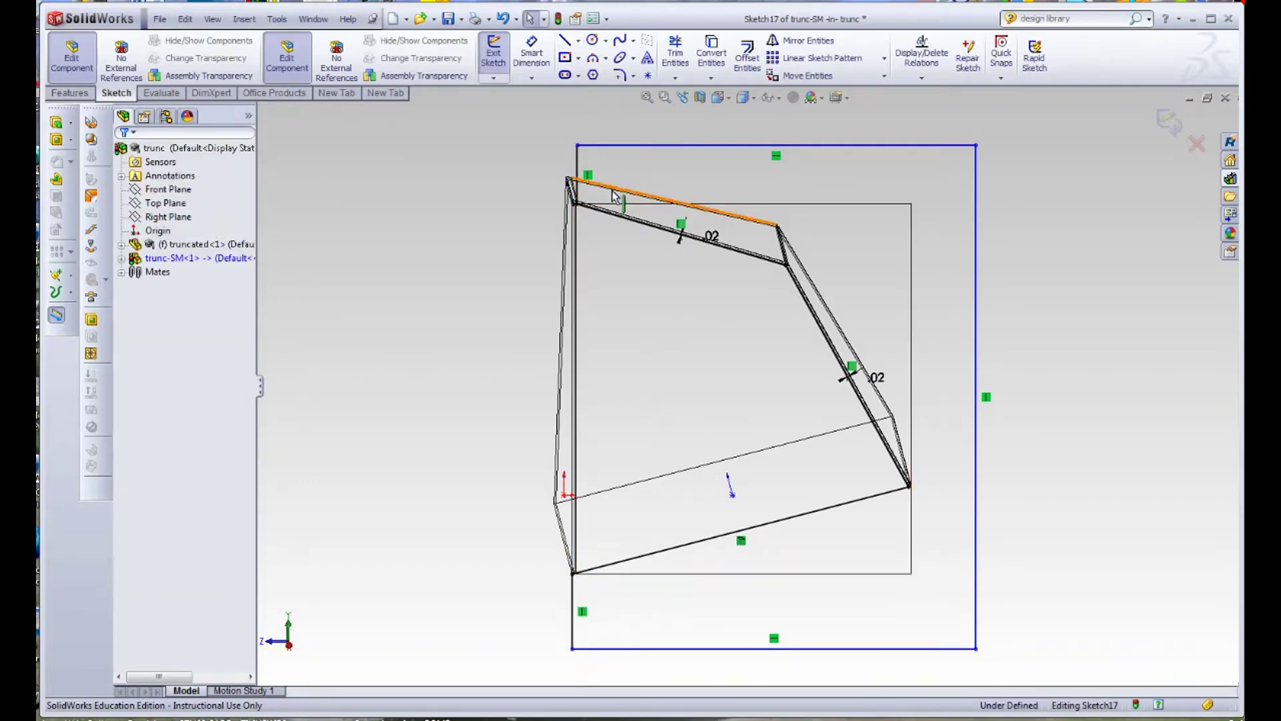
- Exit the sketch and extrude-cut its outline as a blind normal cut linked to the sheet thickness
{"action": "middle_click_drag", "start_coordinate": [875, 392], "coordinate": [806, 443]}
{"action": "scroll", "coordinate": [674, 337], "scroll_direction": "down", "scroll_amount": 8}
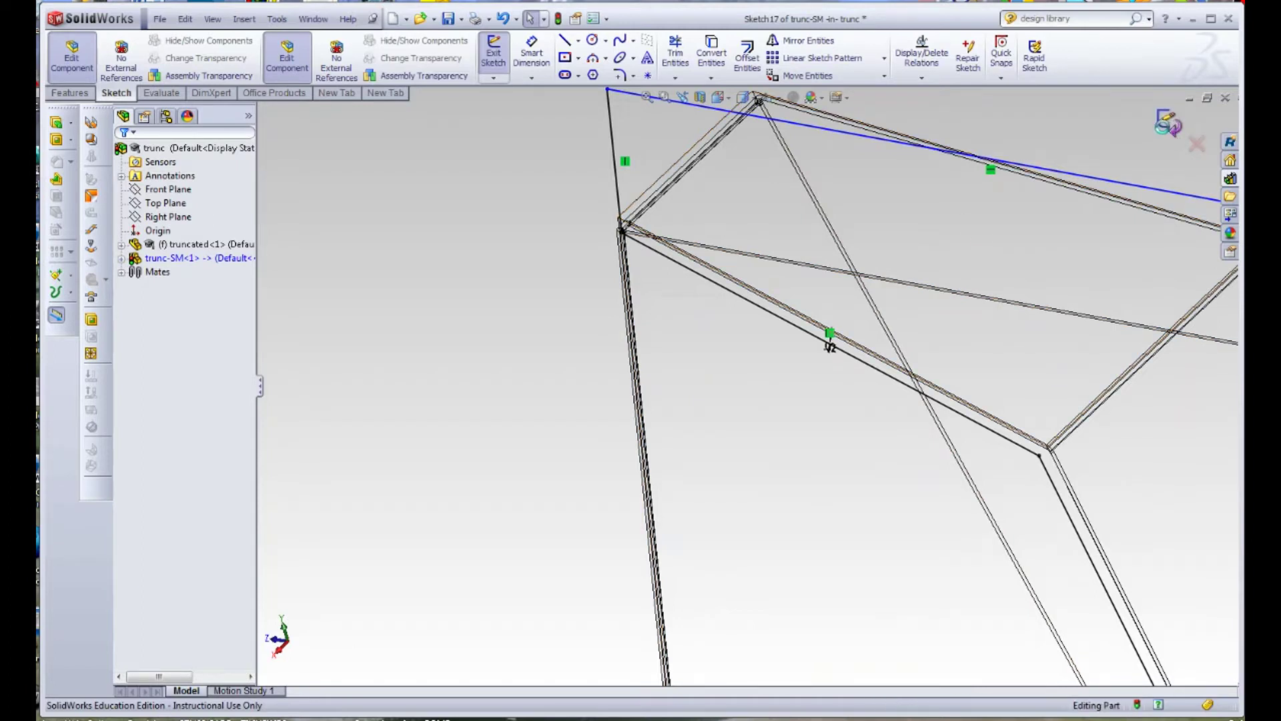
{"action": "left_click", "coordinate": [1169, 124]}
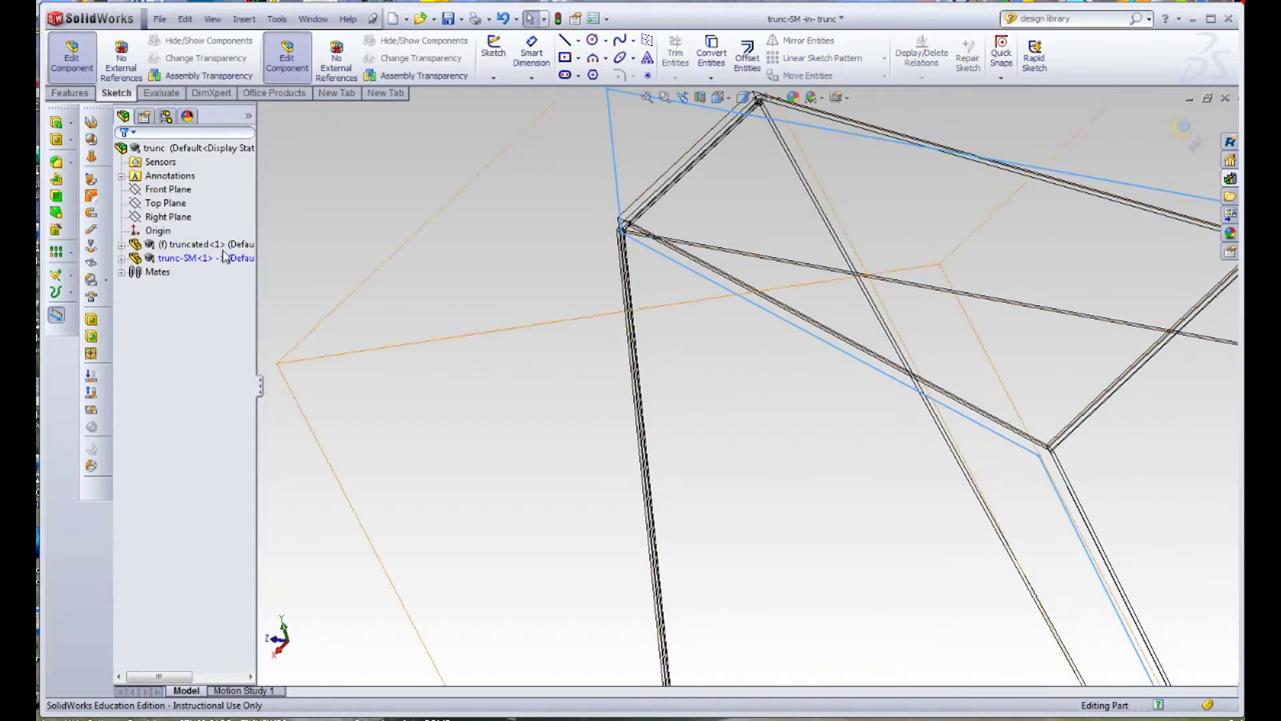
{"action": "left_click", "coordinate": [122, 258]}
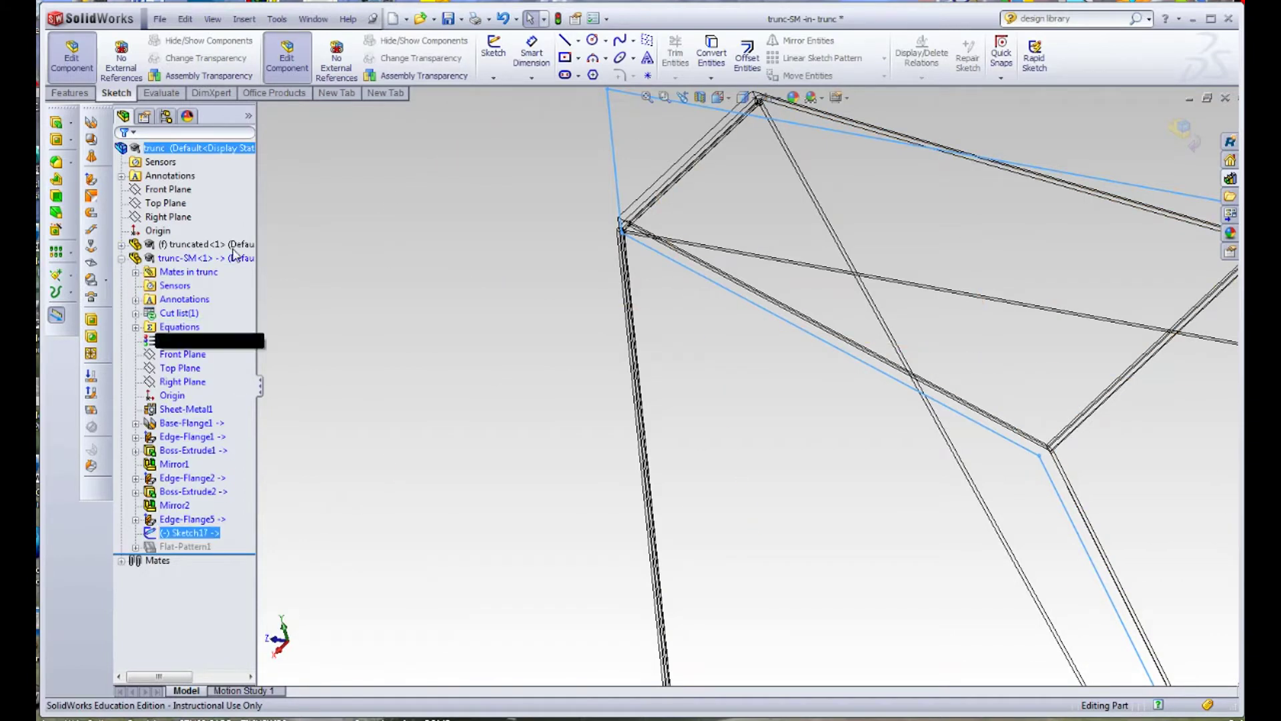
{"action": "left_click", "coordinate": [56, 141]}
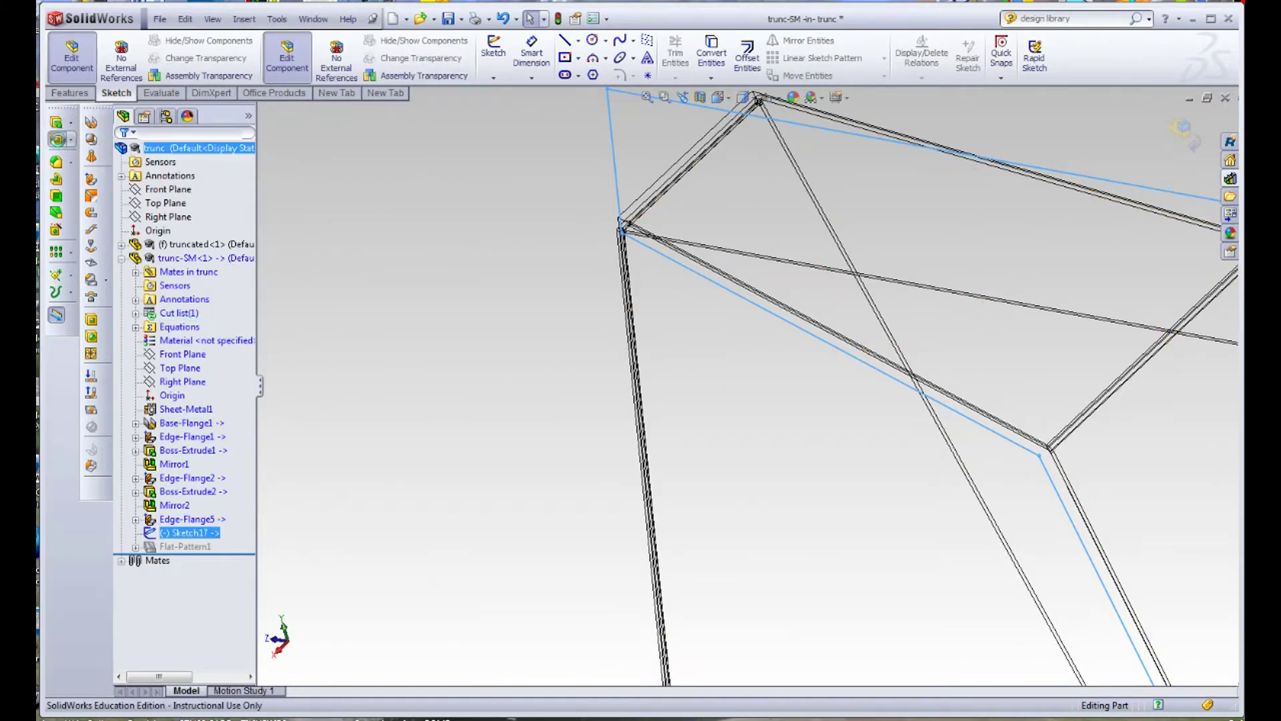
{"action": "left_click", "coordinate": [148, 318]}
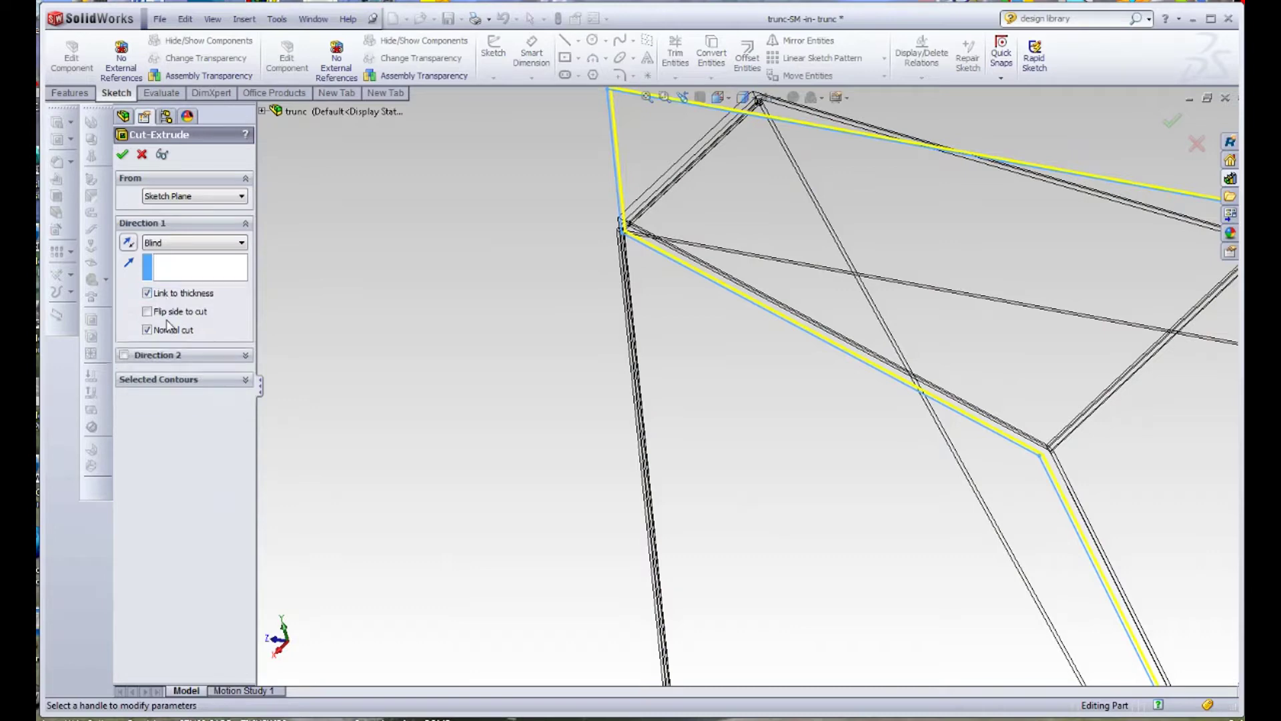
{"action": "left_click", "coordinate": [123, 155]}
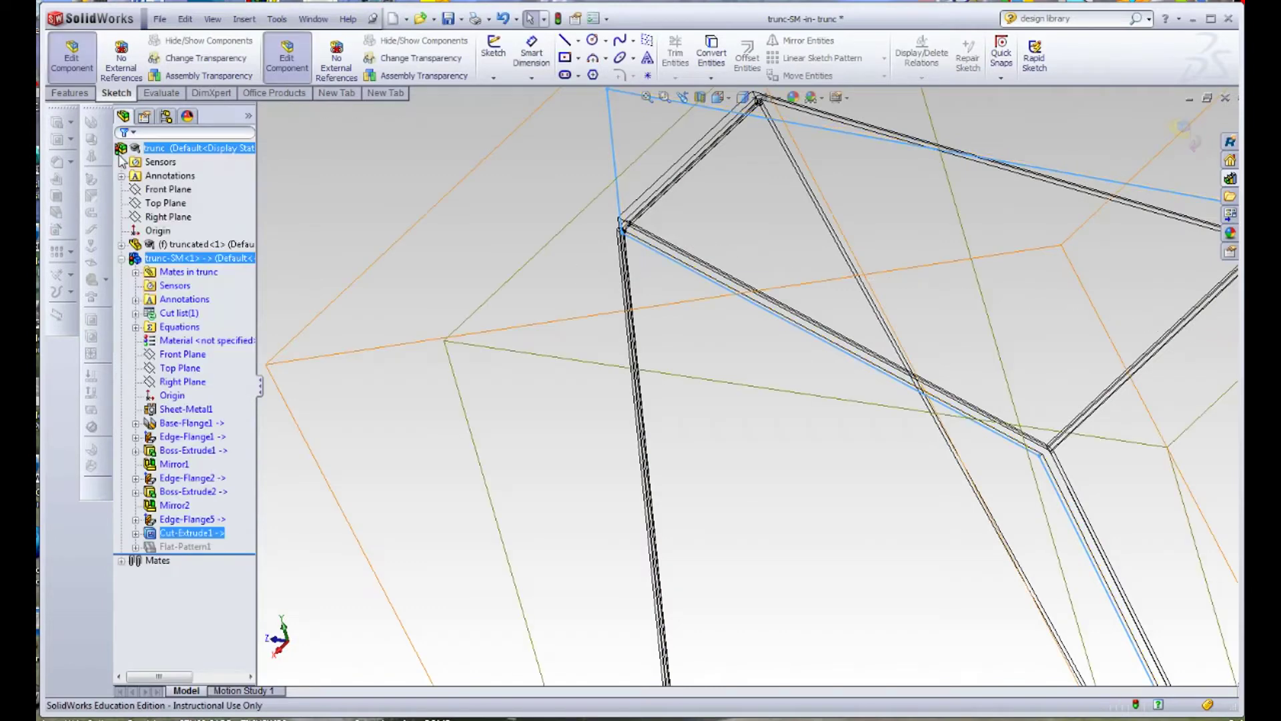
- Switch the display back to shaded with edges and view the trimmed side flange
{"action": "left_click", "coordinate": [742, 97]}
{"action": "left_click", "coordinate": [746, 120]}
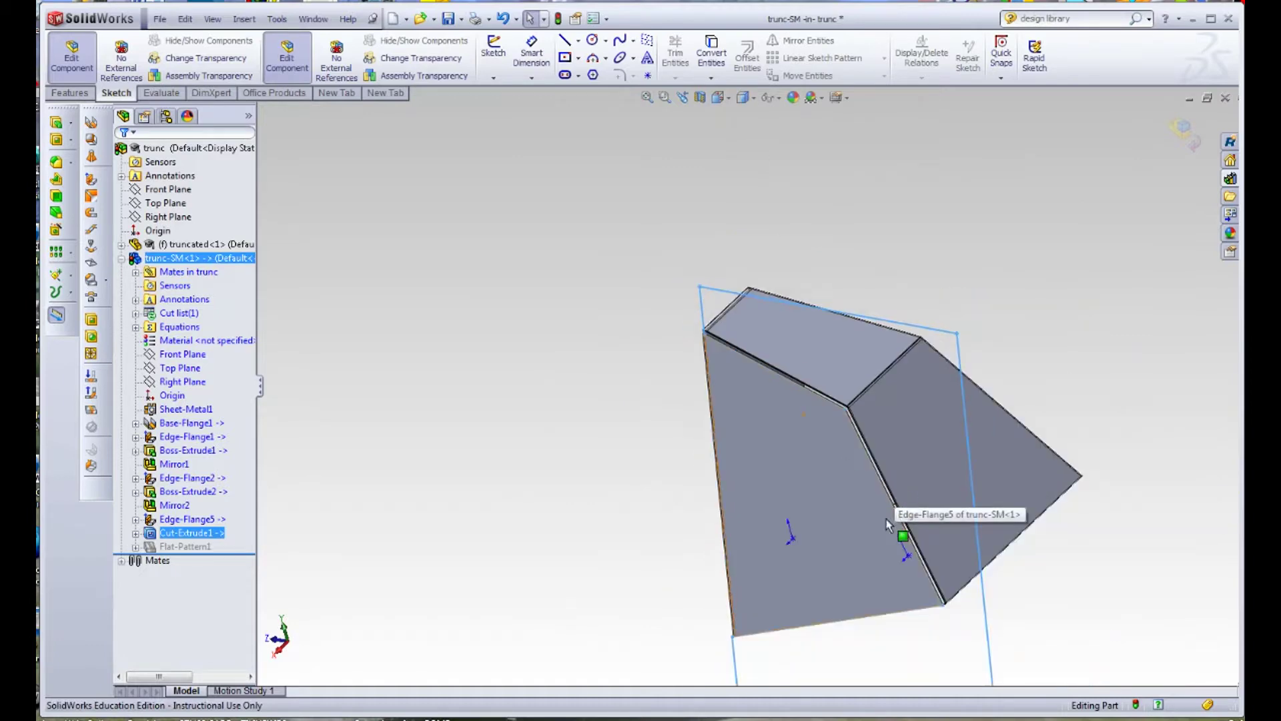
{"action": "middle_click_drag", "start_coordinate": [887, 519], "coordinate": [875, 458]}
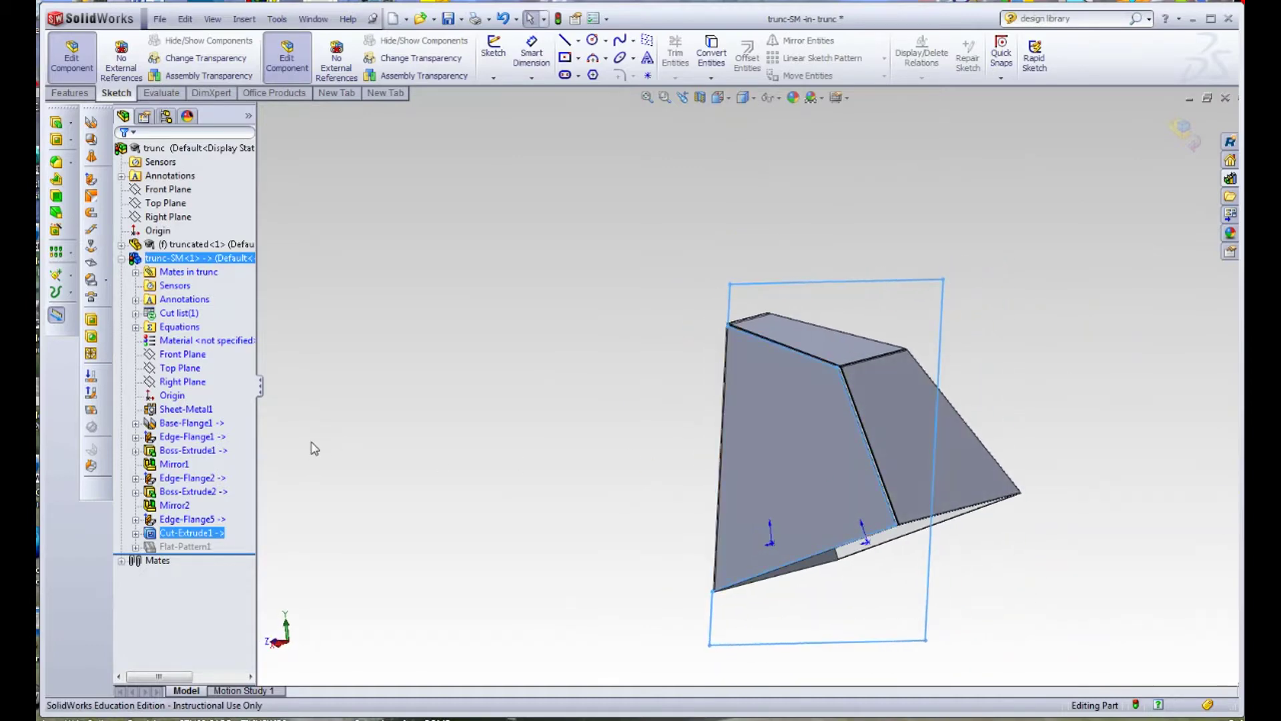
- Open the trunc-SM sheet metal part in its own window
{"action": "right_click", "coordinate": [186, 258]}
{"action": "left_click", "coordinate": [211, 212]}
{"action": "middle_click_drag", "start_coordinate": [691, 332], "coordinate": [904, 286]}
- Unsuppress Flat-Pattern1 to examine the flattened part, and suppress it again to return to the folded shape
{"action": "left_click", "coordinate": [199, 423]}
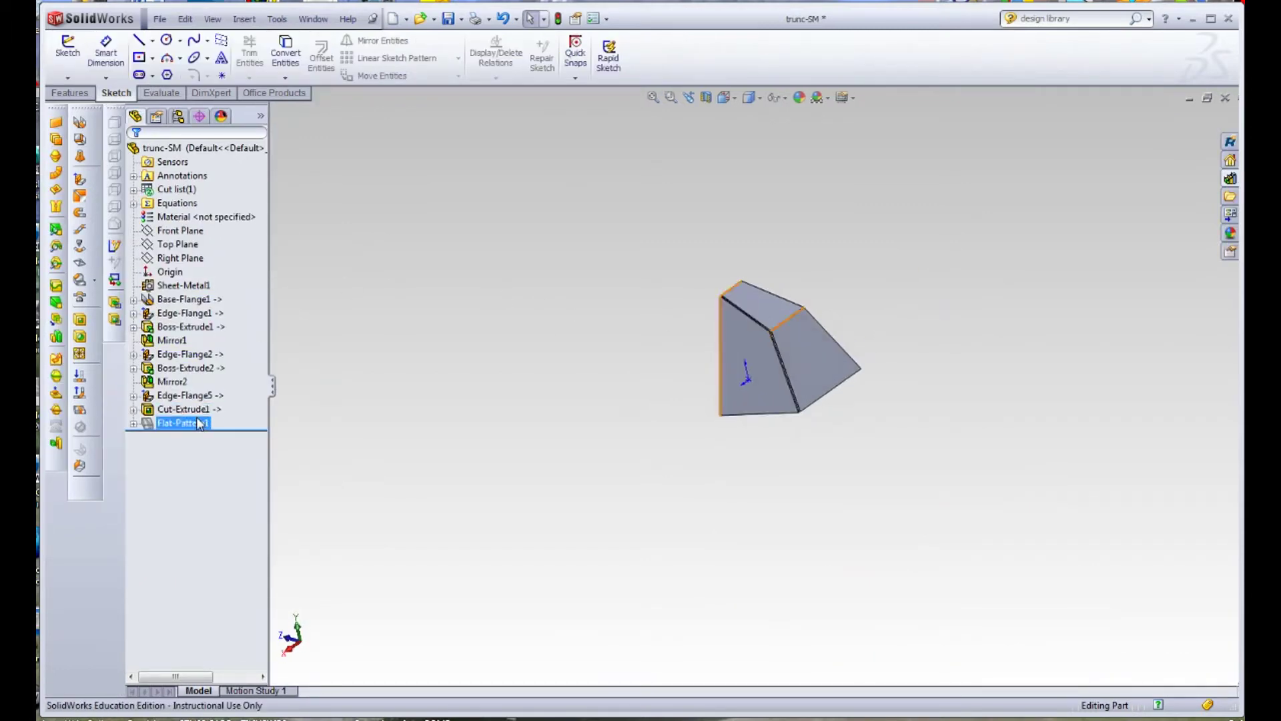
{"action": "right_click", "coordinate": [193, 422]}
{"action": "left_click", "coordinate": [223, 378]}
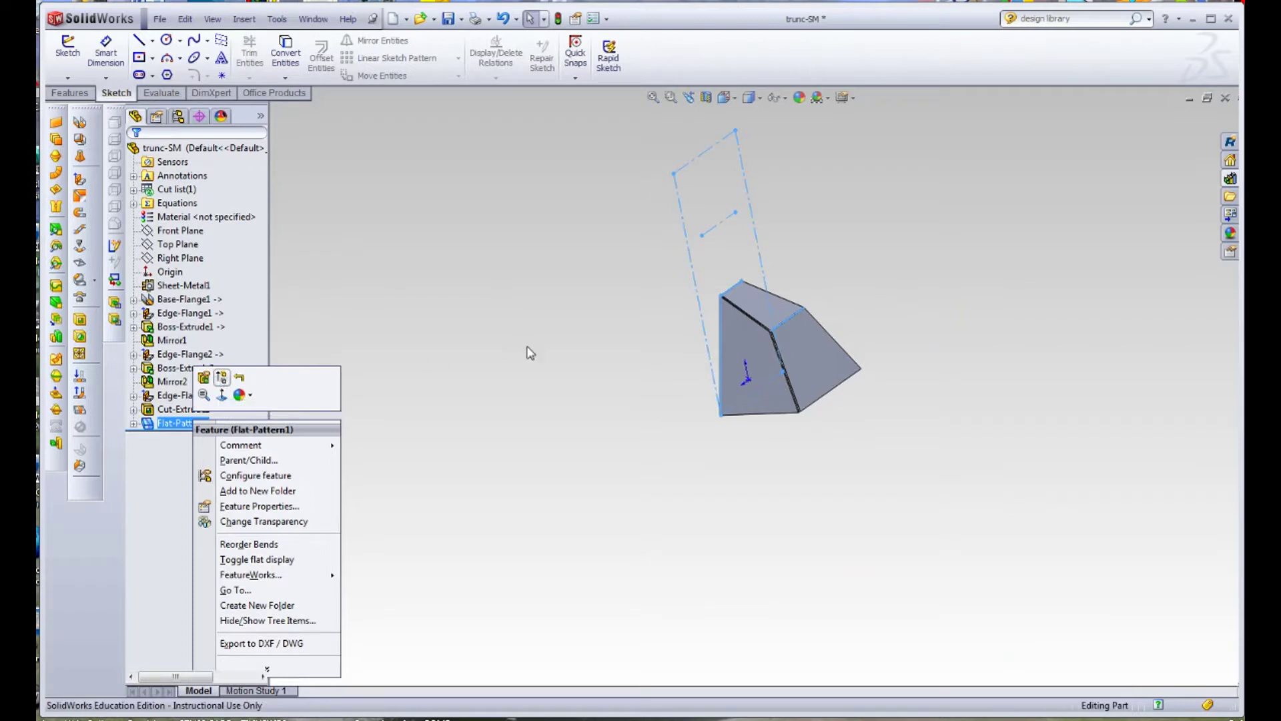
{"action": "left_click", "coordinate": [190, 423]}
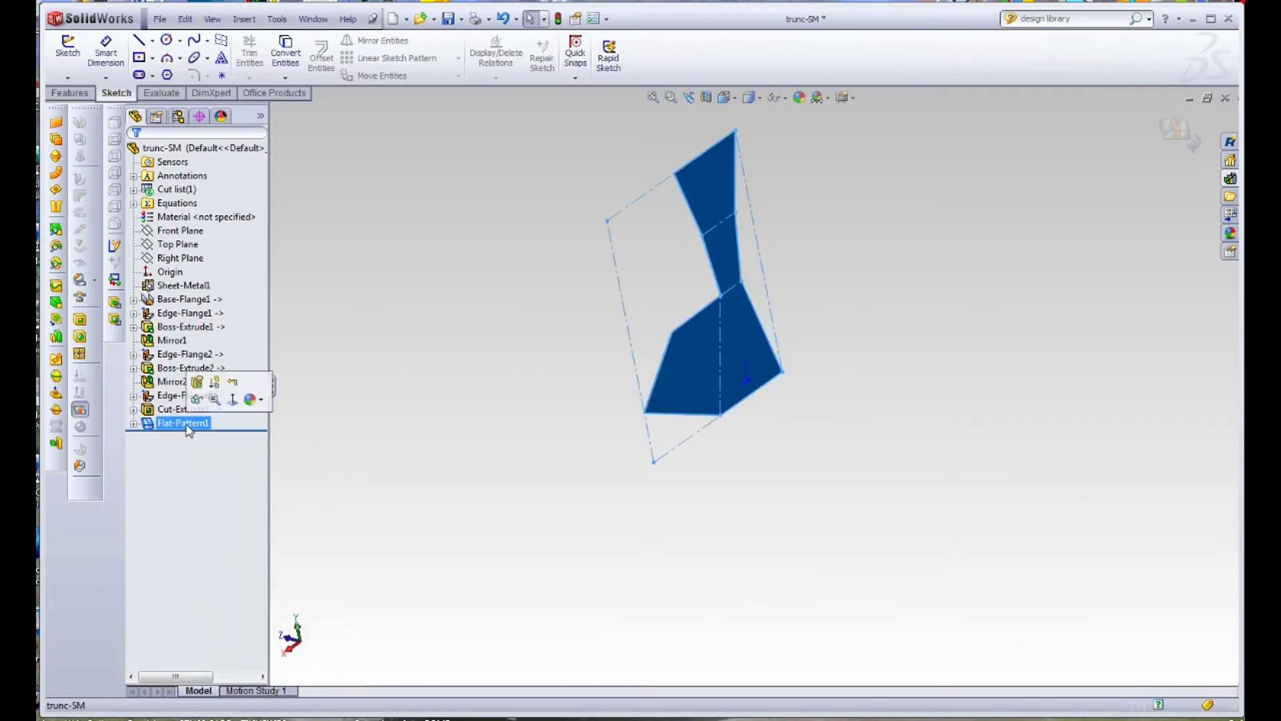
{"action": "left_click", "coordinate": [230, 400]}
{"action": "middle_click_drag", "start_coordinate": [761, 387], "coordinate": [675, 460]}
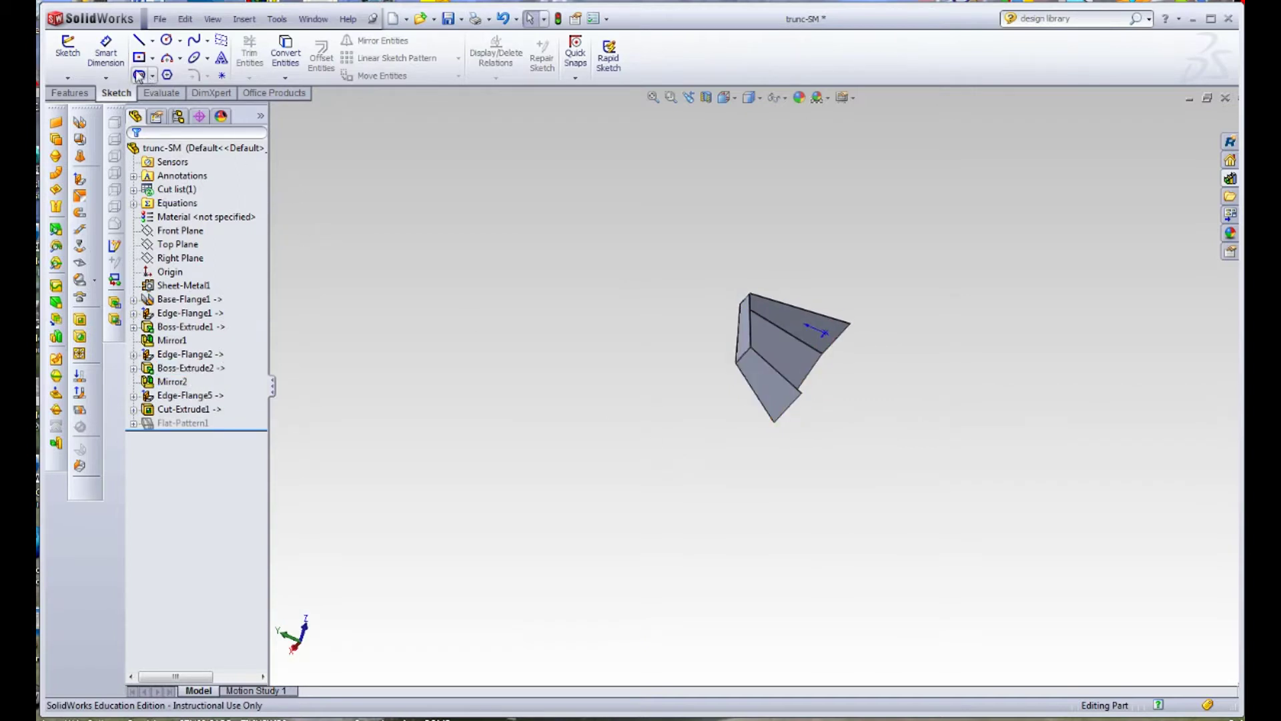
- Mirror Edge-Flange5 and Cut-Extrude1 about the Right Plane to form the opposite side
{"action": "left_click", "coordinate": [70, 93]}
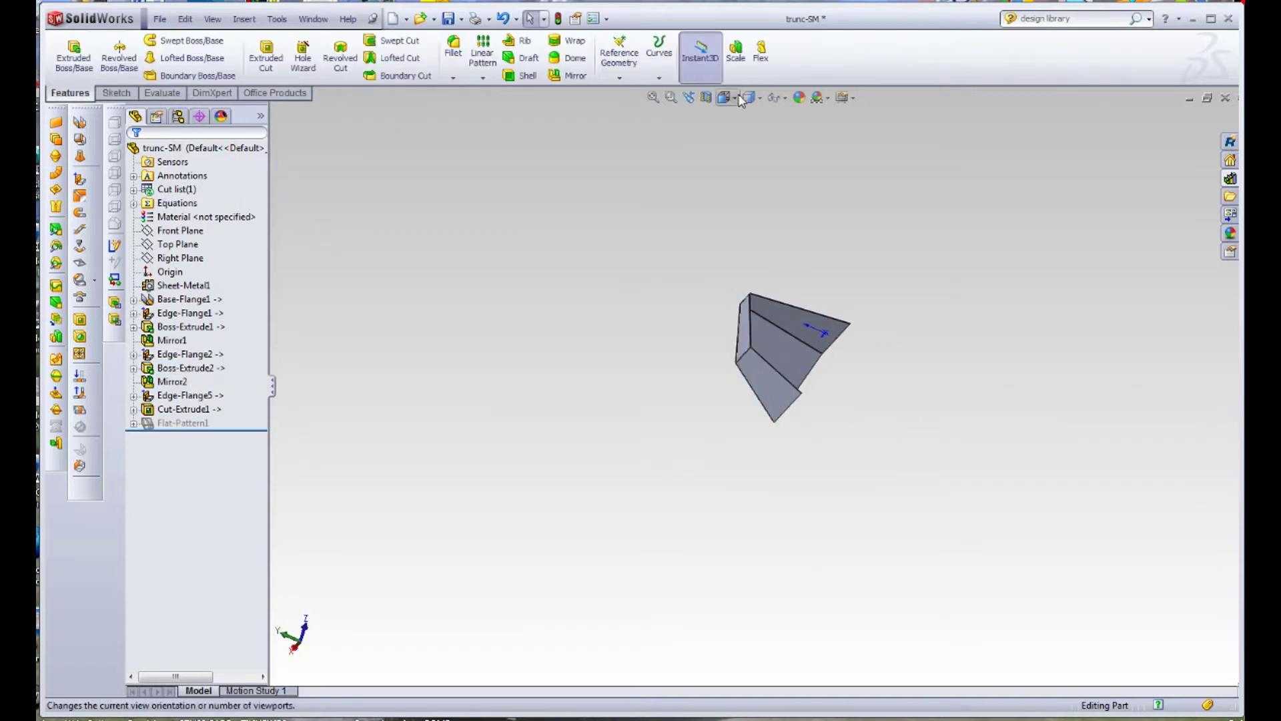
{"action": "left_click", "coordinate": [575, 76]}
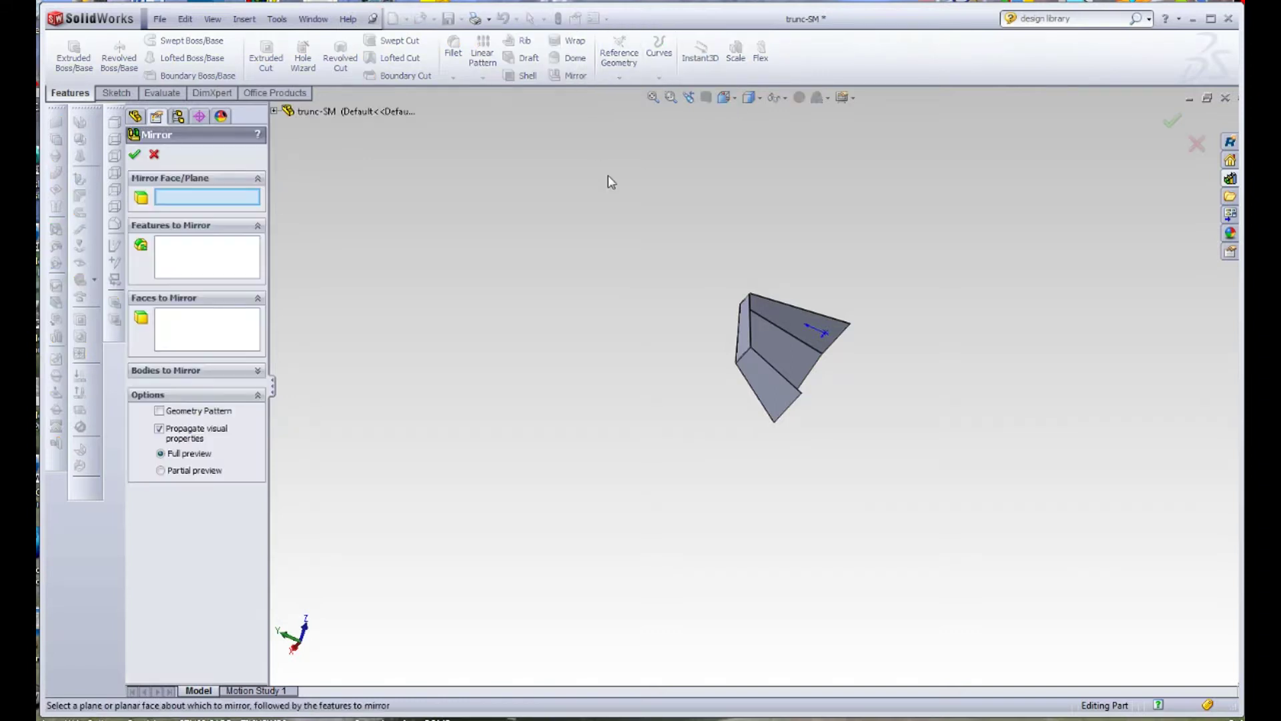
{"action": "left_click", "coordinate": [273, 111]}
{"action": "left_click", "coordinate": [330, 222]}
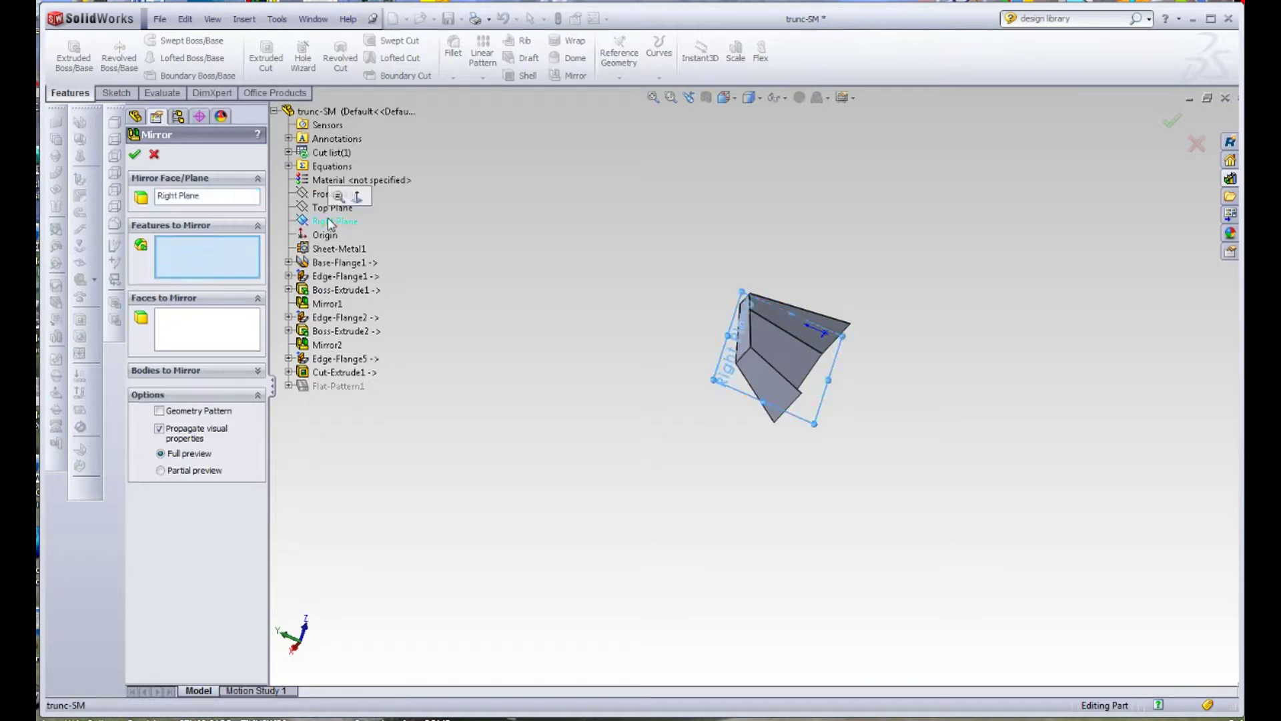
{"action": "left_click", "coordinate": [337, 364]}
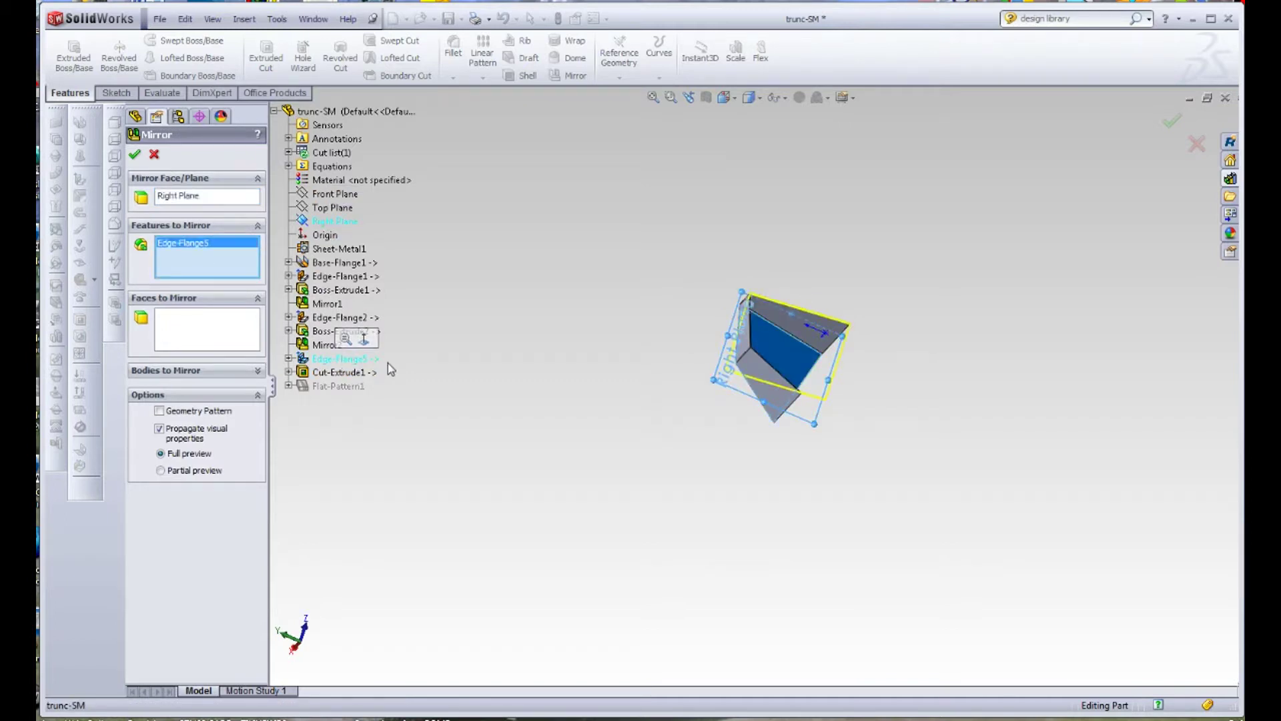
{"action": "left_click", "coordinate": [341, 372]}
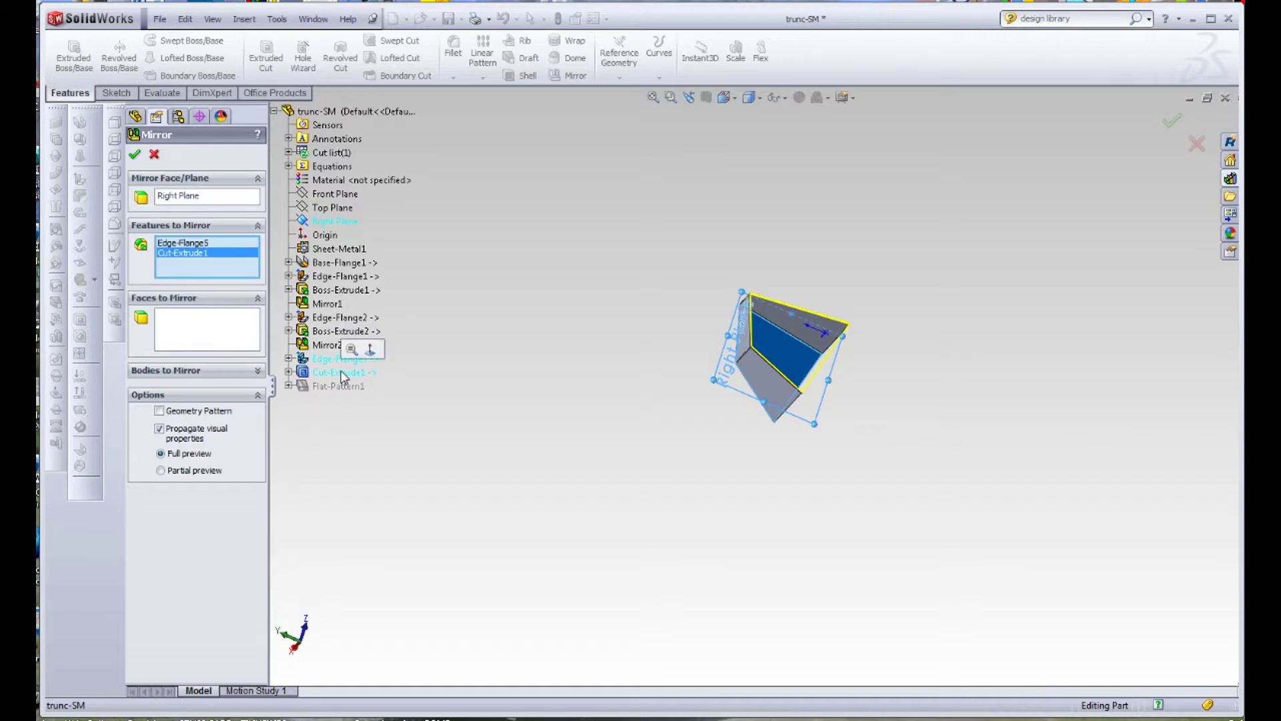
{"action": "left_click", "coordinate": [136, 155]}
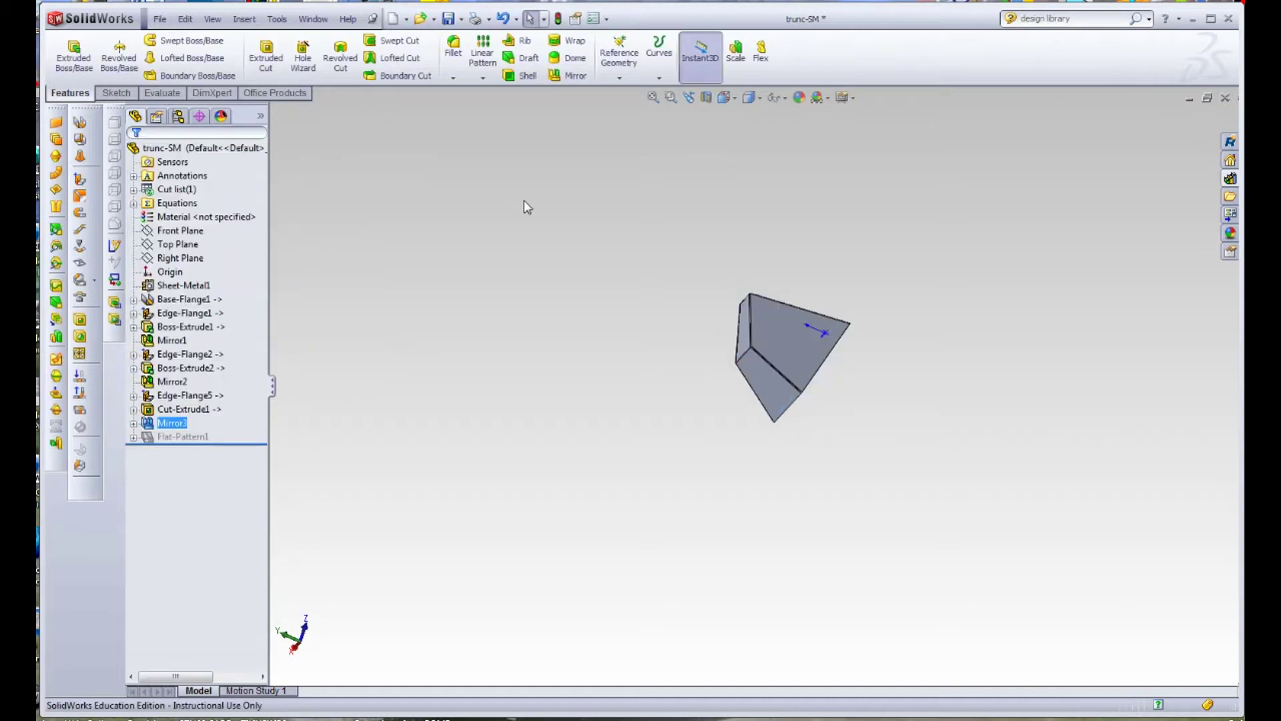
- Unsuppress Flat-Pattern1 and open its definition to check which face is fixed, keeping the current settings
{"action": "left_click", "coordinate": [177, 440]}
{"action": "left_click", "coordinate": [204, 396]}
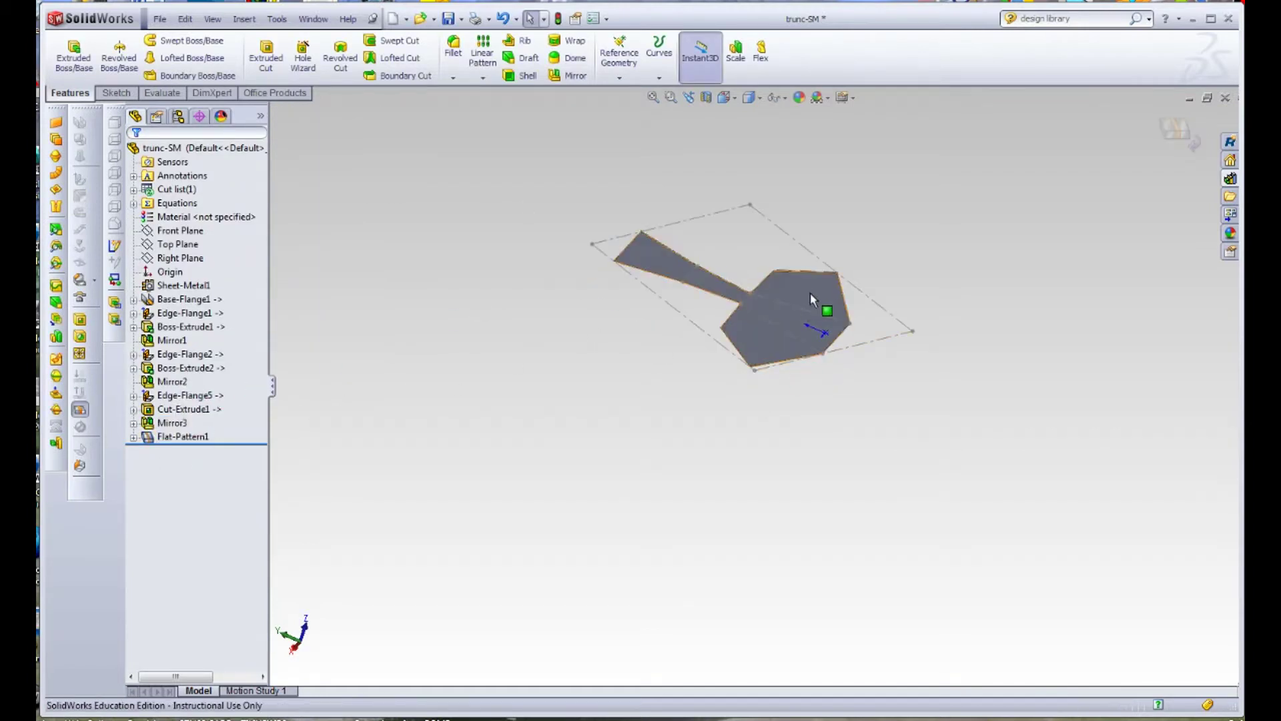
{"action": "left_click", "coordinate": [184, 437]}
{"action": "left_click", "coordinate": [206, 394]}
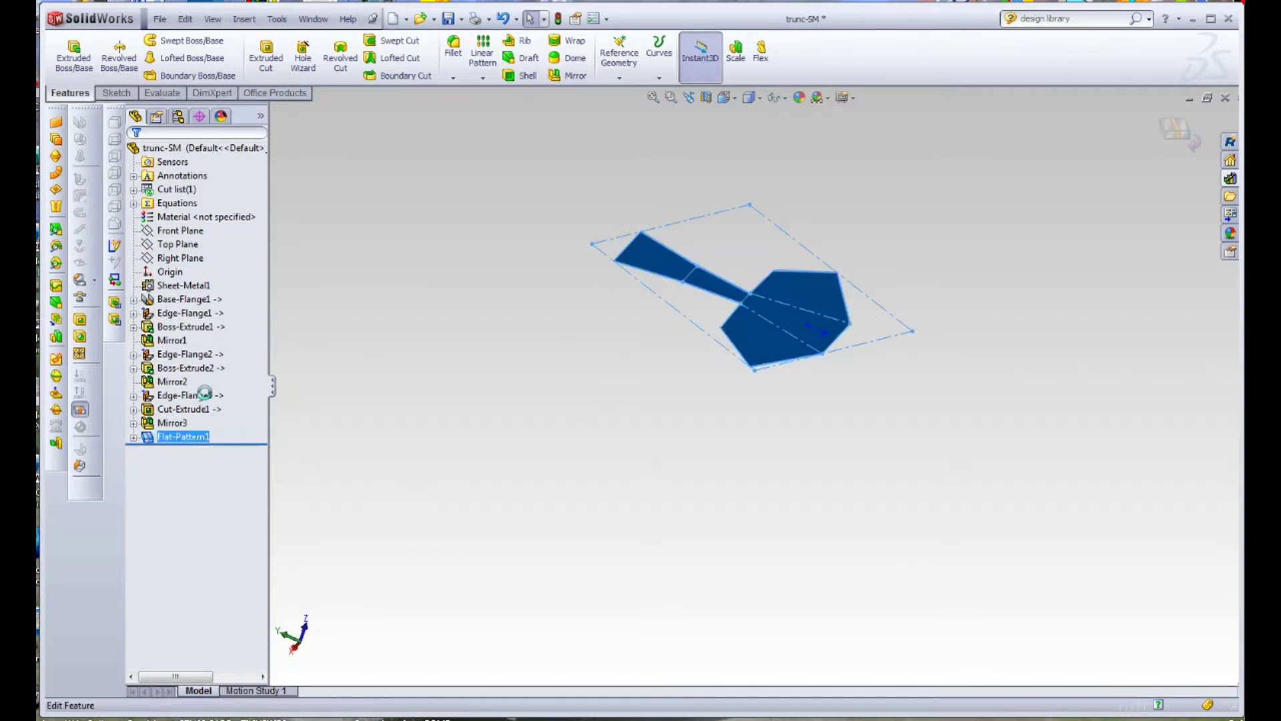
{"action": "middle_click_drag", "start_coordinate": [688, 399], "coordinate": [598, 380]}
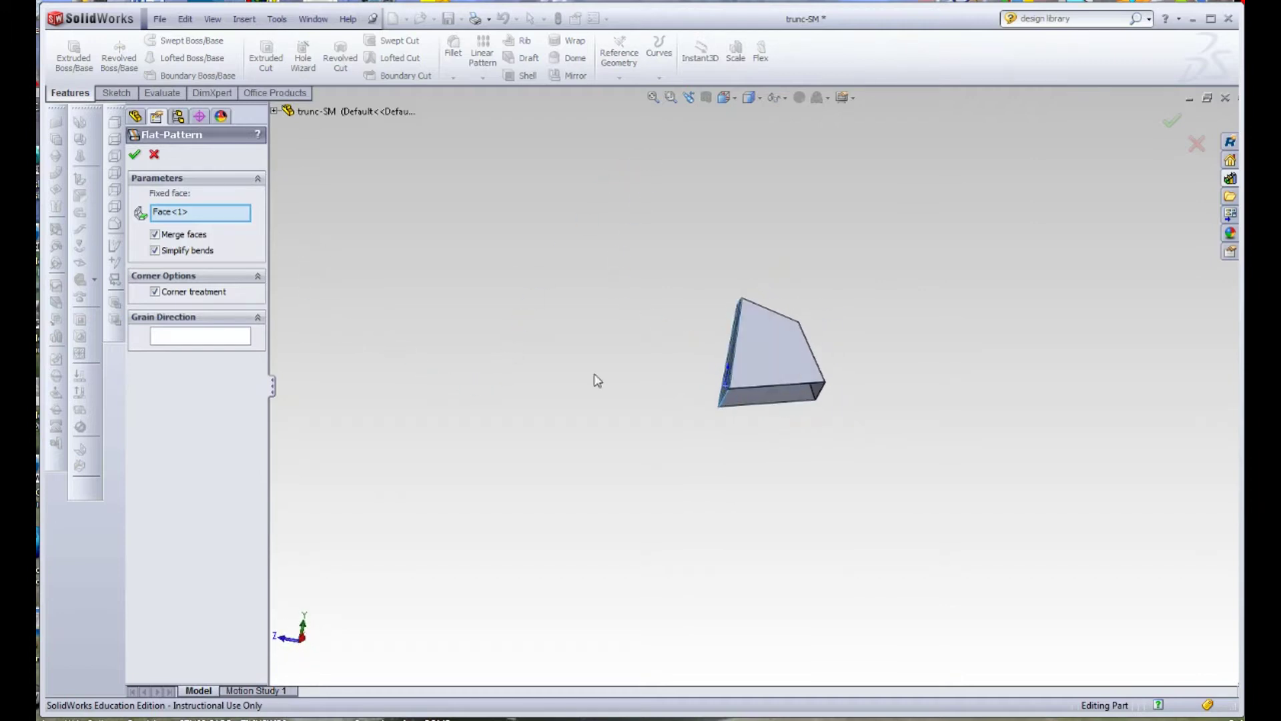
{"action": "middle_click_drag", "start_coordinate": [771, 396], "coordinate": [829, 409]}
{"action": "scroll", "coordinate": [835, 467], "scroll_direction": "down", "scroll_amount": 3}
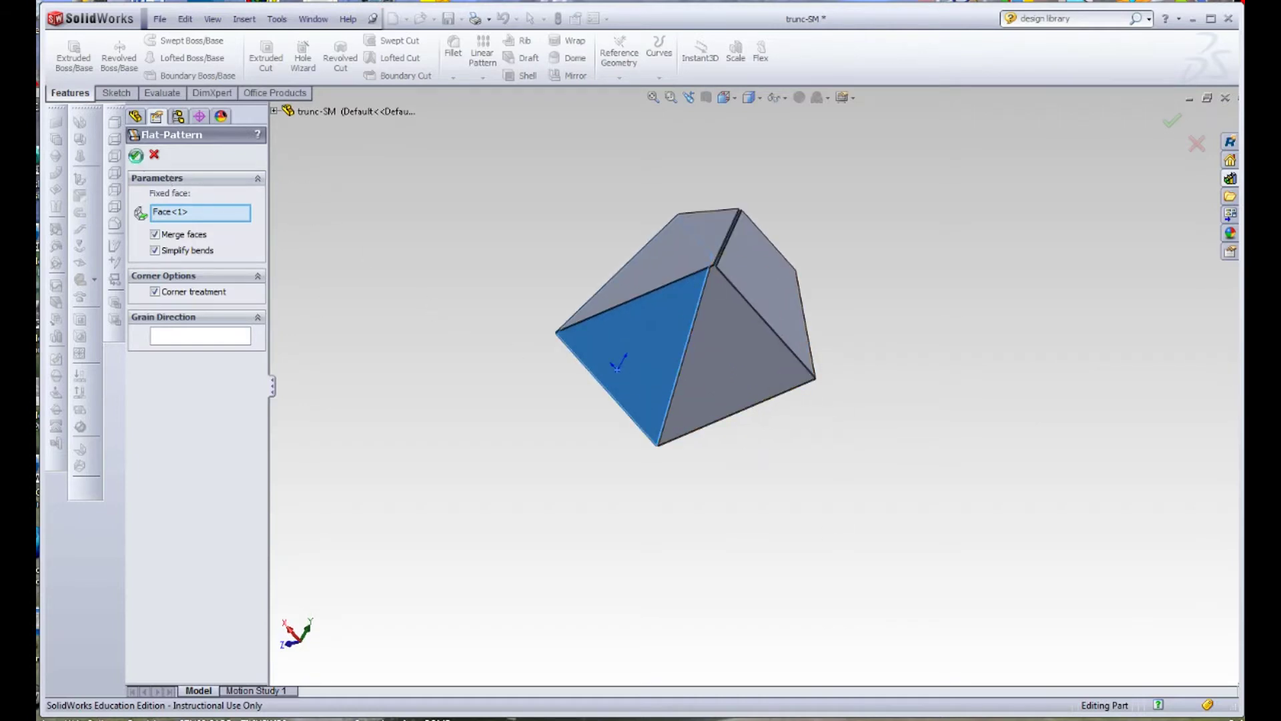
{"action": "left_click", "coordinate": [136, 155]}
- Suppress Flat-Pattern1 and examine the folded part's outer faces, corner gaps and open base edges
{"action": "right_click", "coordinate": [170, 440]}
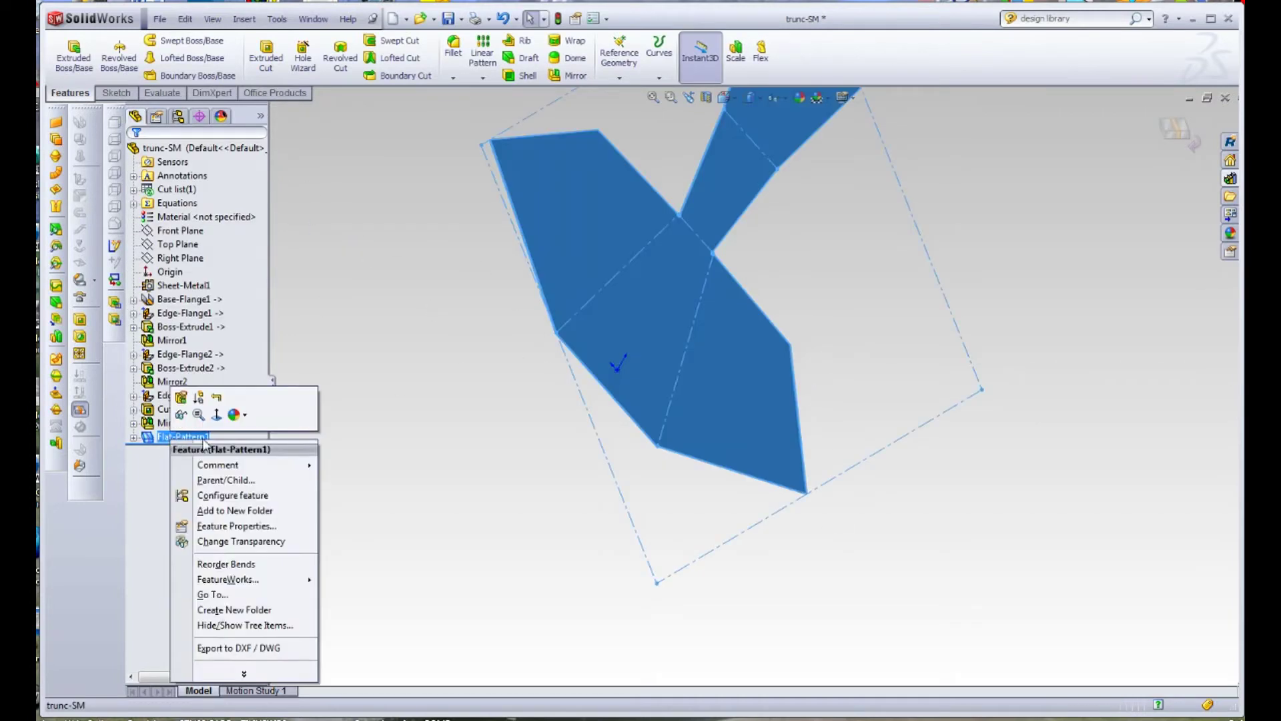
{"action": "left_click", "coordinate": [200, 417]}
{"action": "middle_click_drag", "start_coordinate": [710, 356], "coordinate": [690, 506]}
{"action": "scroll", "coordinate": [670, 361], "scroll_direction": "down", "scroll_amount": 2}
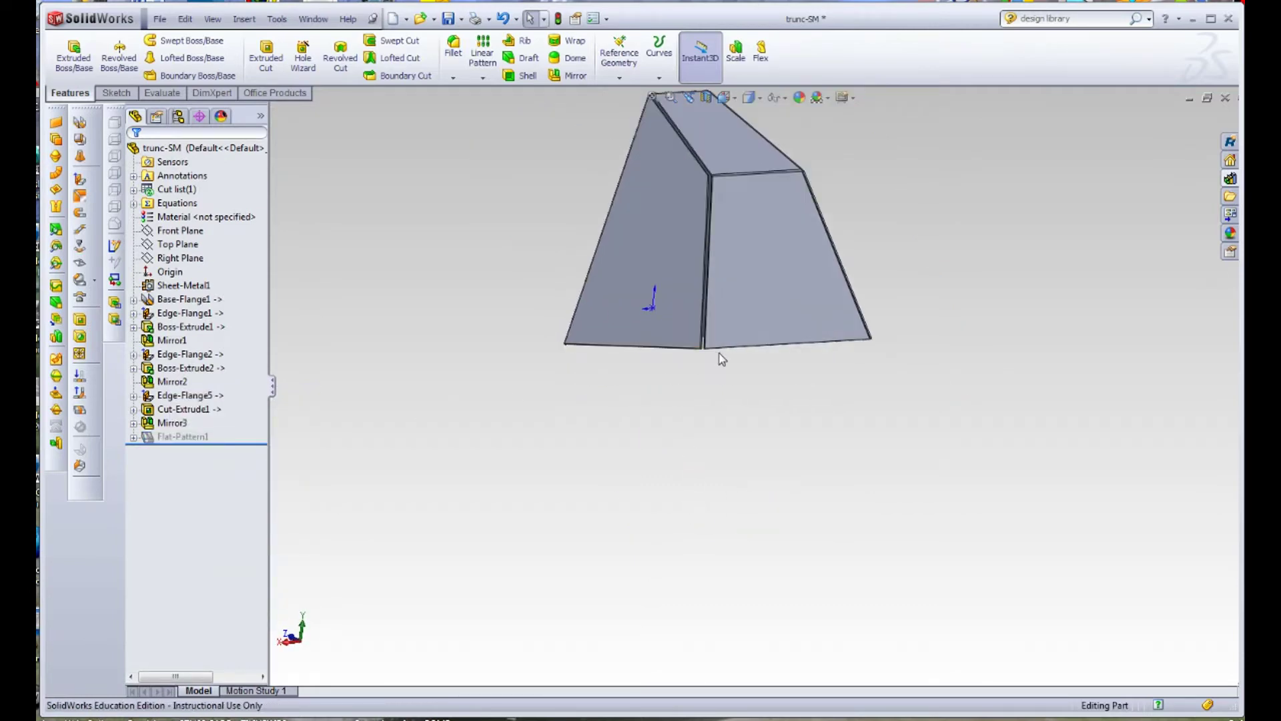
{"action": "middle_click_drag", "start_coordinate": [721, 359], "coordinate": [773, 643]}
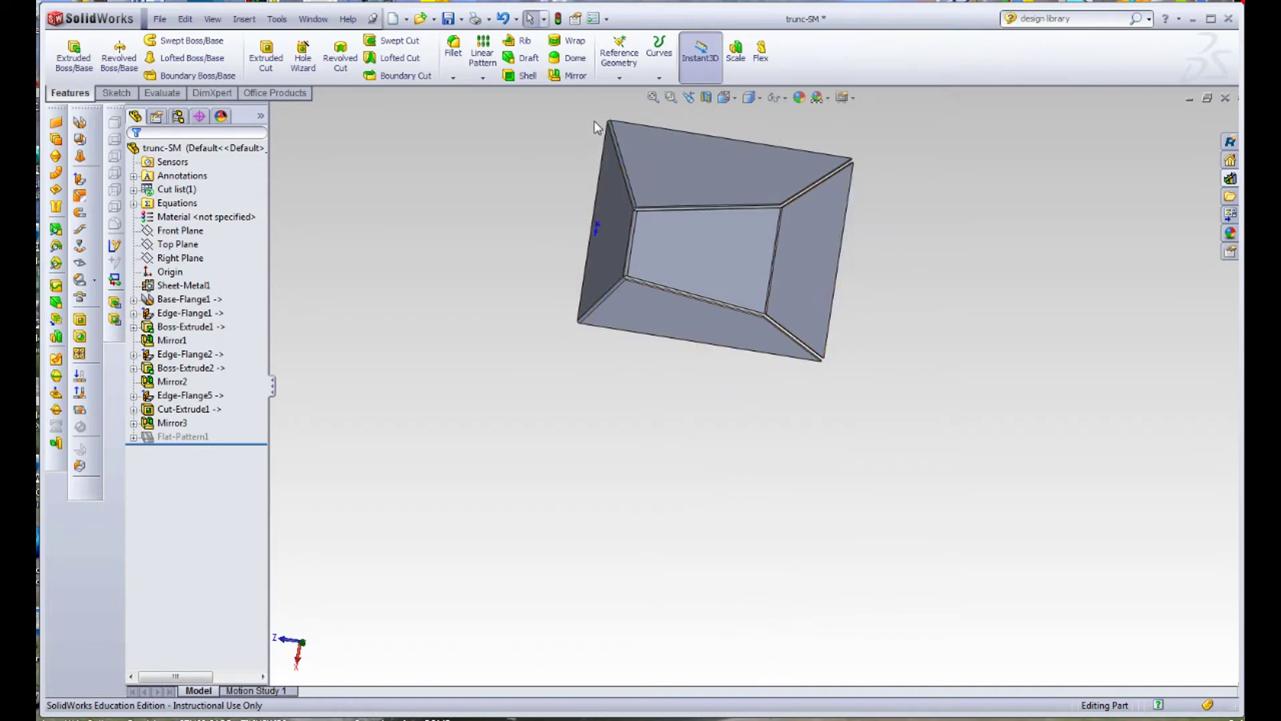
{"action": "middle_click_drag", "start_coordinate": [769, 331], "coordinate": [604, 300]}
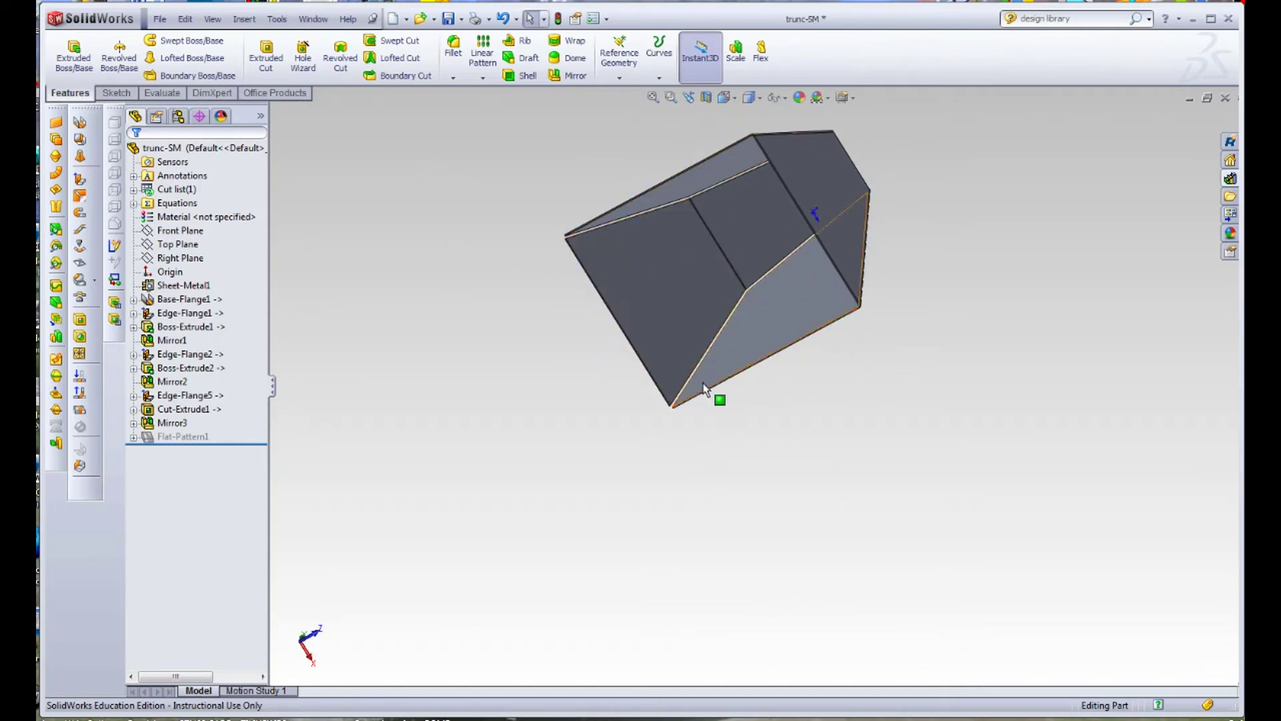
{"action": "scroll", "coordinate": [675, 326], "scroll_direction": "up", "scroll_amount": 3}
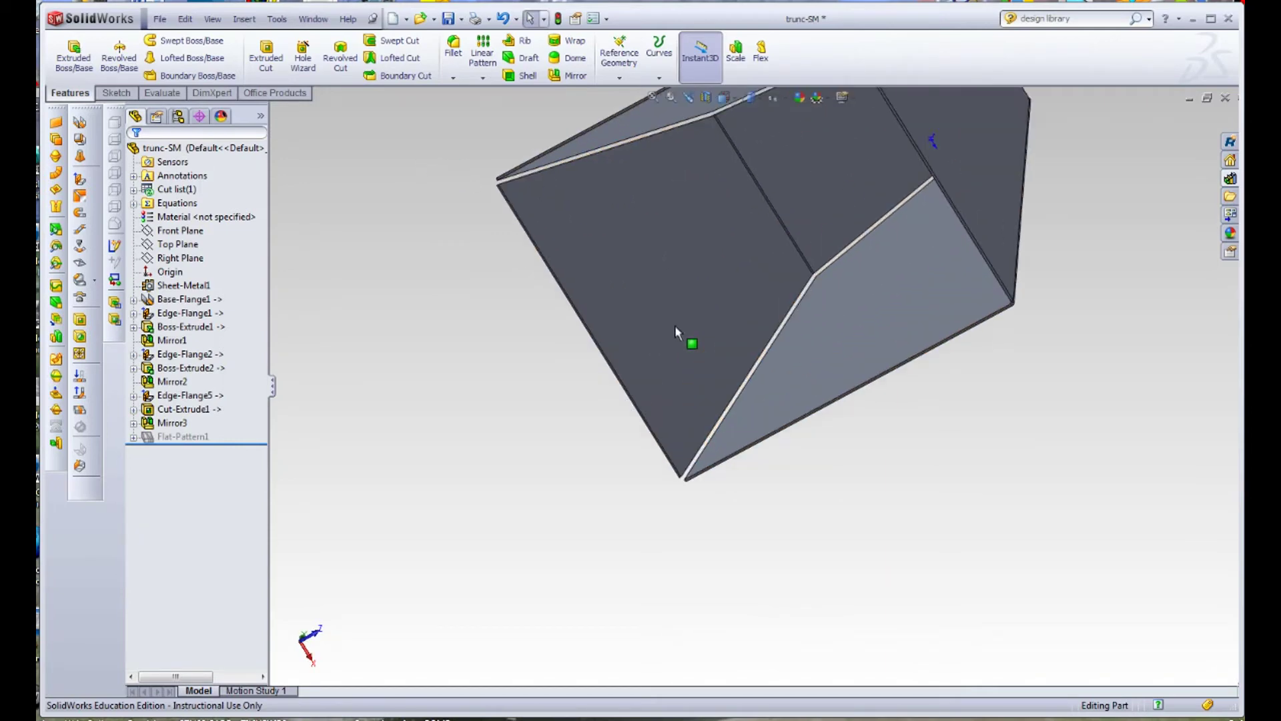
{"action": "left_click", "coordinate": [598, 345]}
{"action": "left_click", "coordinate": [629, 293]}
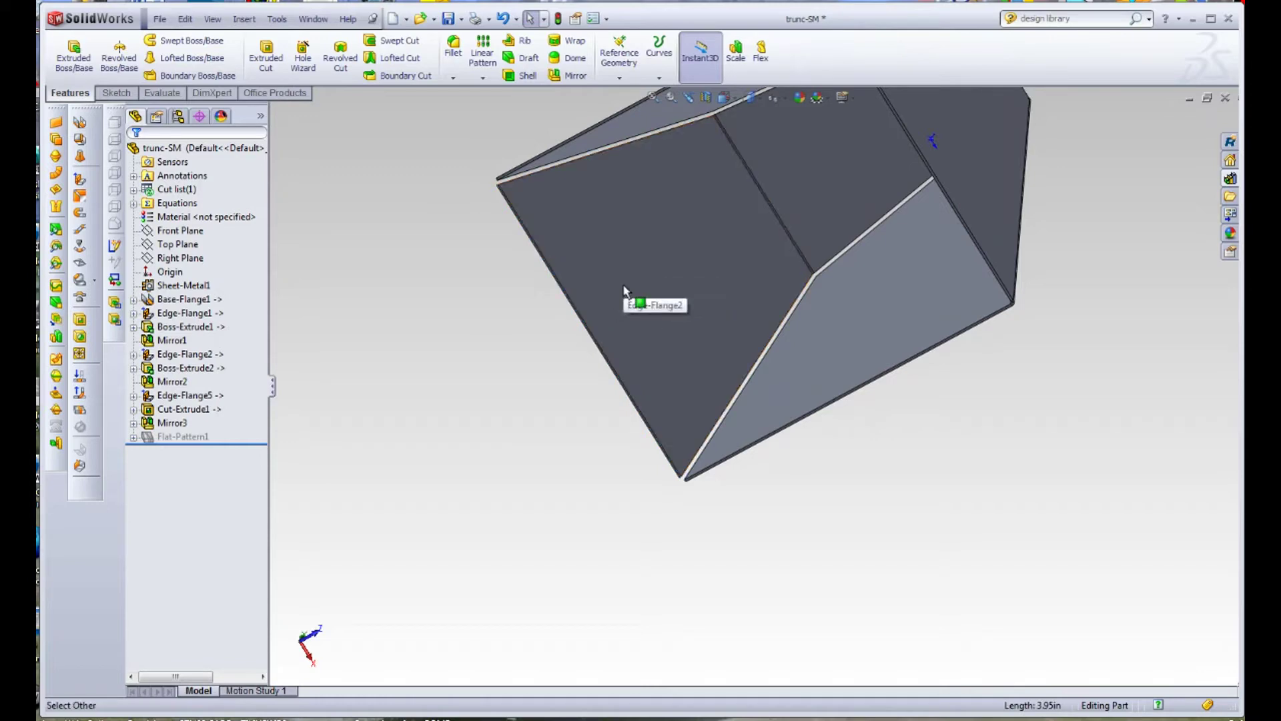
- Switch to the trunc assembly and start an edge flange on Edge-Flange2's free edge at the open base
{"action": "key", "text": "ctrl+Tab"}
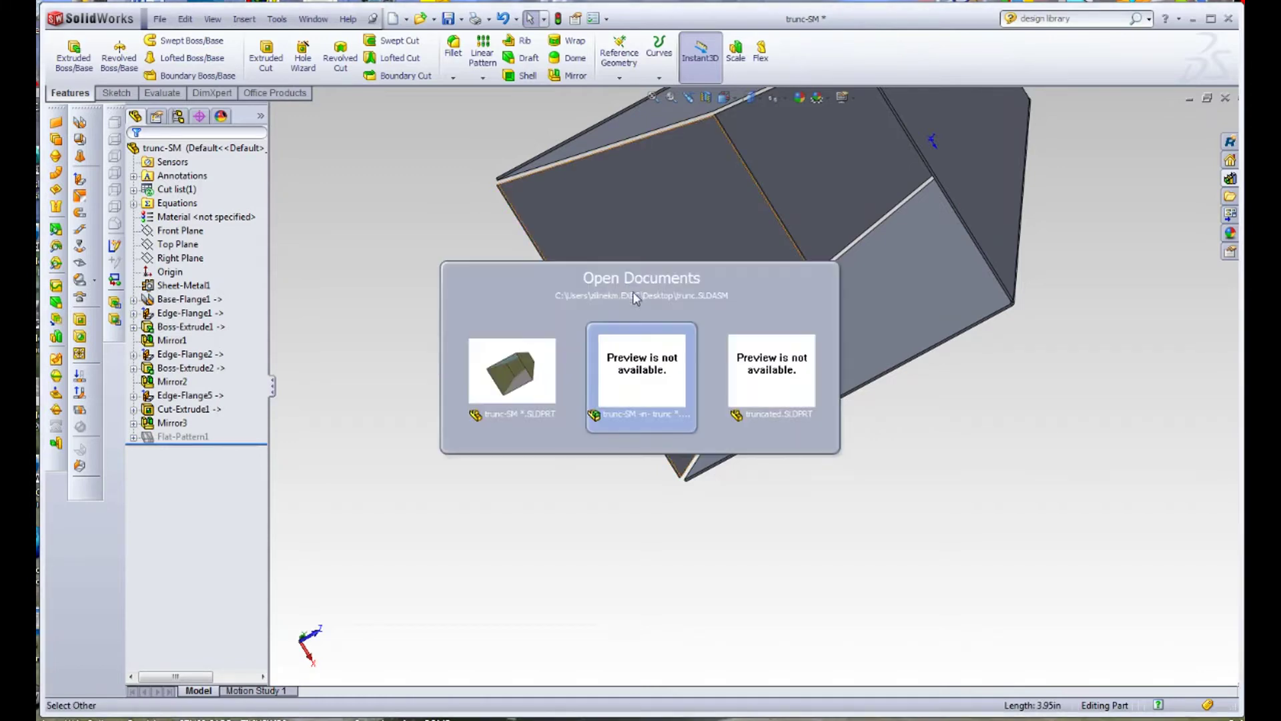
{"action": "left_click", "coordinate": [655, 374]}
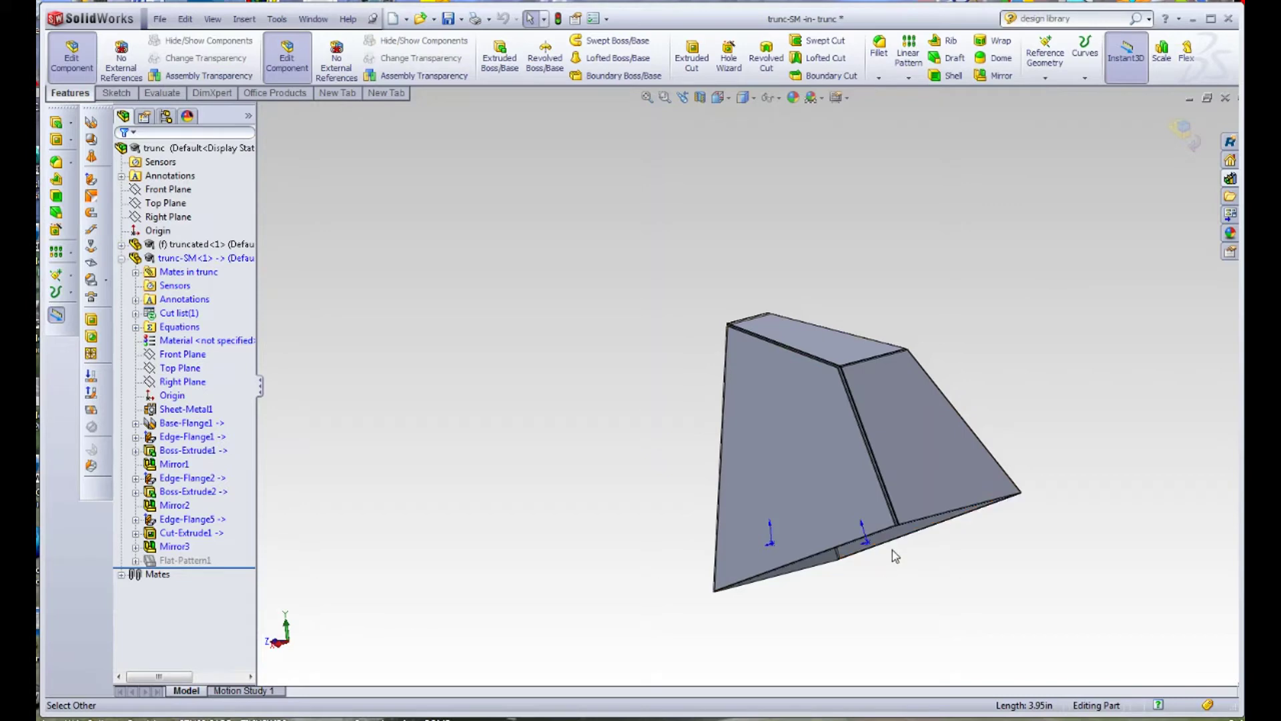
{"action": "middle_click_drag", "start_coordinate": [891, 550], "coordinate": [673, 305]}
{"action": "scroll", "coordinate": [732, 398], "scroll_direction": "down", "scroll_amount": 5}
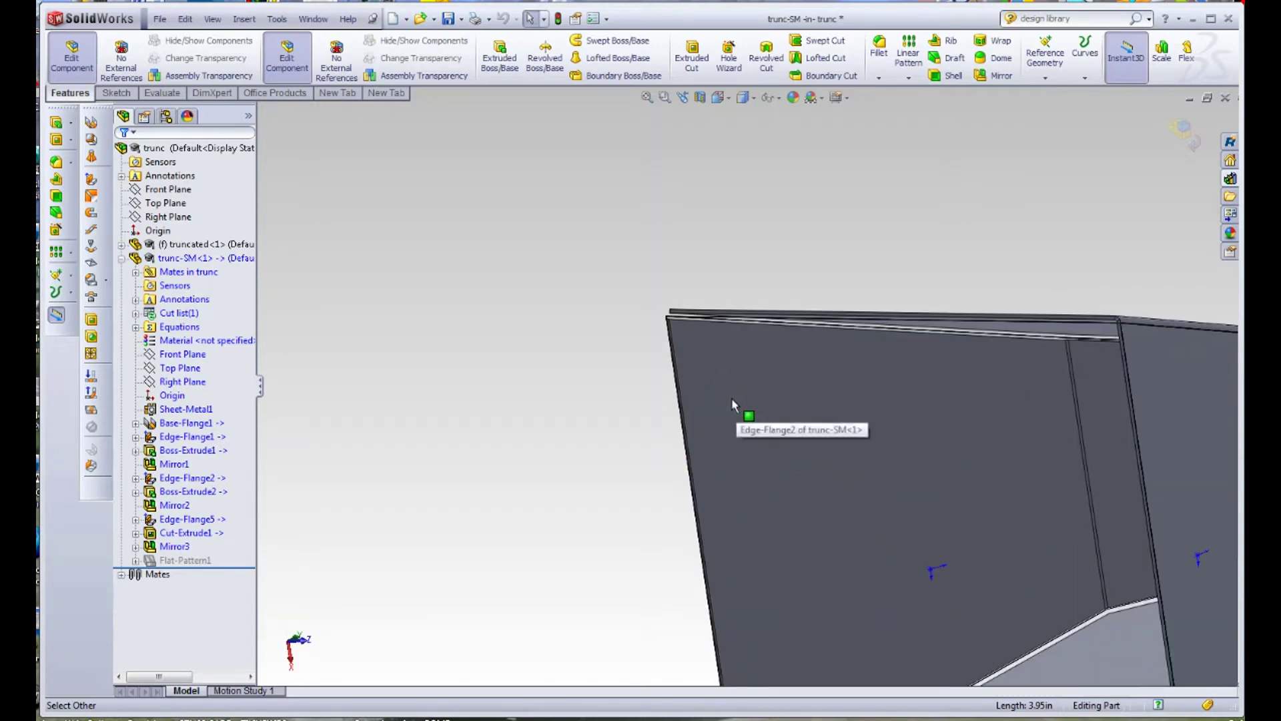
{"action": "left_click", "coordinate": [678, 378]}
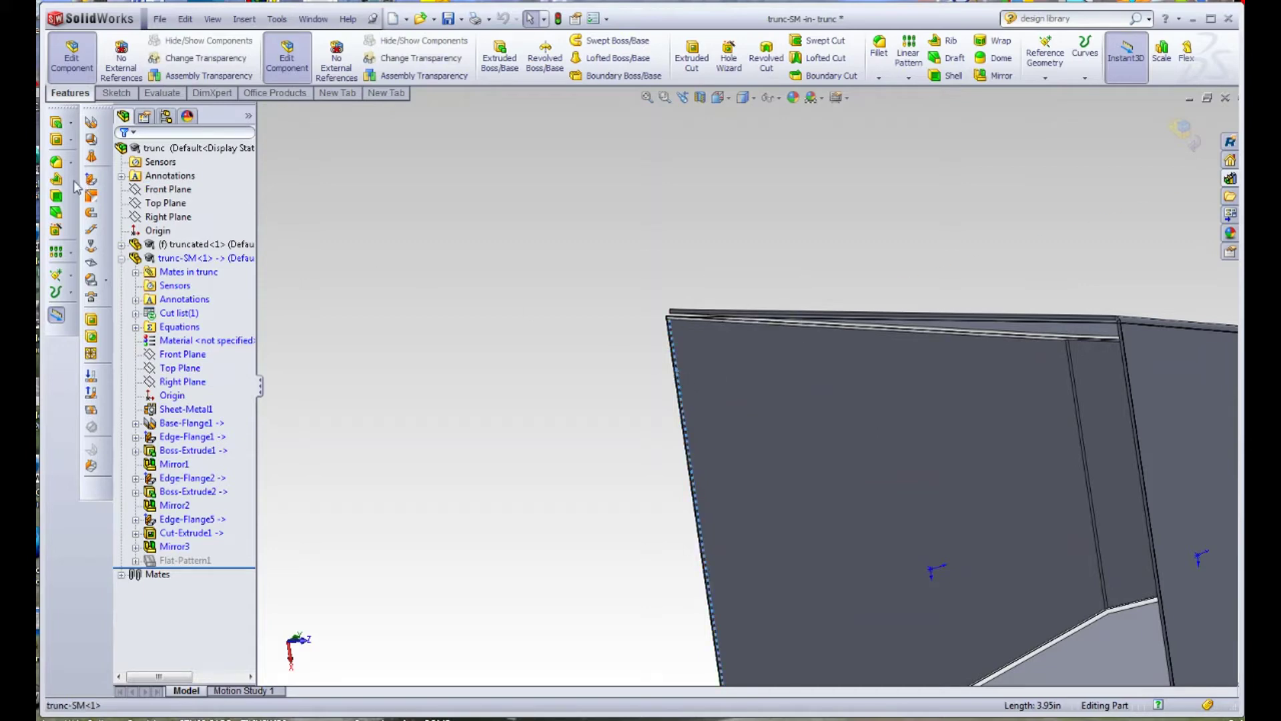
{"action": "left_click", "coordinate": [96, 164]}
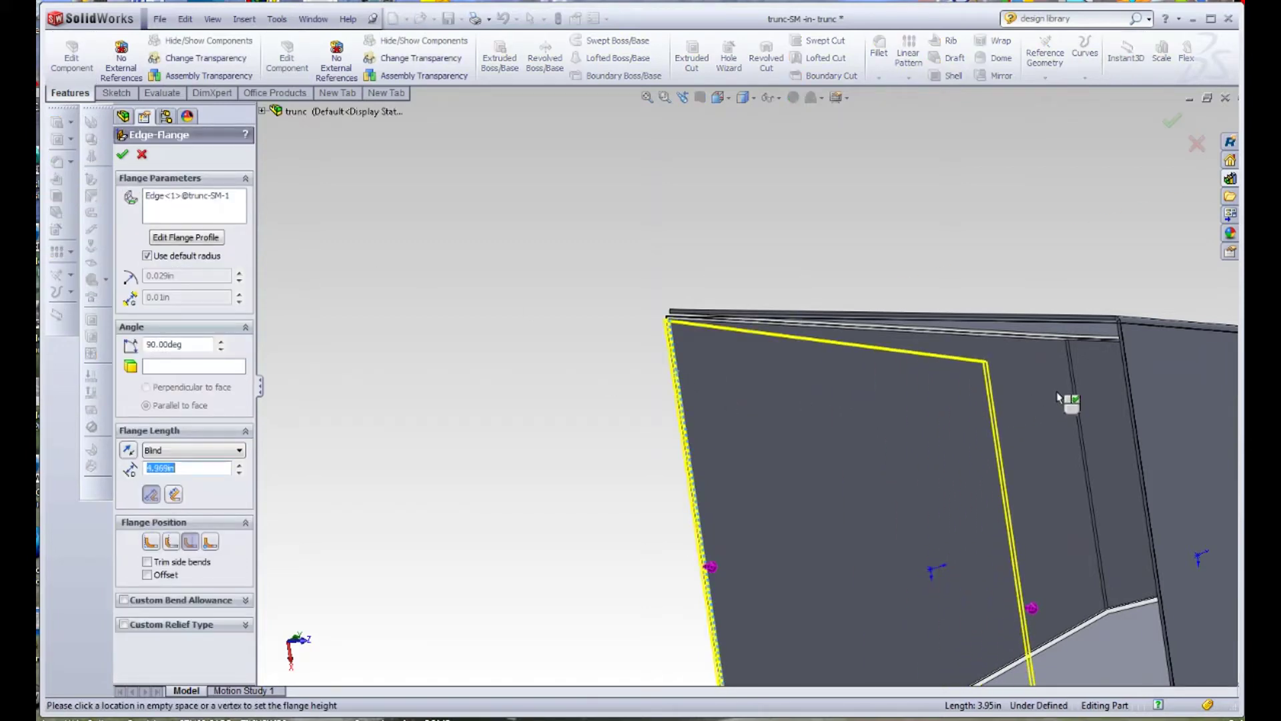
- Set the flange length to Up To Vertex, picking the opposite corner of the open base
{"action": "scroll", "coordinate": [1041, 401], "scroll_direction": "up", "scroll_amount": 4}
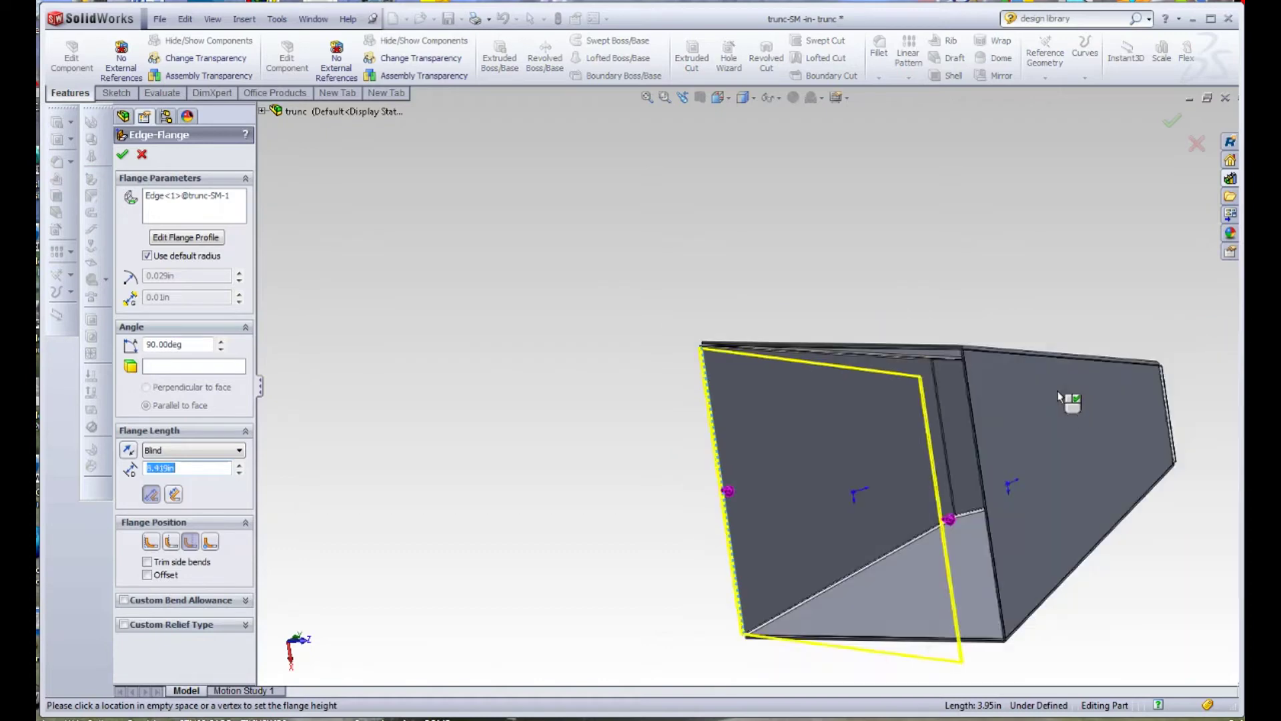
{"action": "left_click", "coordinate": [217, 451]}
{"action": "left_click", "coordinate": [198, 475]}
{"action": "scroll", "coordinate": [913, 405], "scroll_direction": "down", "scroll_amount": 5}
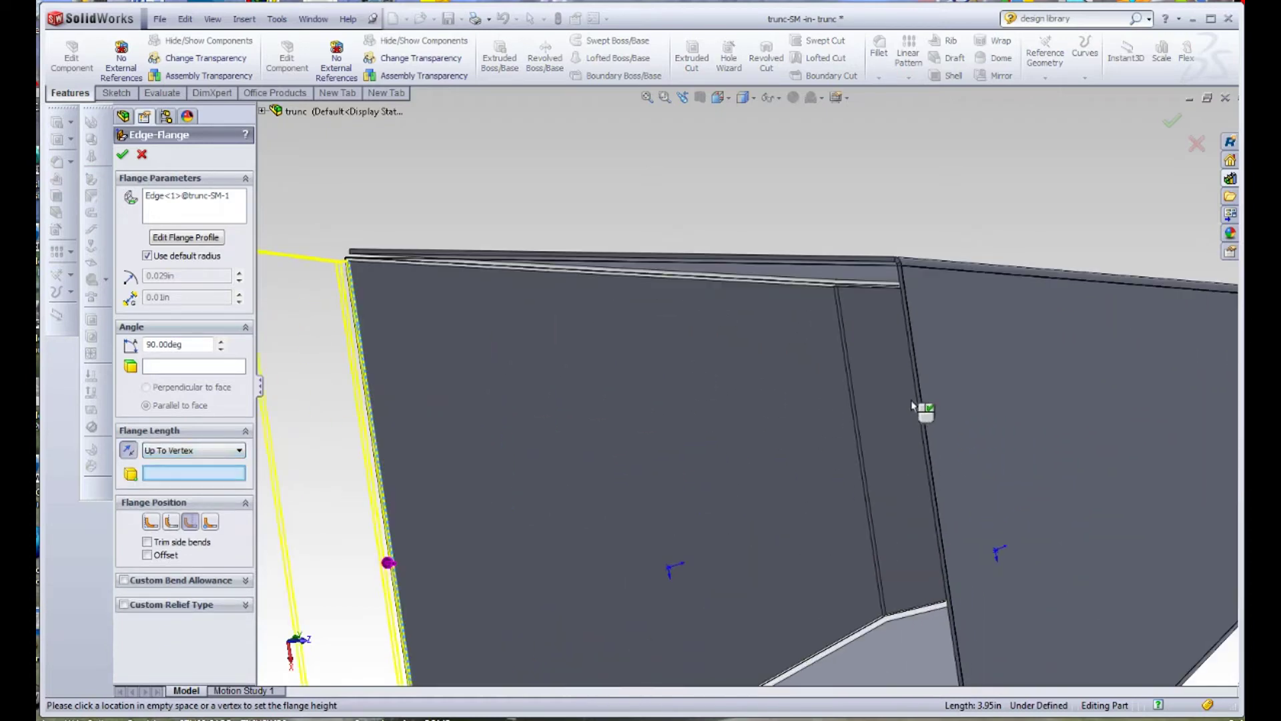
{"action": "scroll", "coordinate": [912, 330], "scroll_direction": "down", "scroll_amount": 3}
{"action": "scroll", "coordinate": [921, 288], "scroll_direction": "up", "scroll_amount": 5}
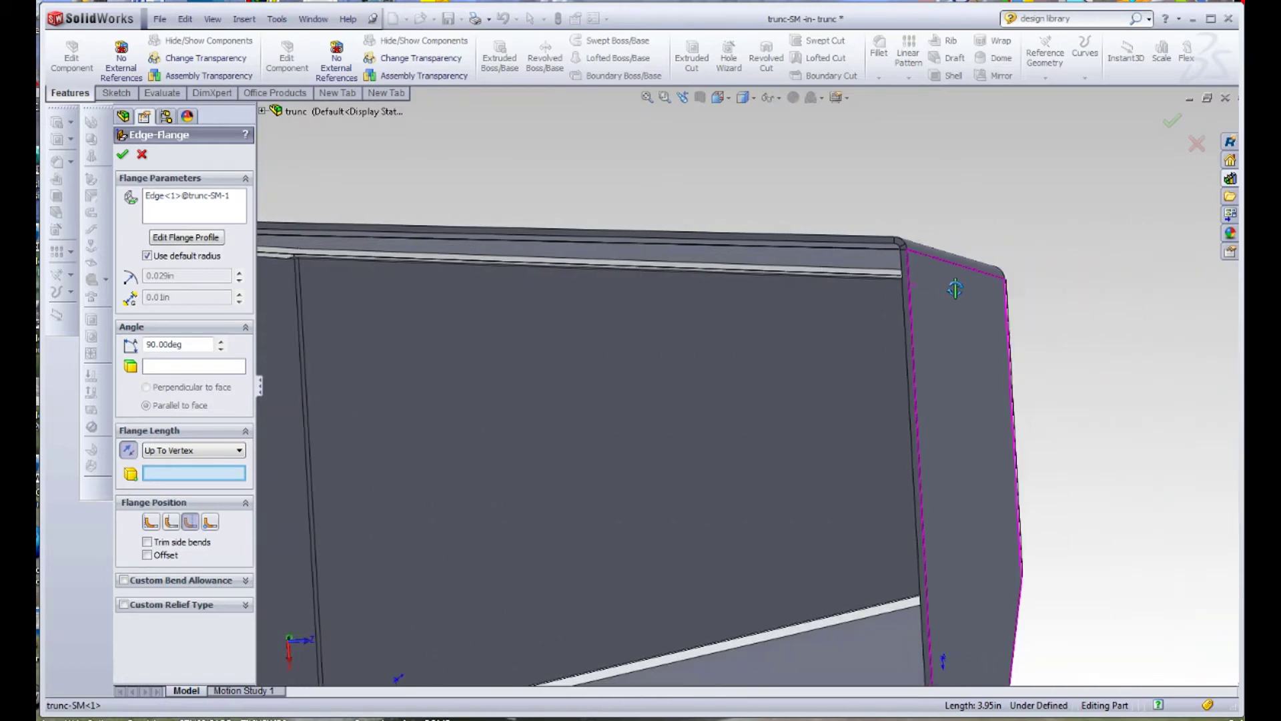
{"action": "scroll", "coordinate": [975, 279], "scroll_direction": "down", "scroll_amount": 5}
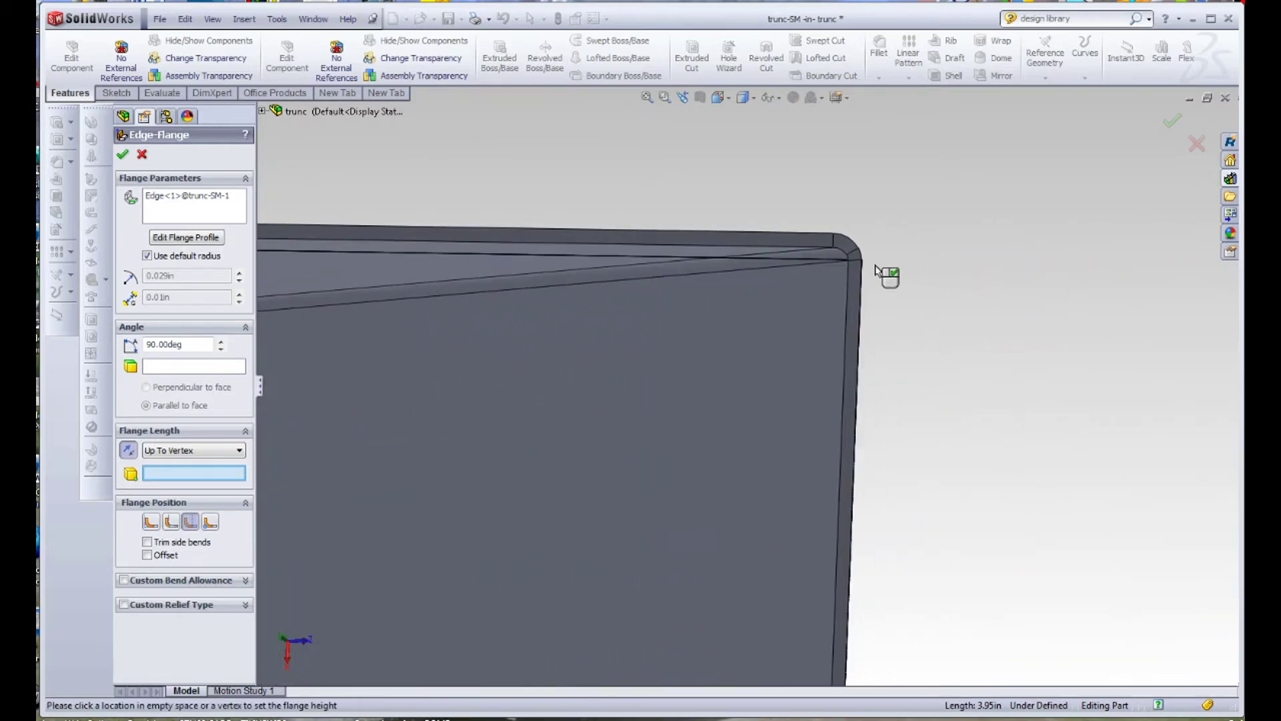
{"action": "left_click", "coordinate": [862, 261]}
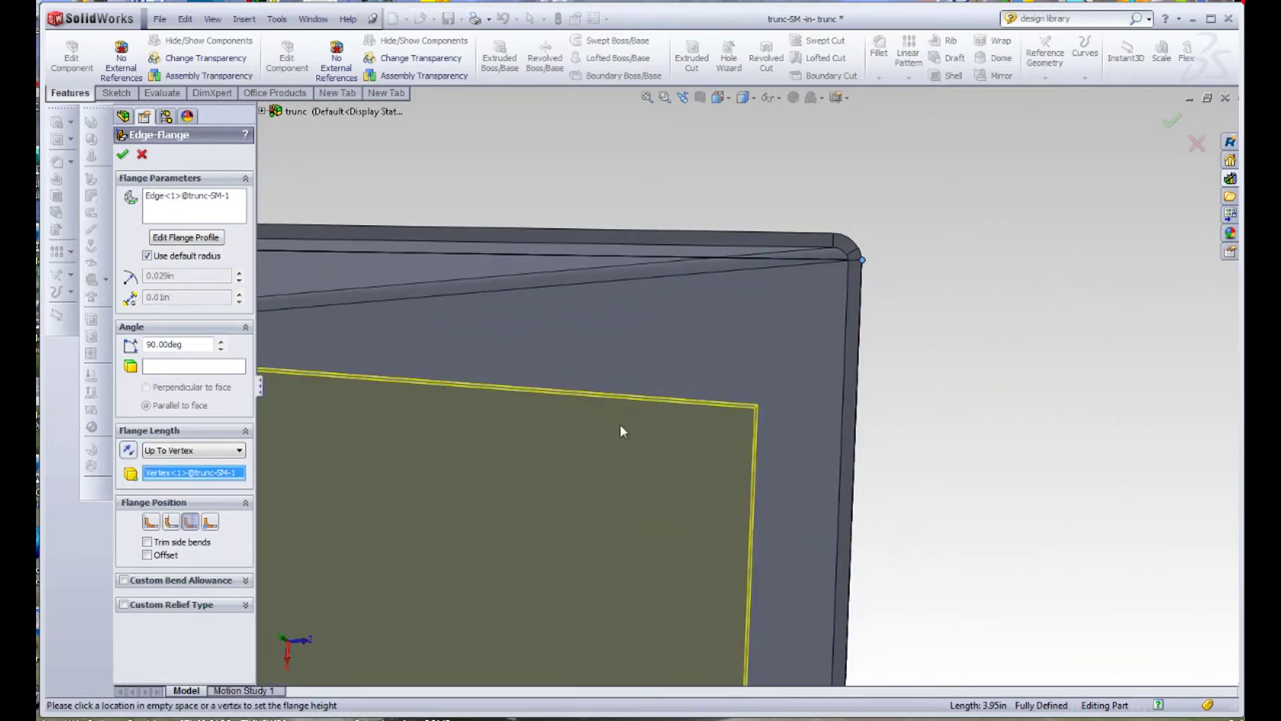
- Set the flange angle parallel to the truncated solid's hidden base face, and check the preview at the corner
{"action": "left_click", "coordinate": [192, 368]}
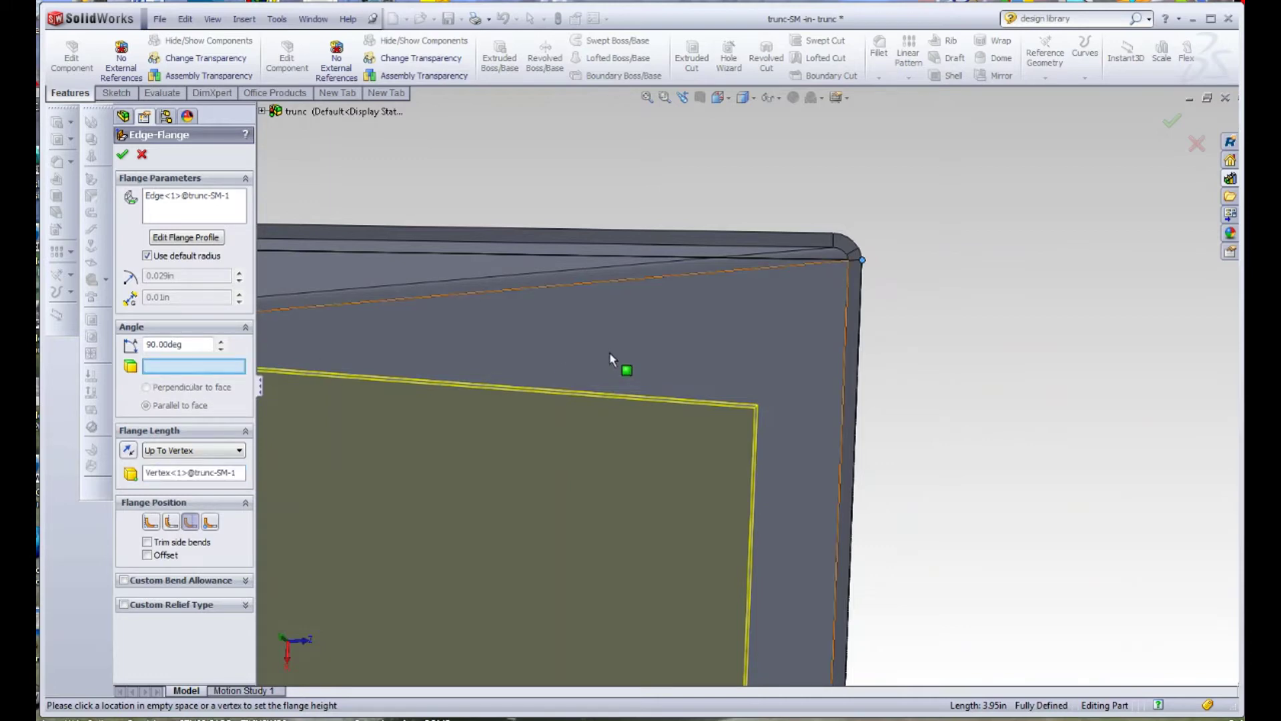
{"action": "middle_click_drag", "start_coordinate": [714, 343], "coordinate": [567, 403]}
{"action": "scroll", "coordinate": [608, 433], "scroll_direction": "up", "scroll_amount": 3}
{"action": "middle_click_drag", "start_coordinate": [688, 439], "coordinate": [582, 484]}
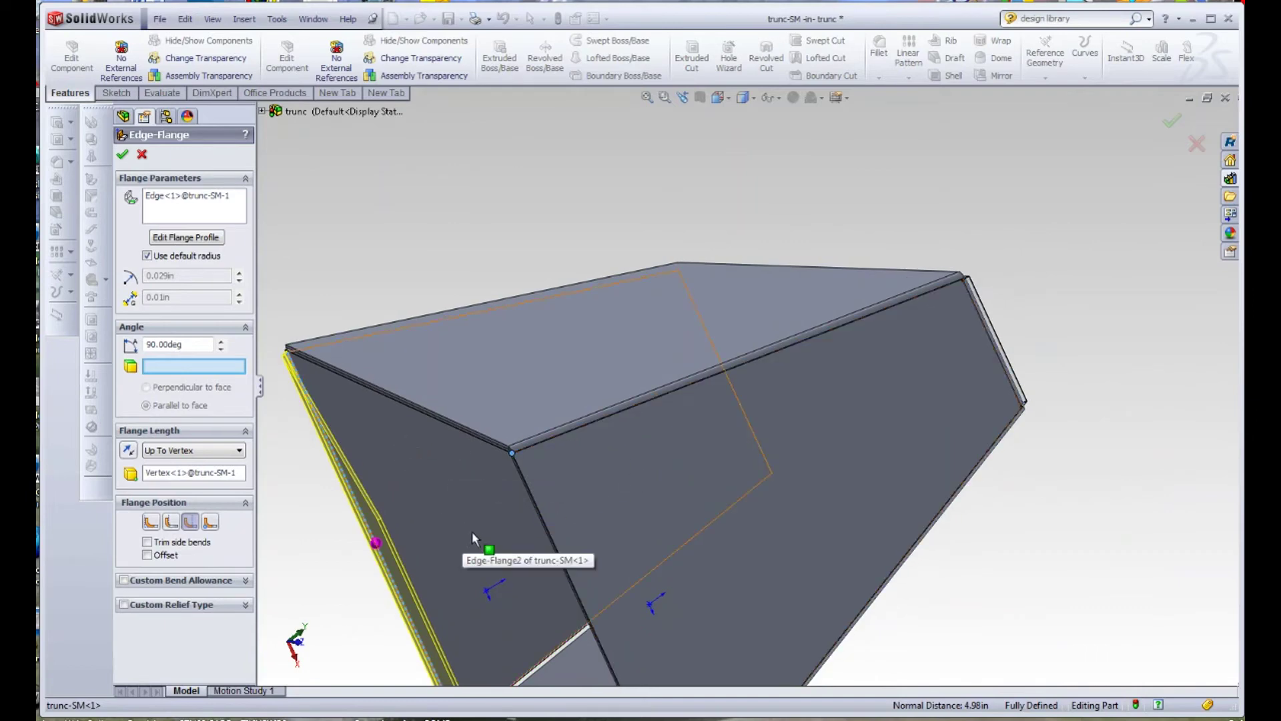
{"action": "scroll", "coordinate": [481, 543], "scroll_direction": "up", "scroll_amount": 3}
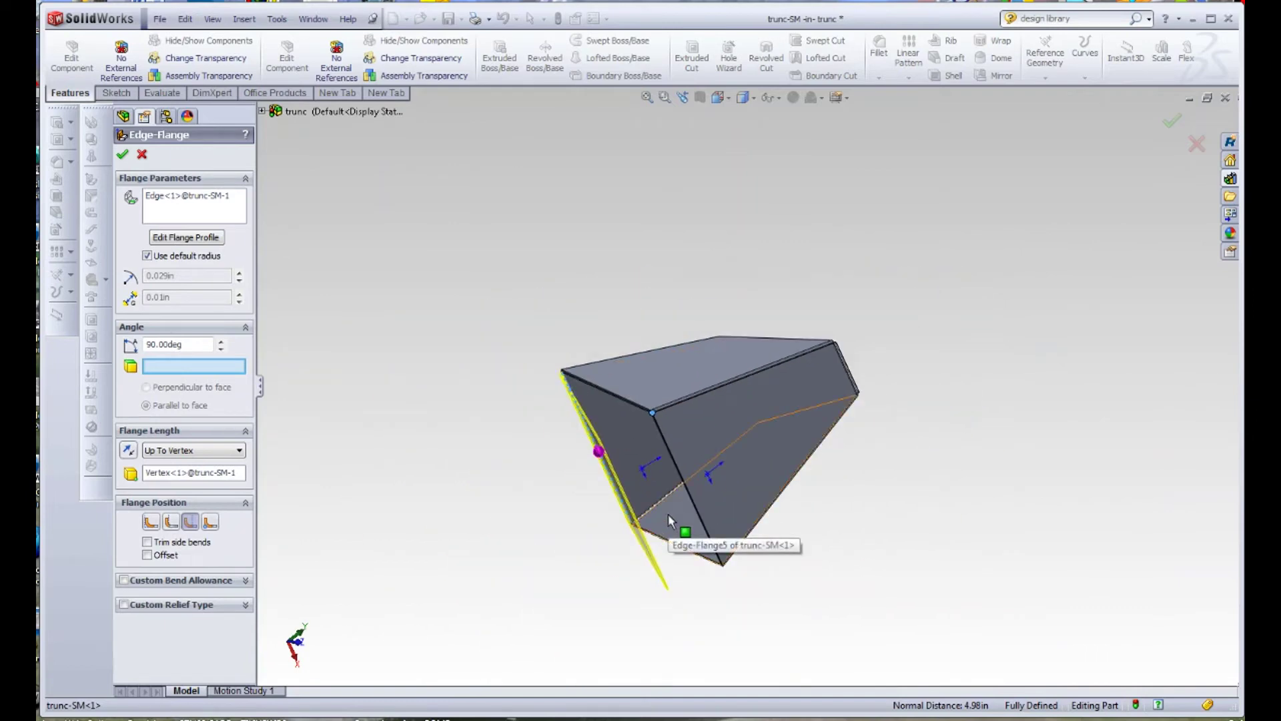
{"action": "left_click", "coordinate": [262, 111]}
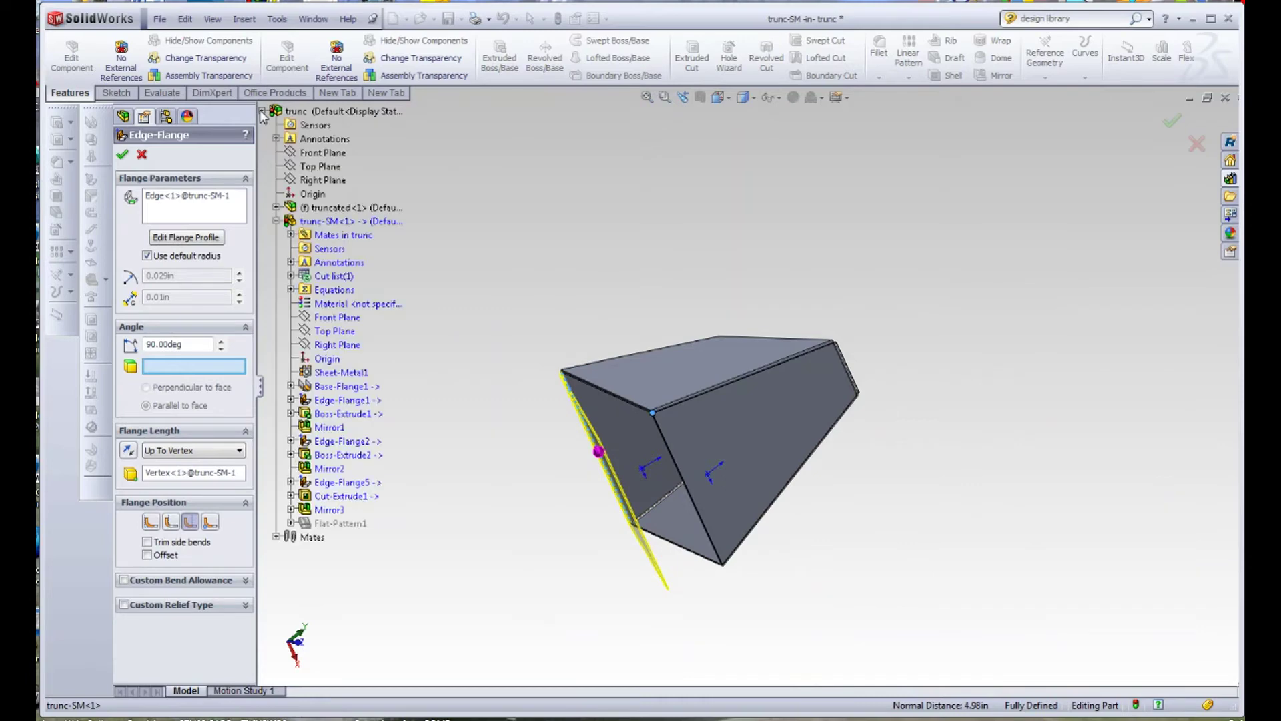
{"action": "left_click", "coordinate": [275, 207]}
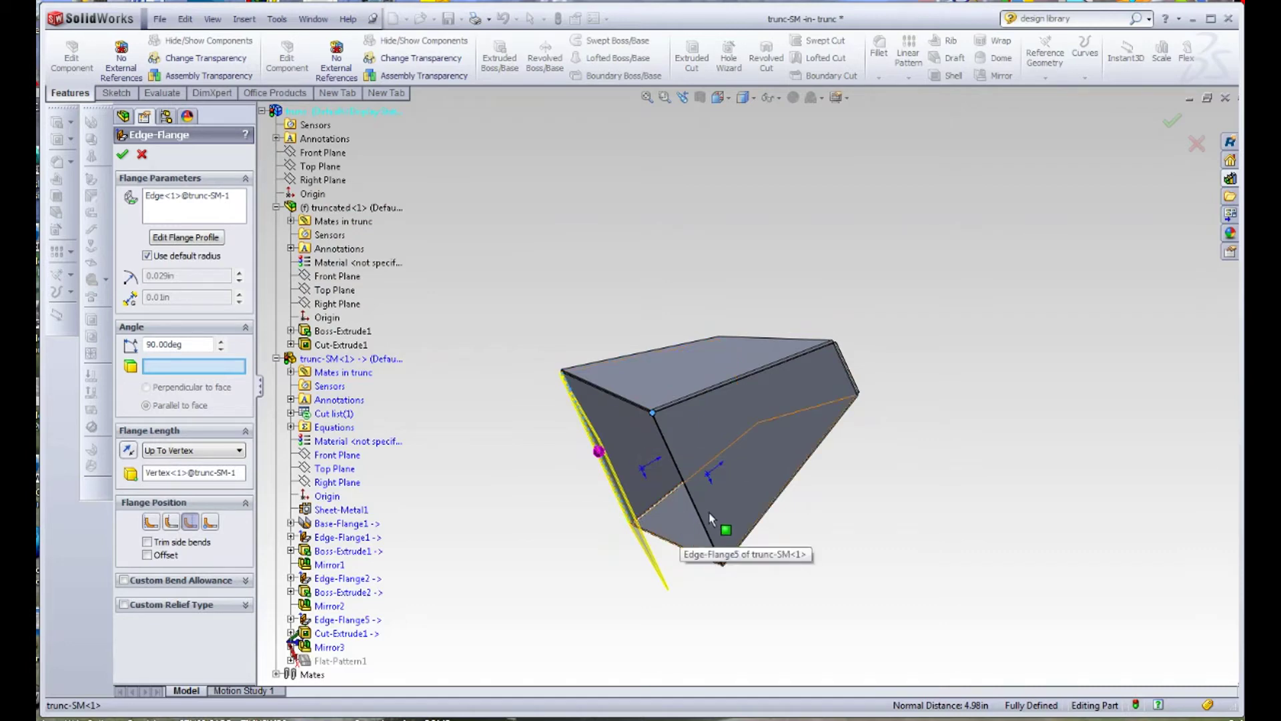
{"action": "right_click", "coordinate": [630, 447]}
{"action": "left_click", "coordinate": [670, 449]}
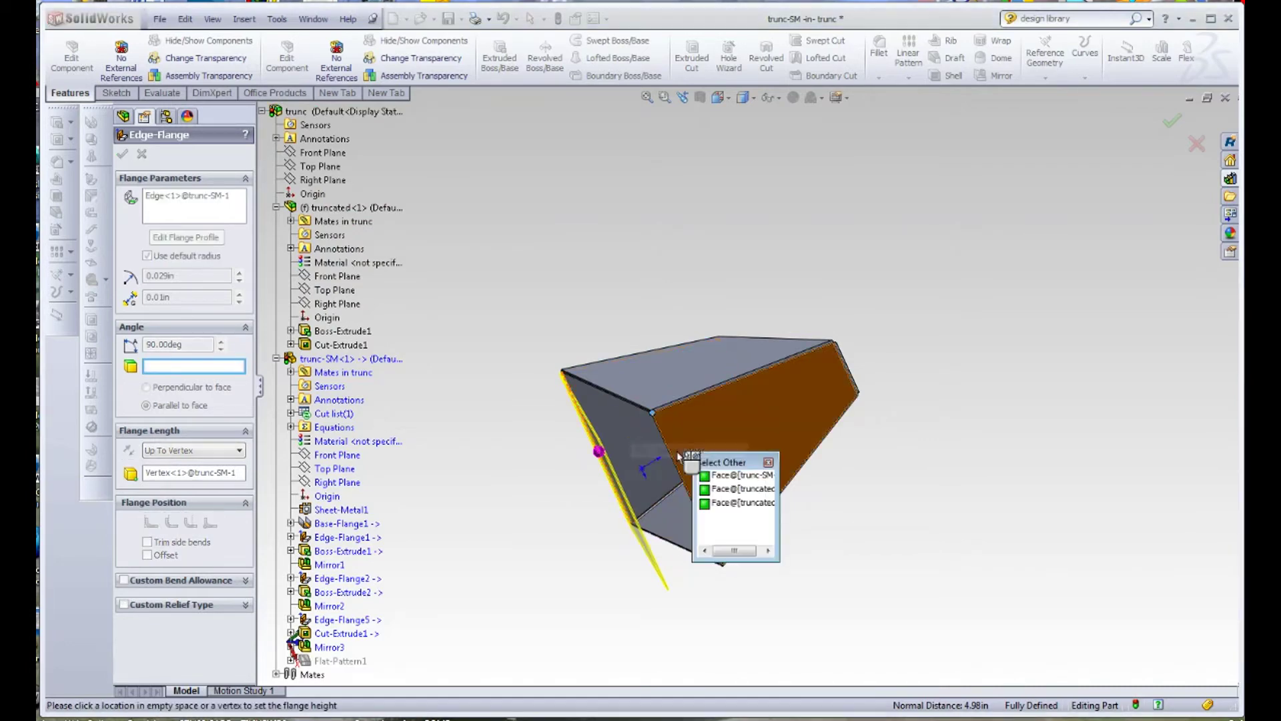
{"action": "left_click", "coordinate": [734, 491]}
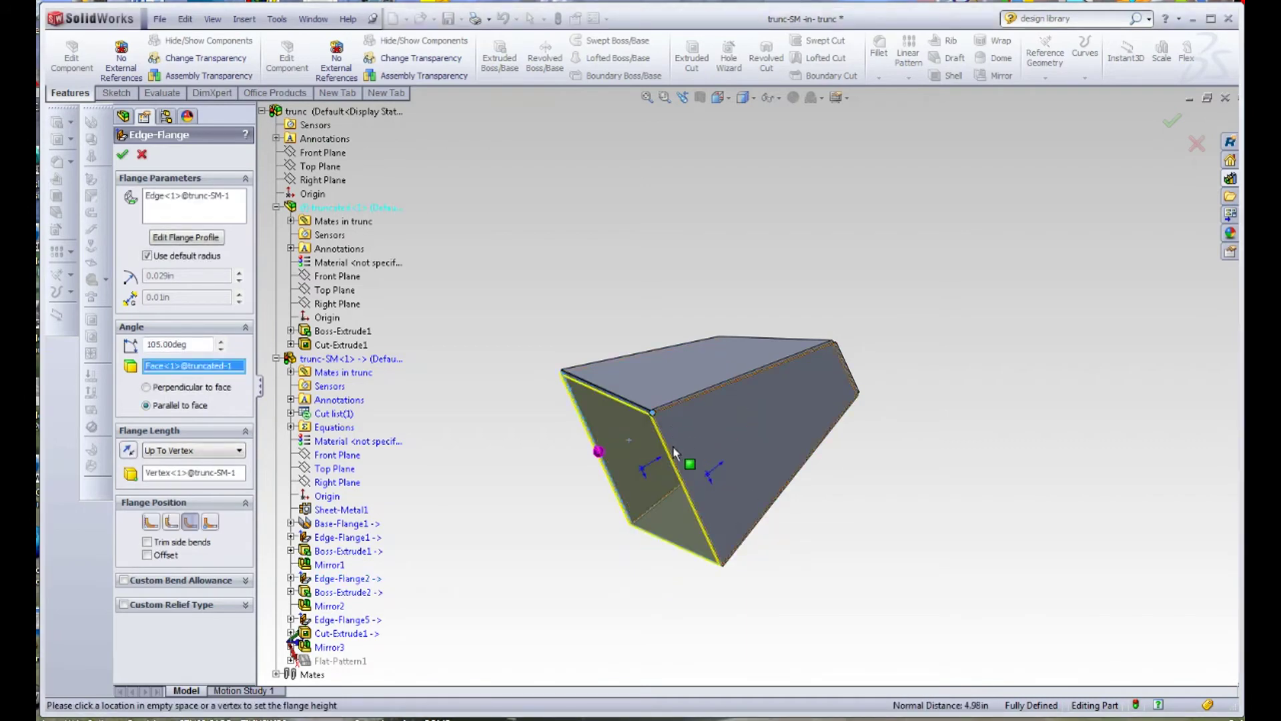
{"action": "scroll", "coordinate": [668, 440], "scroll_direction": "down", "scroll_amount": 4}
{"action": "scroll", "coordinate": [661, 427], "scroll_direction": "down", "scroll_amount": 5}
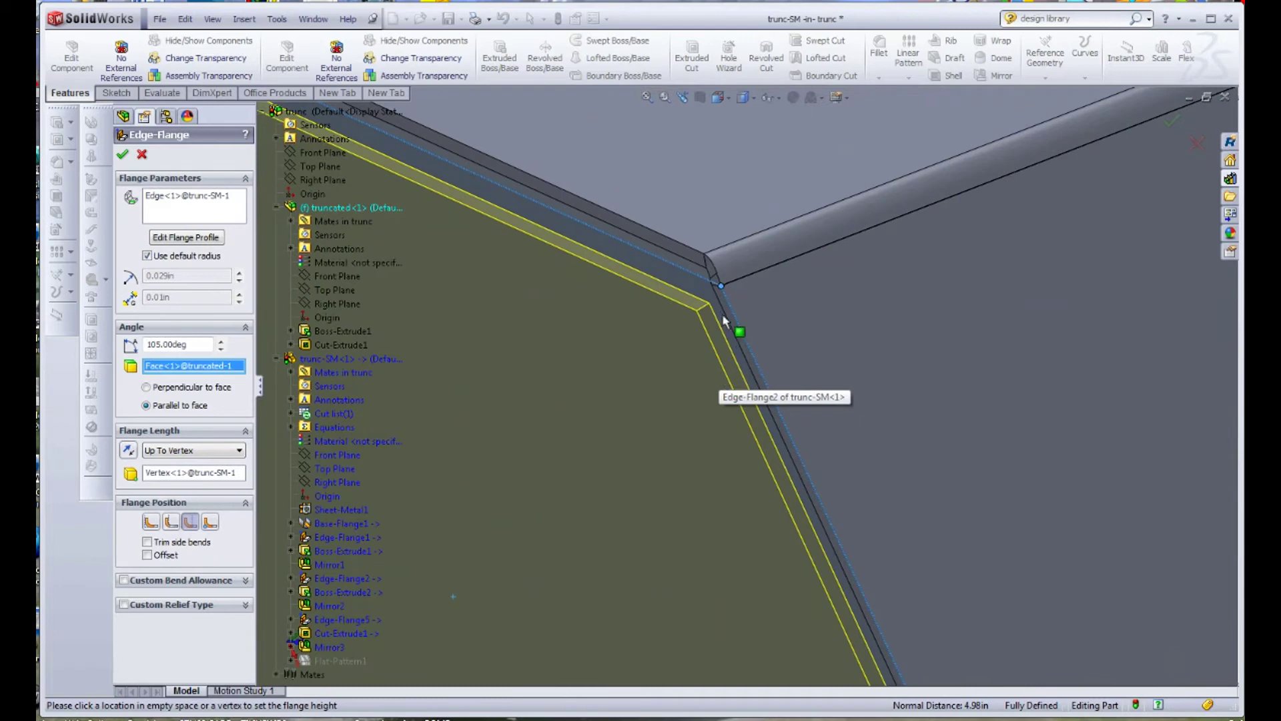
{"action": "scroll", "coordinate": [485, 400], "scroll_direction": "up", "scroll_amount": 5}
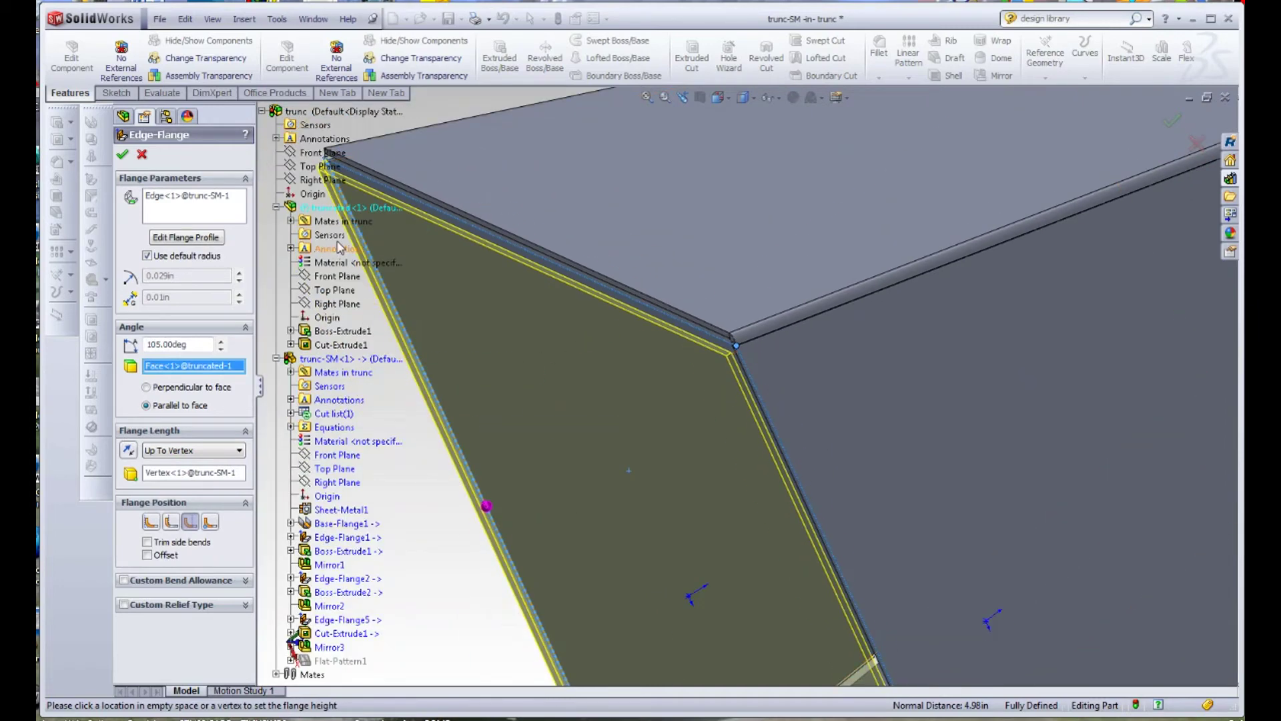
- Accept the edge flange closing the open base and open the trunc-SM part in its own window
{"action": "left_click", "coordinate": [124, 156]}
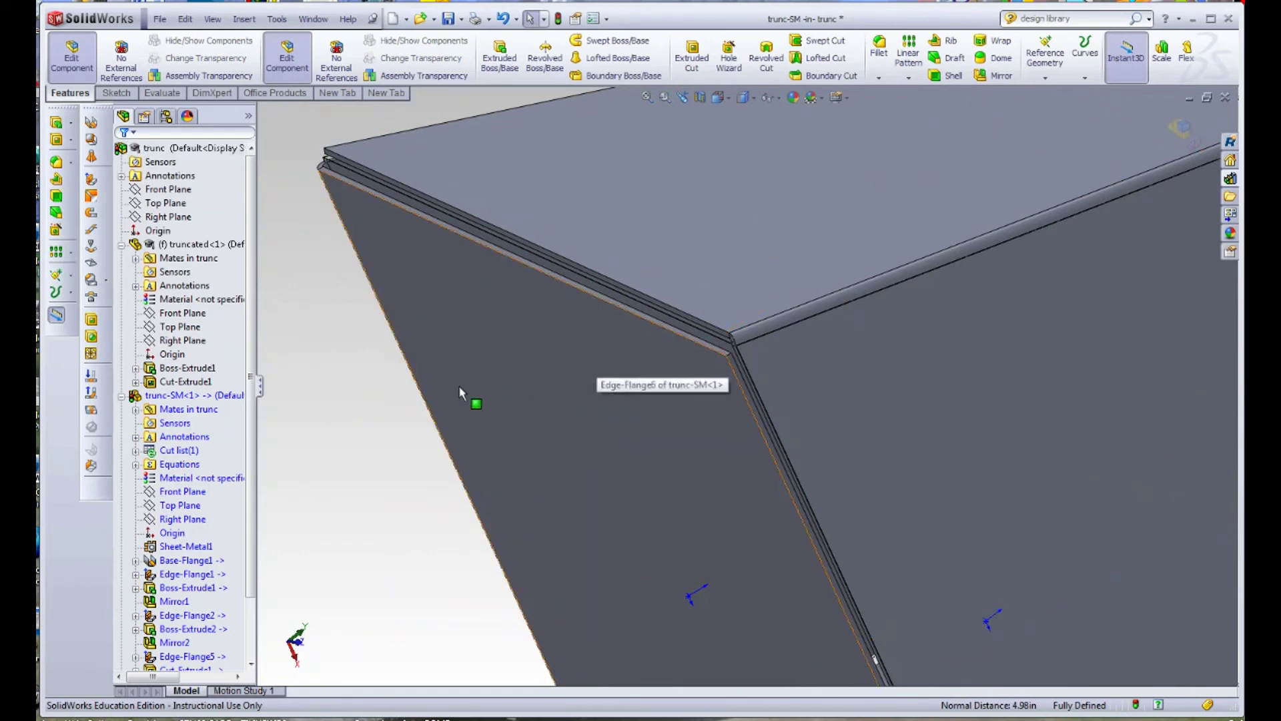
{"action": "left_click", "coordinate": [178, 396]}
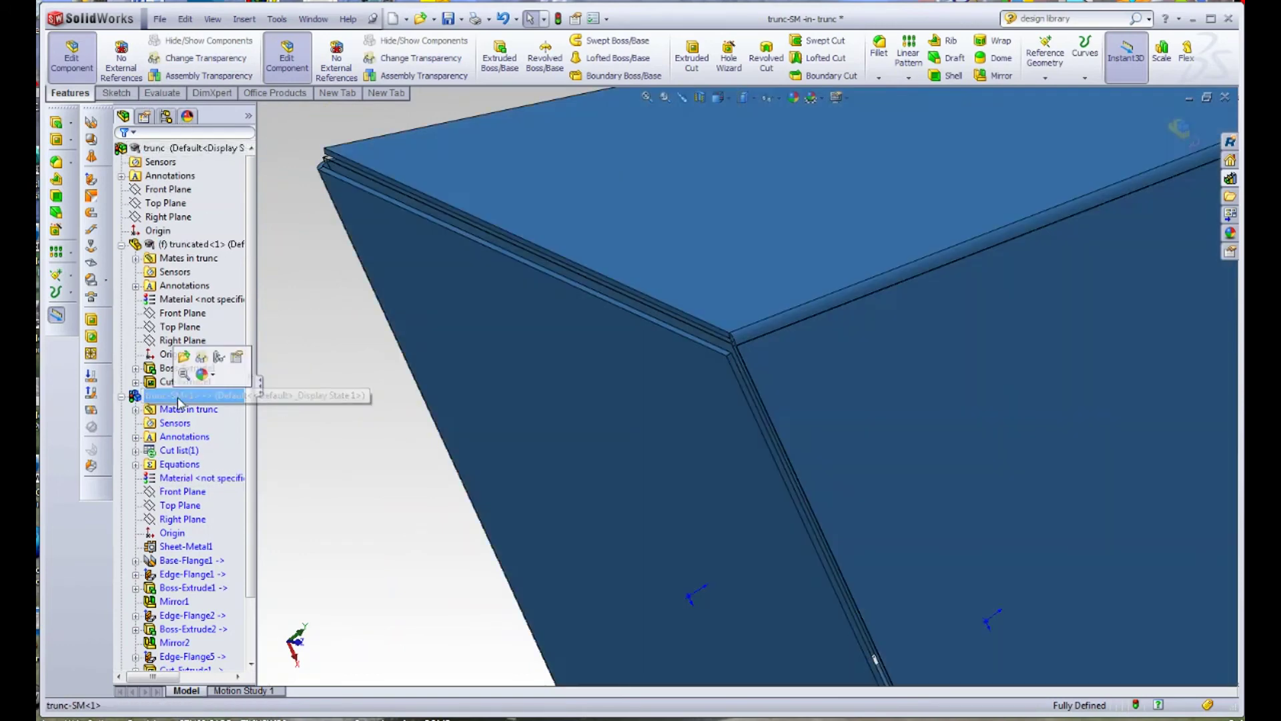
{"action": "left_click", "coordinate": [184, 356]}
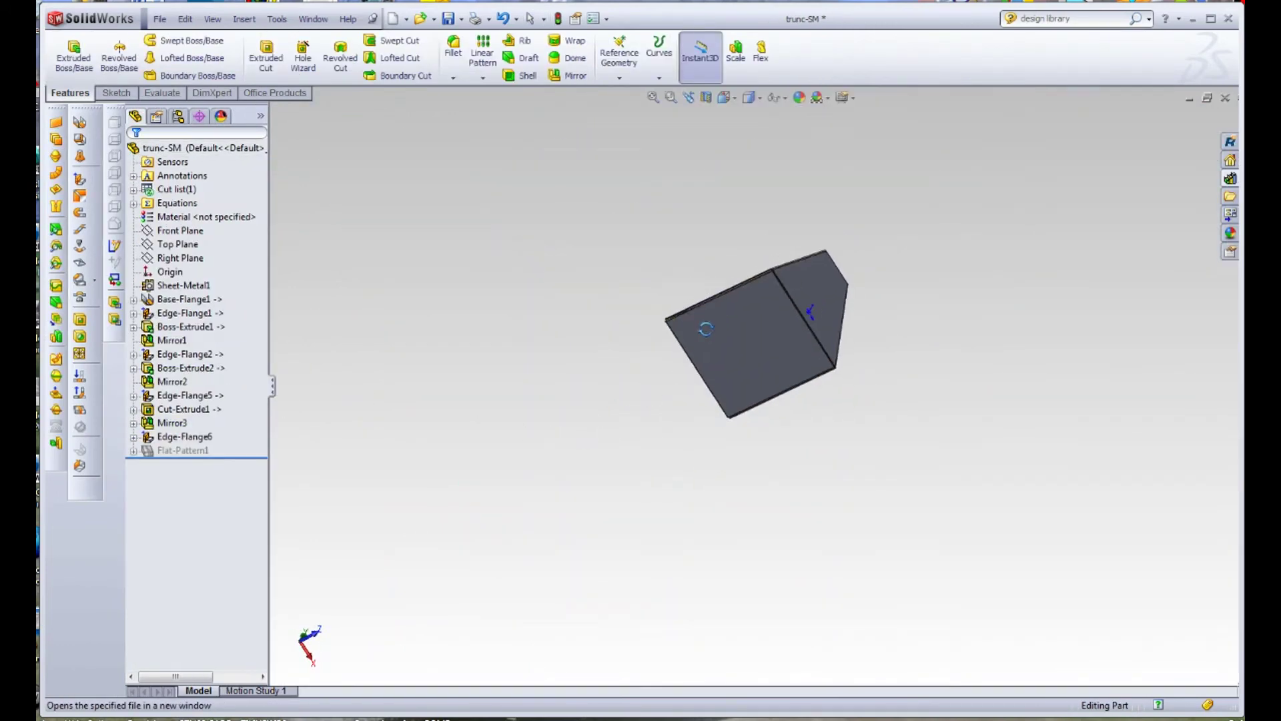
- Unsuppress Flat-Pattern1 to check the unfolded part, and suppress it again to return to the folded shape
{"action": "left_click", "coordinate": [182, 450]}
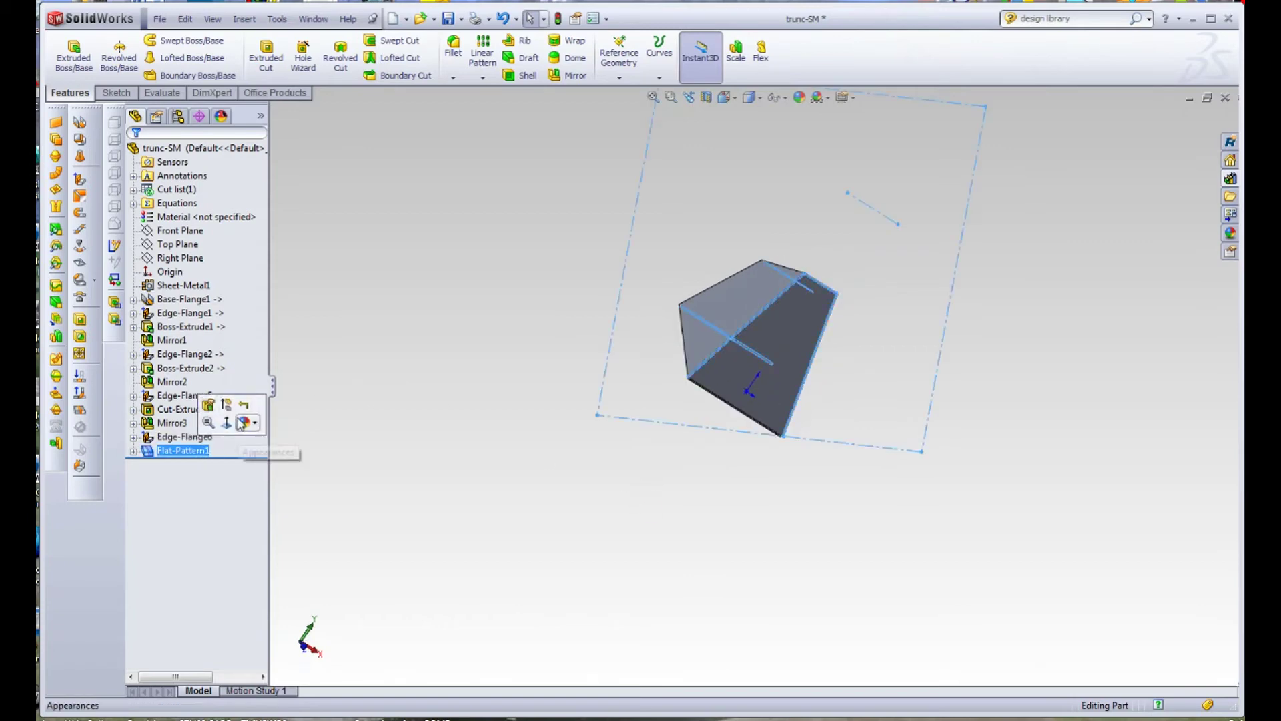
{"action": "left_click", "coordinate": [226, 404]}
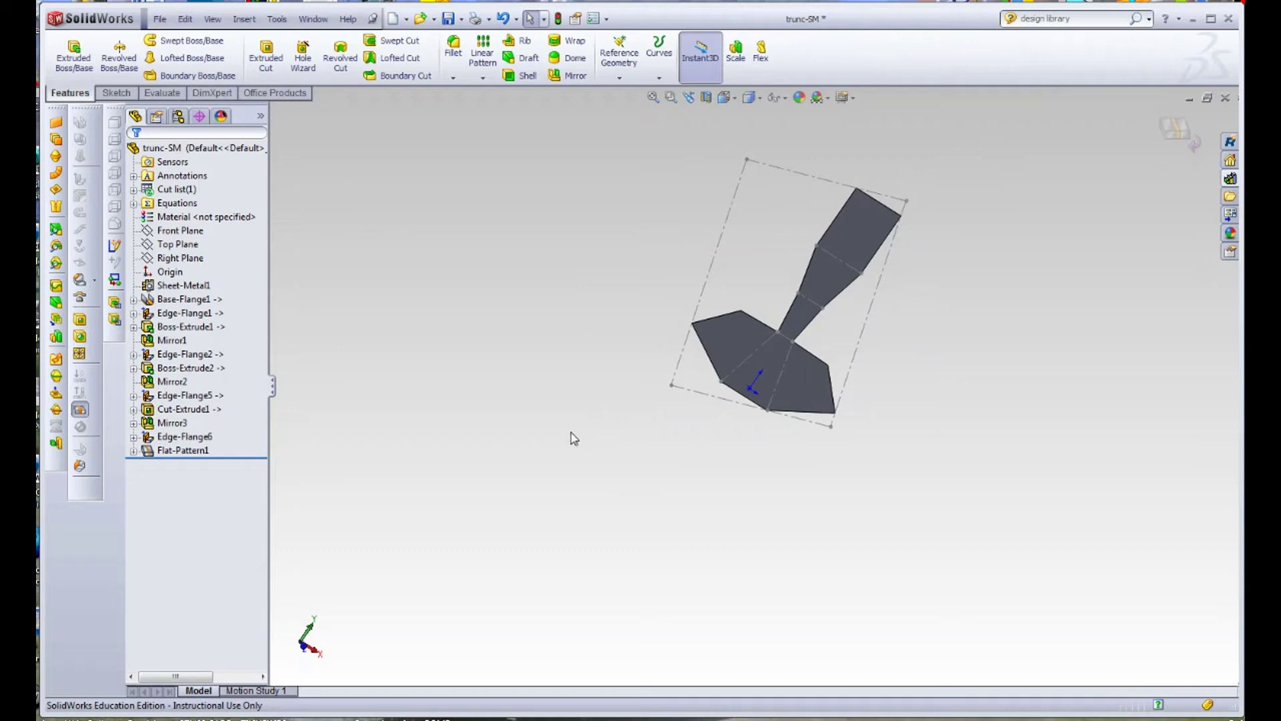
{"action": "left_click", "coordinate": [183, 451]}
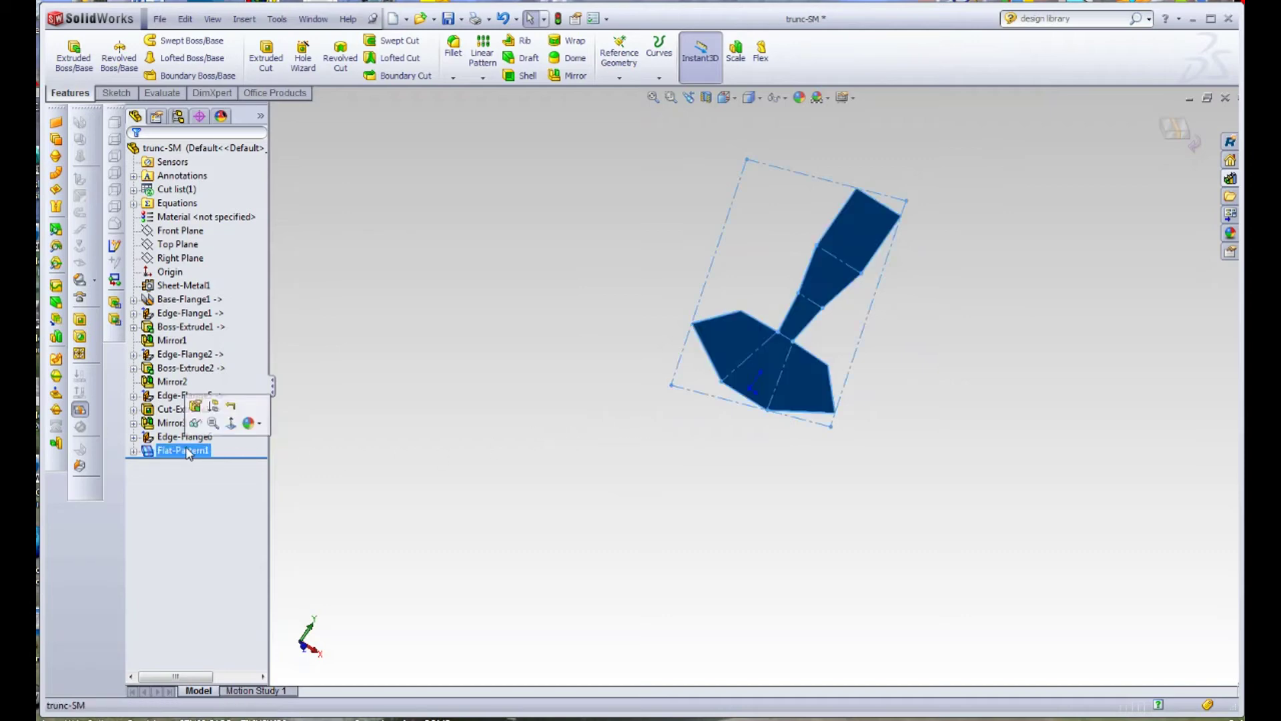
{"action": "left_click", "coordinate": [225, 405]}
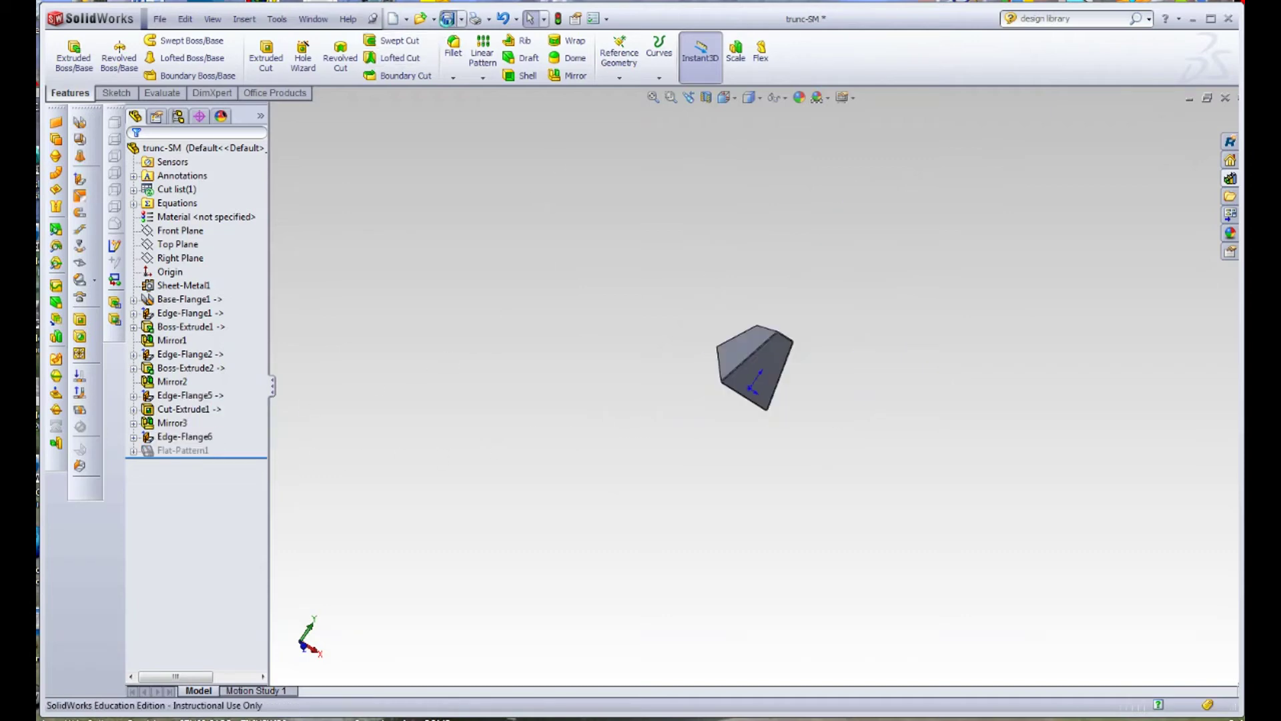
- Return to the trunc assembly, leave in-context editing of trunc-SM, and save the assembly
{"action": "key", "text": "ctrl+Tab"}
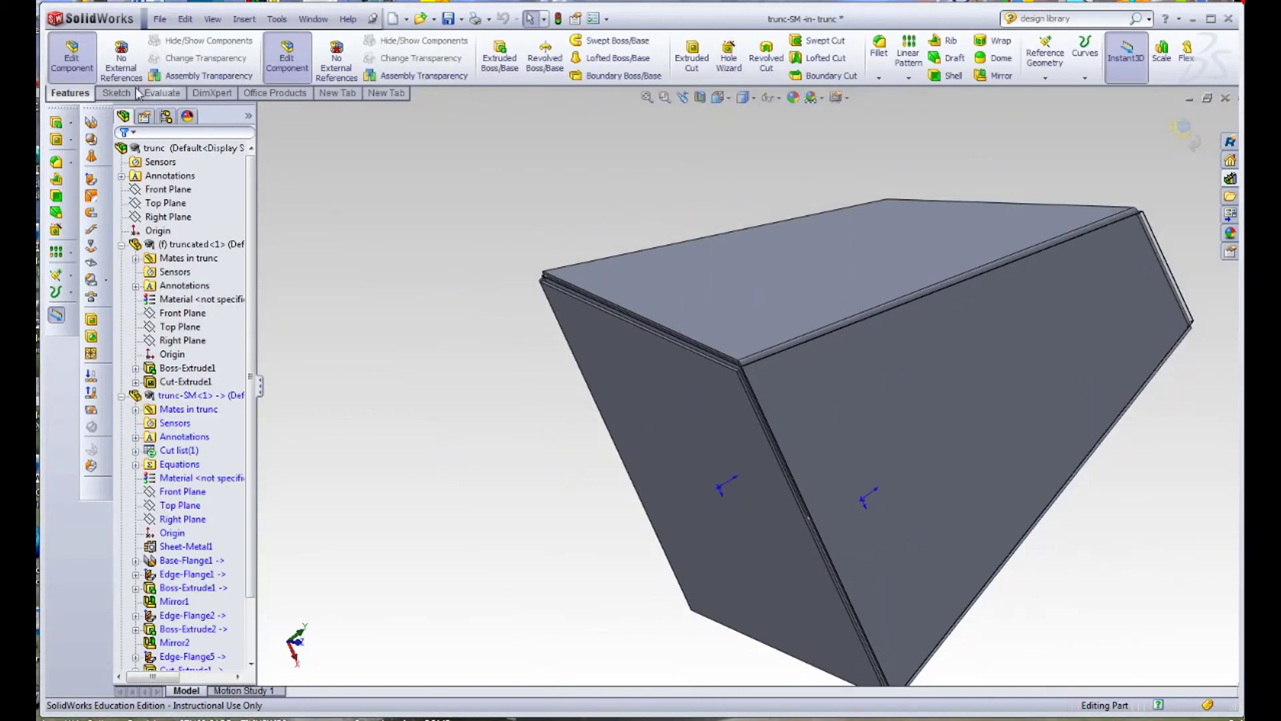
{"action": "left_click", "coordinate": [71, 58]}
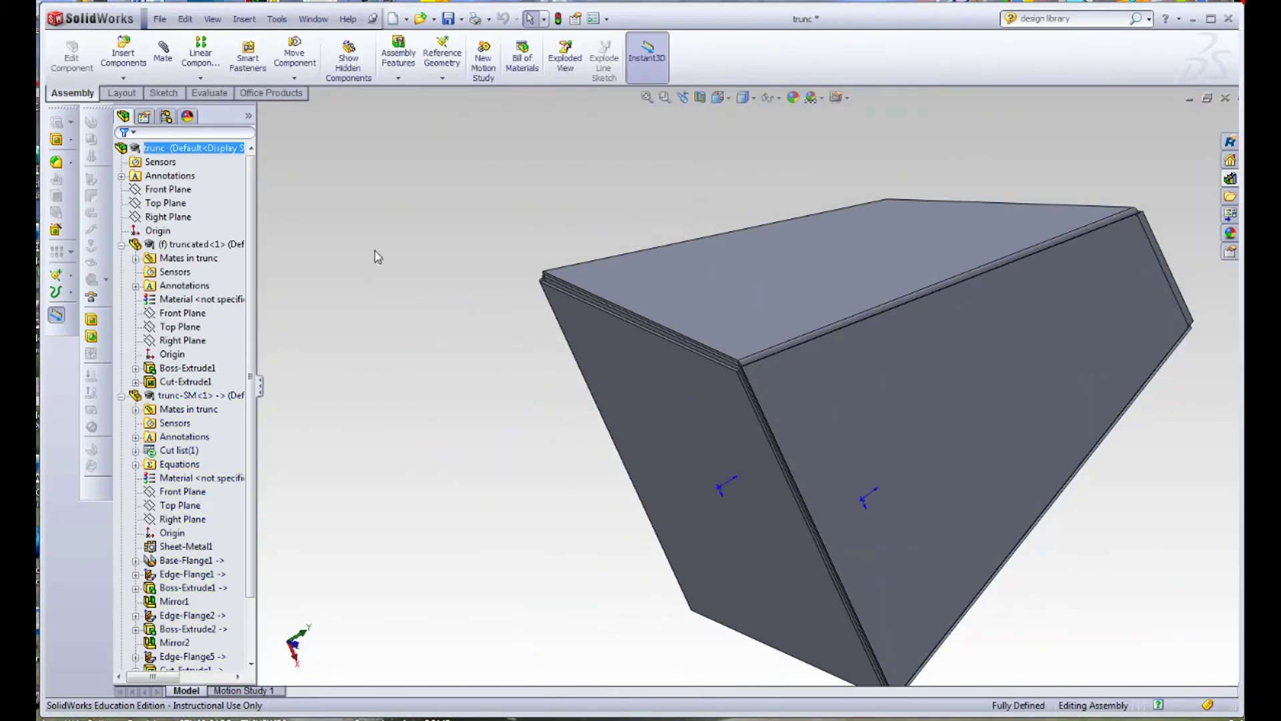
{"action": "left_click", "coordinate": [447, 19]}
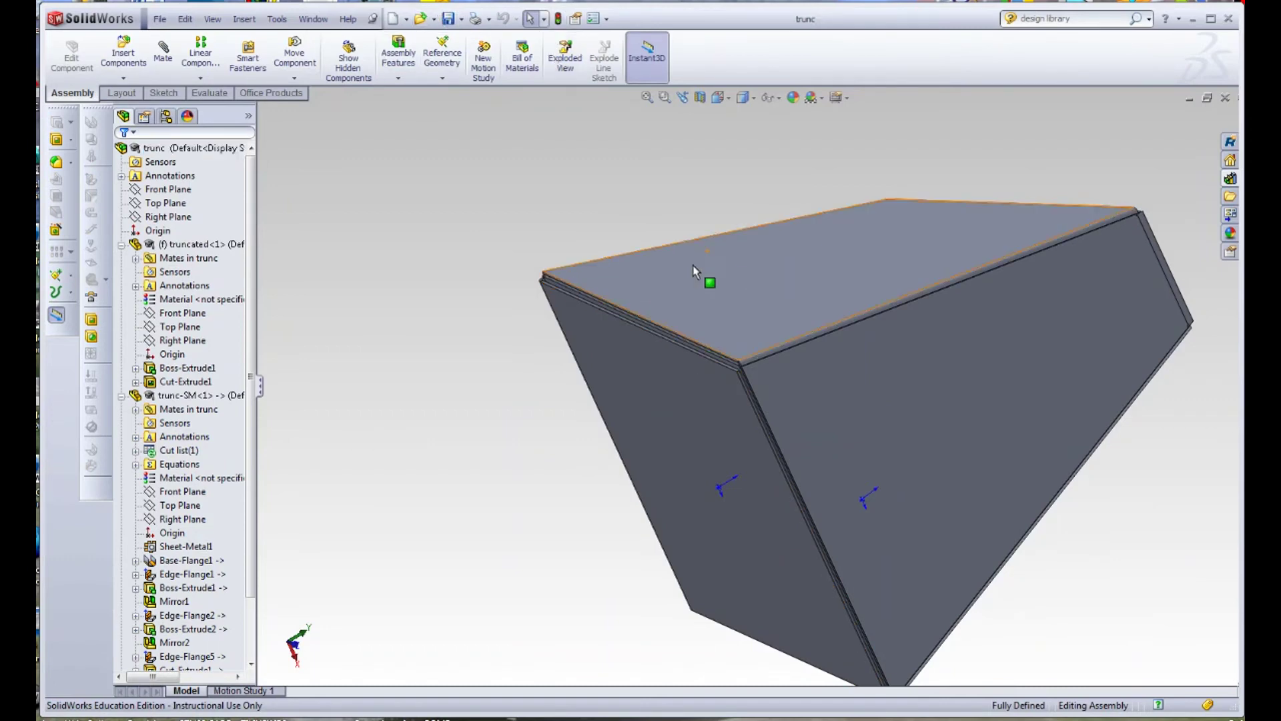
- Hide the truncated solid component so only the trunc-SM sheet metal part is displayed
{"action": "left_click", "coordinate": [200, 247]}
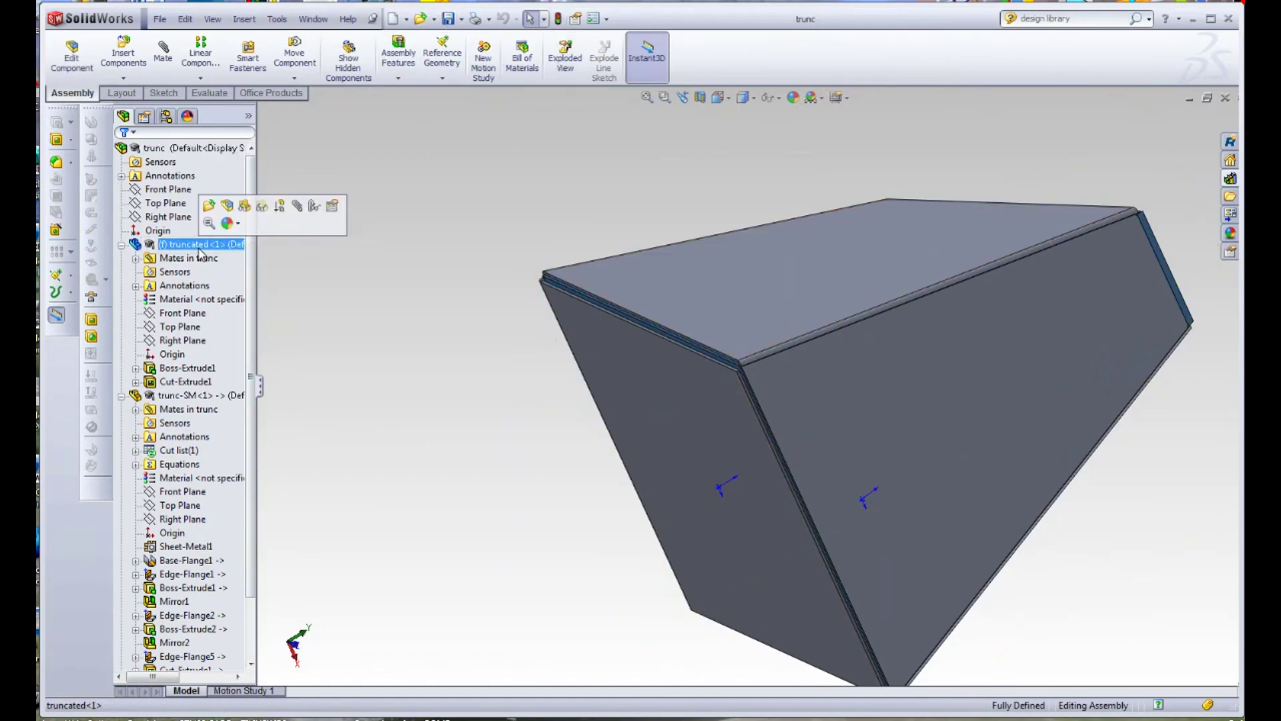
{"action": "left_click", "coordinate": [245, 207]}
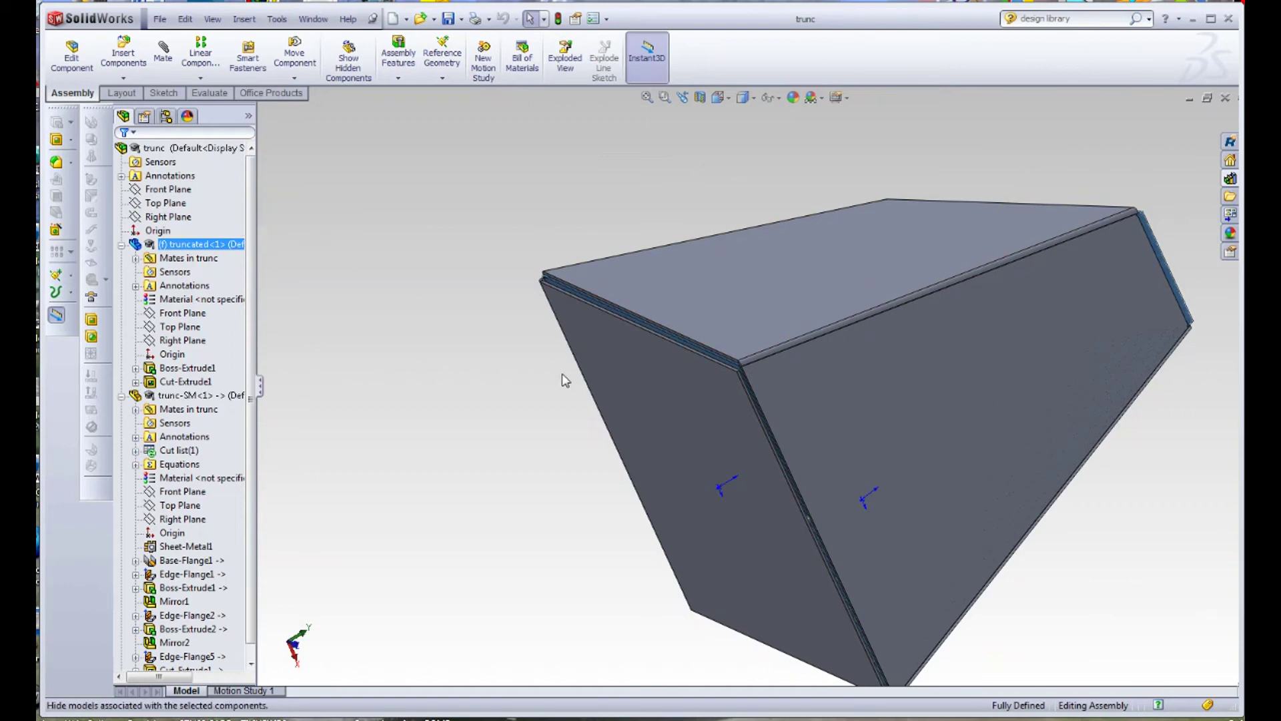
{"action": "middle_click_drag", "start_coordinate": [563, 380], "coordinate": [716, 501]}
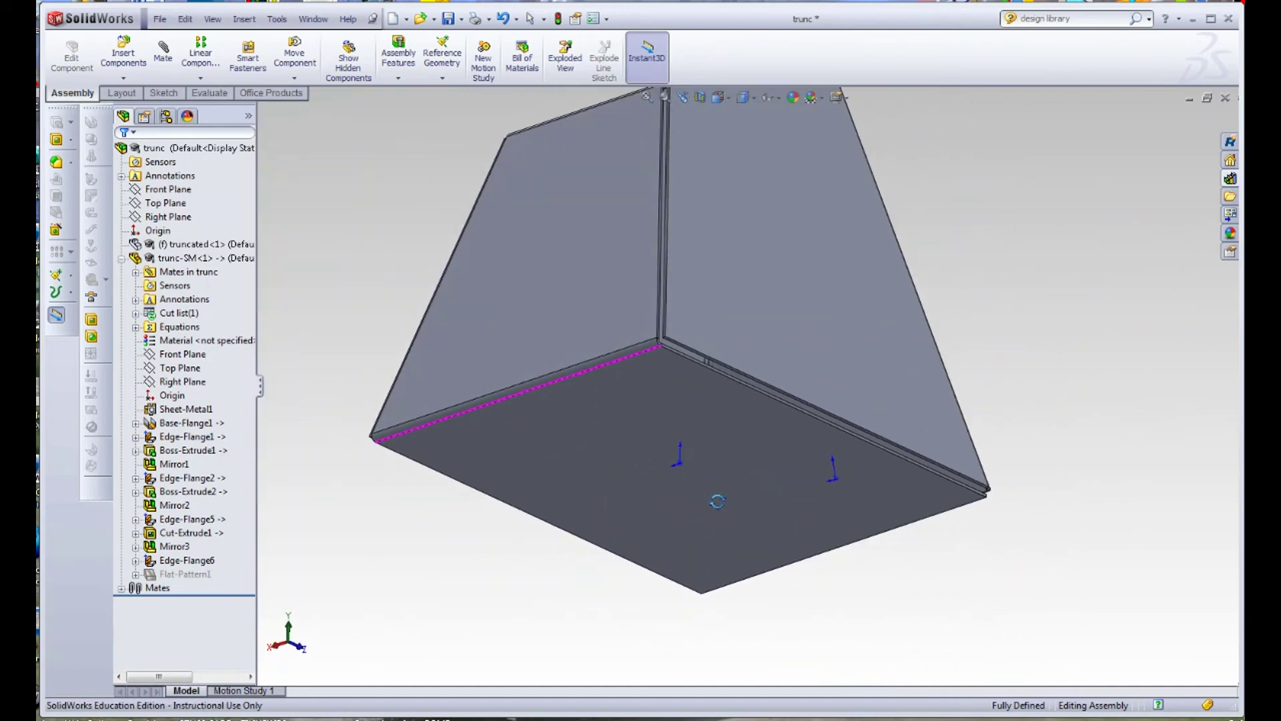
- Examine the seam along the Mirror3 flange, from its upper end to the corner beside the bend between adjoining faces
{"action": "scroll", "coordinate": [722, 494], "scroll_direction": "up", "scroll_amount": 5}
{"action": "scroll", "coordinate": [752, 302], "scroll_direction": "down", "scroll_amount": 6}
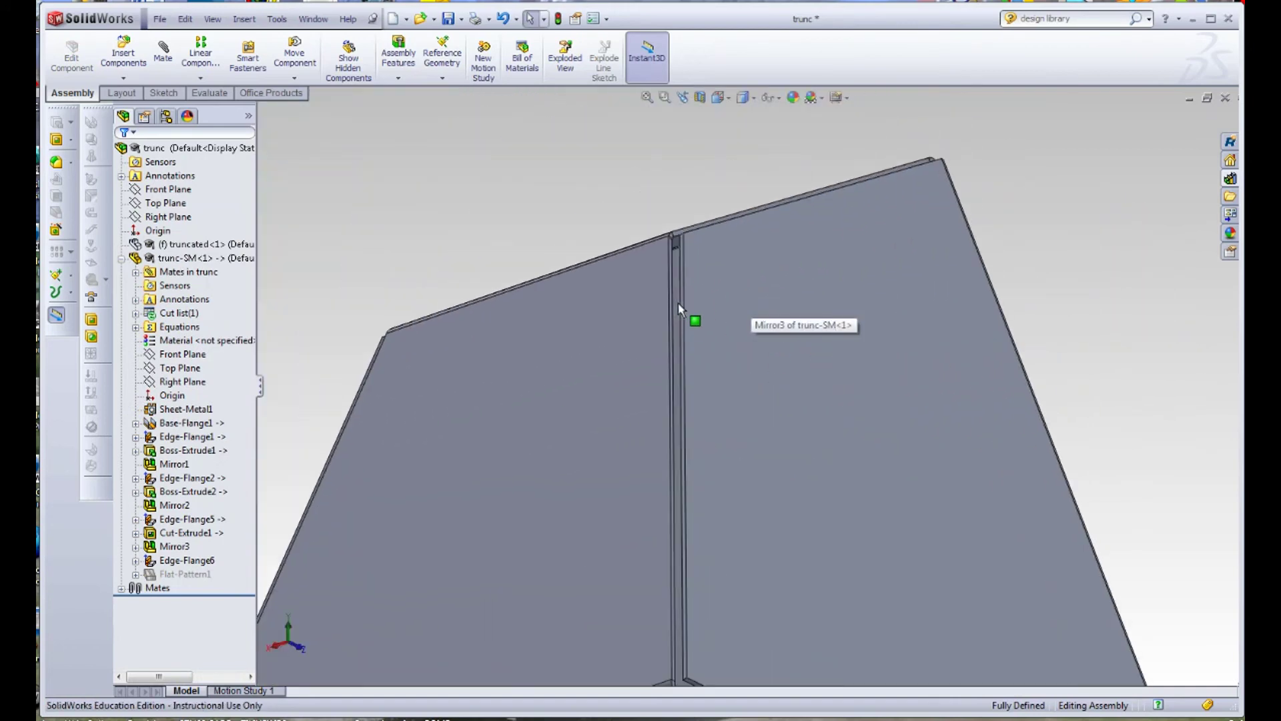
{"action": "scroll", "coordinate": [748, 264], "scroll_direction": "down", "scroll_amount": 2}
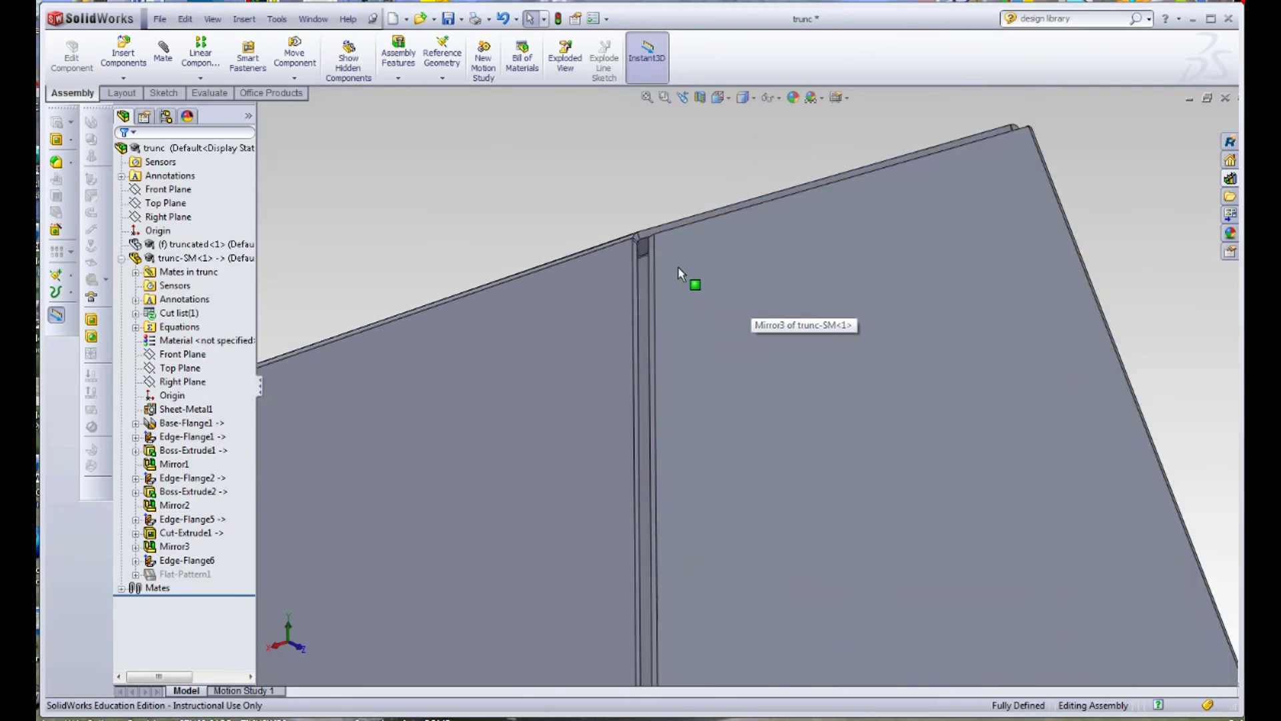
{"action": "scroll", "coordinate": [677, 267], "scroll_direction": "down", "scroll_amount": 3}
{"action": "scroll", "coordinate": [677, 269], "scroll_direction": "up", "scroll_amount": 3}
{"action": "middle_click_drag", "start_coordinate": [698, 302], "coordinate": [727, 389]}
{"action": "scroll", "coordinate": [727, 378], "scroll_direction": "up", "scroll_amount": 6}
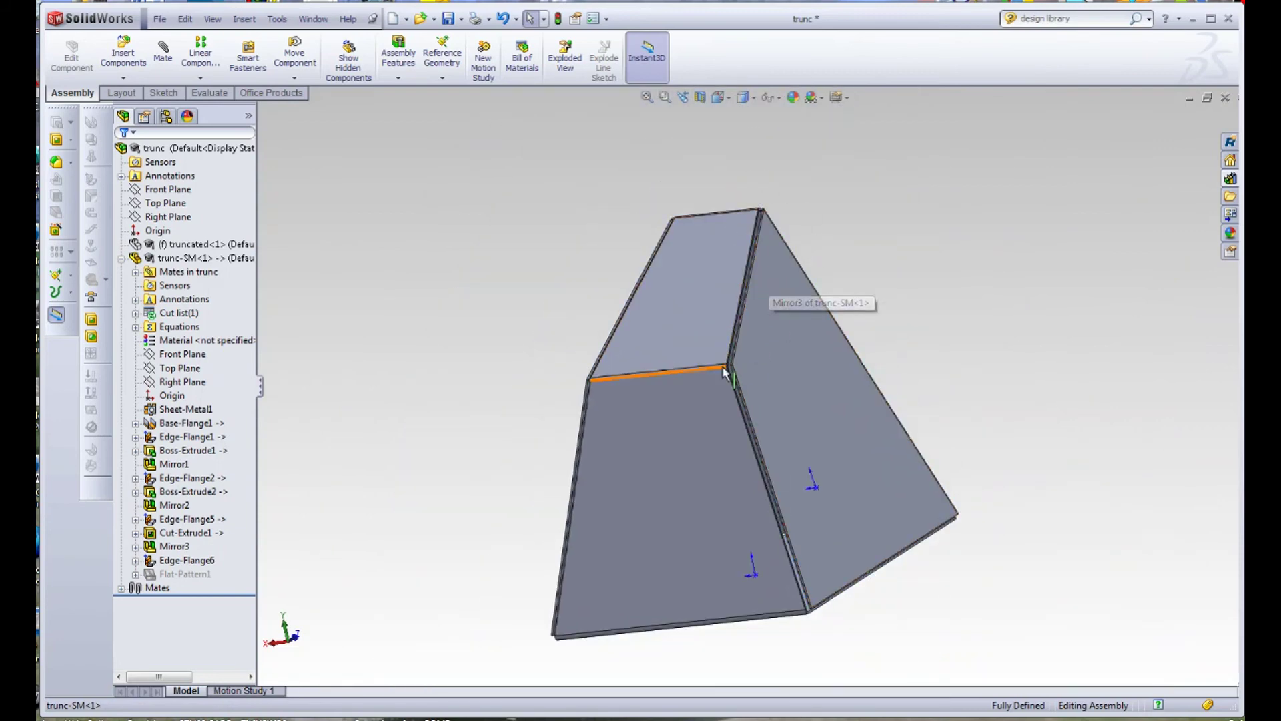
{"action": "scroll", "coordinate": [731, 370], "scroll_direction": "down", "scroll_amount": 3}
{"action": "scroll", "coordinate": [757, 404], "scroll_direction": "down", "scroll_amount": 4}
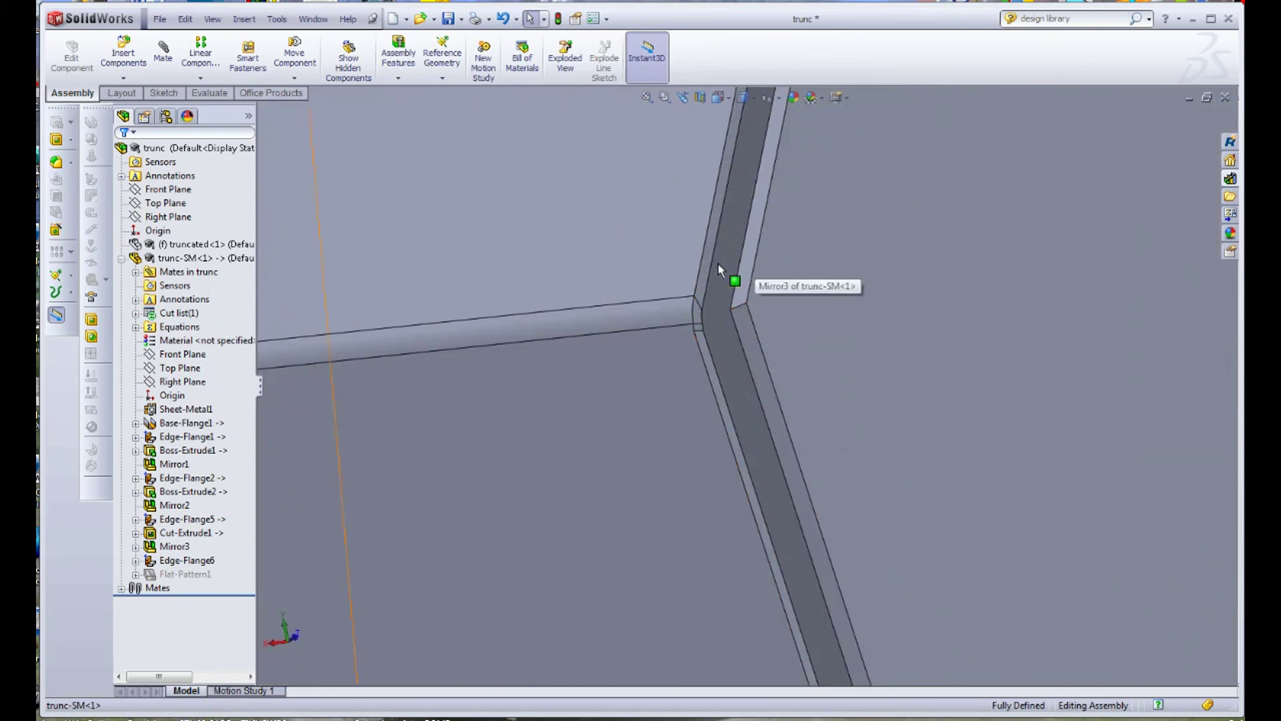
{"action": "scroll", "coordinate": [759, 369], "scroll_direction": "up", "scroll_amount": 12}
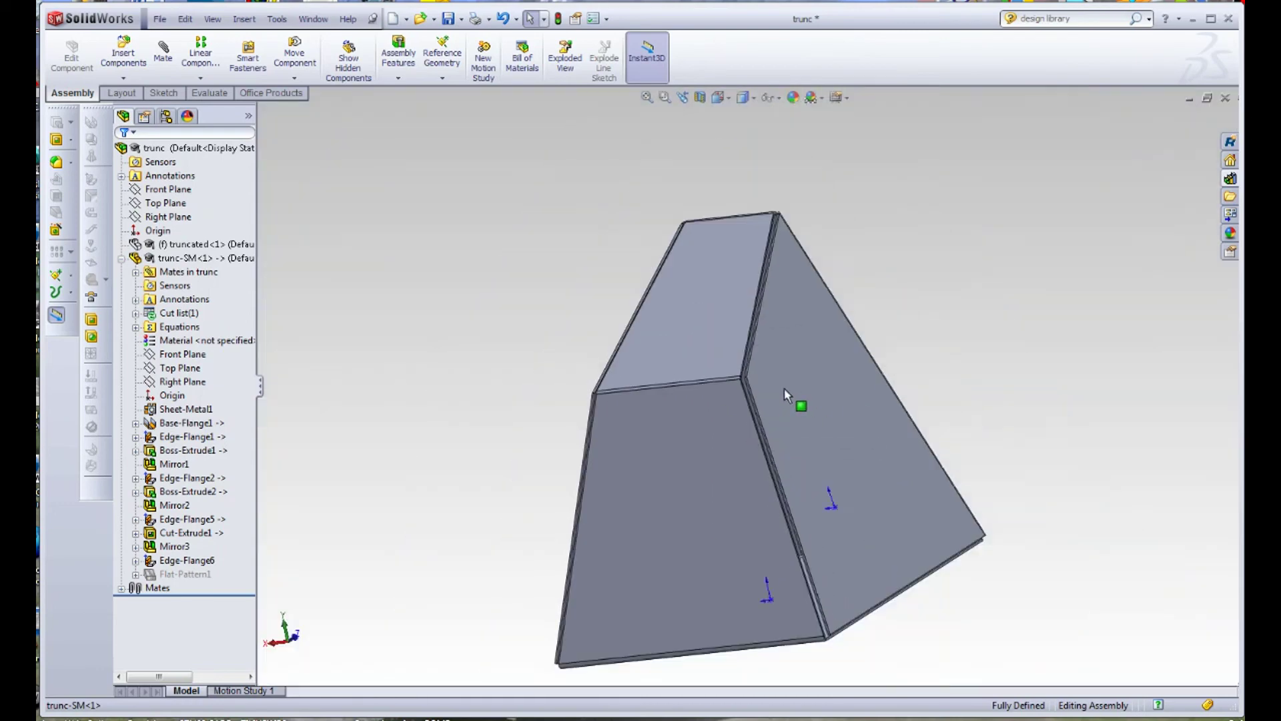
- Examine the Mirror3 flange's outer edges, the closed base corner and the overall folded shape from several sides
{"action": "middle_click_drag", "start_coordinate": [771, 381], "coordinate": [732, 423]}
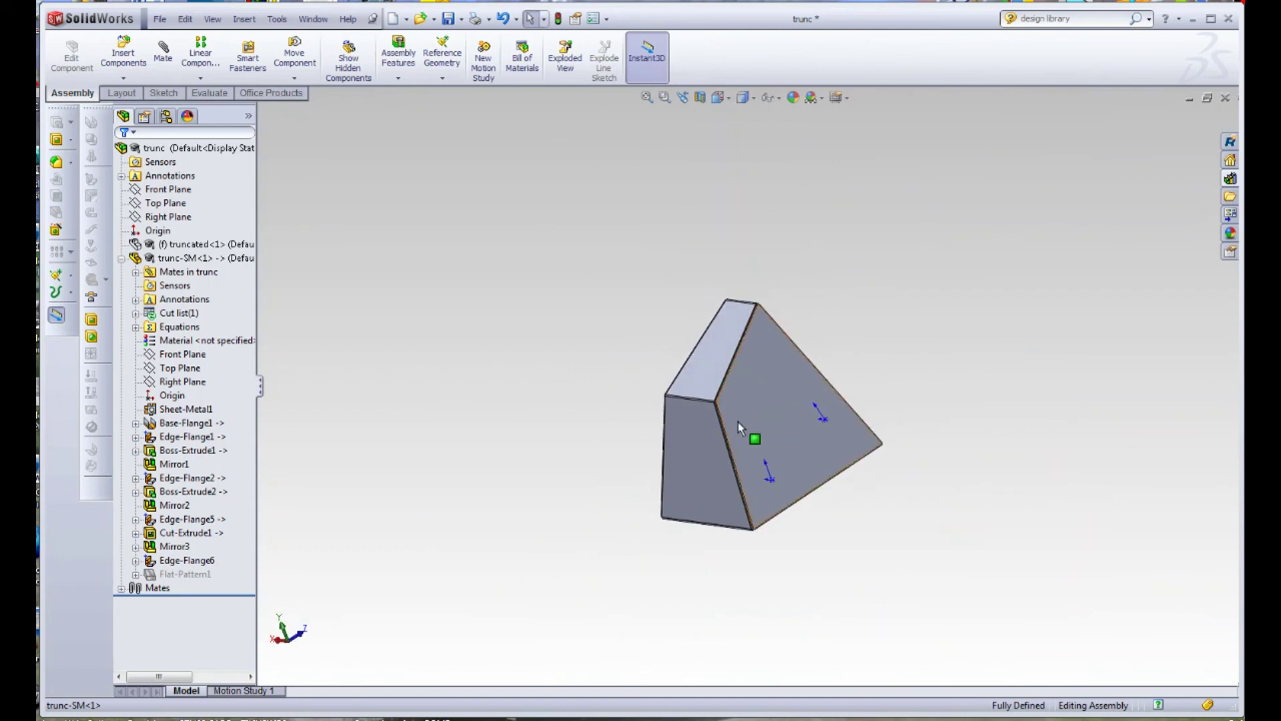
{"action": "scroll", "coordinate": [712, 387], "scroll_direction": "down", "scroll_amount": 6}
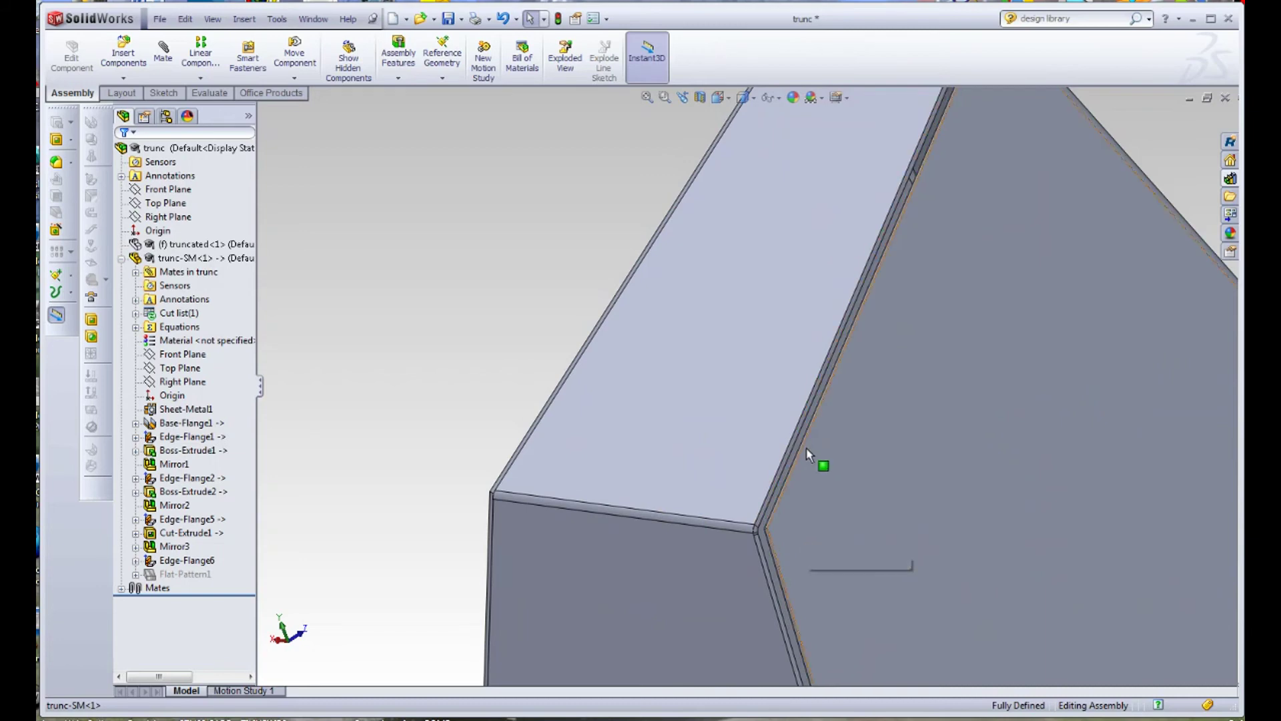
{"action": "scroll", "coordinate": [806, 447], "scroll_direction": "down", "scroll_amount": 4}
{"action": "scroll", "coordinate": [720, 588], "scroll_direction": "down", "scroll_amount": 2}
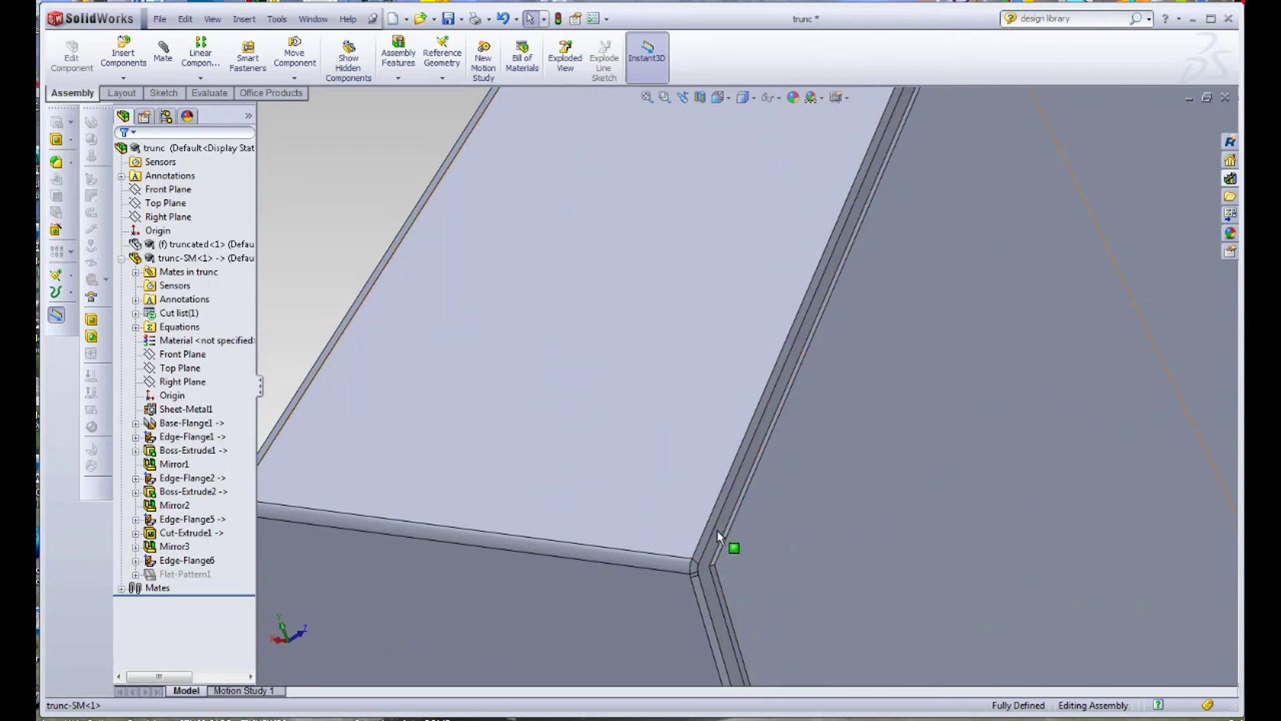
{"action": "scroll", "coordinate": [748, 524], "scroll_direction": "up", "scroll_amount": 2}
{"action": "scroll", "coordinate": [767, 519], "scroll_direction": "up", "scroll_amount": 2}
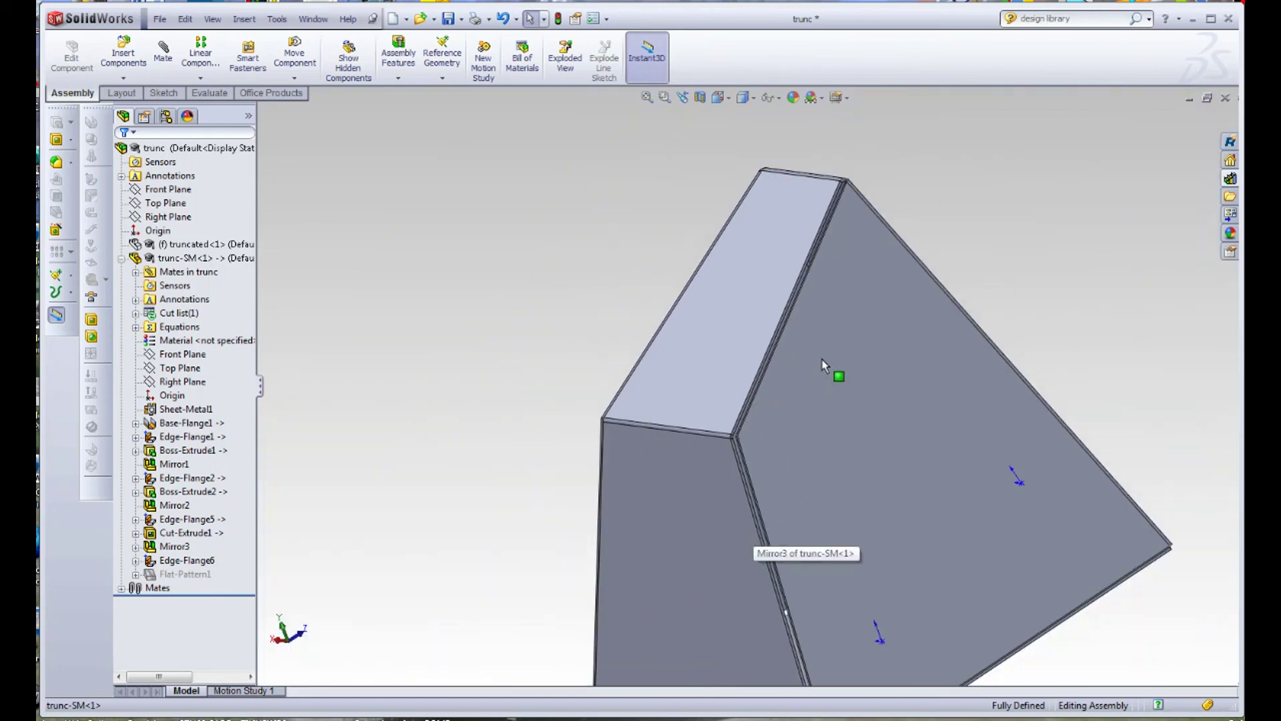
{"action": "scroll", "coordinate": [848, 267], "scroll_direction": "up", "scroll_amount": 1}
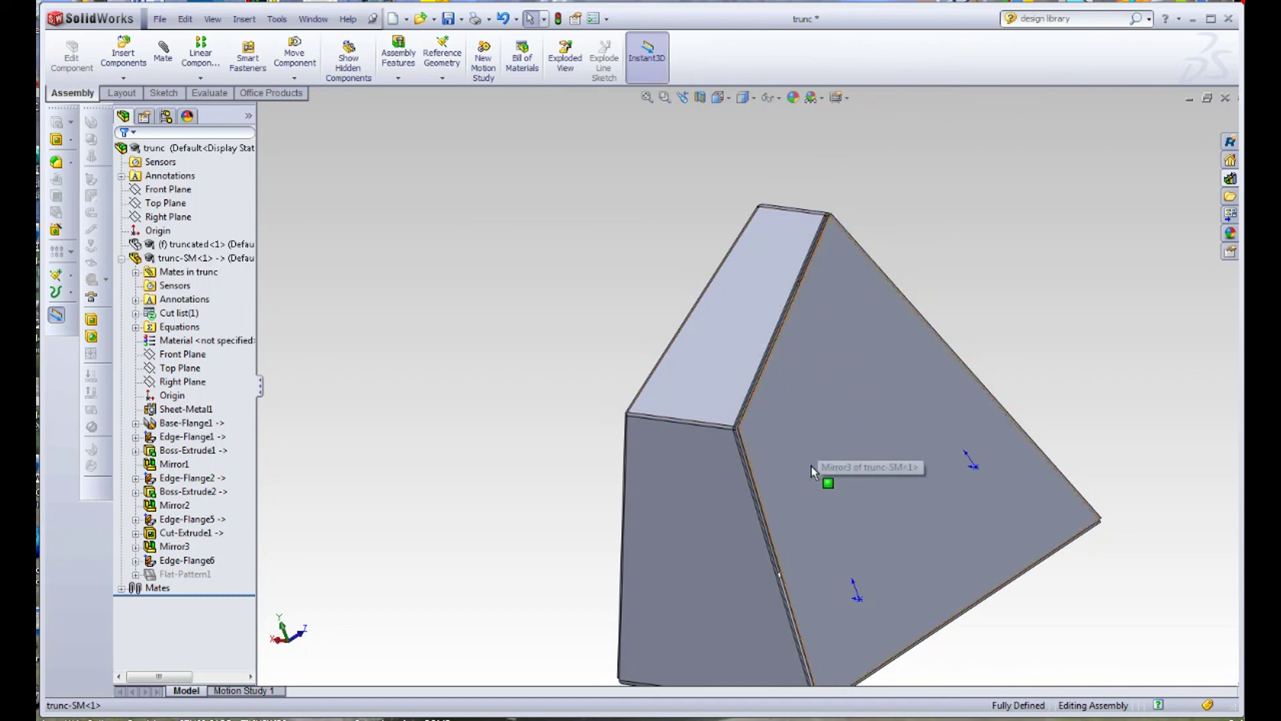
{"action": "scroll", "coordinate": [815, 614], "scroll_direction": "down", "scroll_amount": 5}
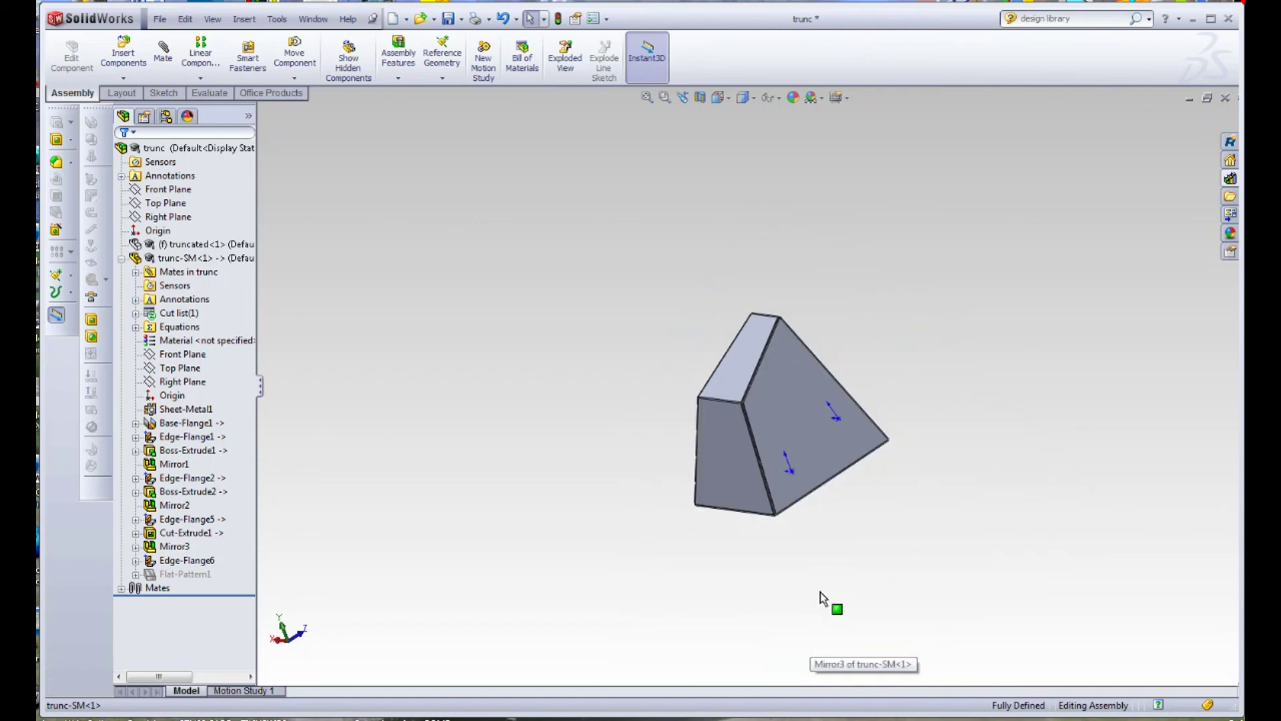
{"action": "middle_click_drag", "start_coordinate": [819, 592], "coordinate": [810, 438]}
{"action": "scroll", "coordinate": [766, 443], "scroll_direction": "up", "scroll_amount": 8}
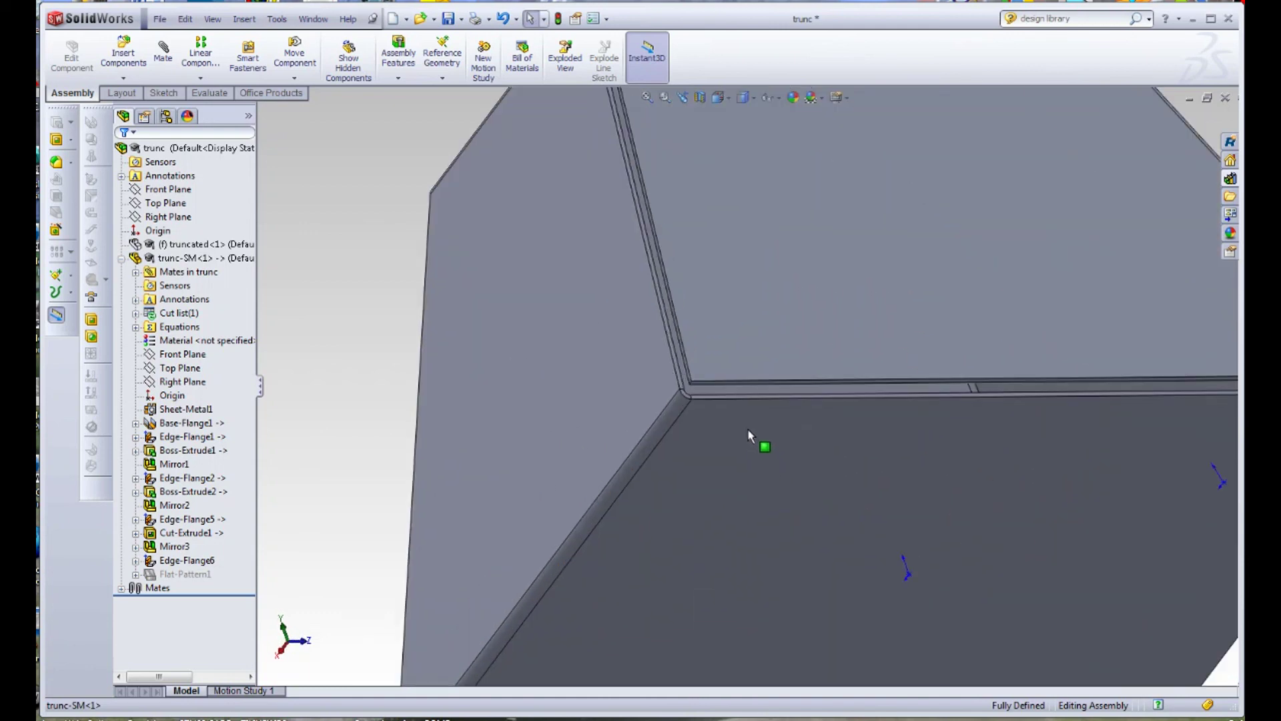
{"action": "scroll", "coordinate": [820, 408], "scroll_direction": "down", "scroll_amount": 10}
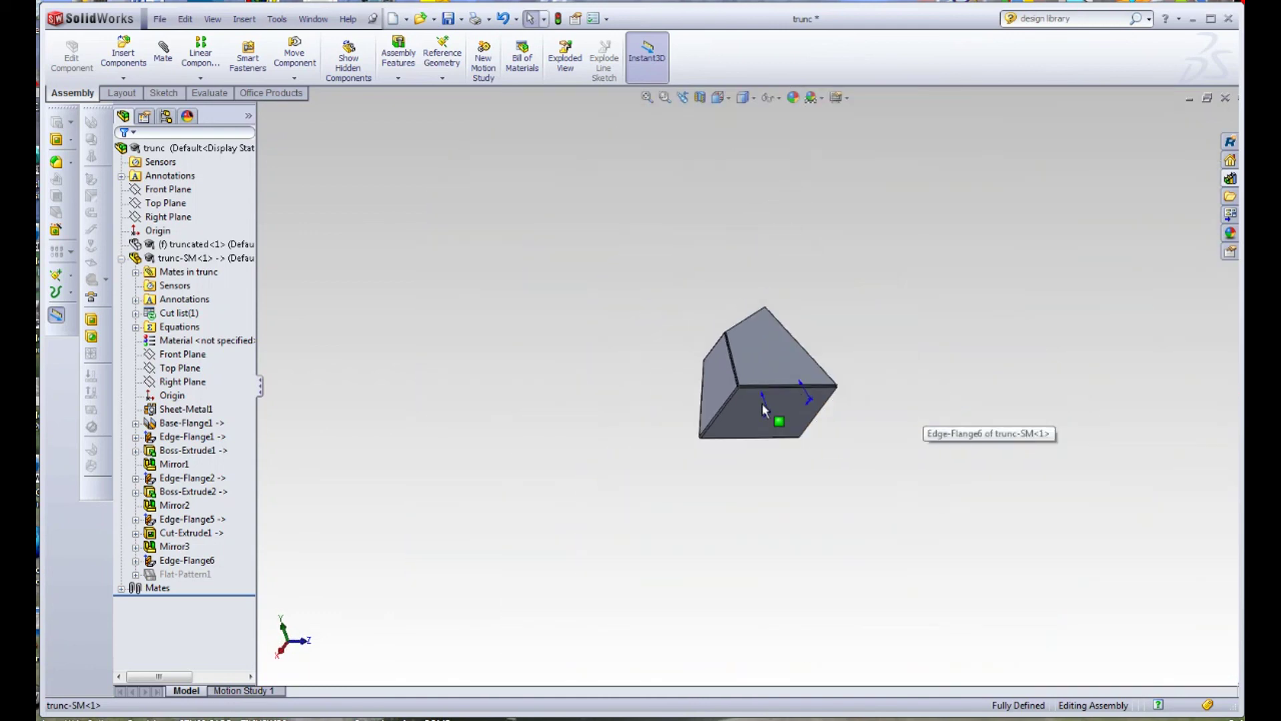
{"action": "middle_click_drag", "start_coordinate": [791, 311], "coordinate": [841, 433]}
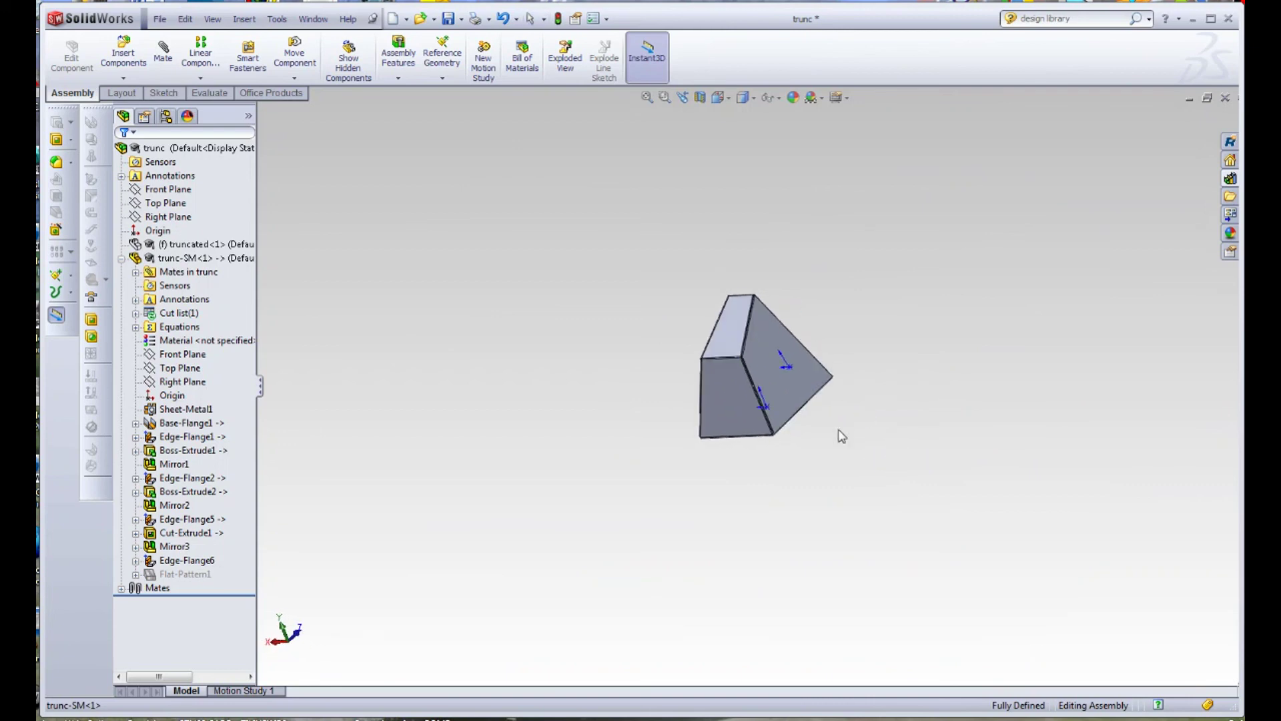
{"action": "key", "text": "ctrl+7"}
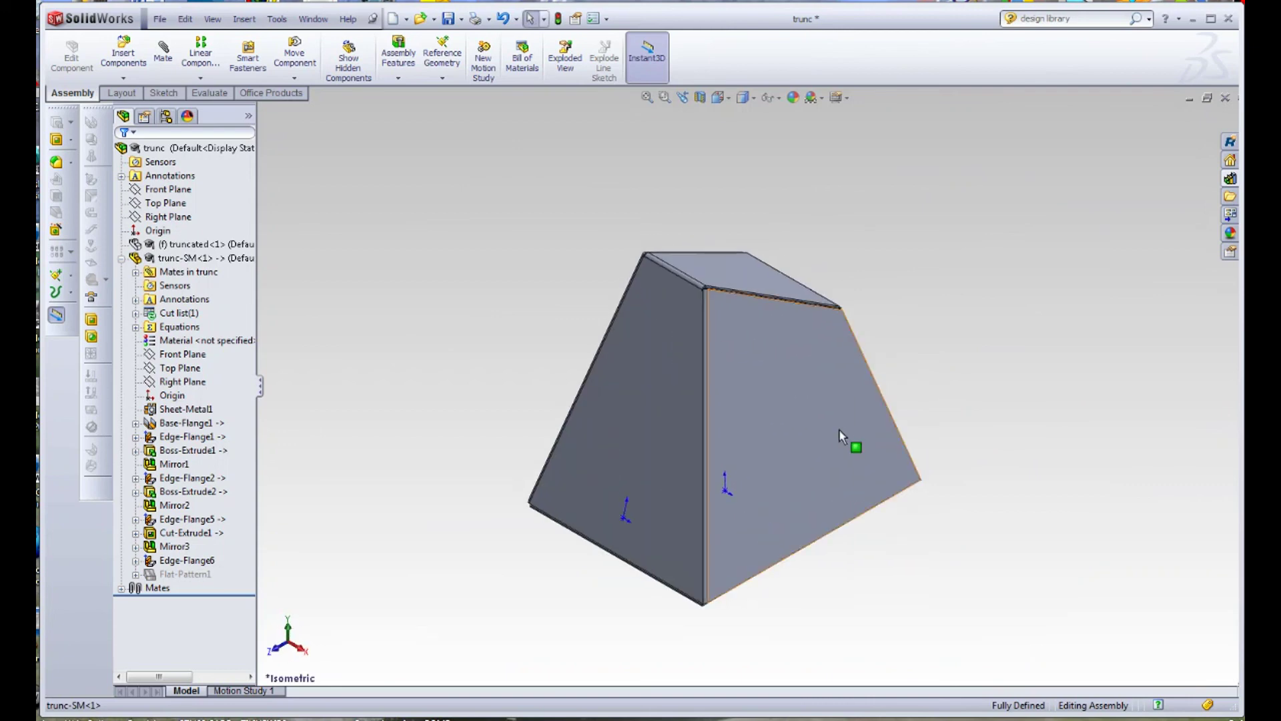
{"action": "middle_click_drag", "start_coordinate": [651, 274], "coordinate": [629, 457]}
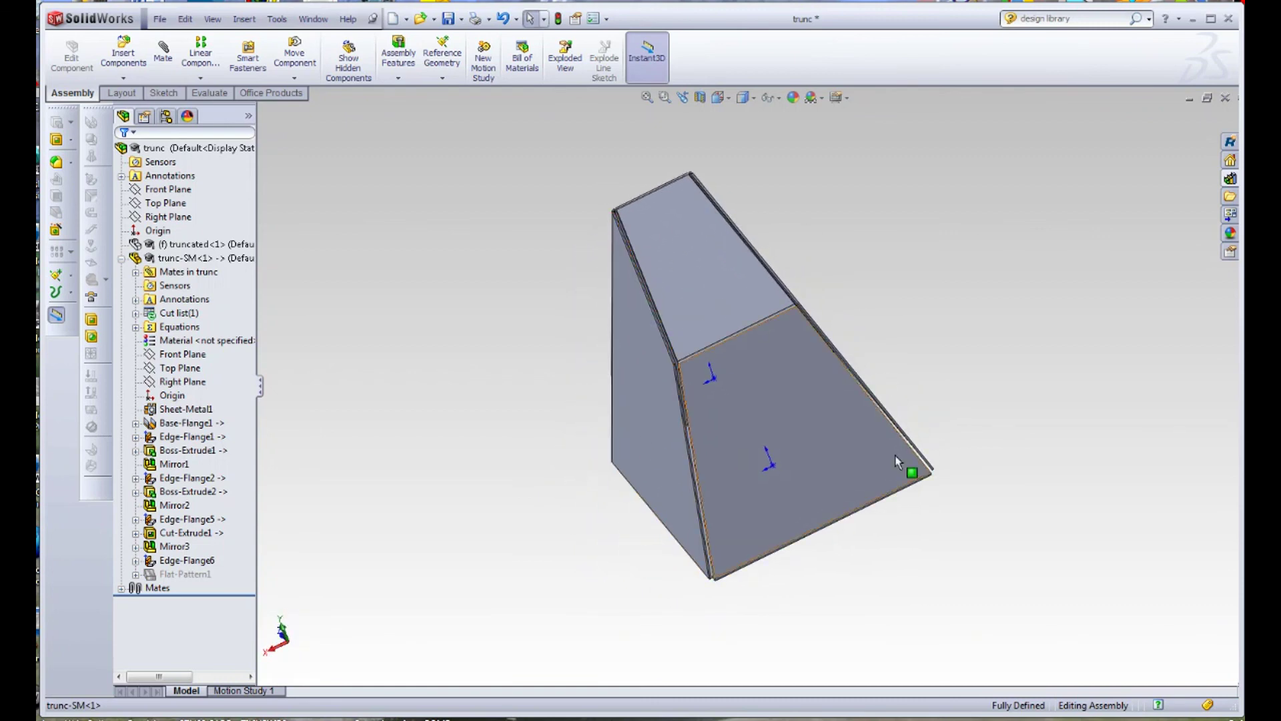